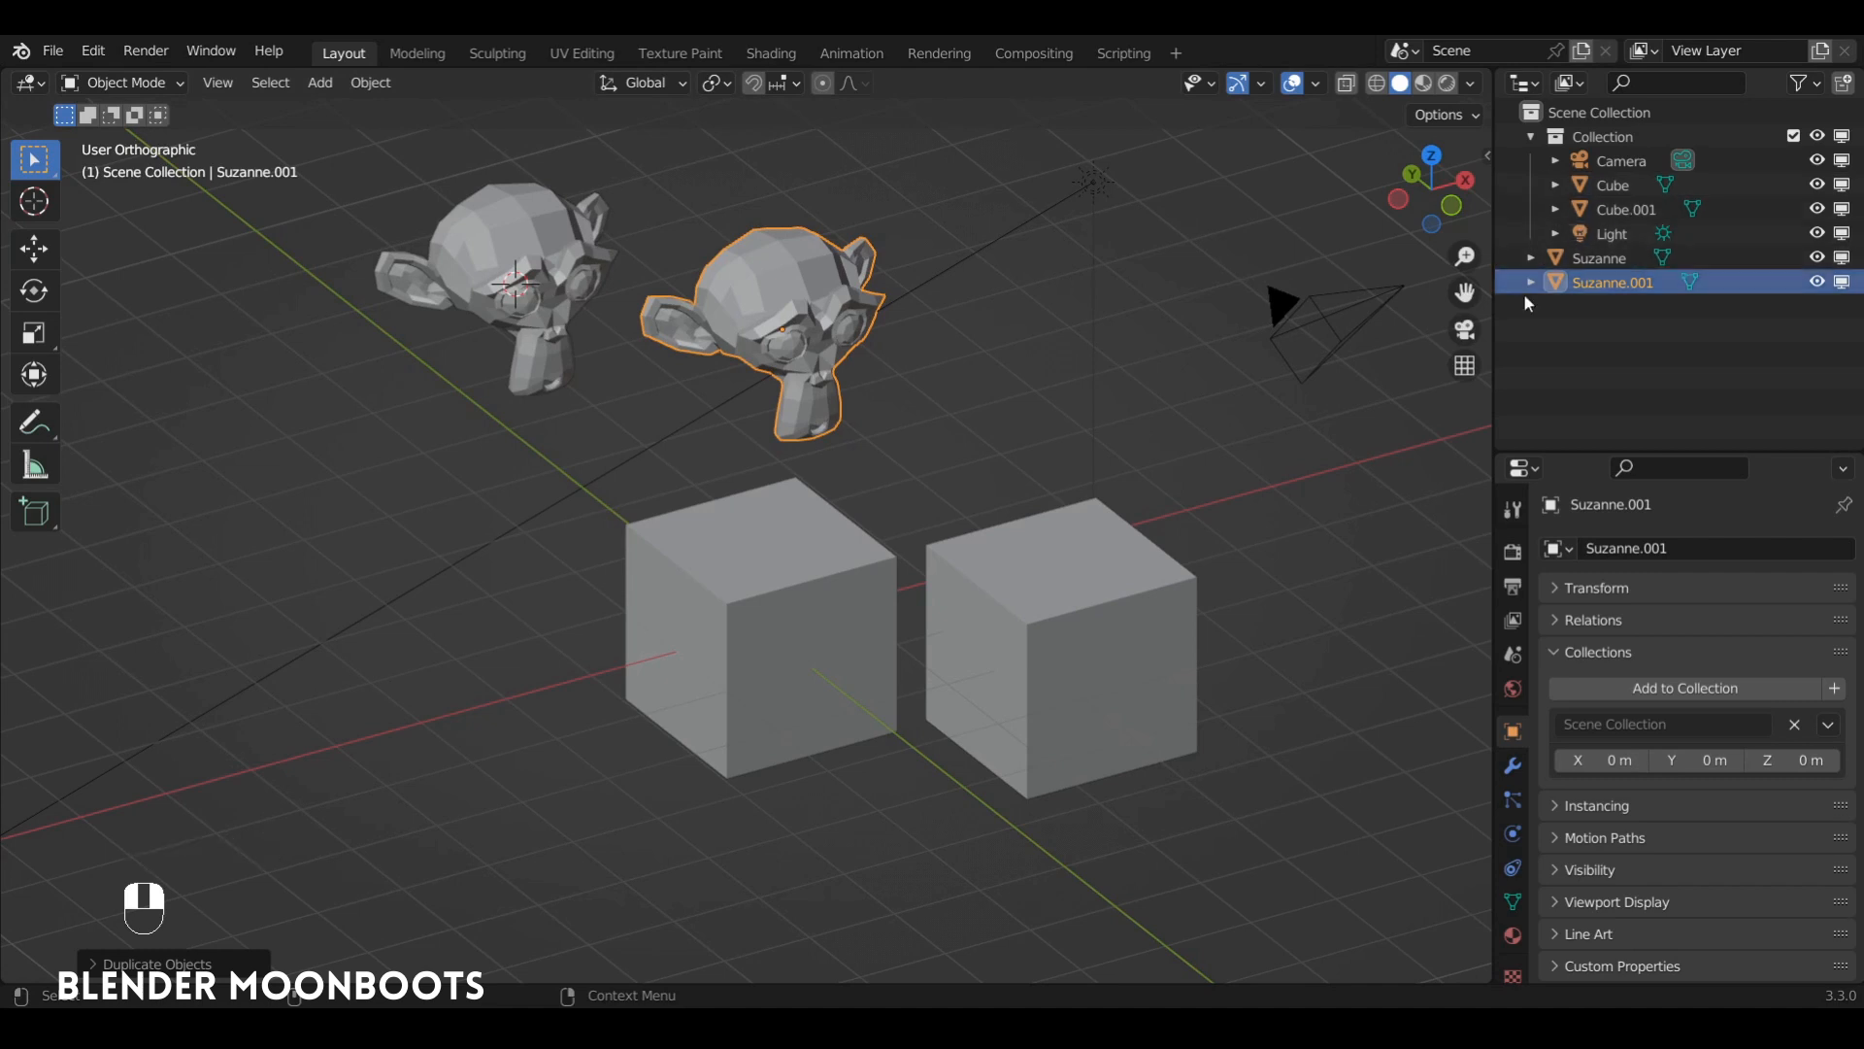
click(1530, 136)
click(1529, 135)
click(1529, 134)
click(1529, 134)
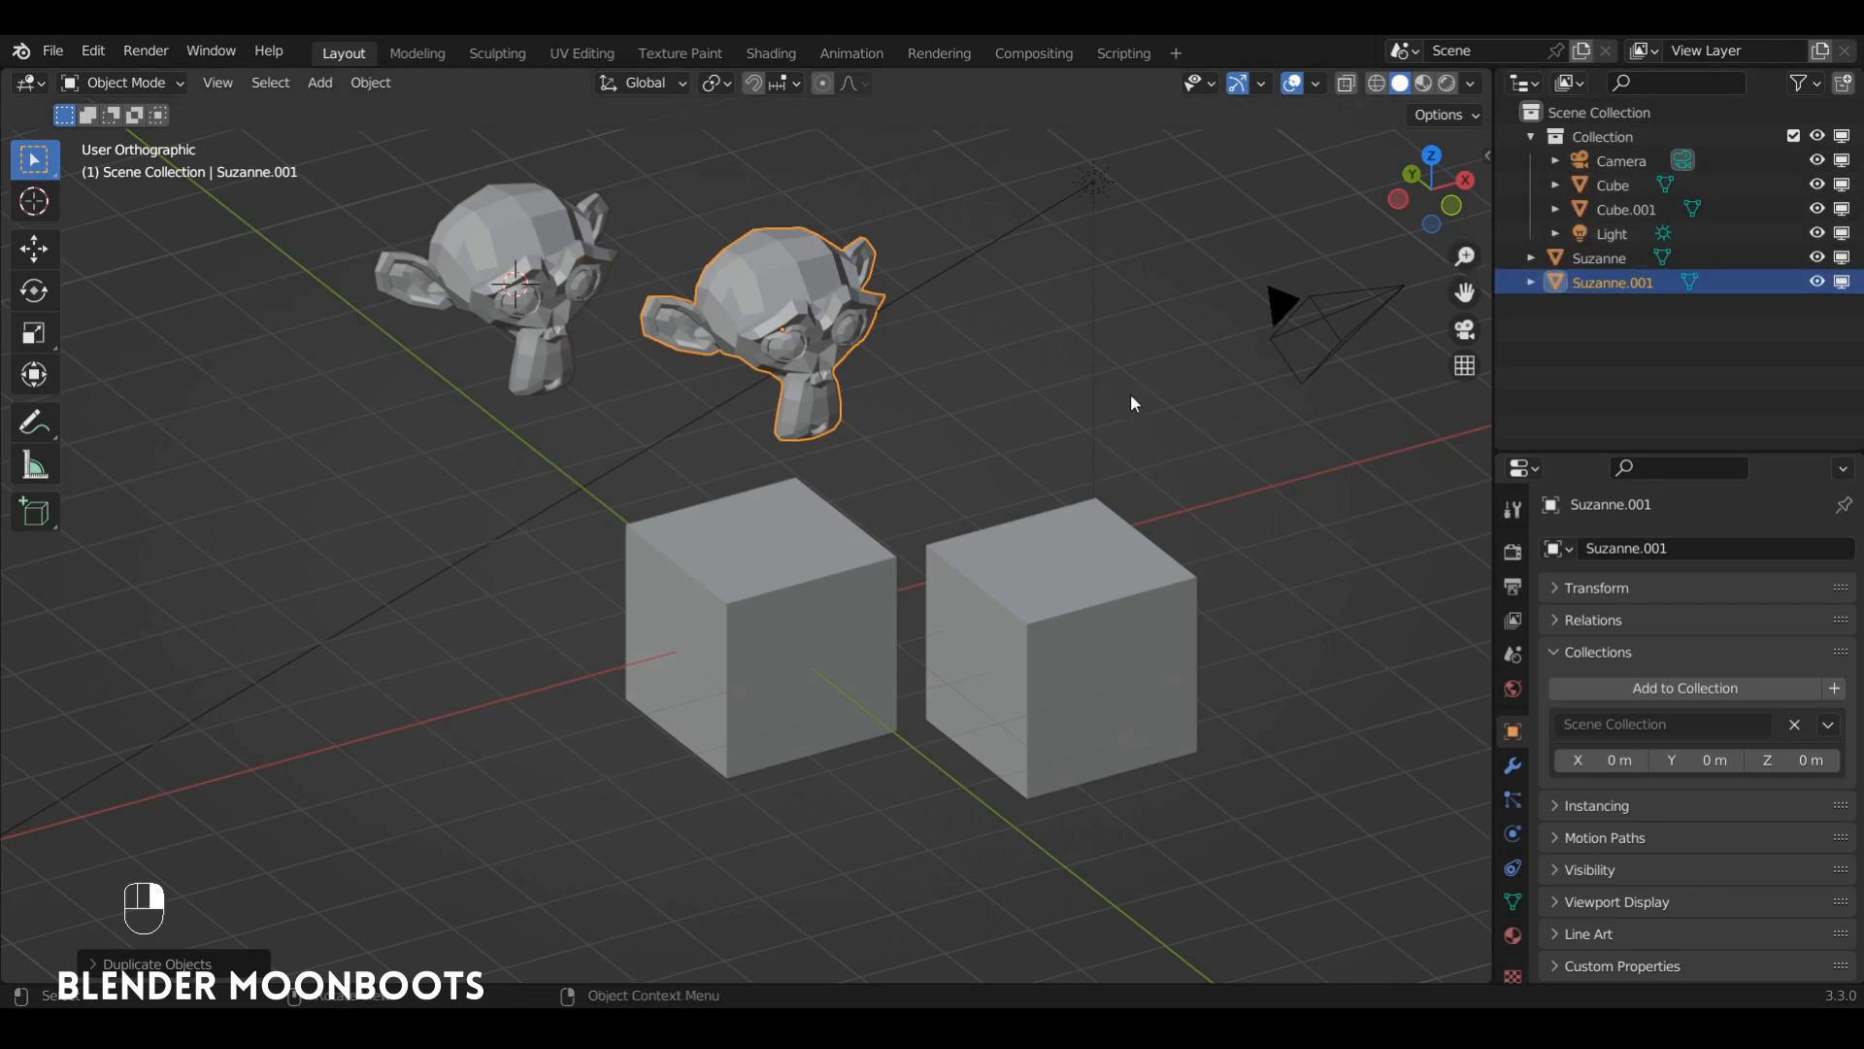
Move both cubes together into a new collection named Cube
ctrl+scroll(1126, 486, down, 1)
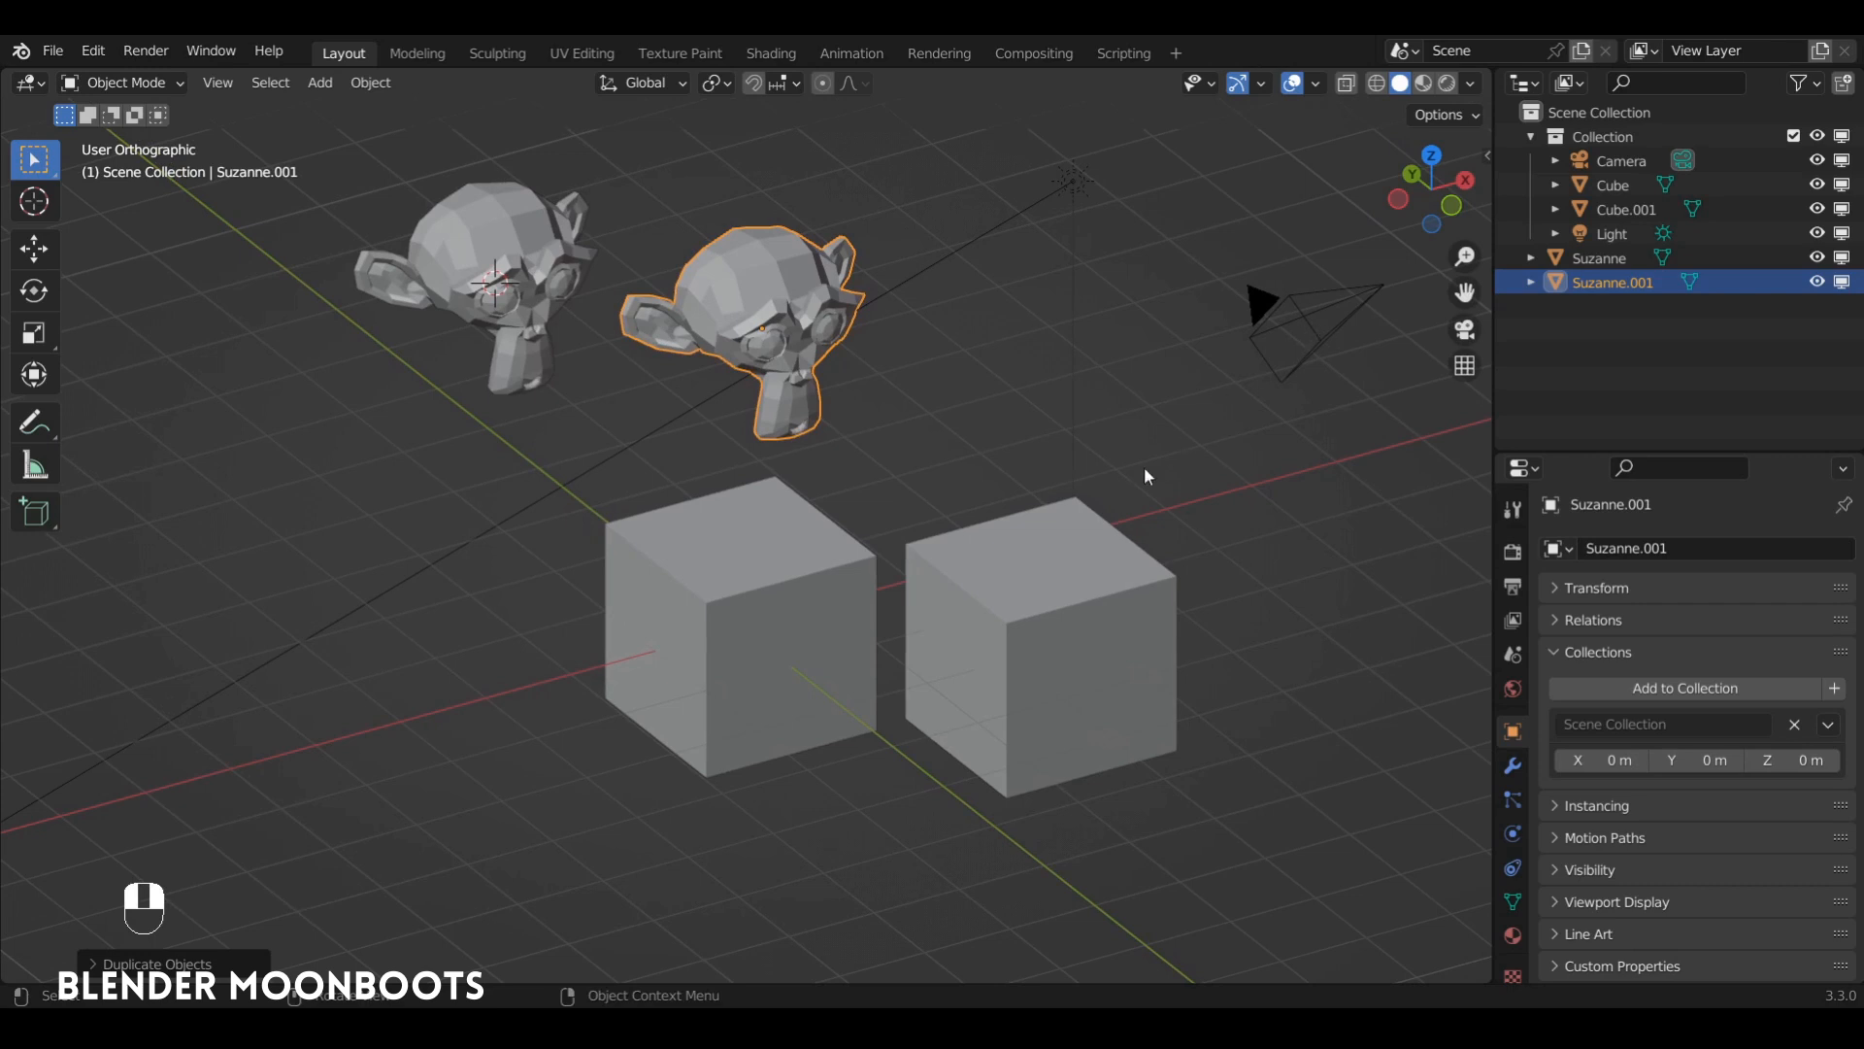
click(979, 573)
shift+click(813, 553)
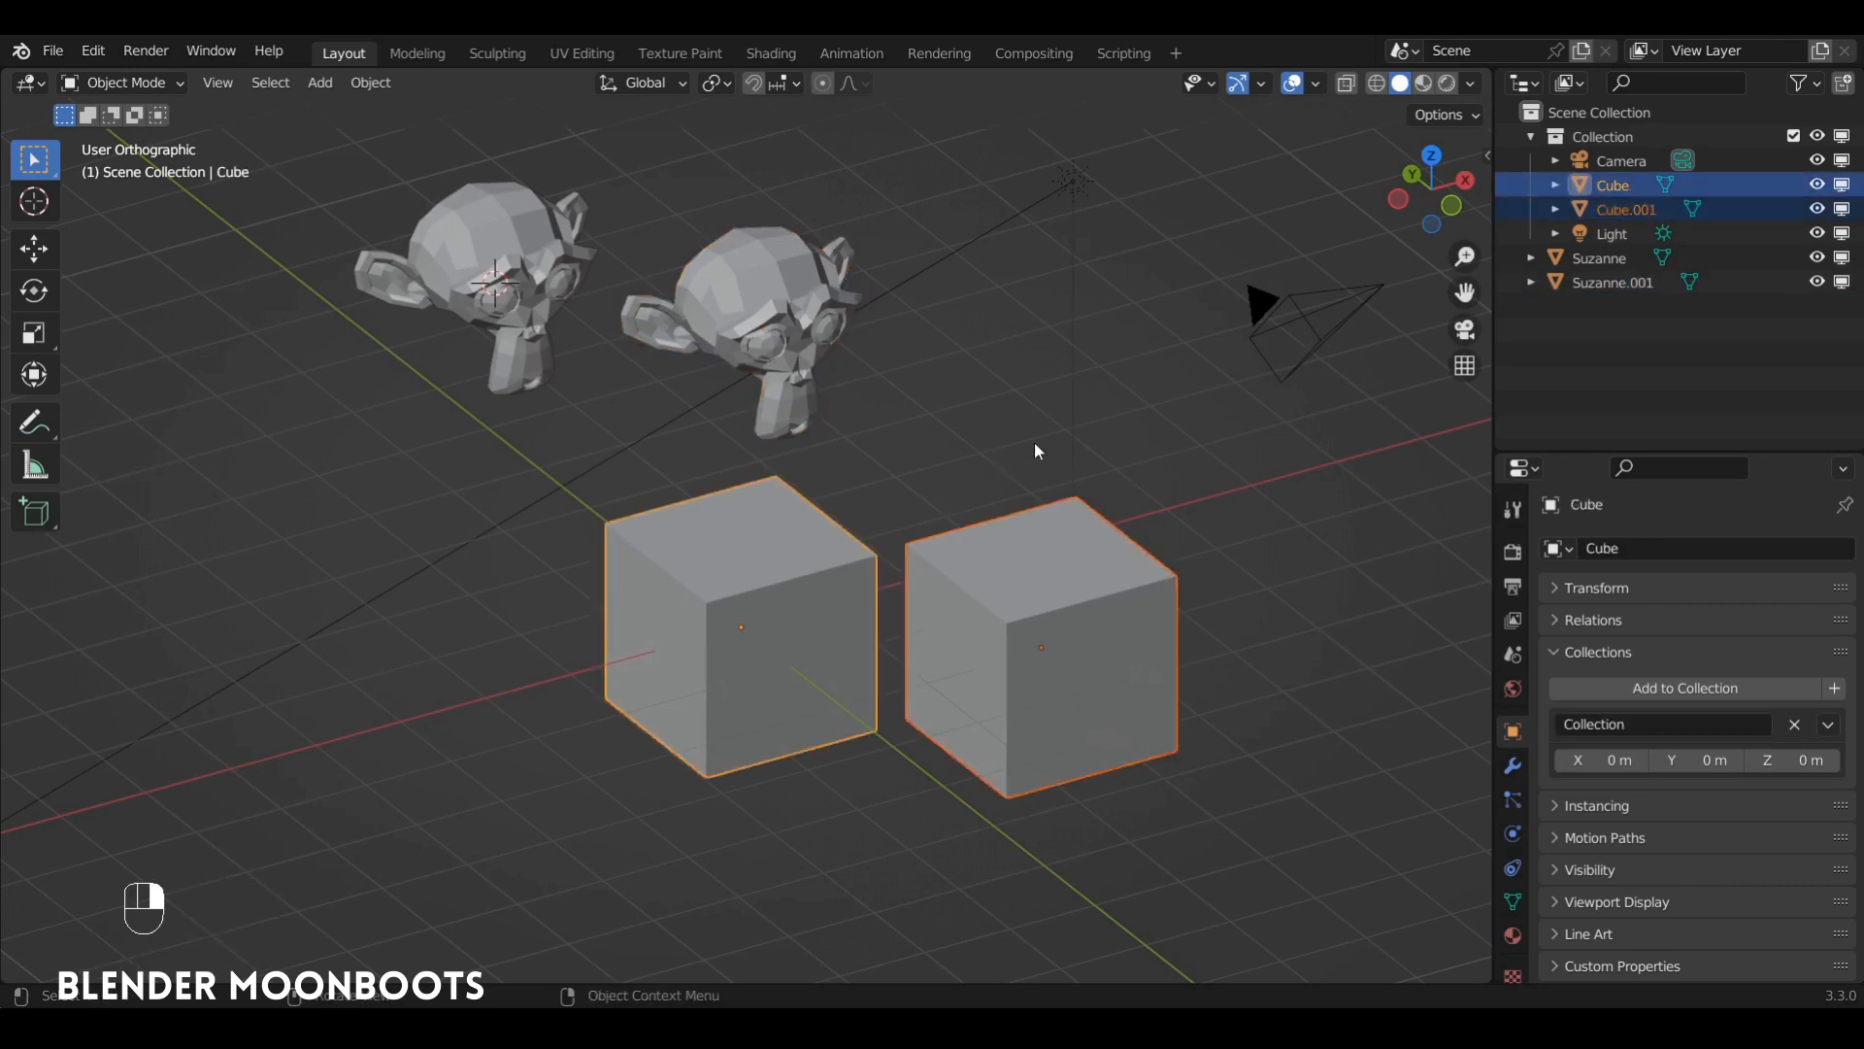
mouse_move(1054, 437)
alt+middle_down()
mouse_move(1082, 400)
mouse_move(1060, 441)
alt+middle_up()
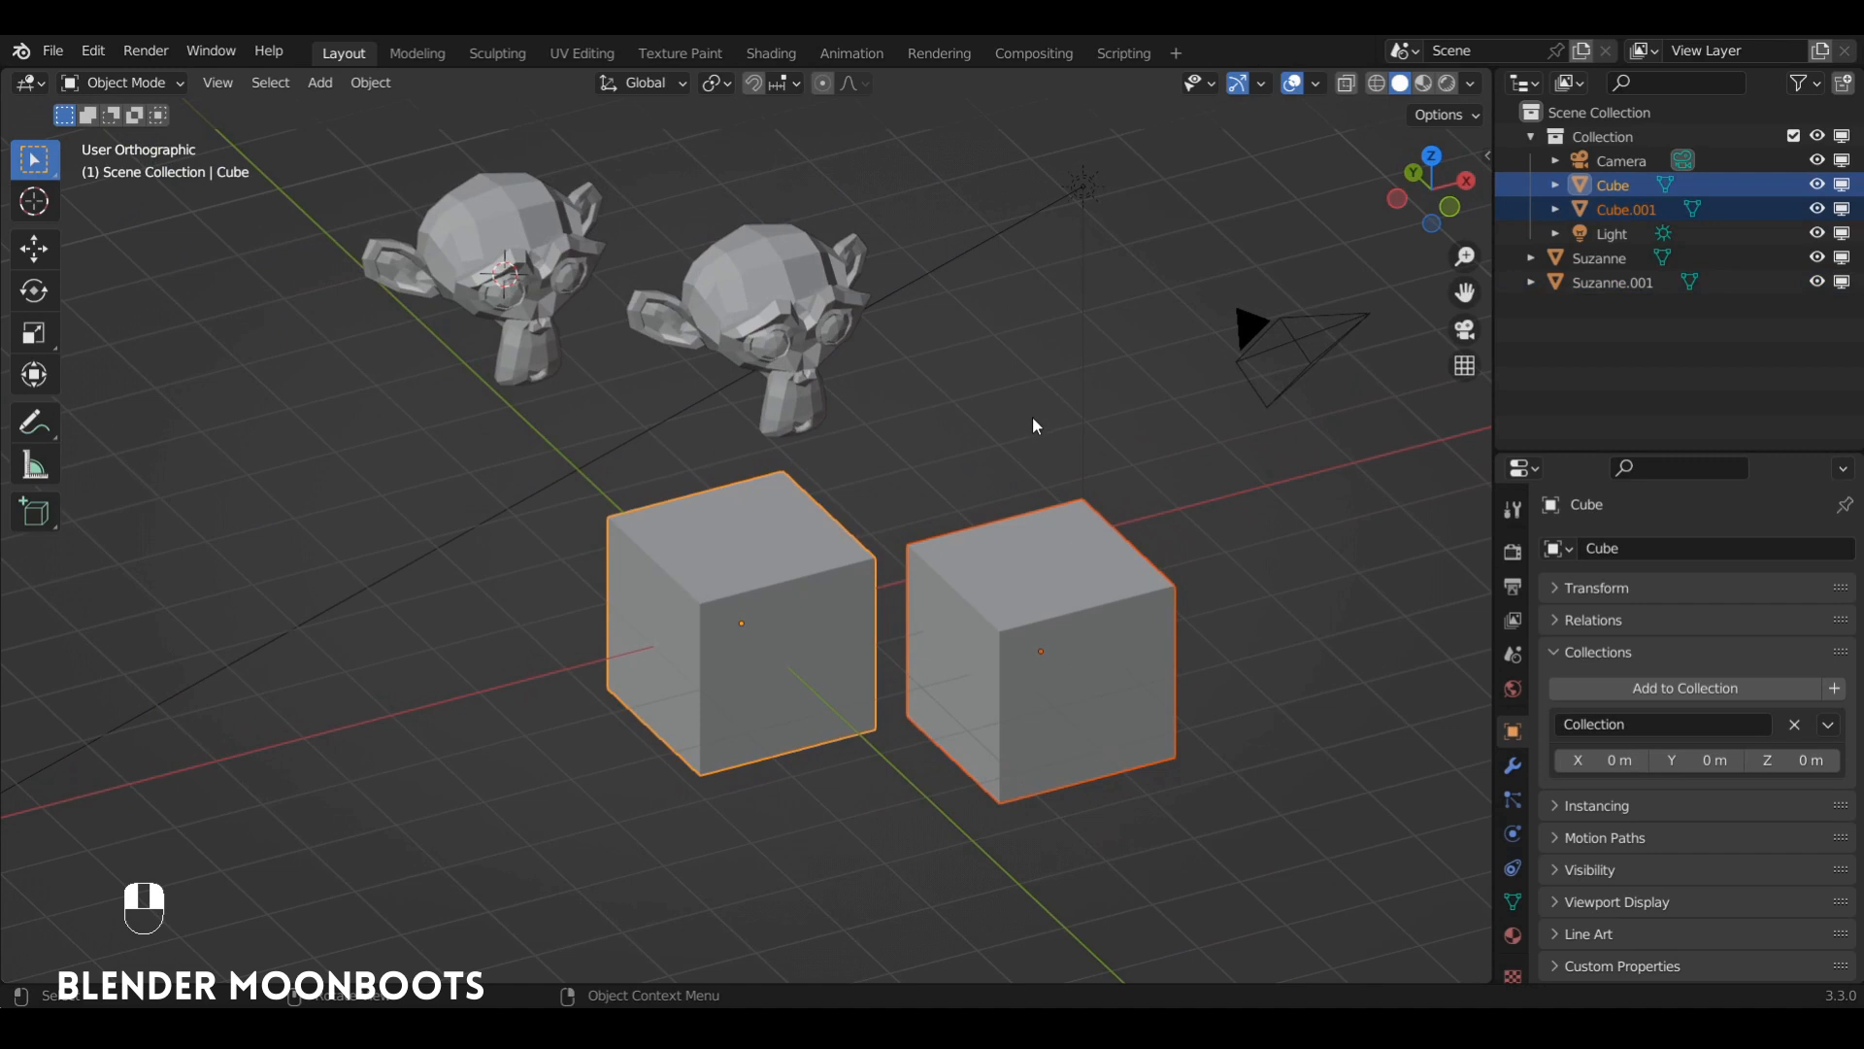
key(m)
key(m)
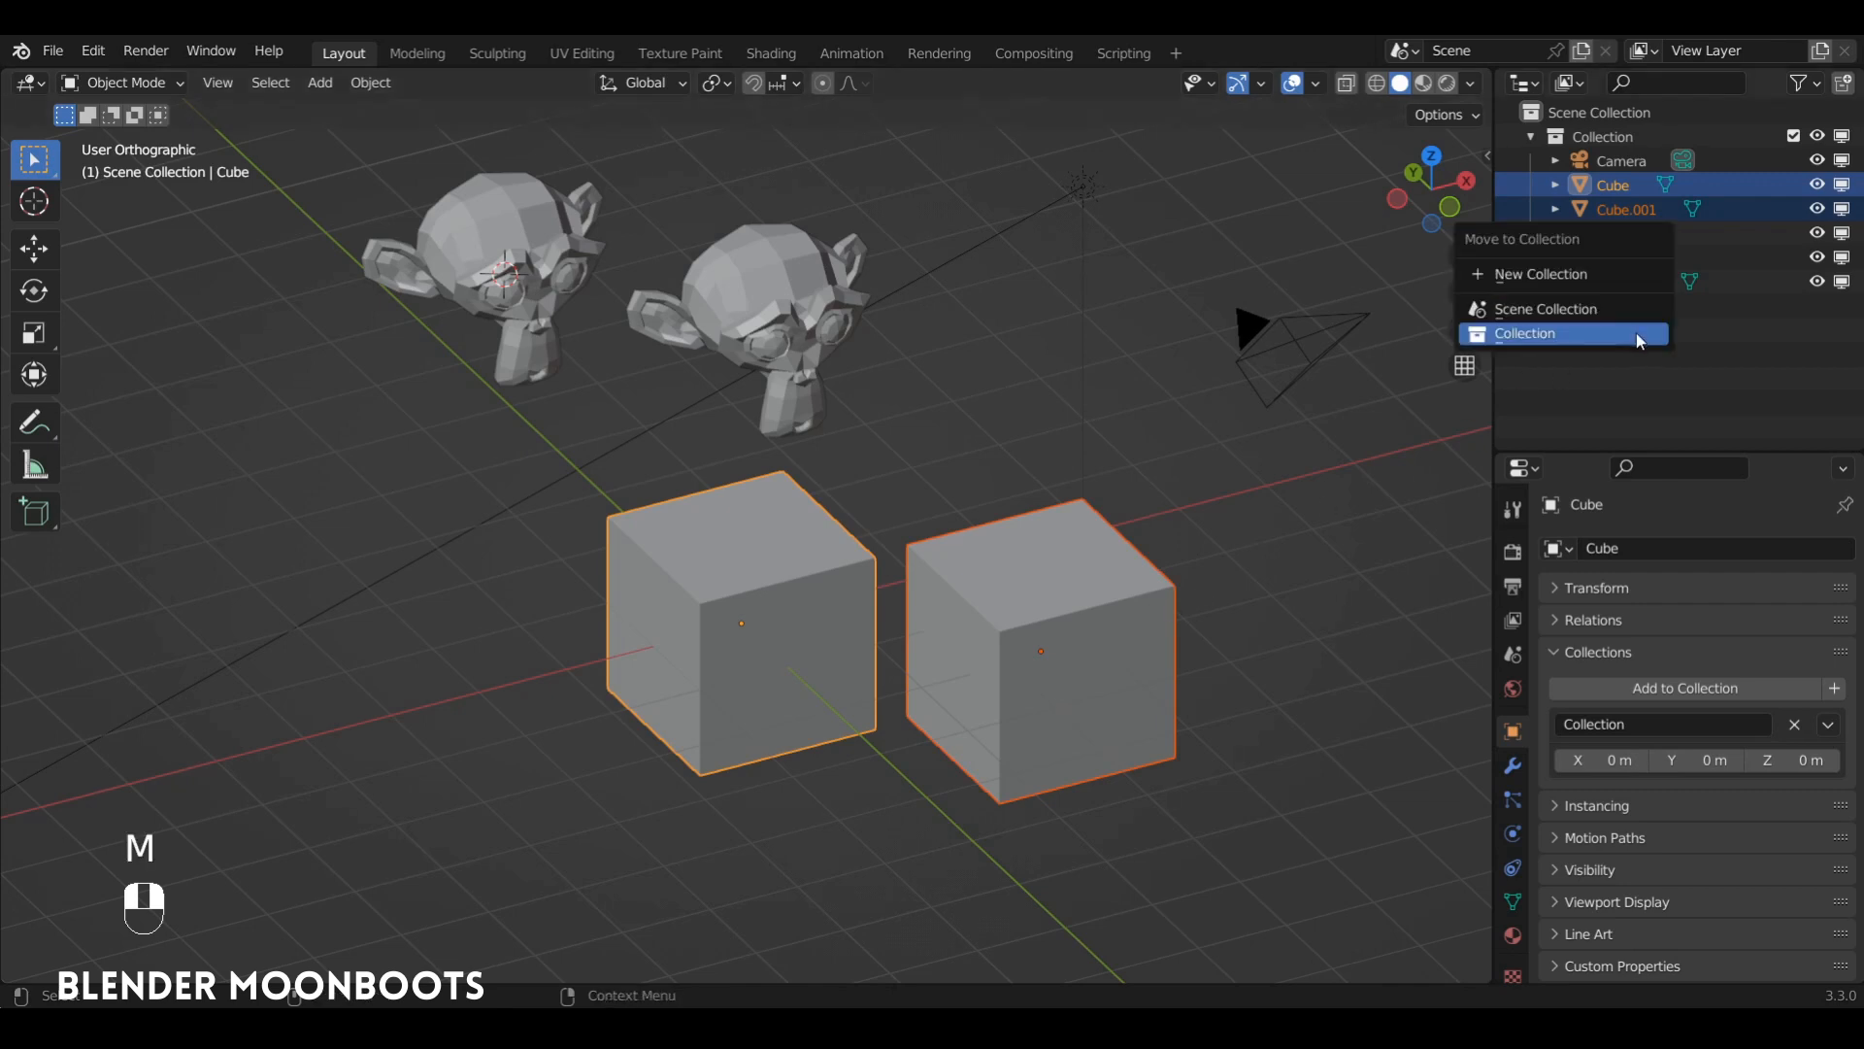
click(1606, 326)
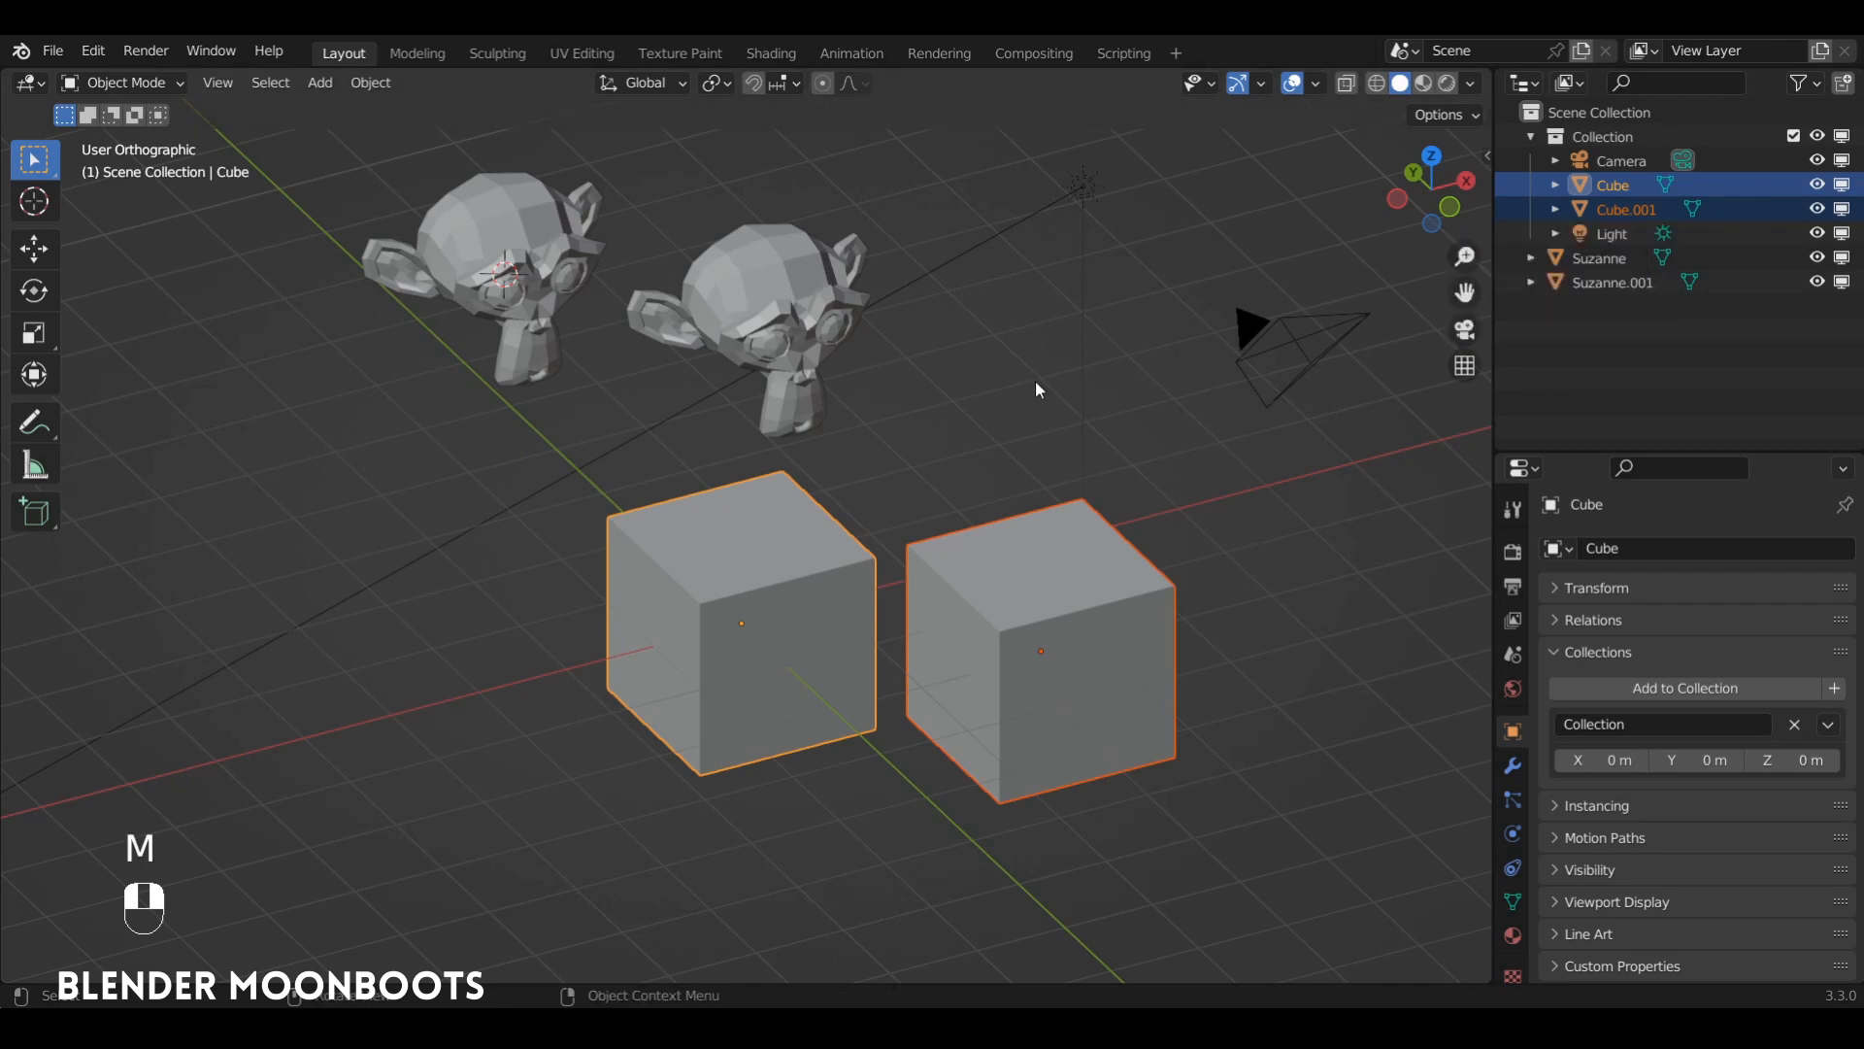
key(m)
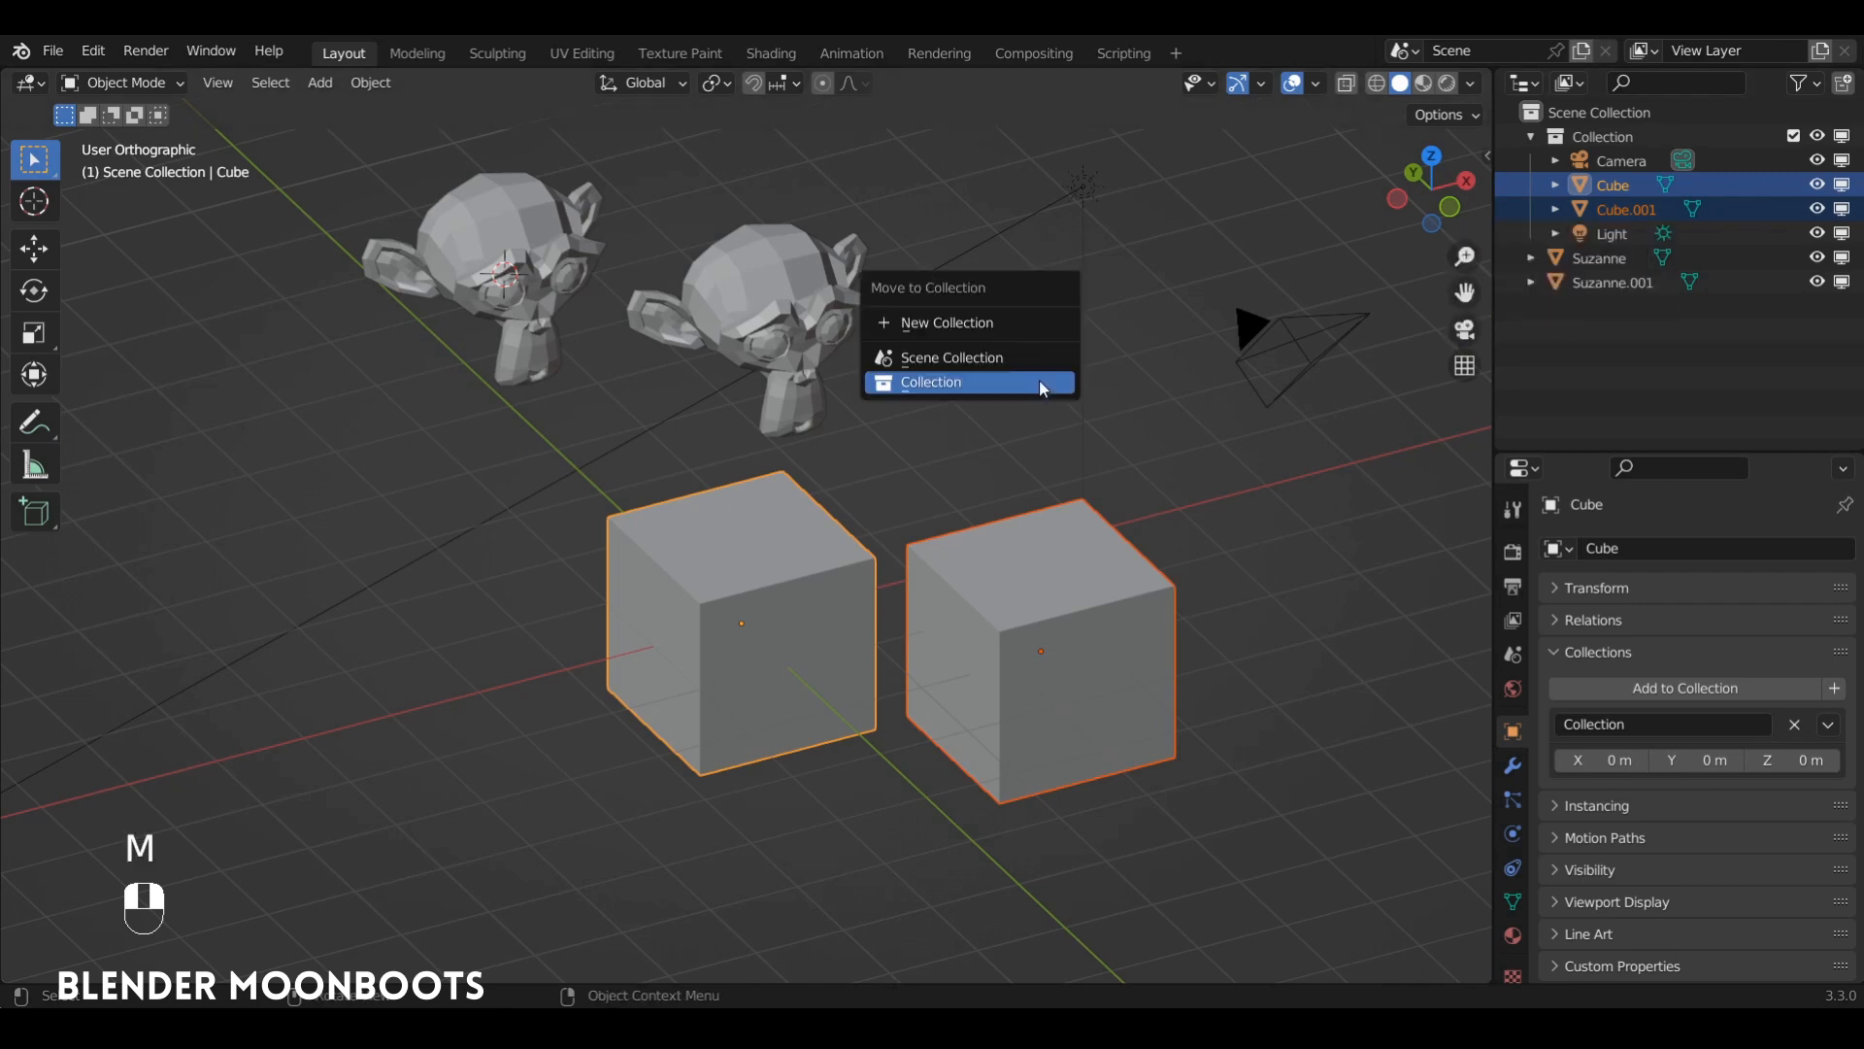
click(997, 321)
text(Cu)
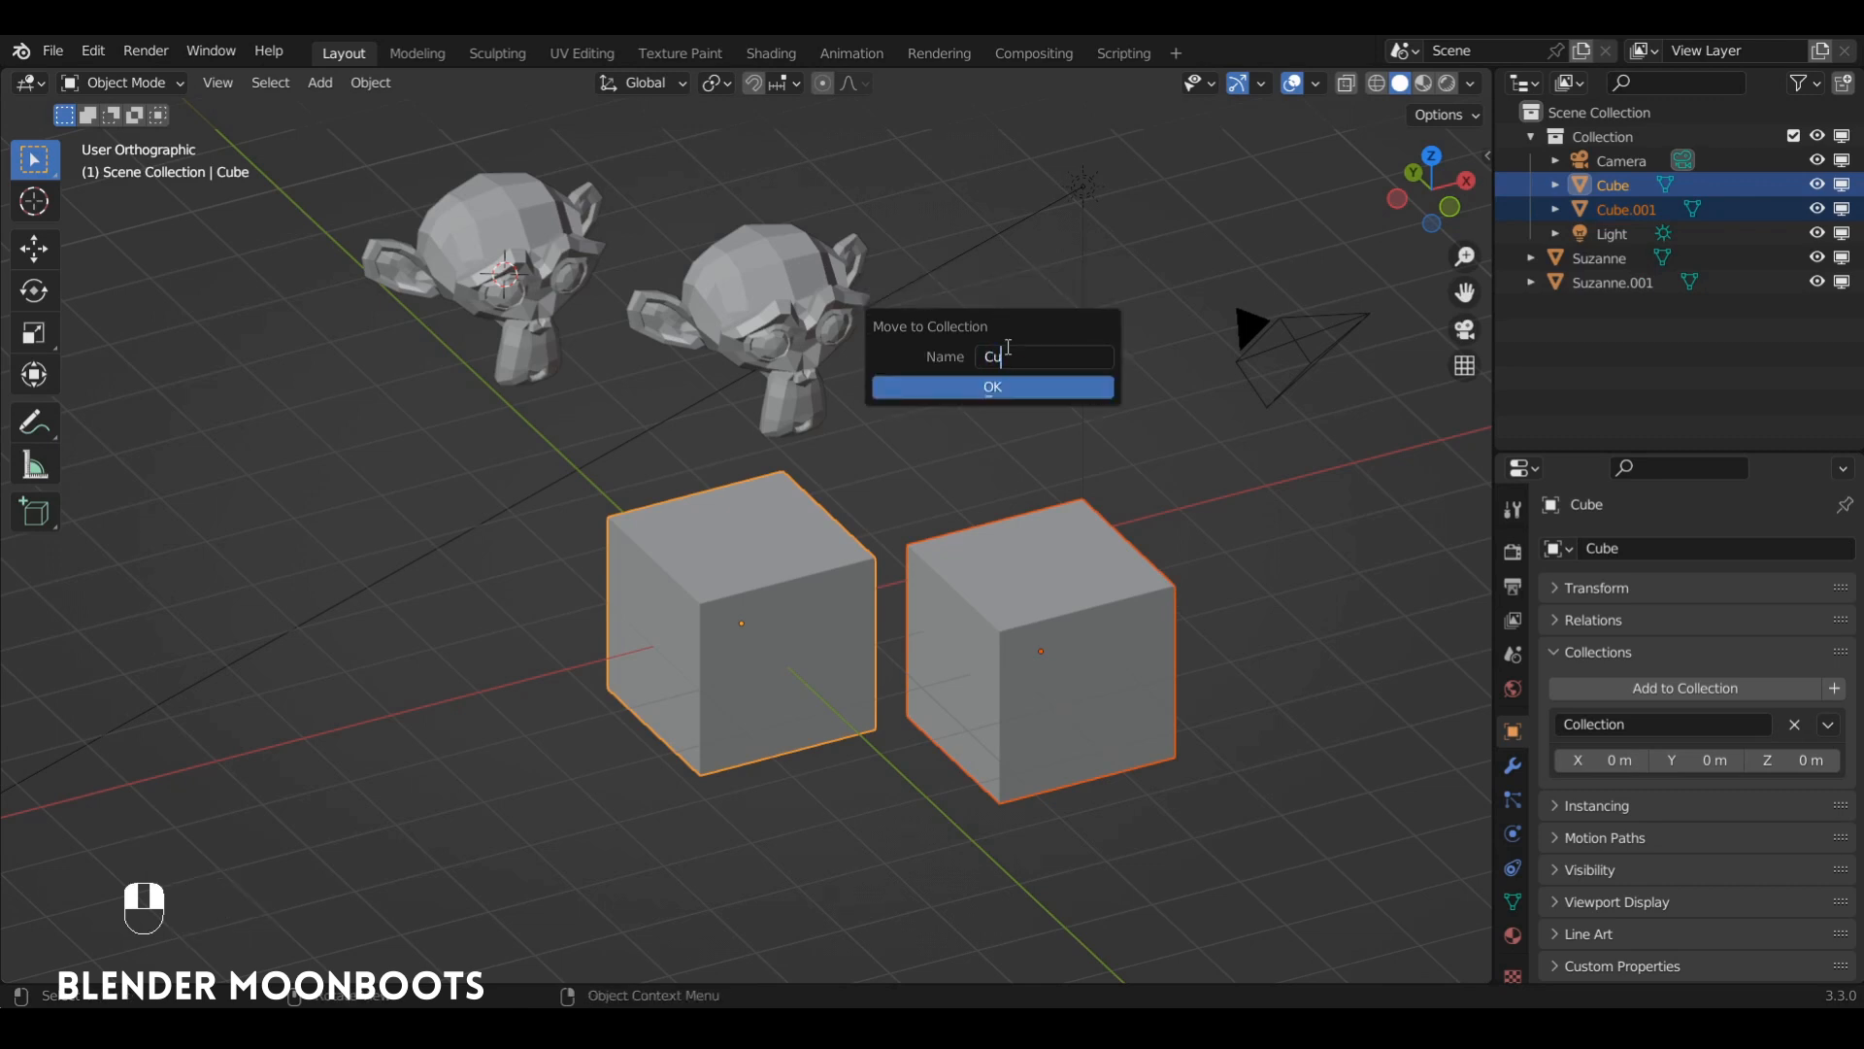
text(be)
key(Return)
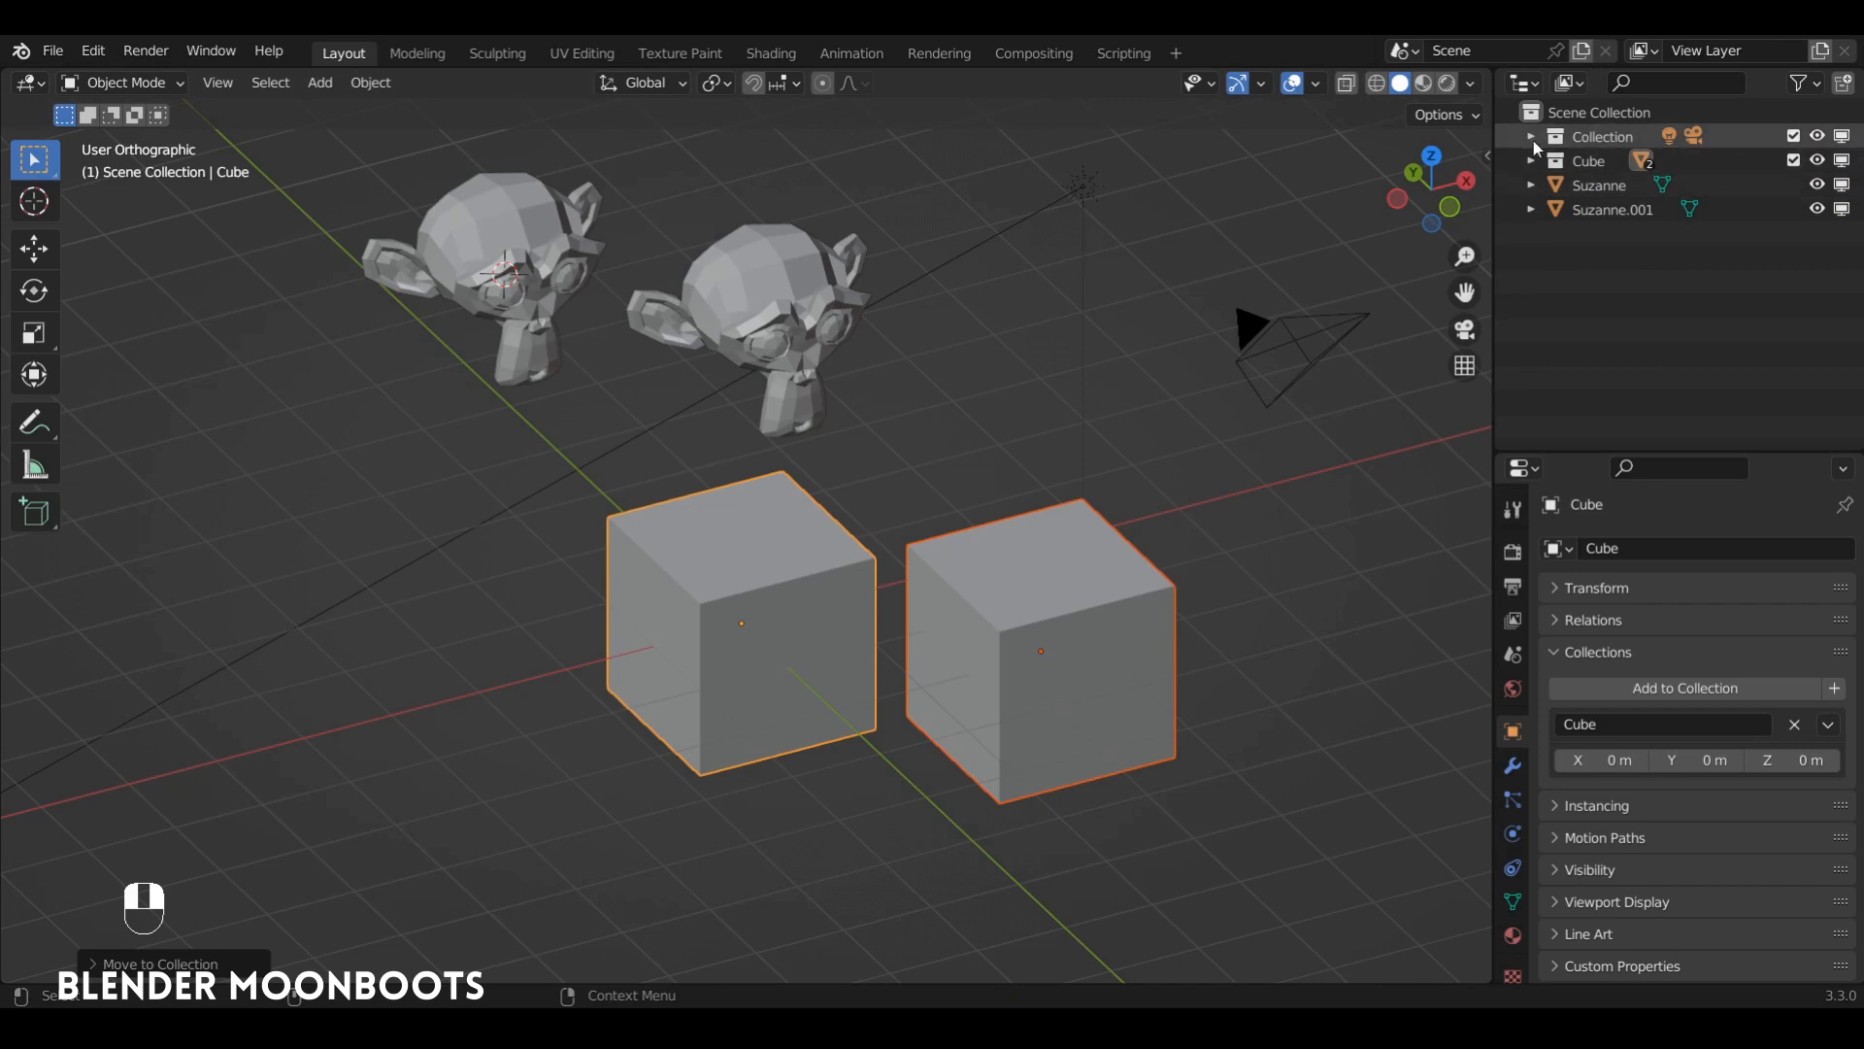
Expand and collapse the whole outliner hierarchy to examine the contents of the collections
mouse_move(1525, 161)
mouse_down()
mouse_move(1528, 352)
mouse_move(1532, 141)
mouse_move(1514, 362)
mouse_up()
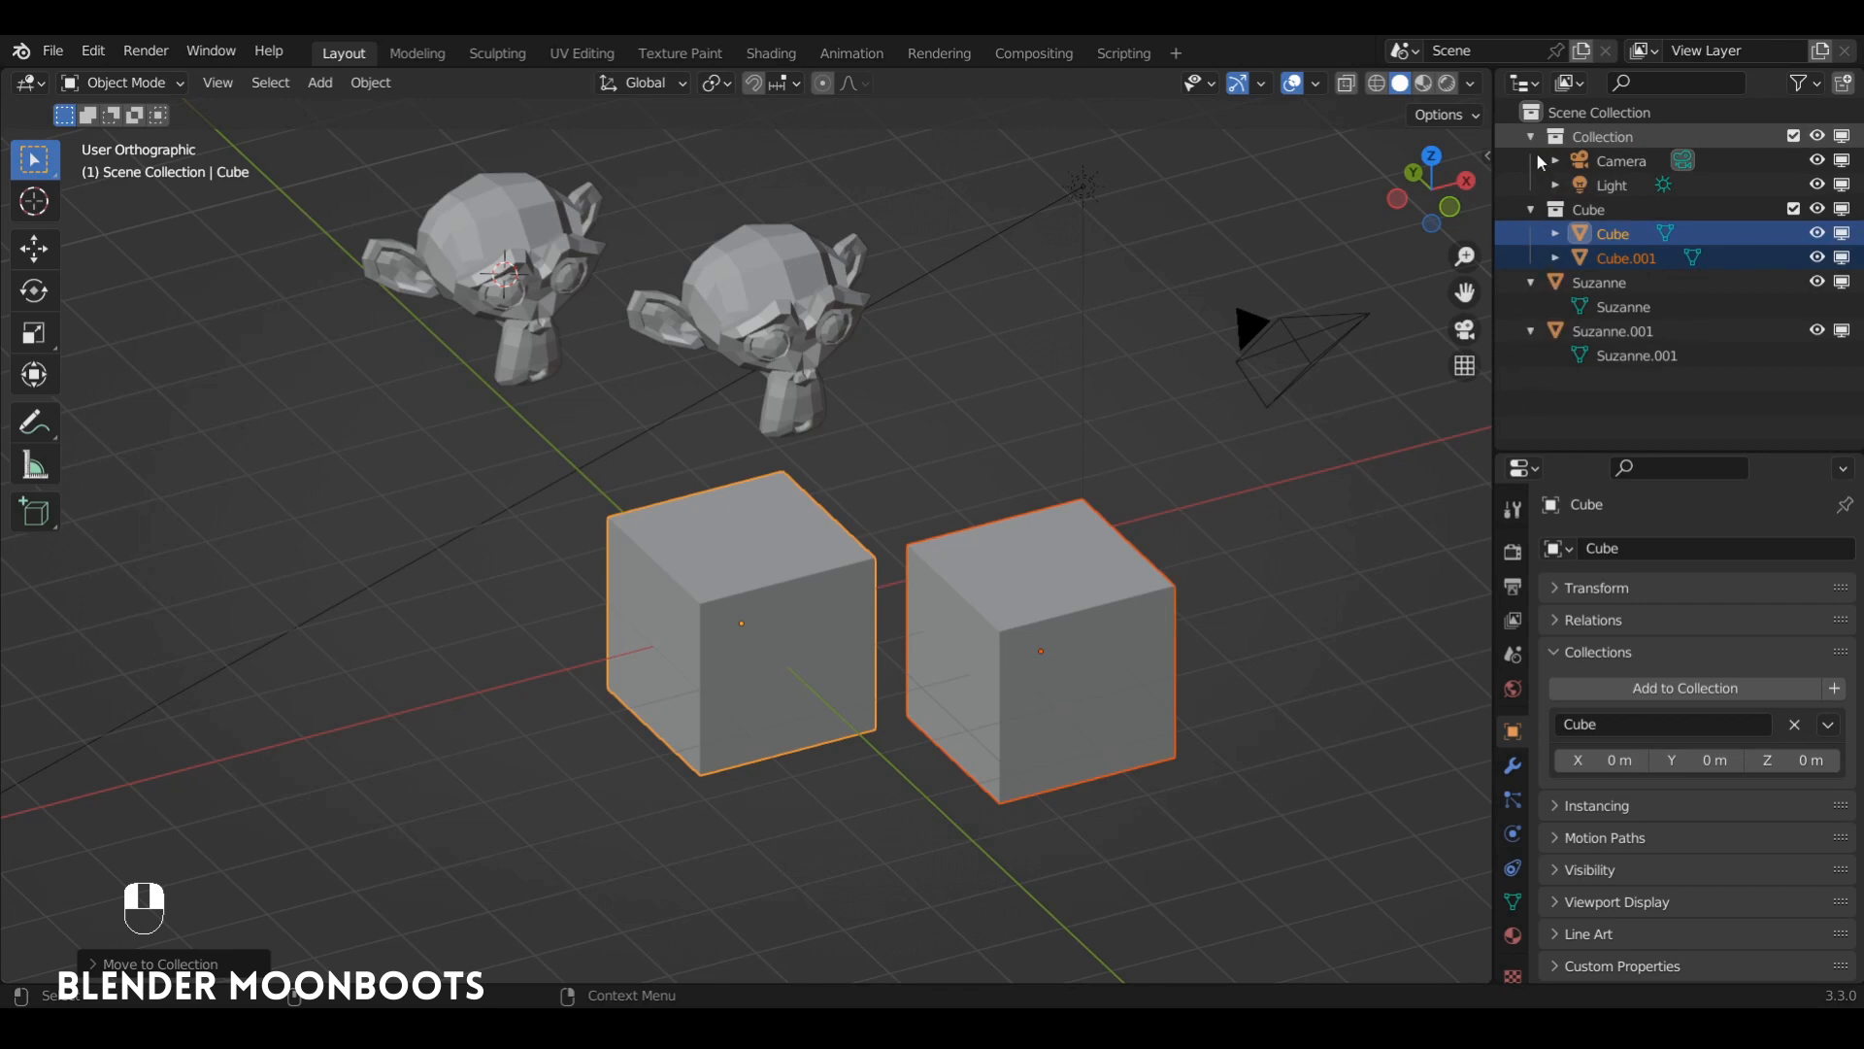
drag(1532, 139, 1531, 278)
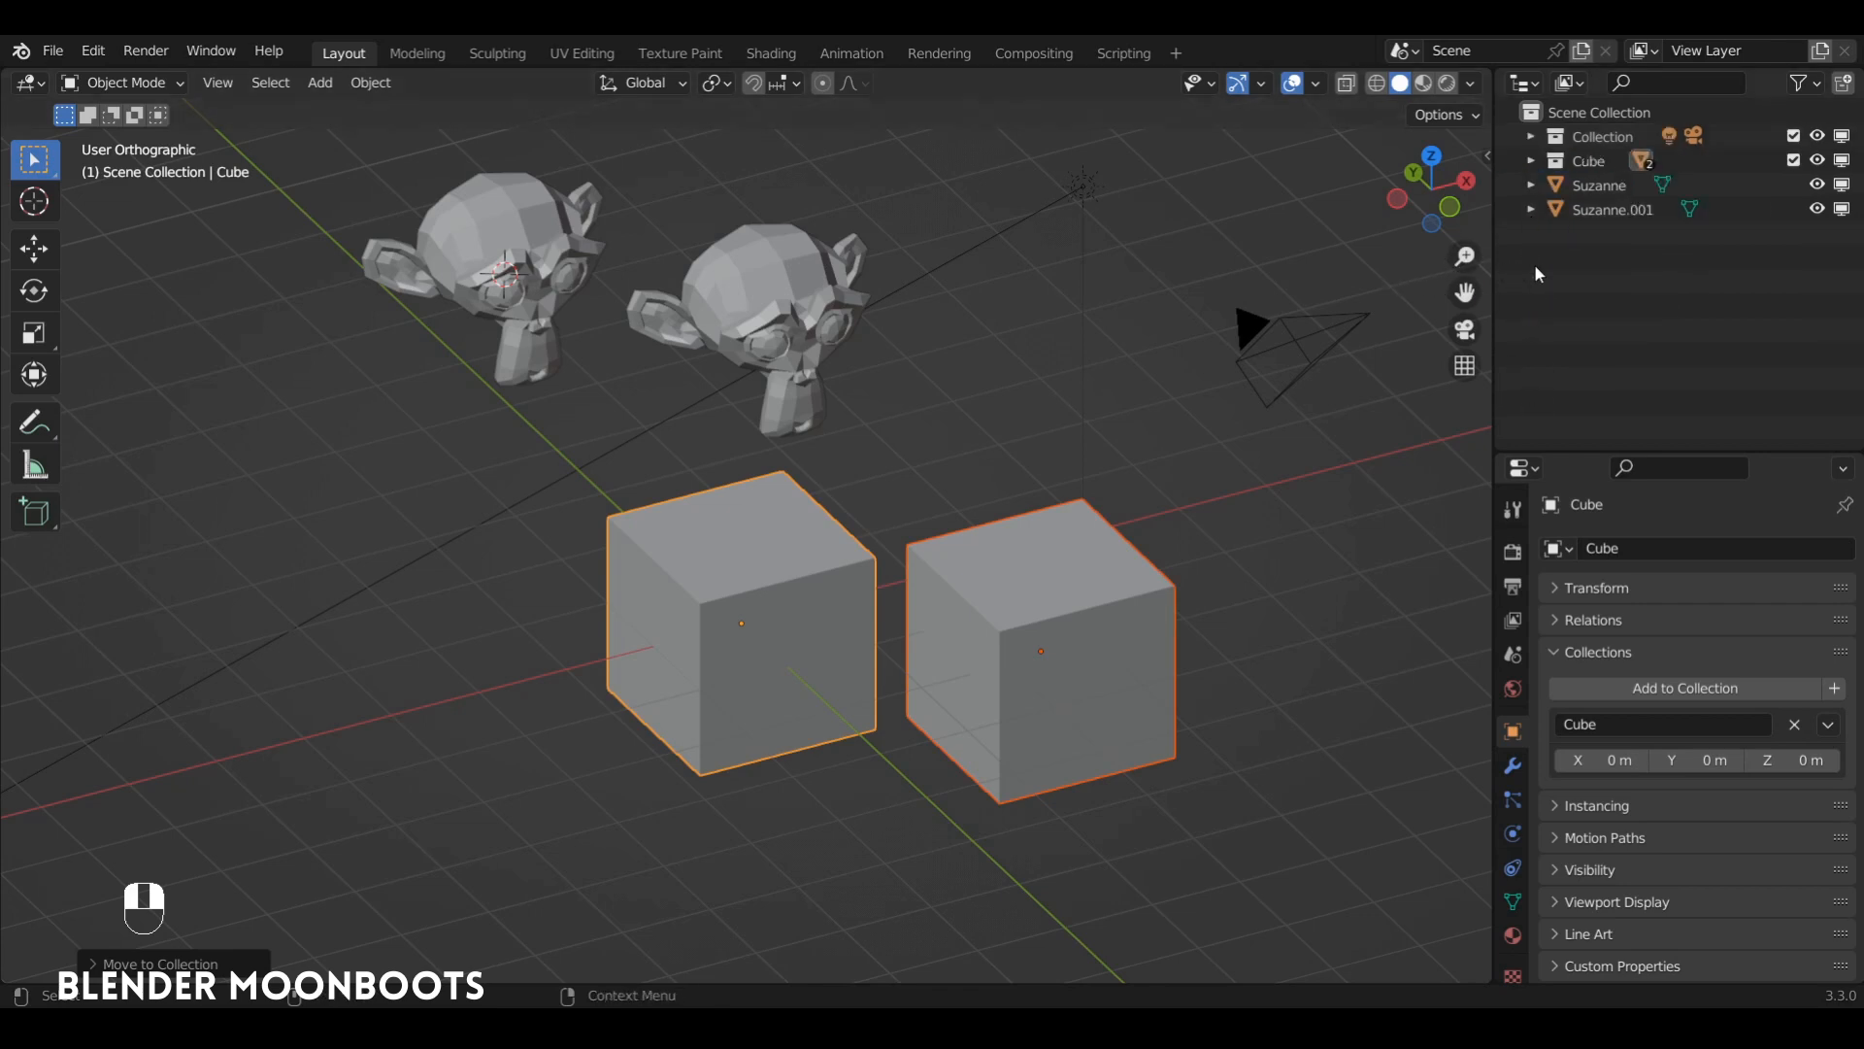
key(KP_Add)
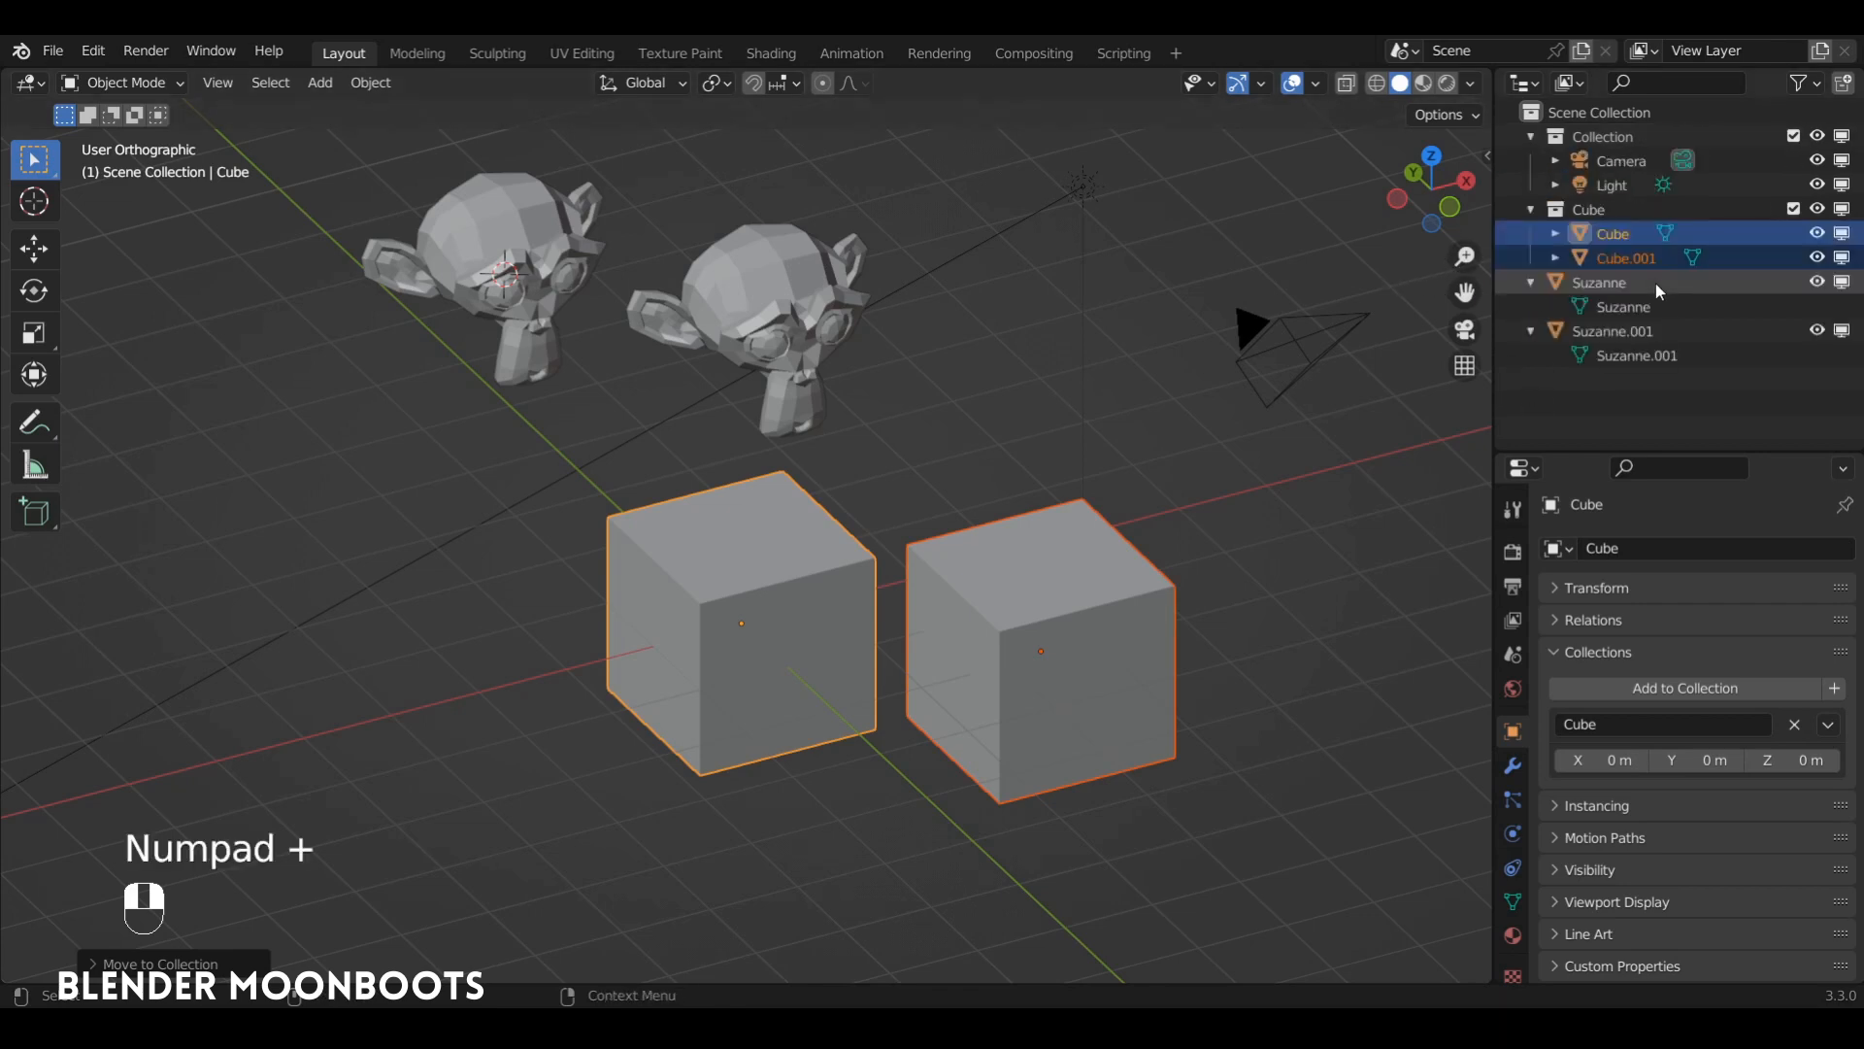
key(KP_Subtract)
key(KP_Add)
key(KP_Subtract)
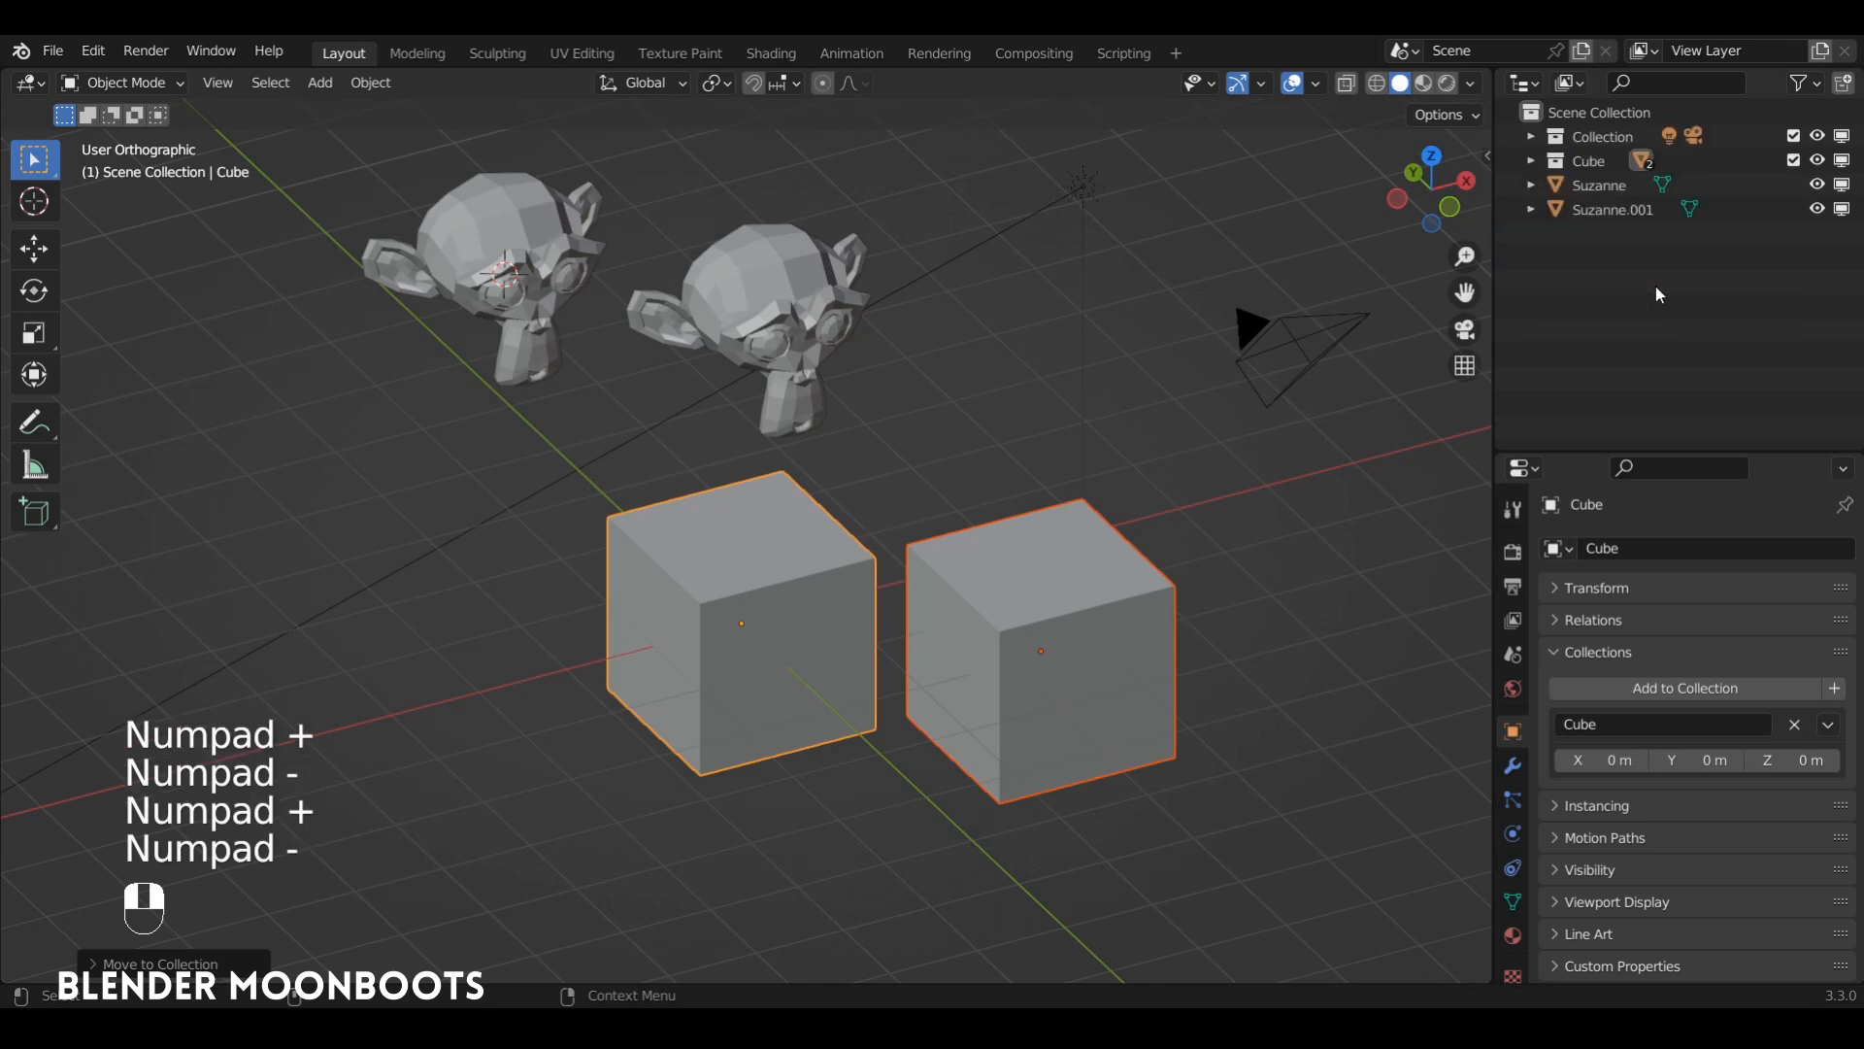
key(KP_Add)
key(KP_Subtract)
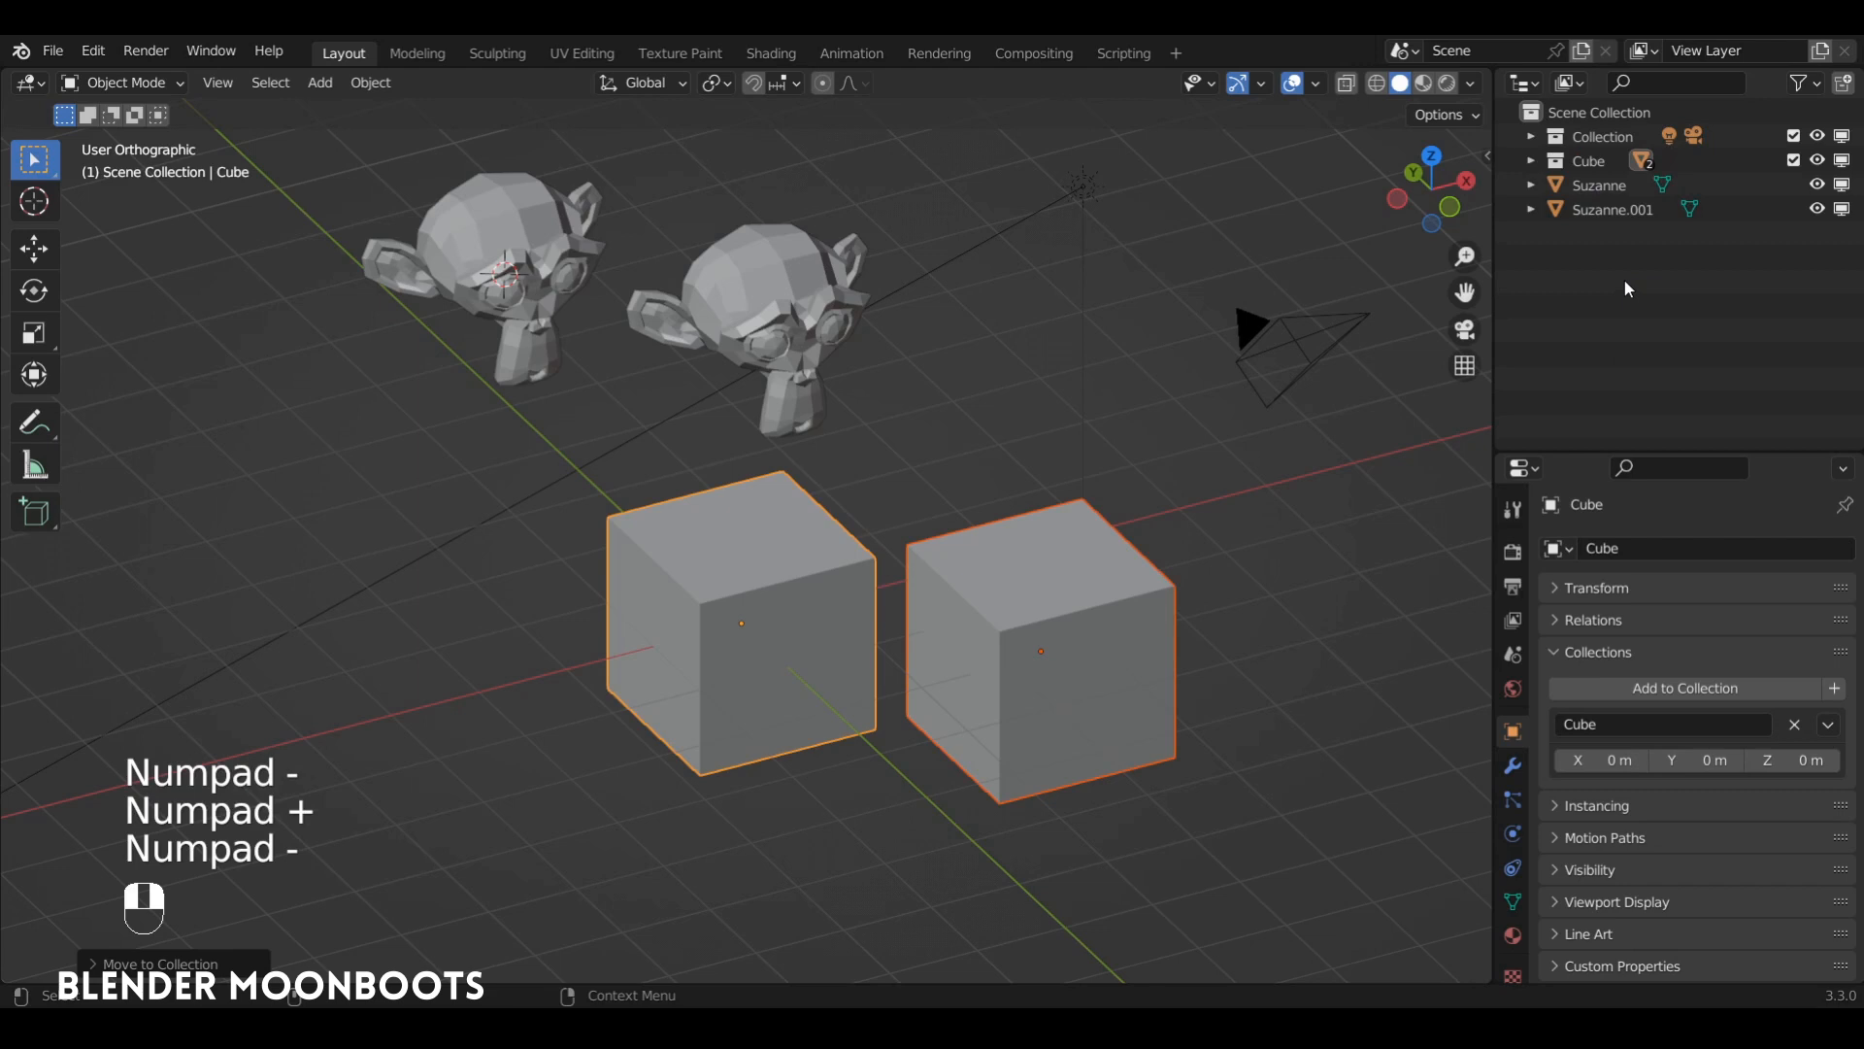
Add an empty collection to the Scene Collection and delete it
click(1623, 278)
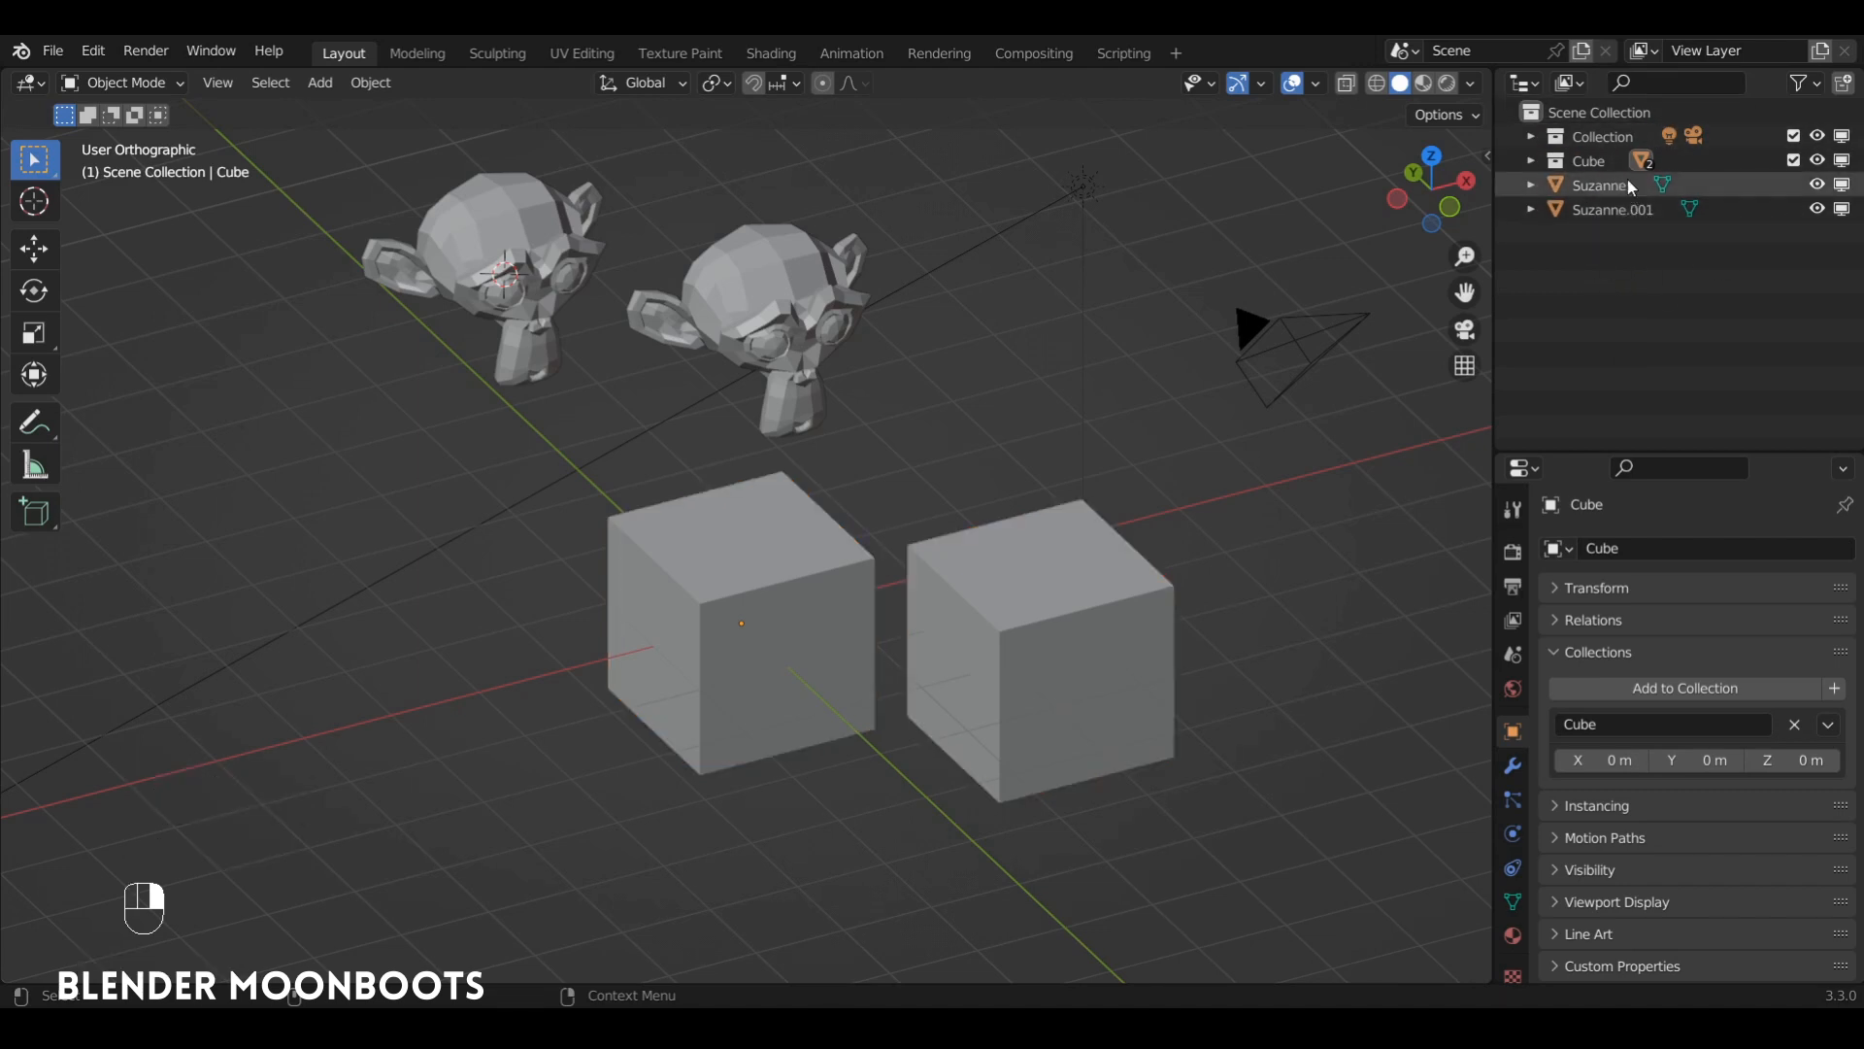
click(1844, 83)
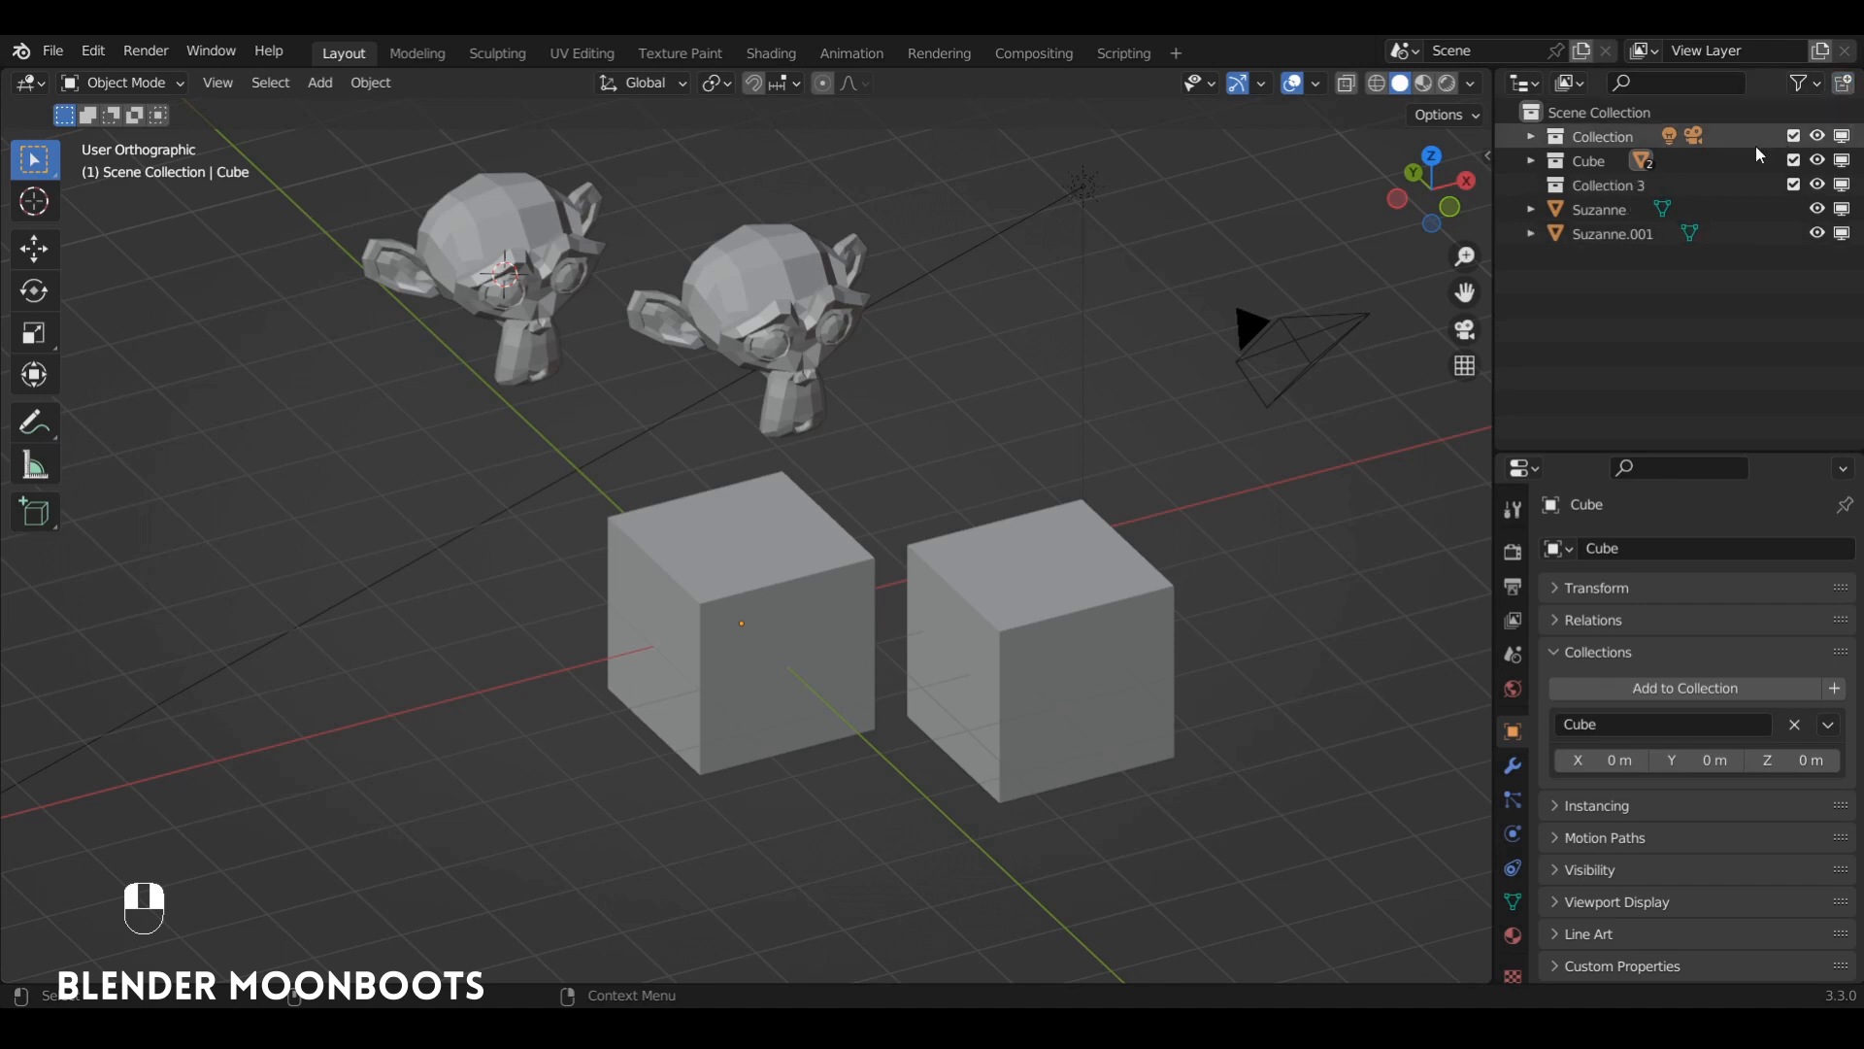
click(1594, 185)
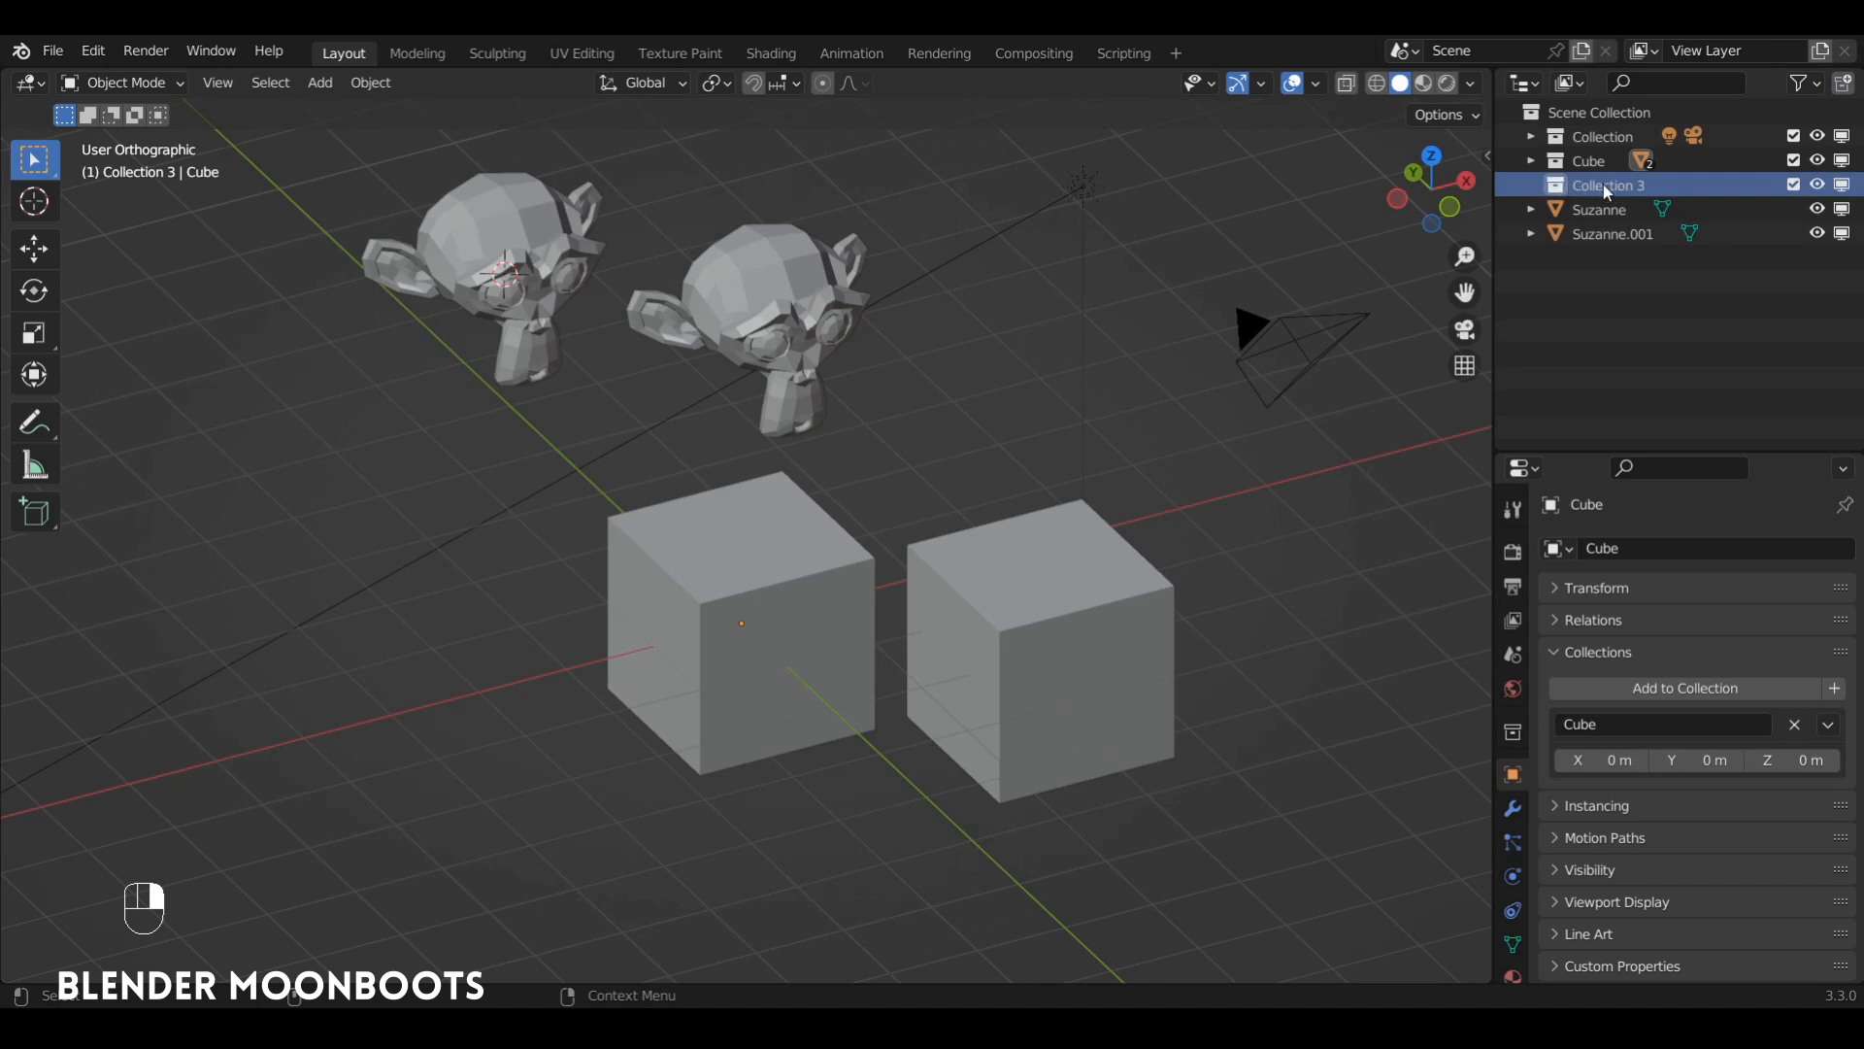
click(1697, 182)
key(x)
key(ctrl+z)
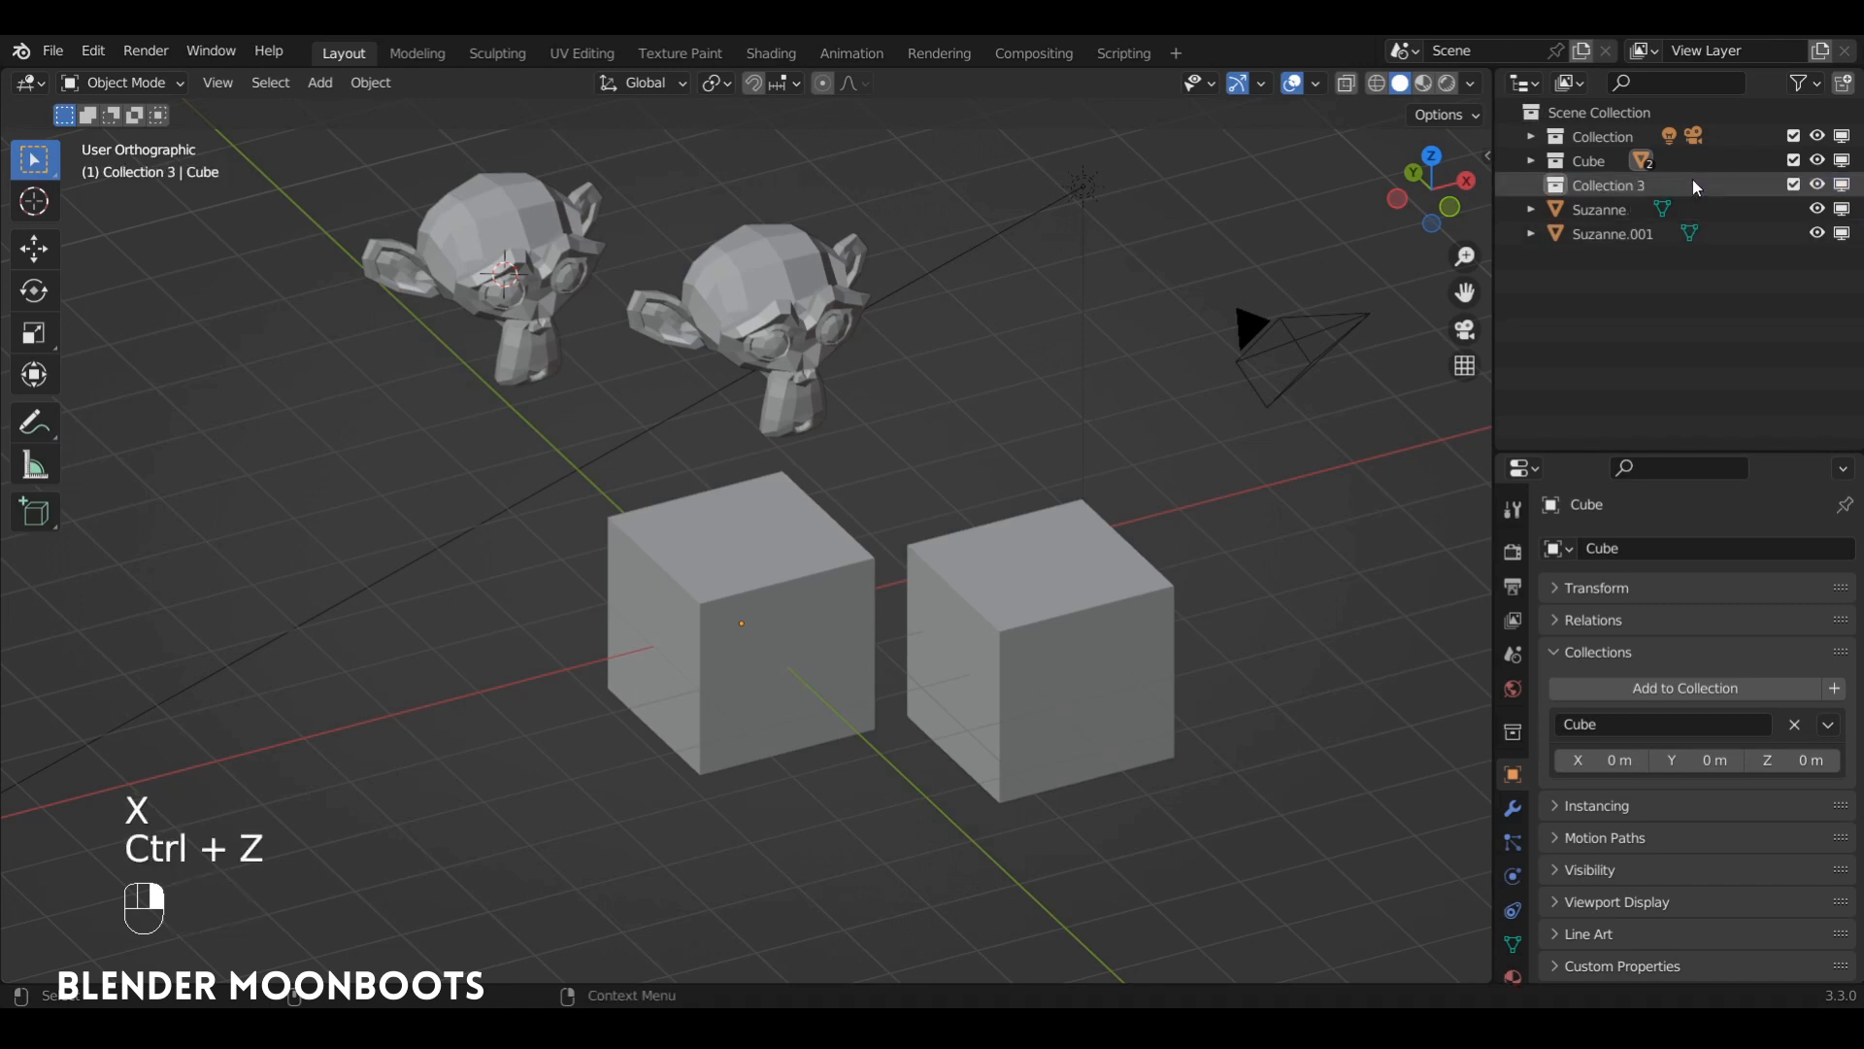
right_click(1693, 182)
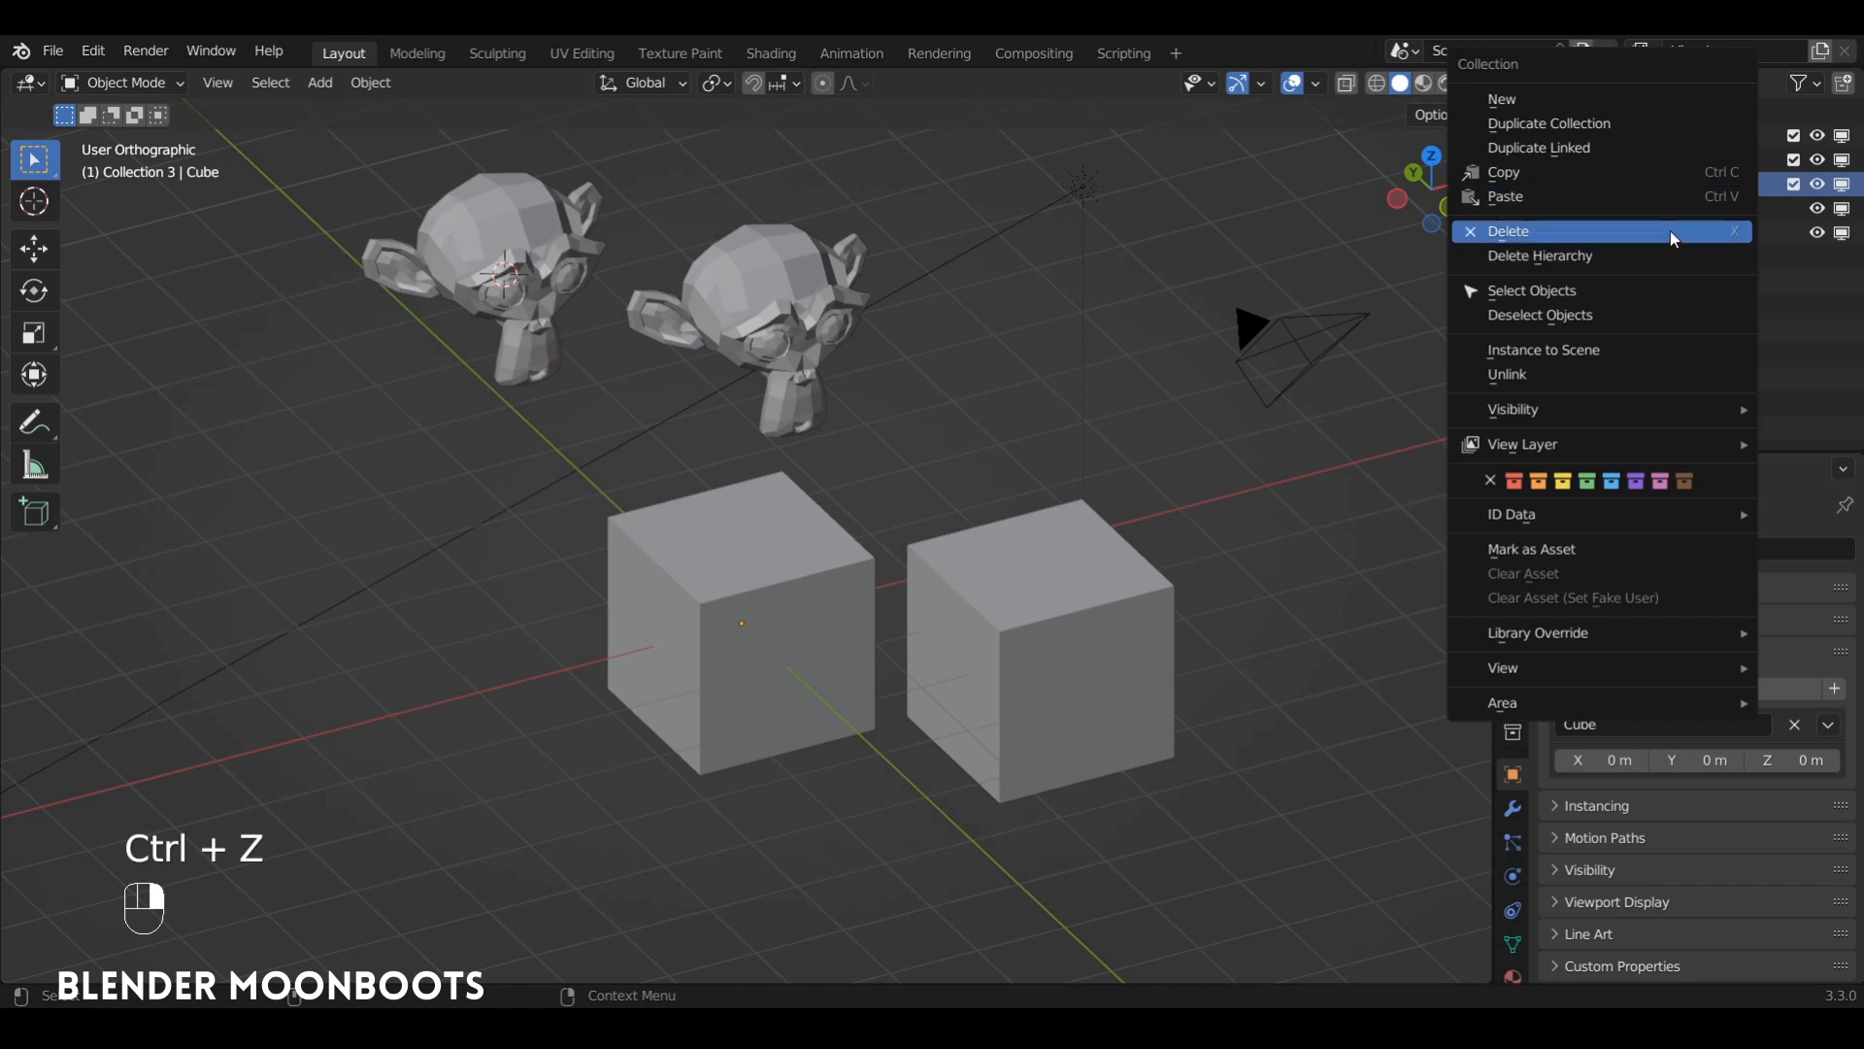
click(1670, 230)
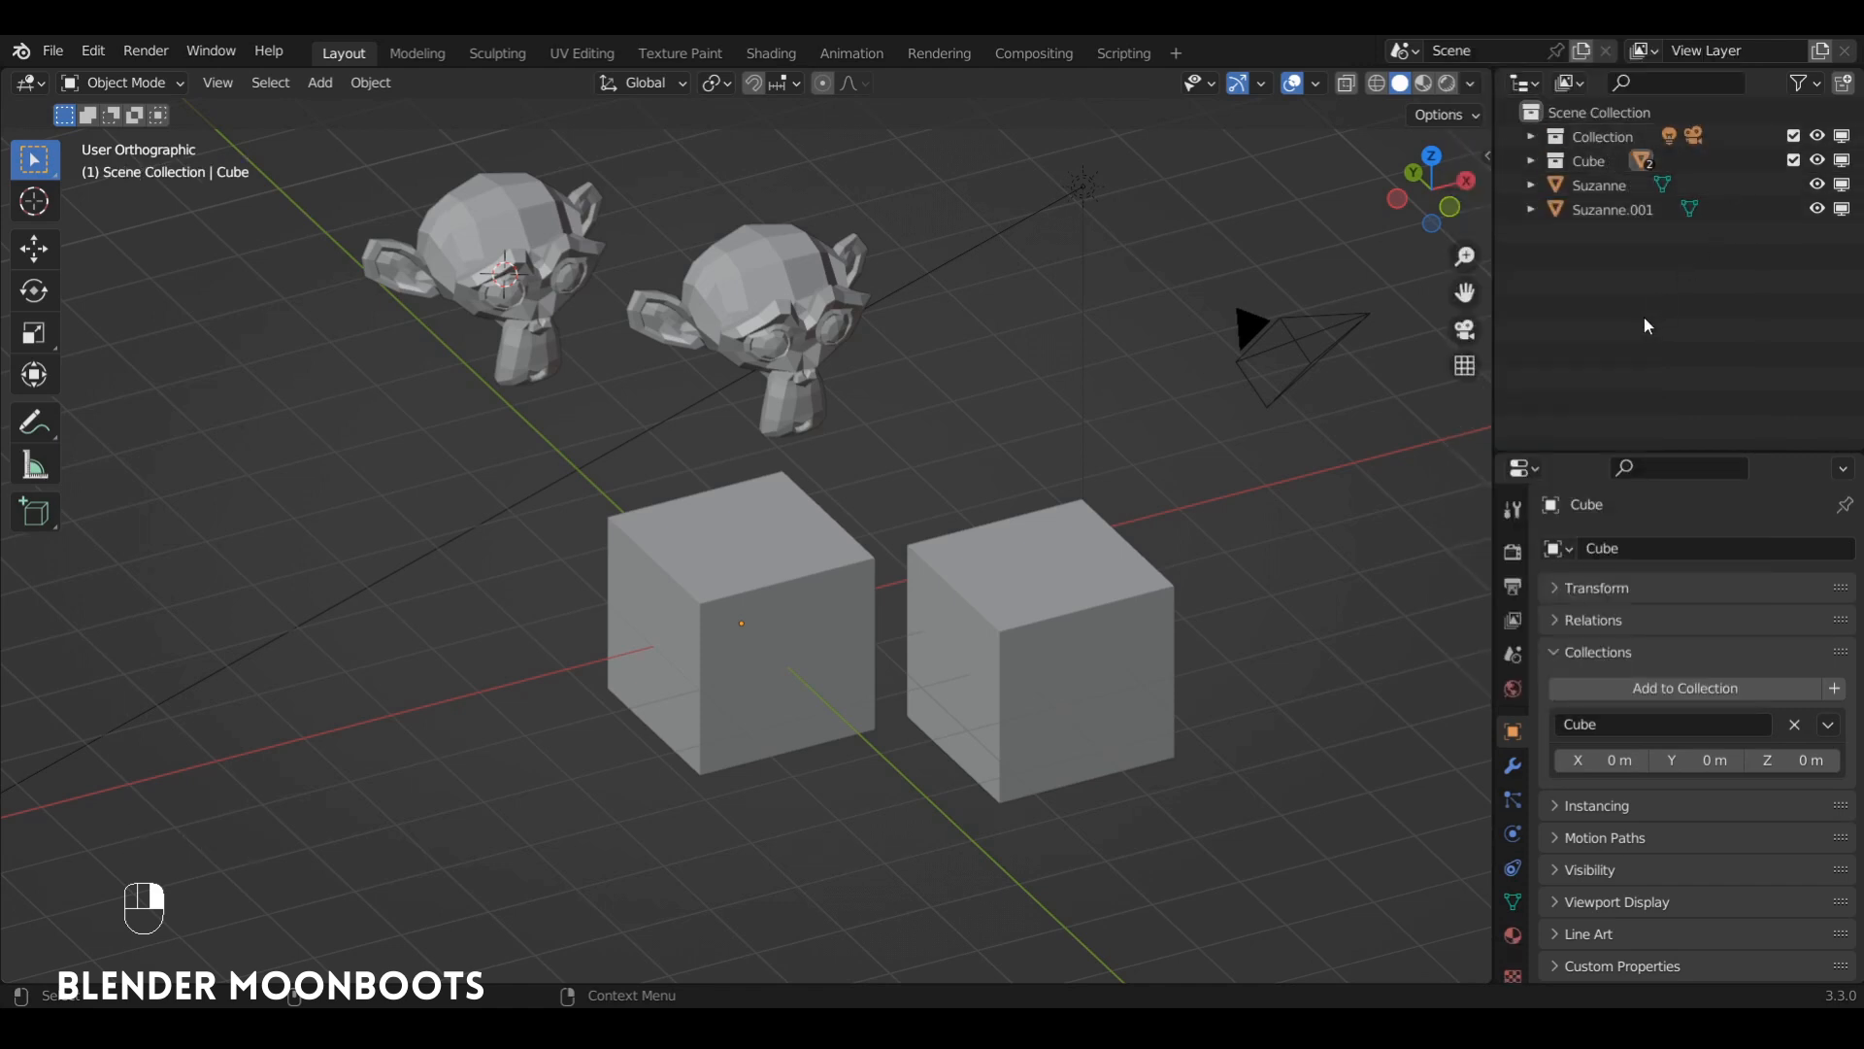
Create another empty collection in the scene and remove it again
key(c)
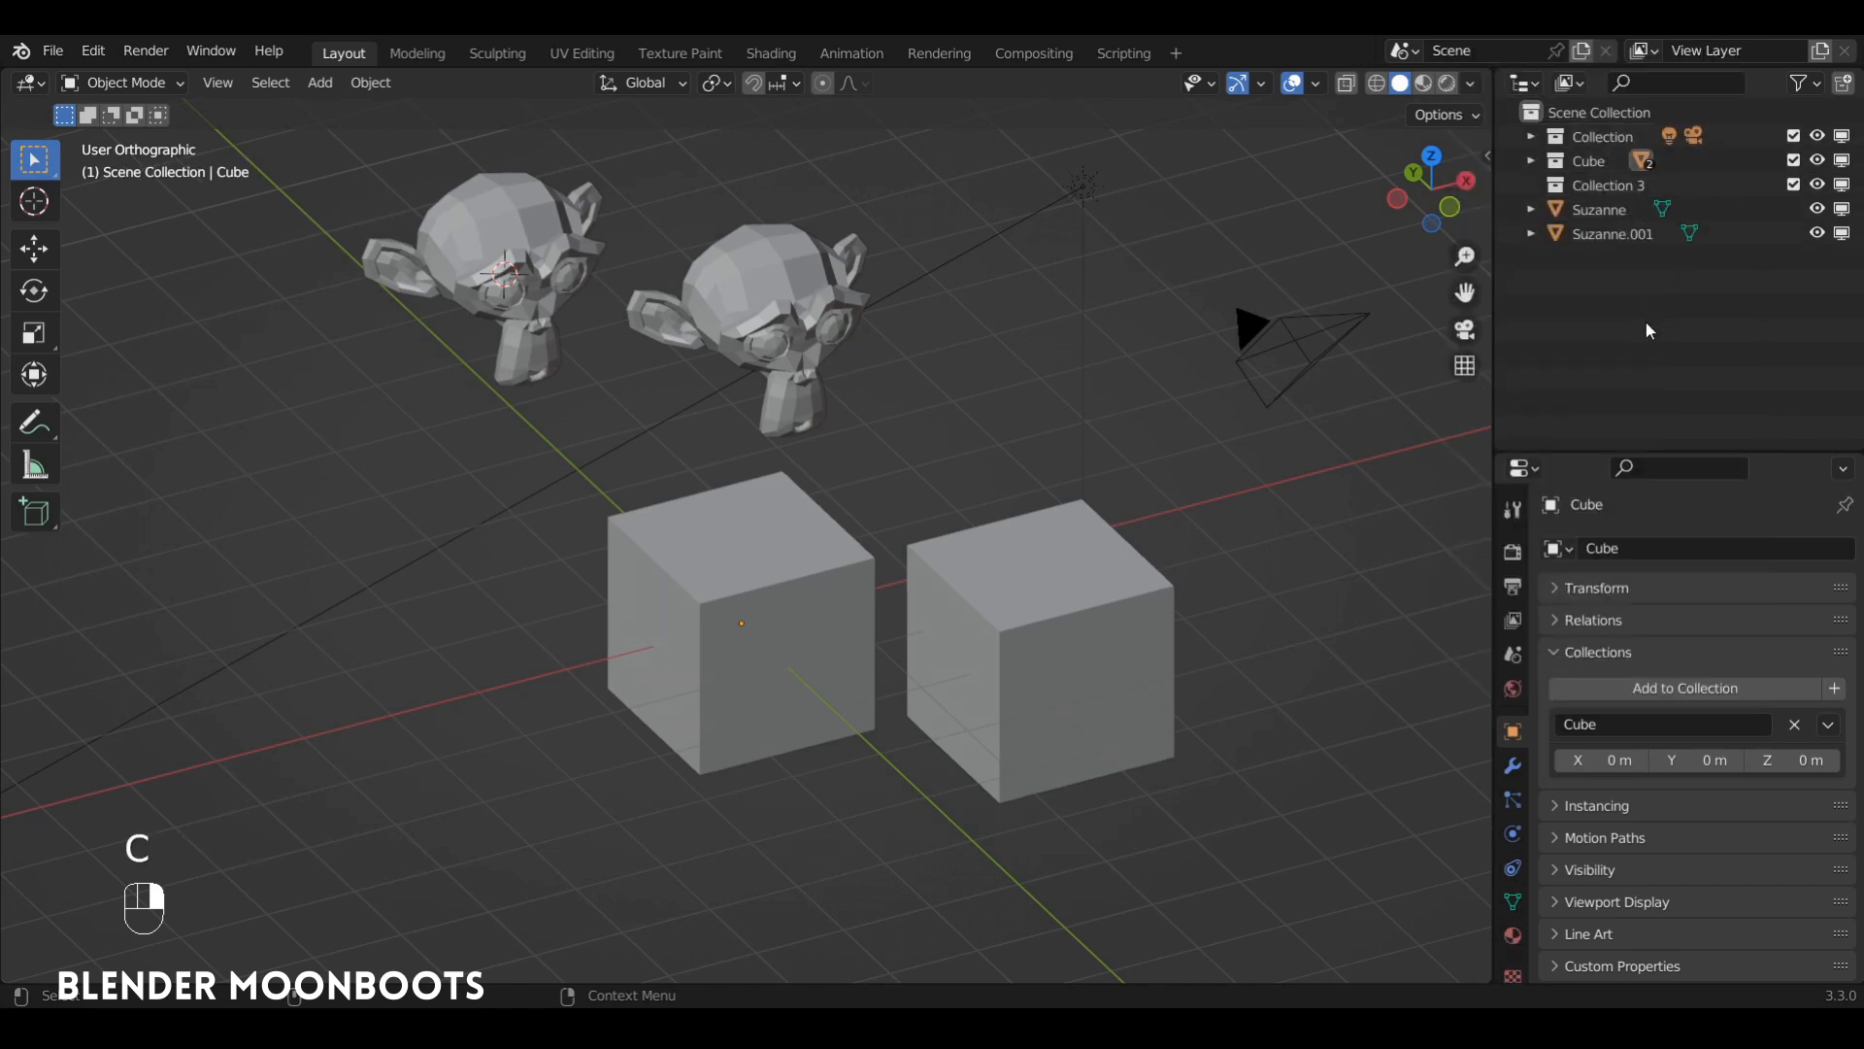
click(1618, 191)
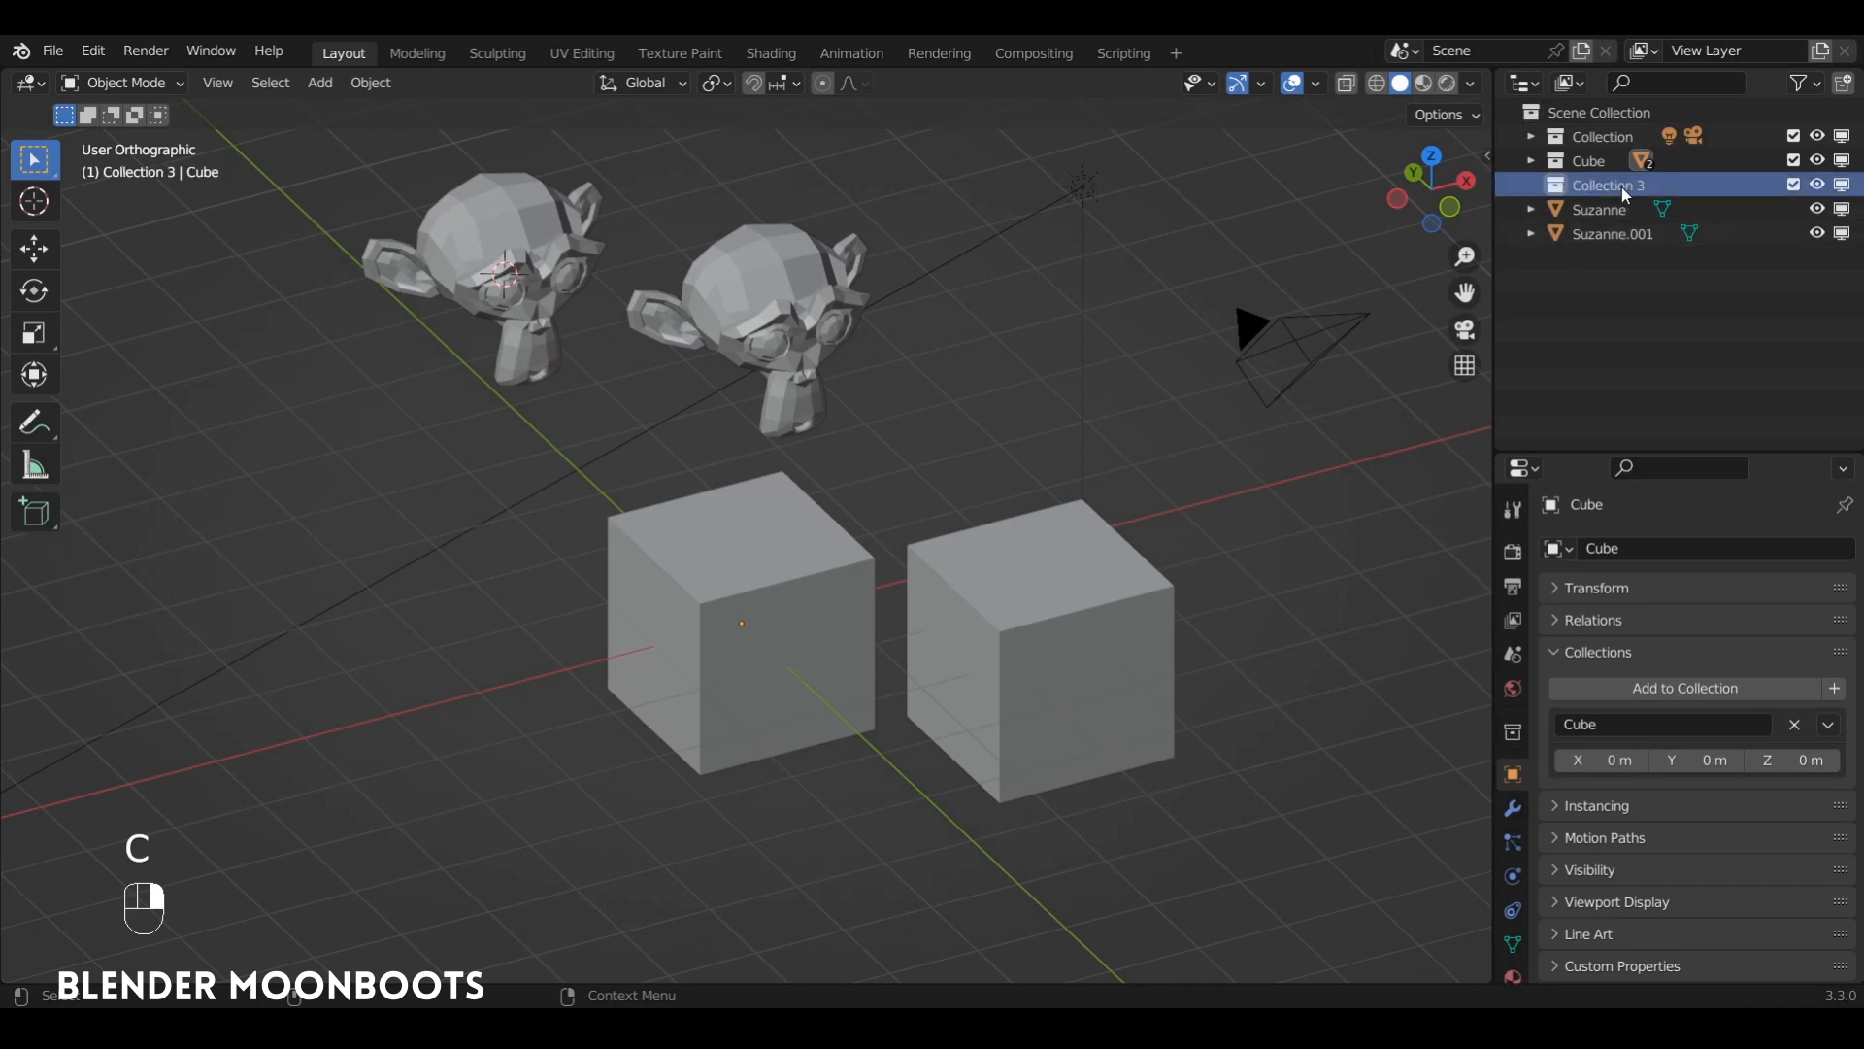
key(x)
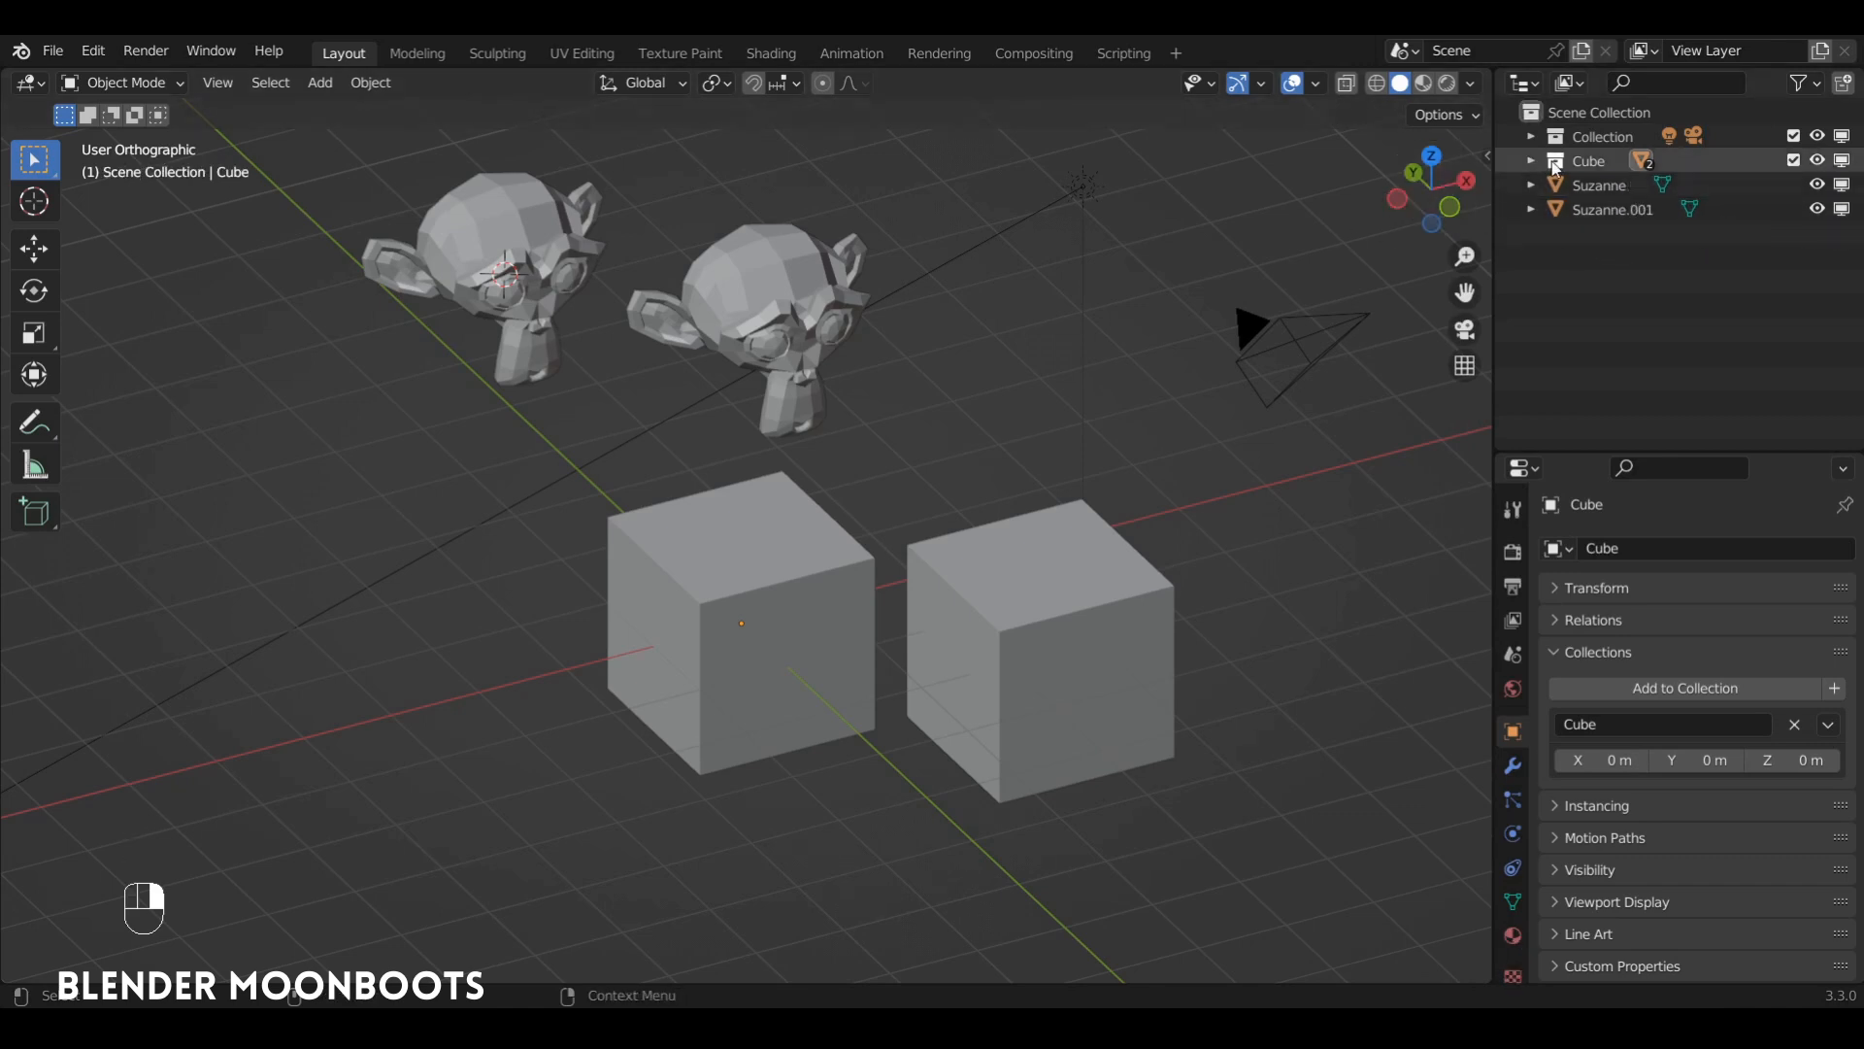
Move both monkey heads, Suzanne and Suzanne.001, into a new collection named Suzanne
click(1595, 185)
shift+click(1598, 214)
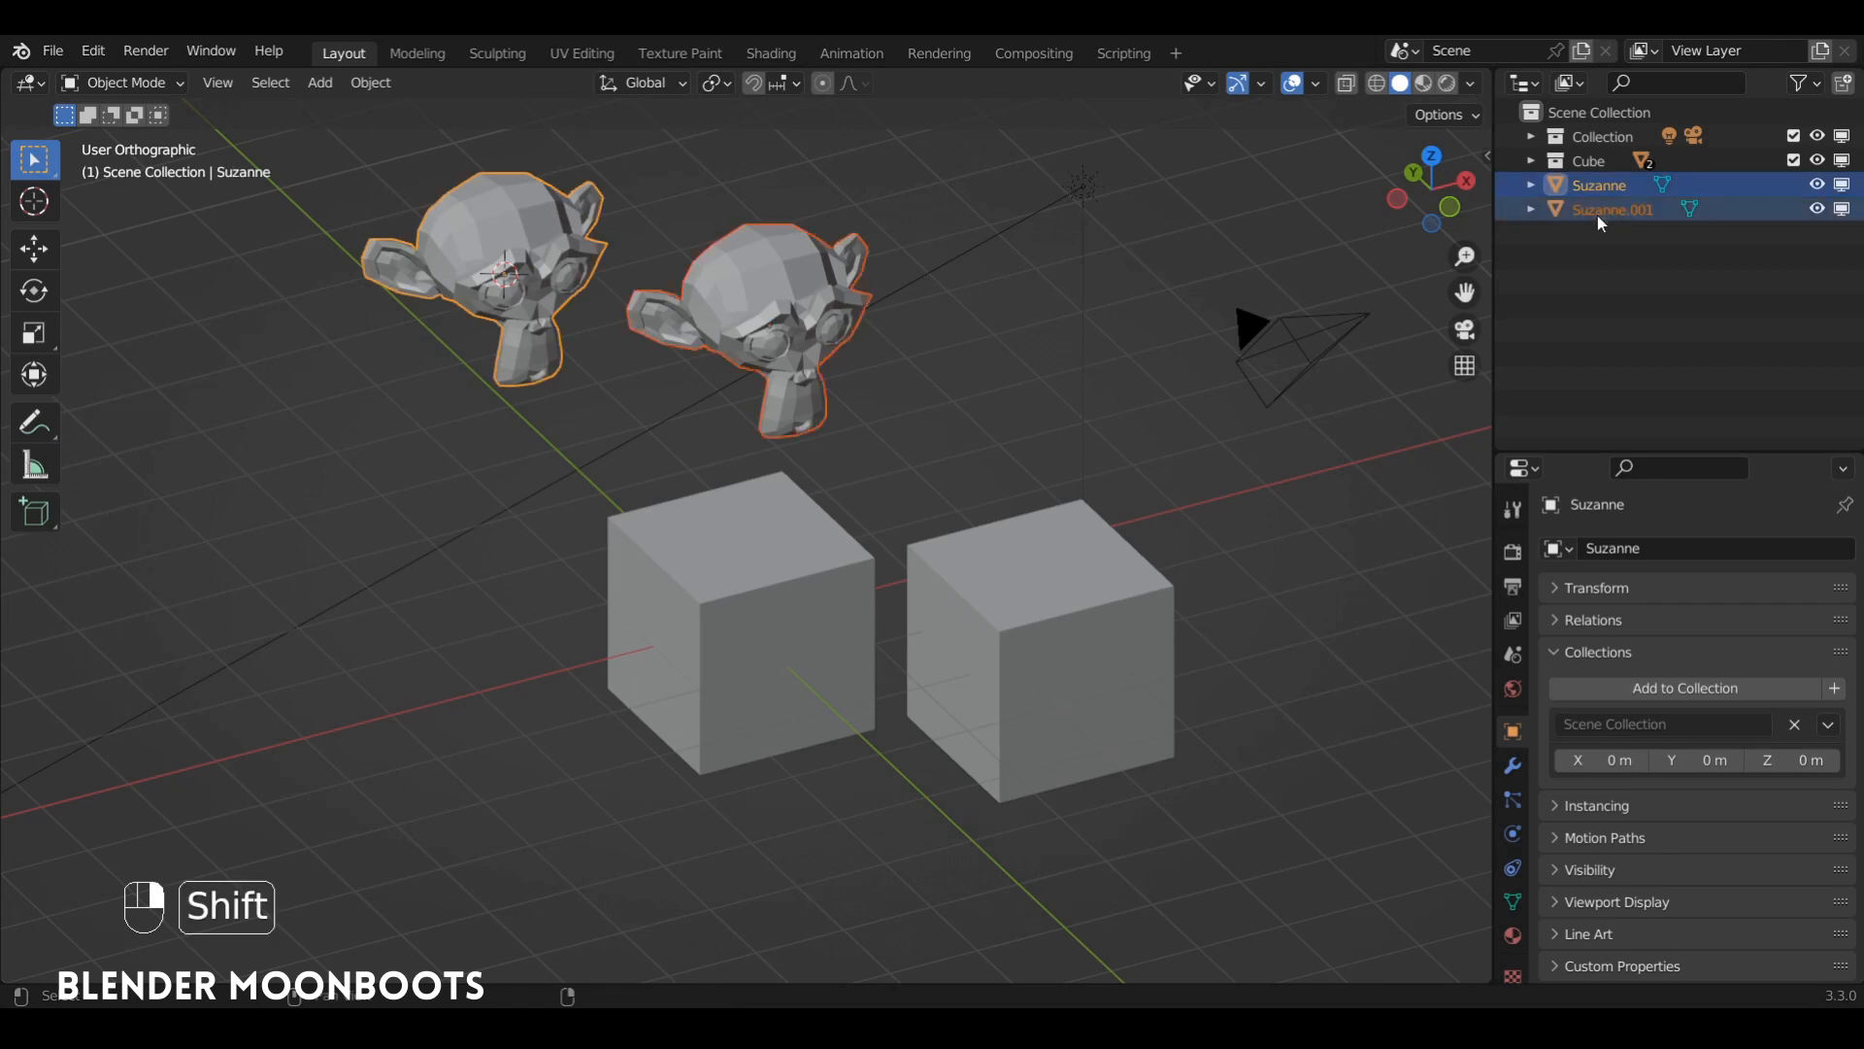
key(m)
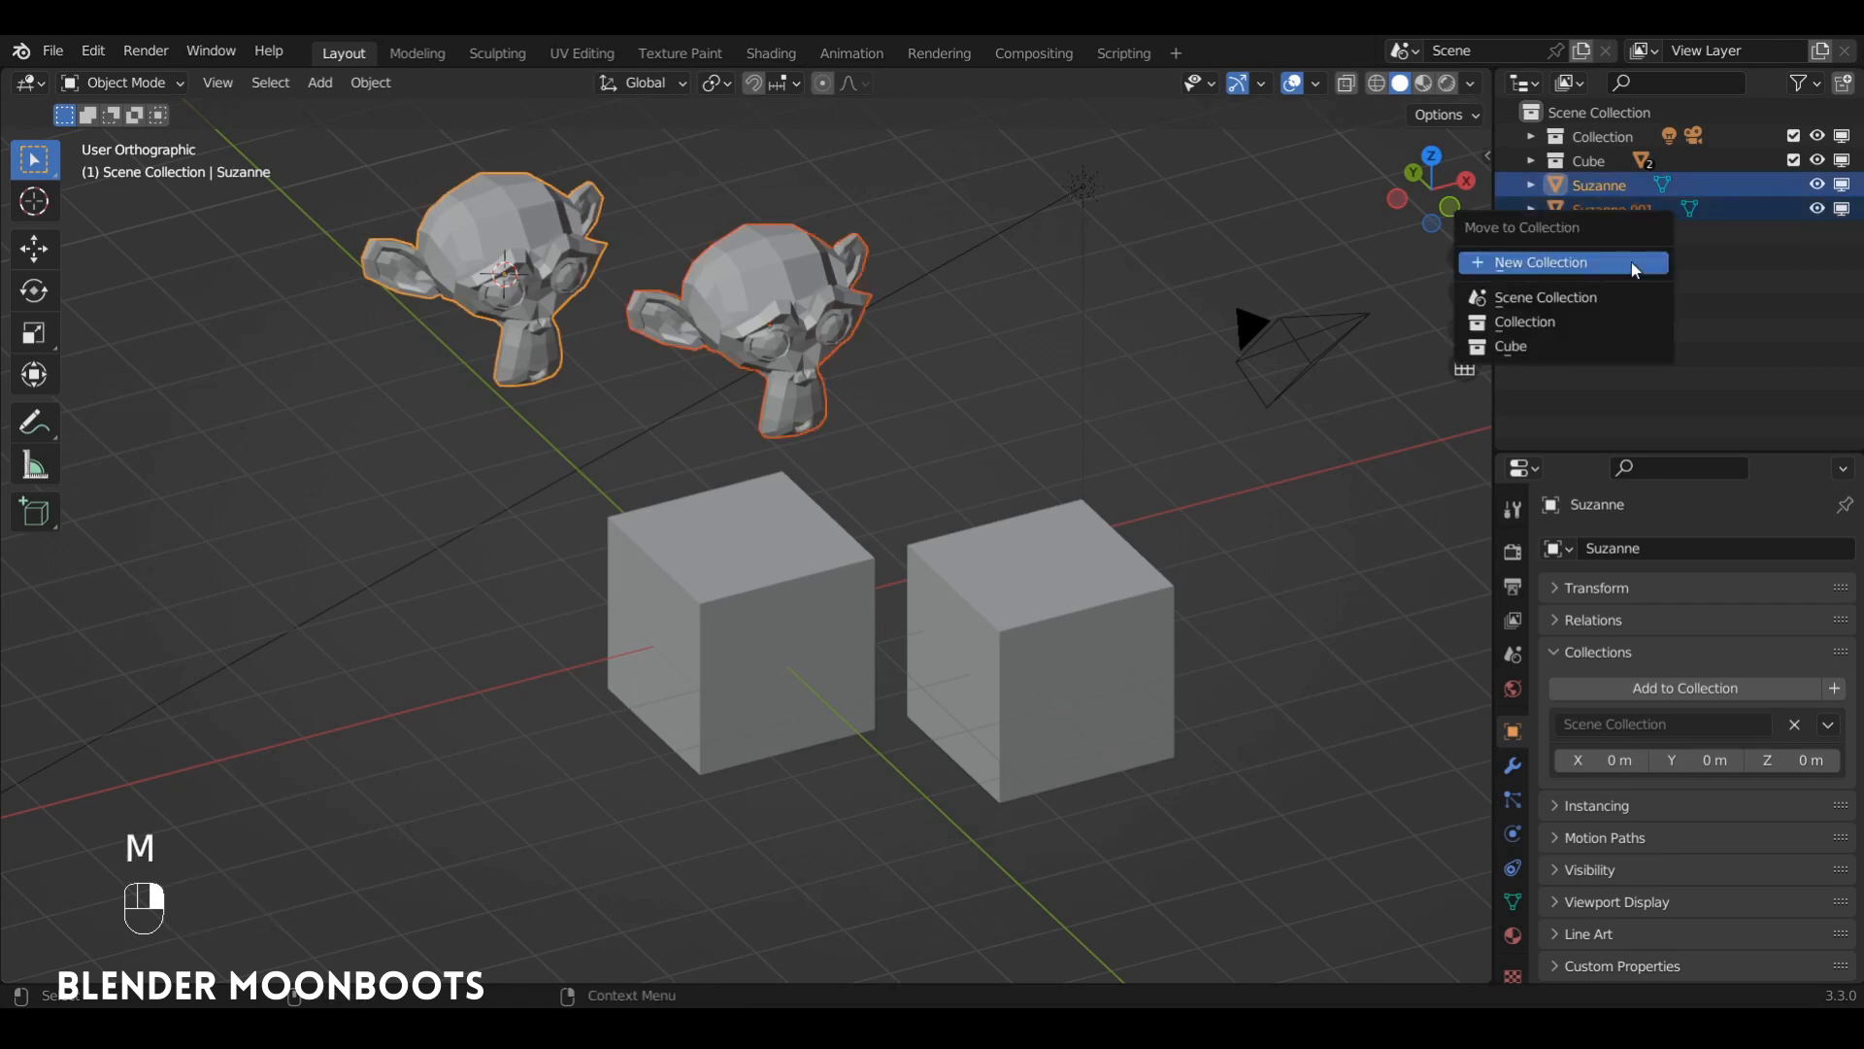
click(1559, 254)
text(Suzanne)
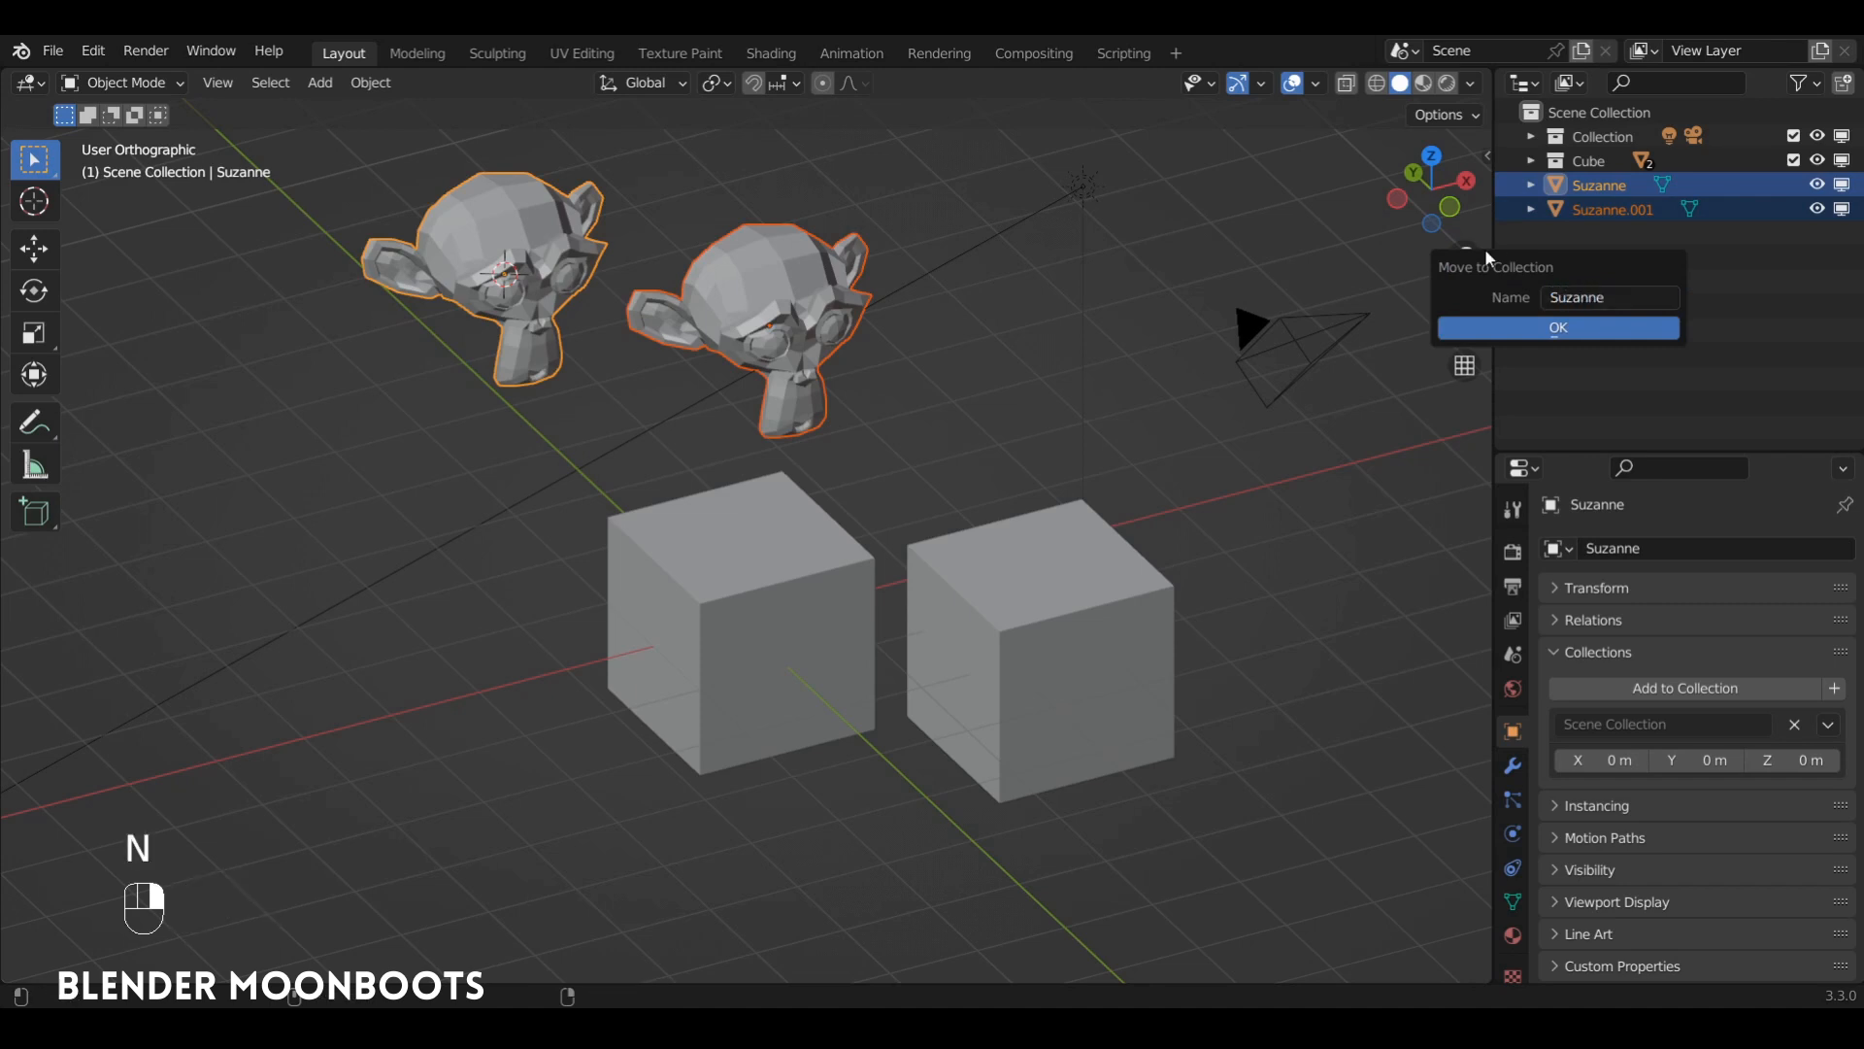
key(Return)
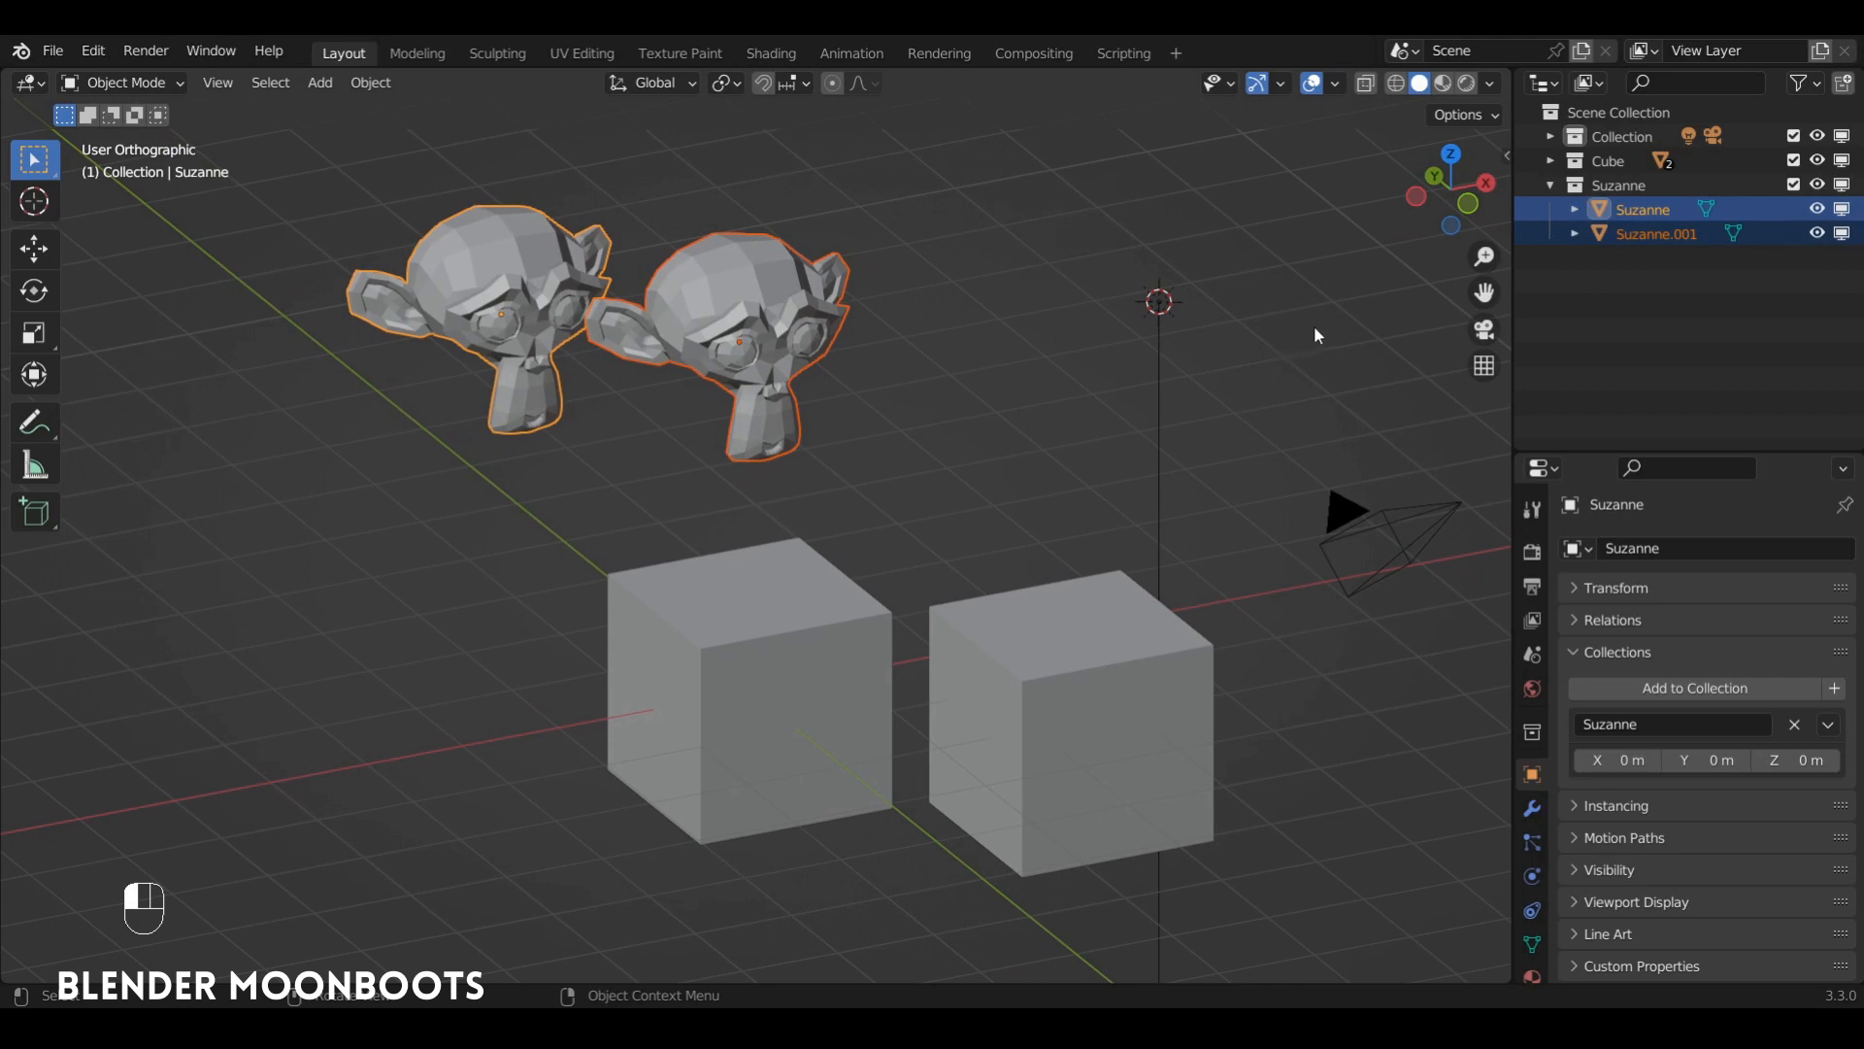
Expand the Suzanne.001 object in the outliner and inspect its mesh data entry
click(1575, 233)
click(1656, 236)
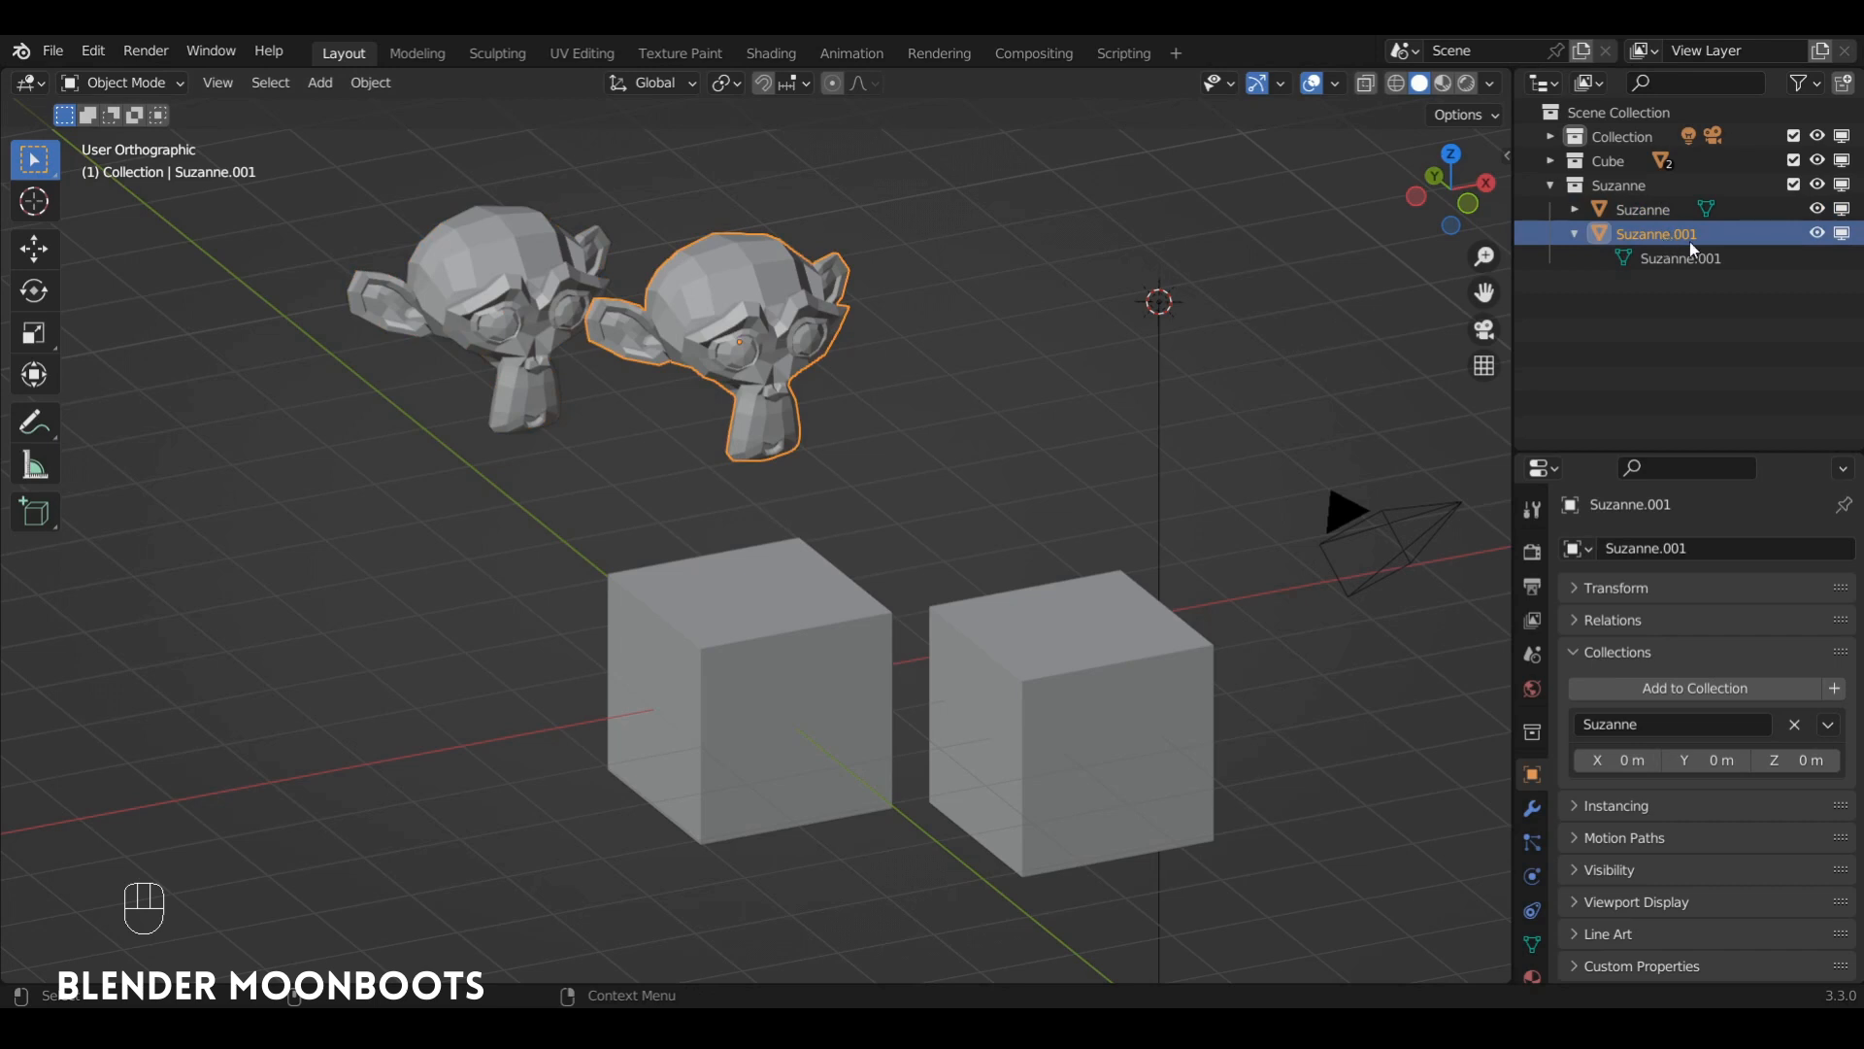
click(1686, 262)
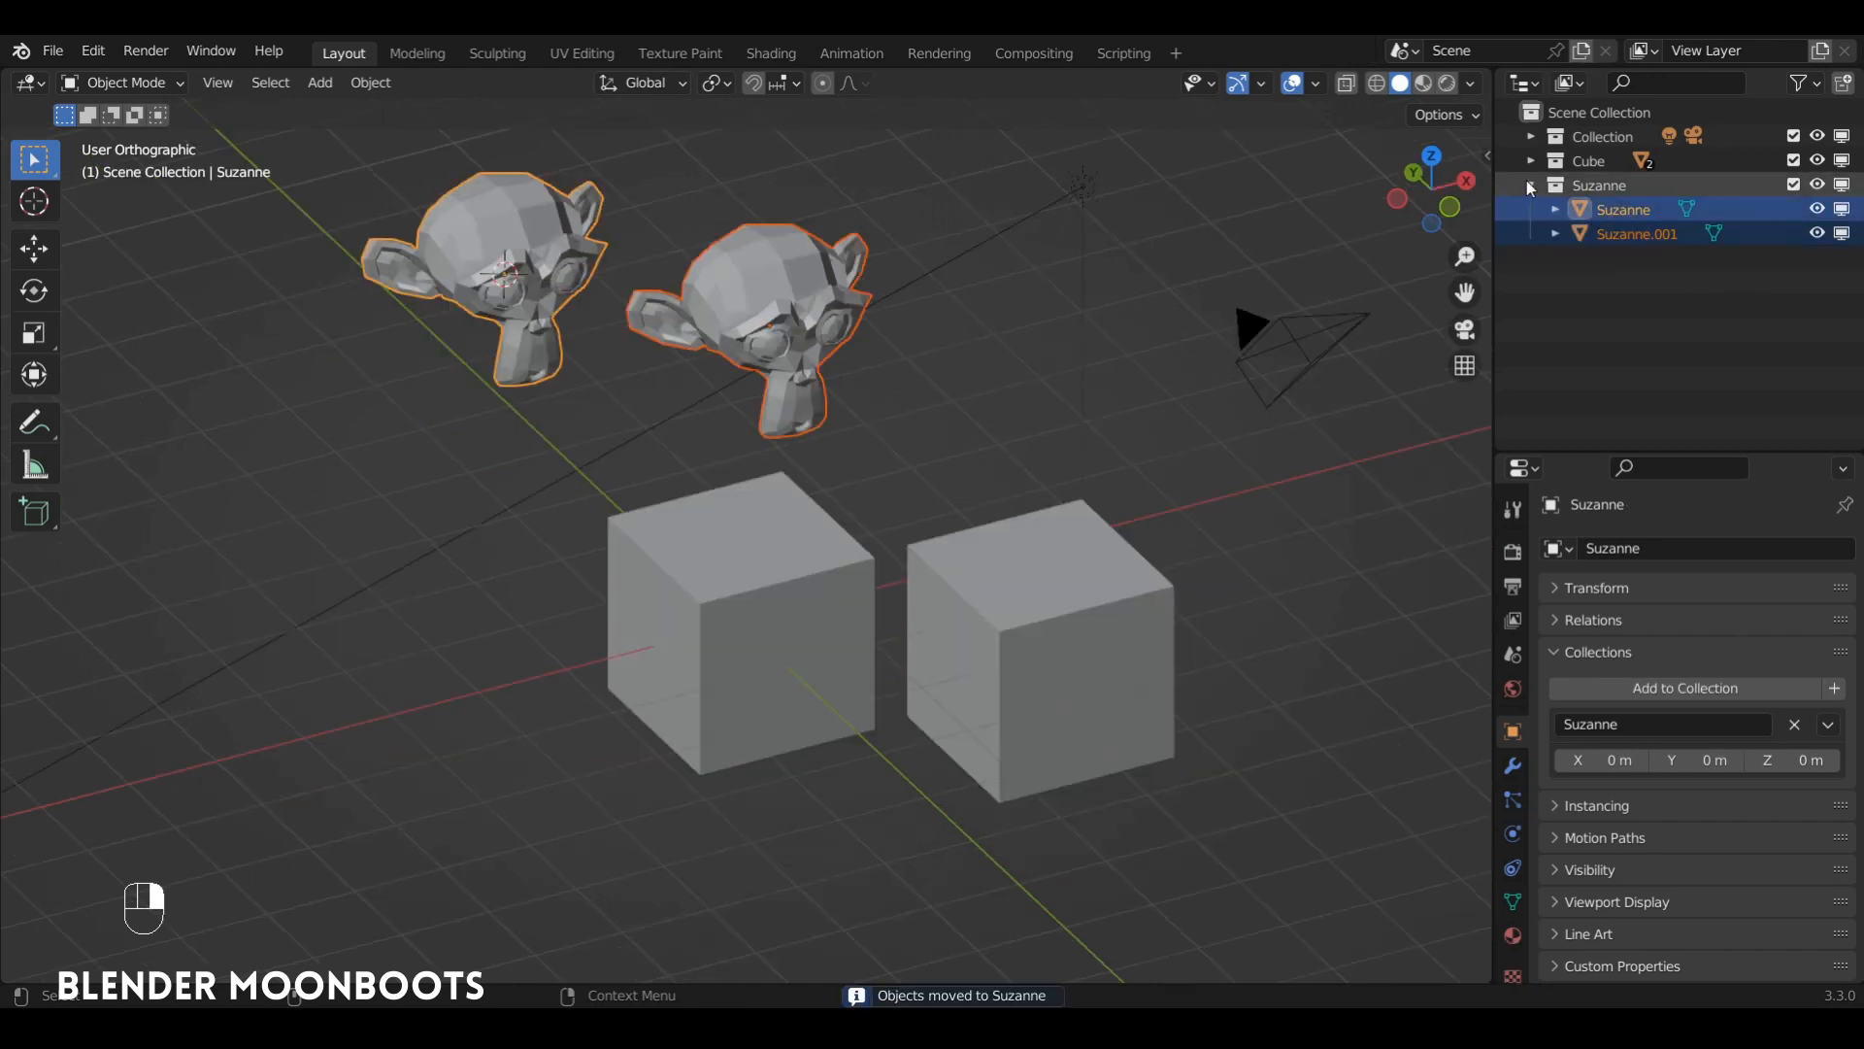
Collapse the Suzanne collection and delete the default collection named Collection without deleting the camera and light inside it
click(1528, 183)
click(1608, 264)
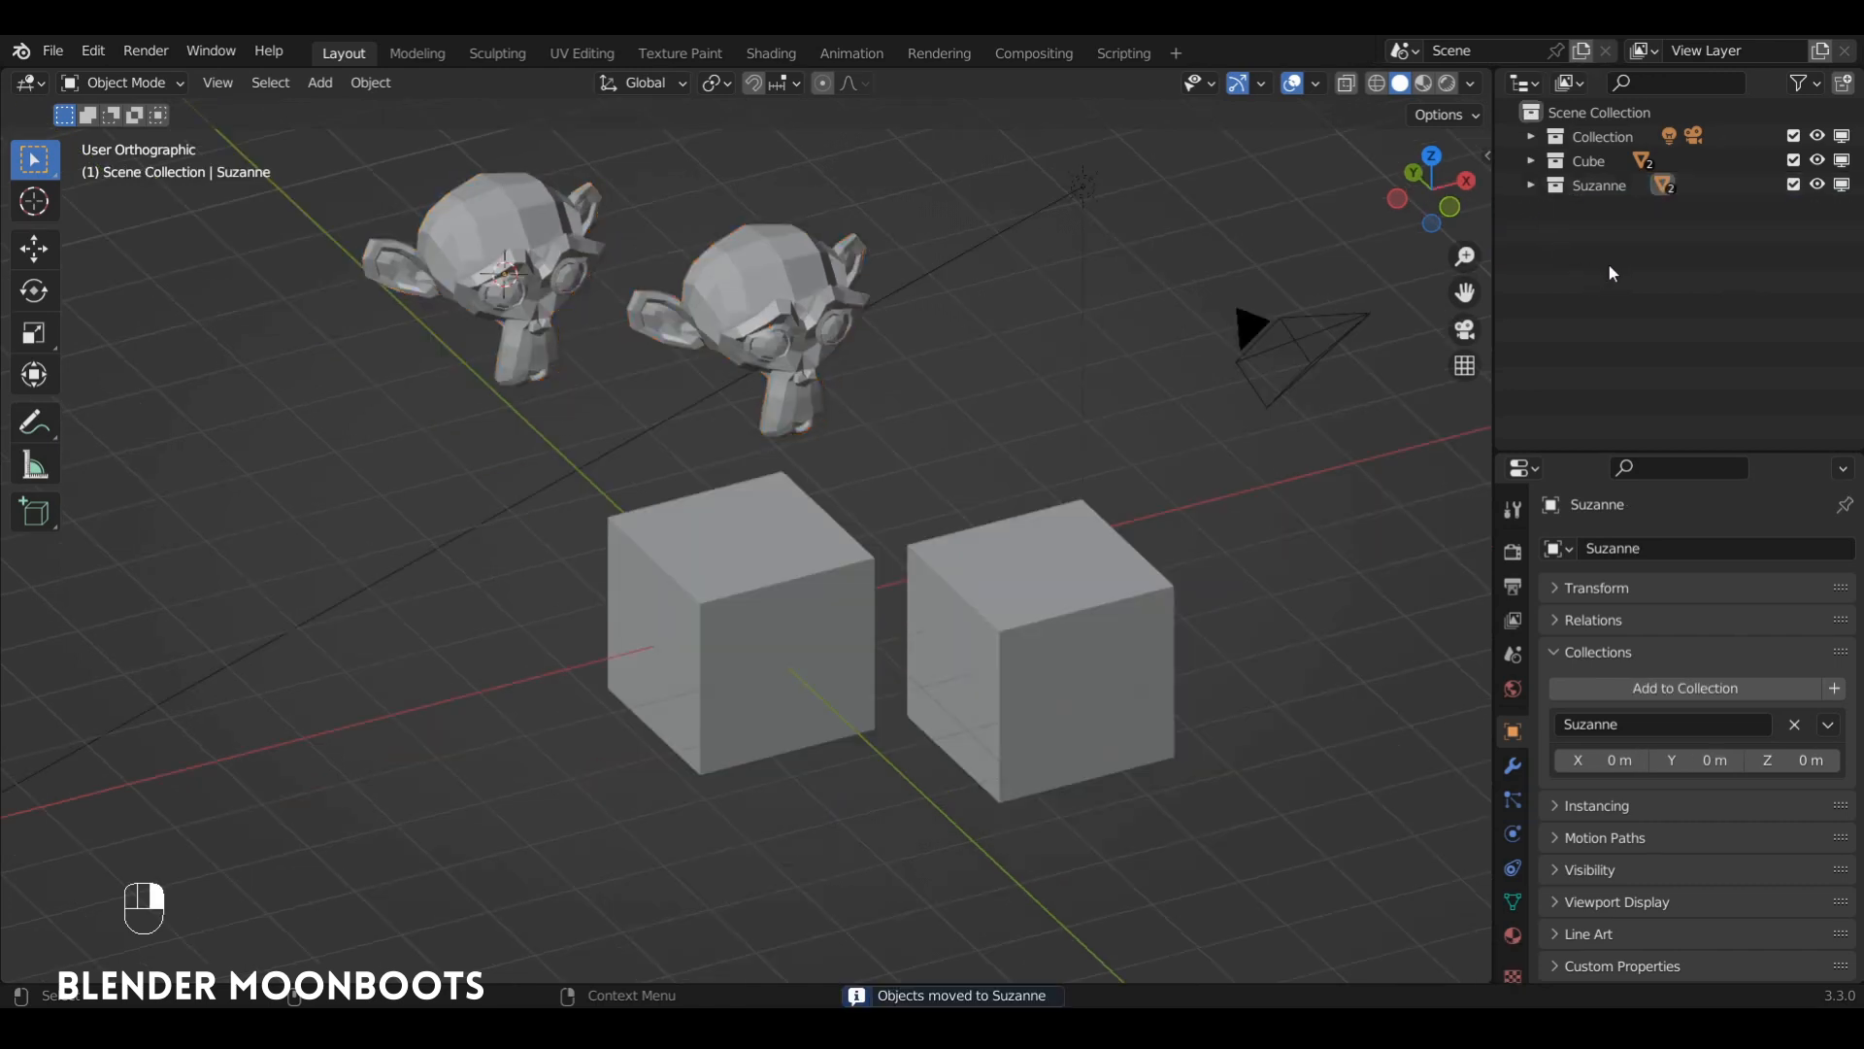
click(1529, 137)
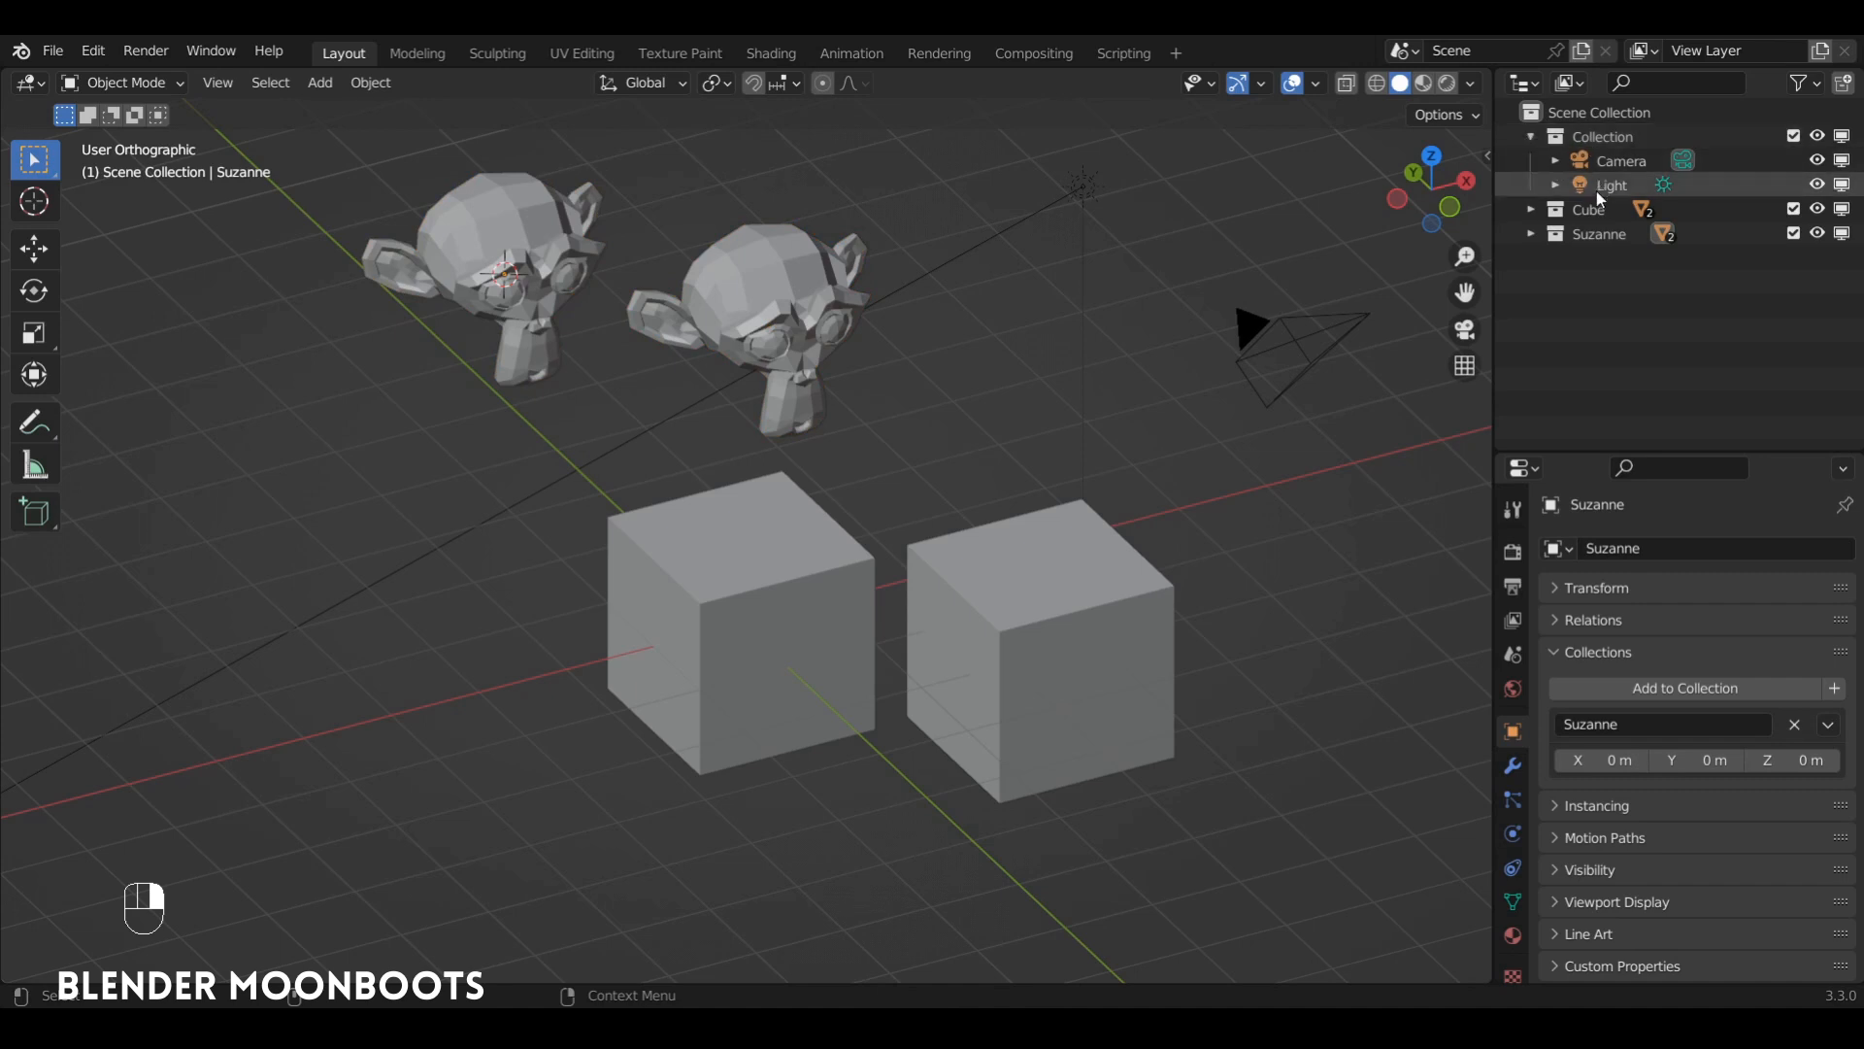
click(1607, 136)
right_click(1624, 137)
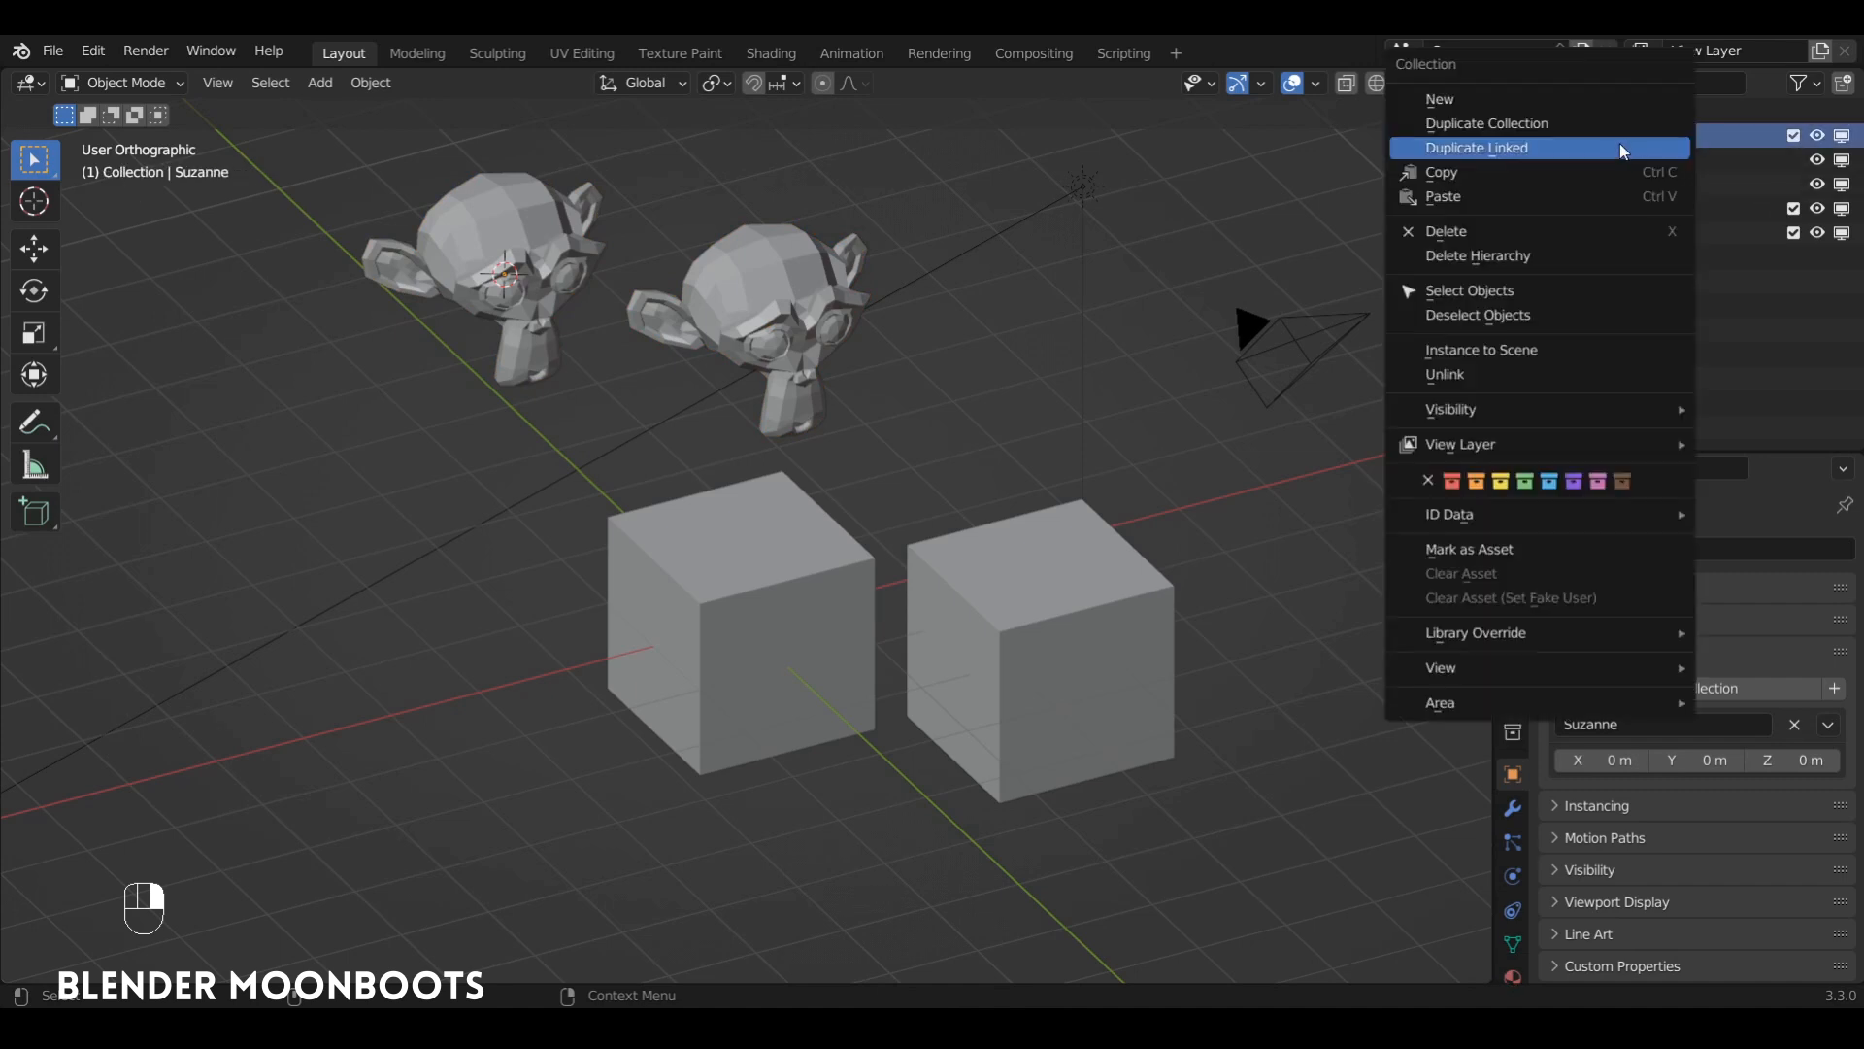
click(1548, 230)
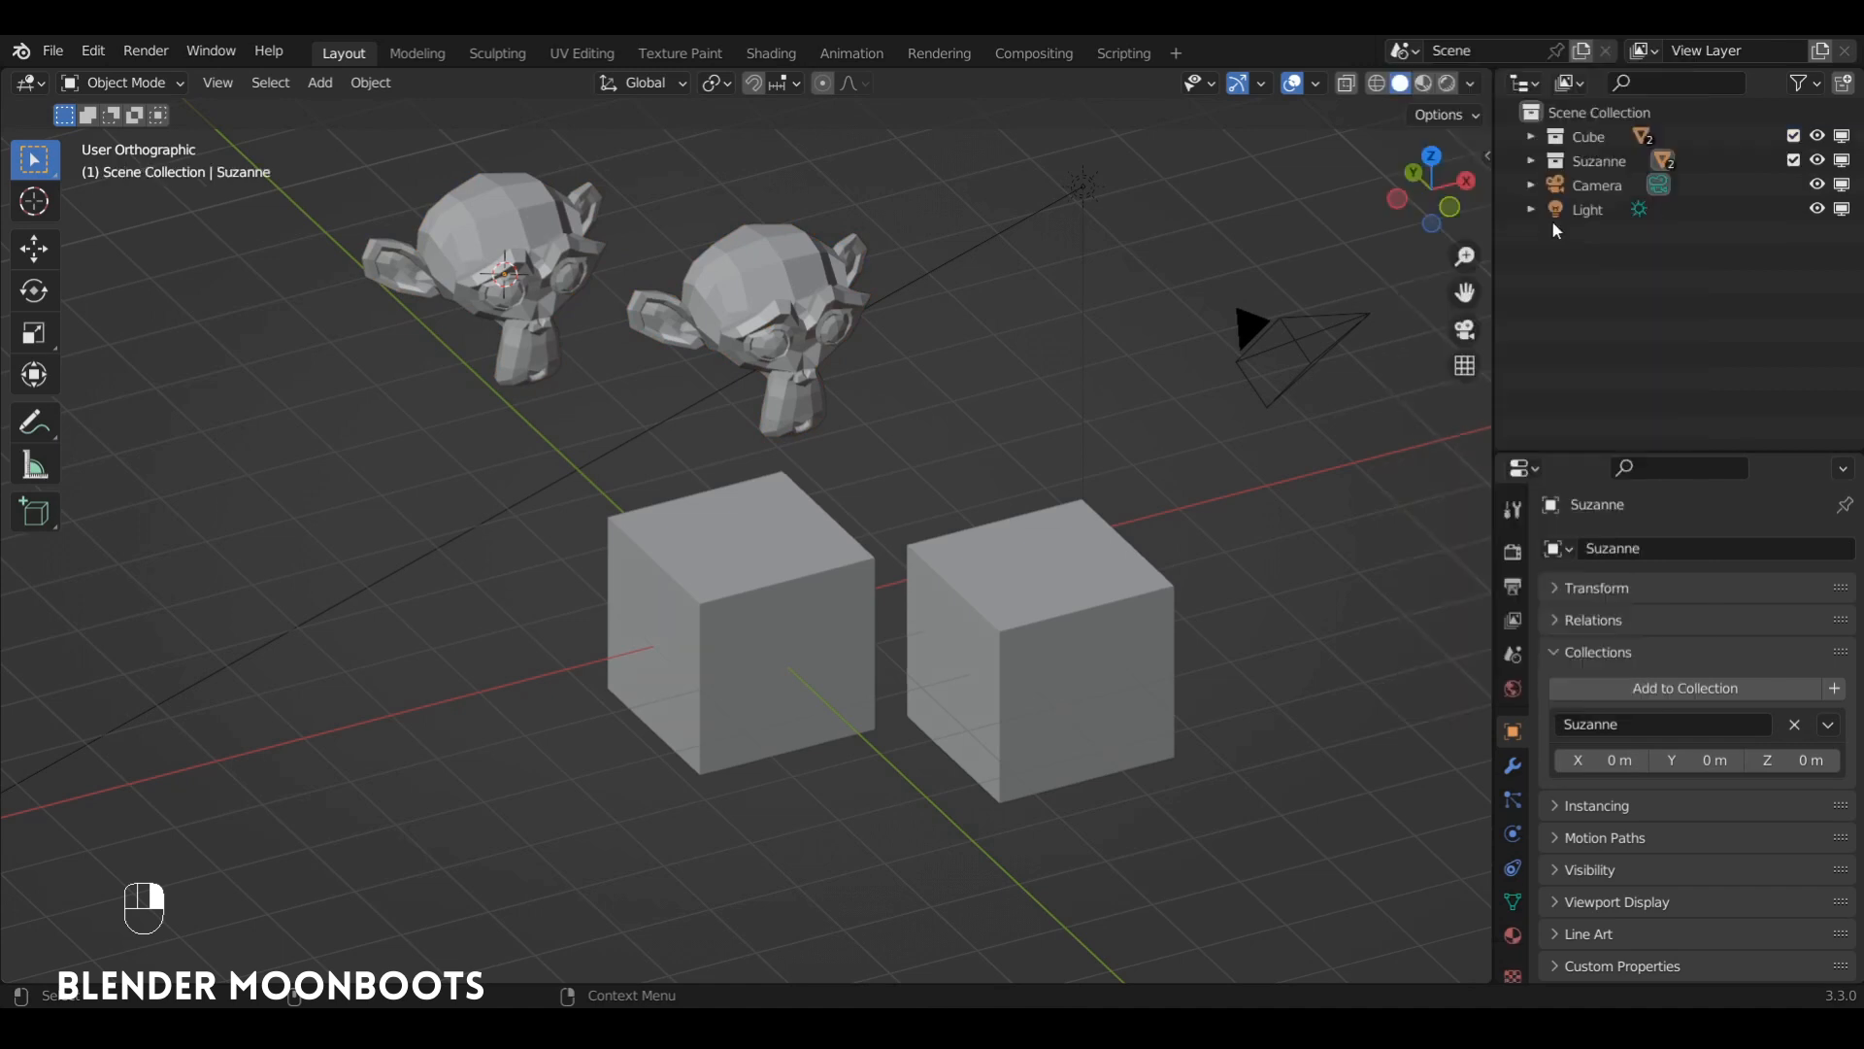
Select the Light and Camera objects in turn to check that each is still present in the scene
click(1602, 185)
click(1600, 206)
click(1606, 193)
click(1600, 208)
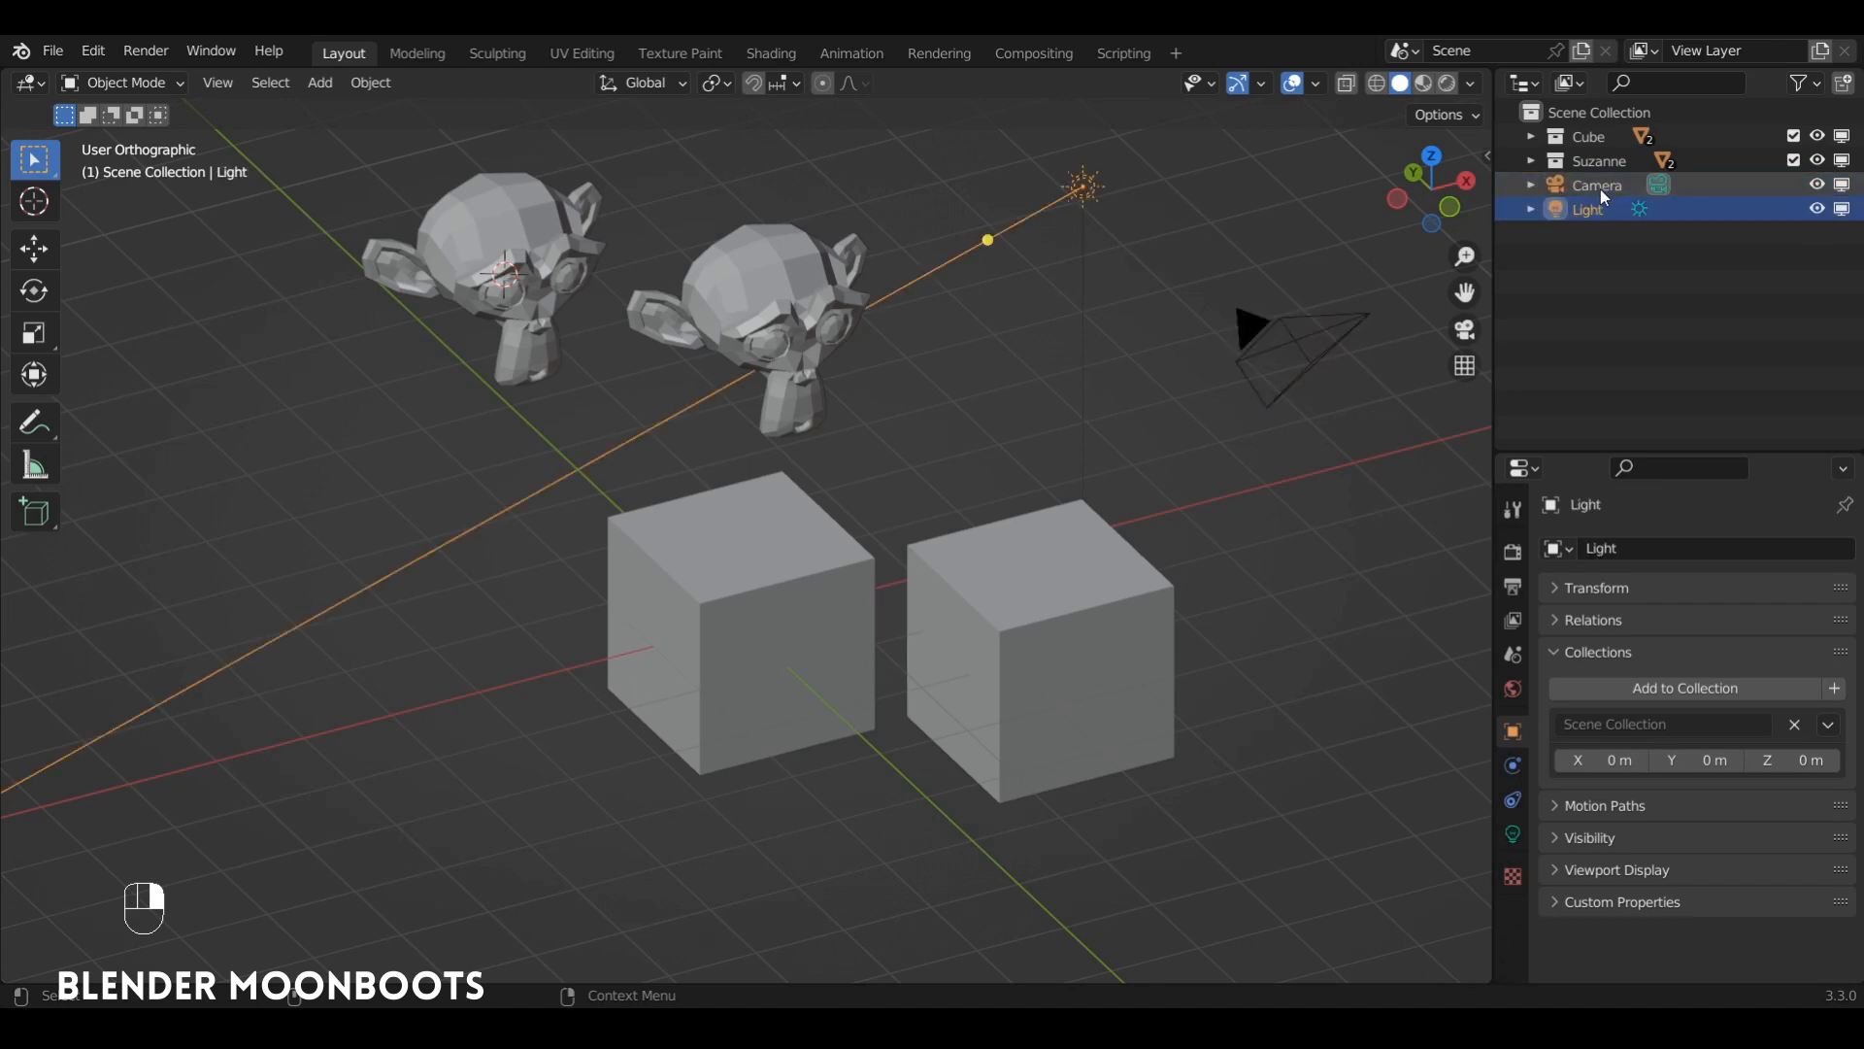
click(1600, 188)
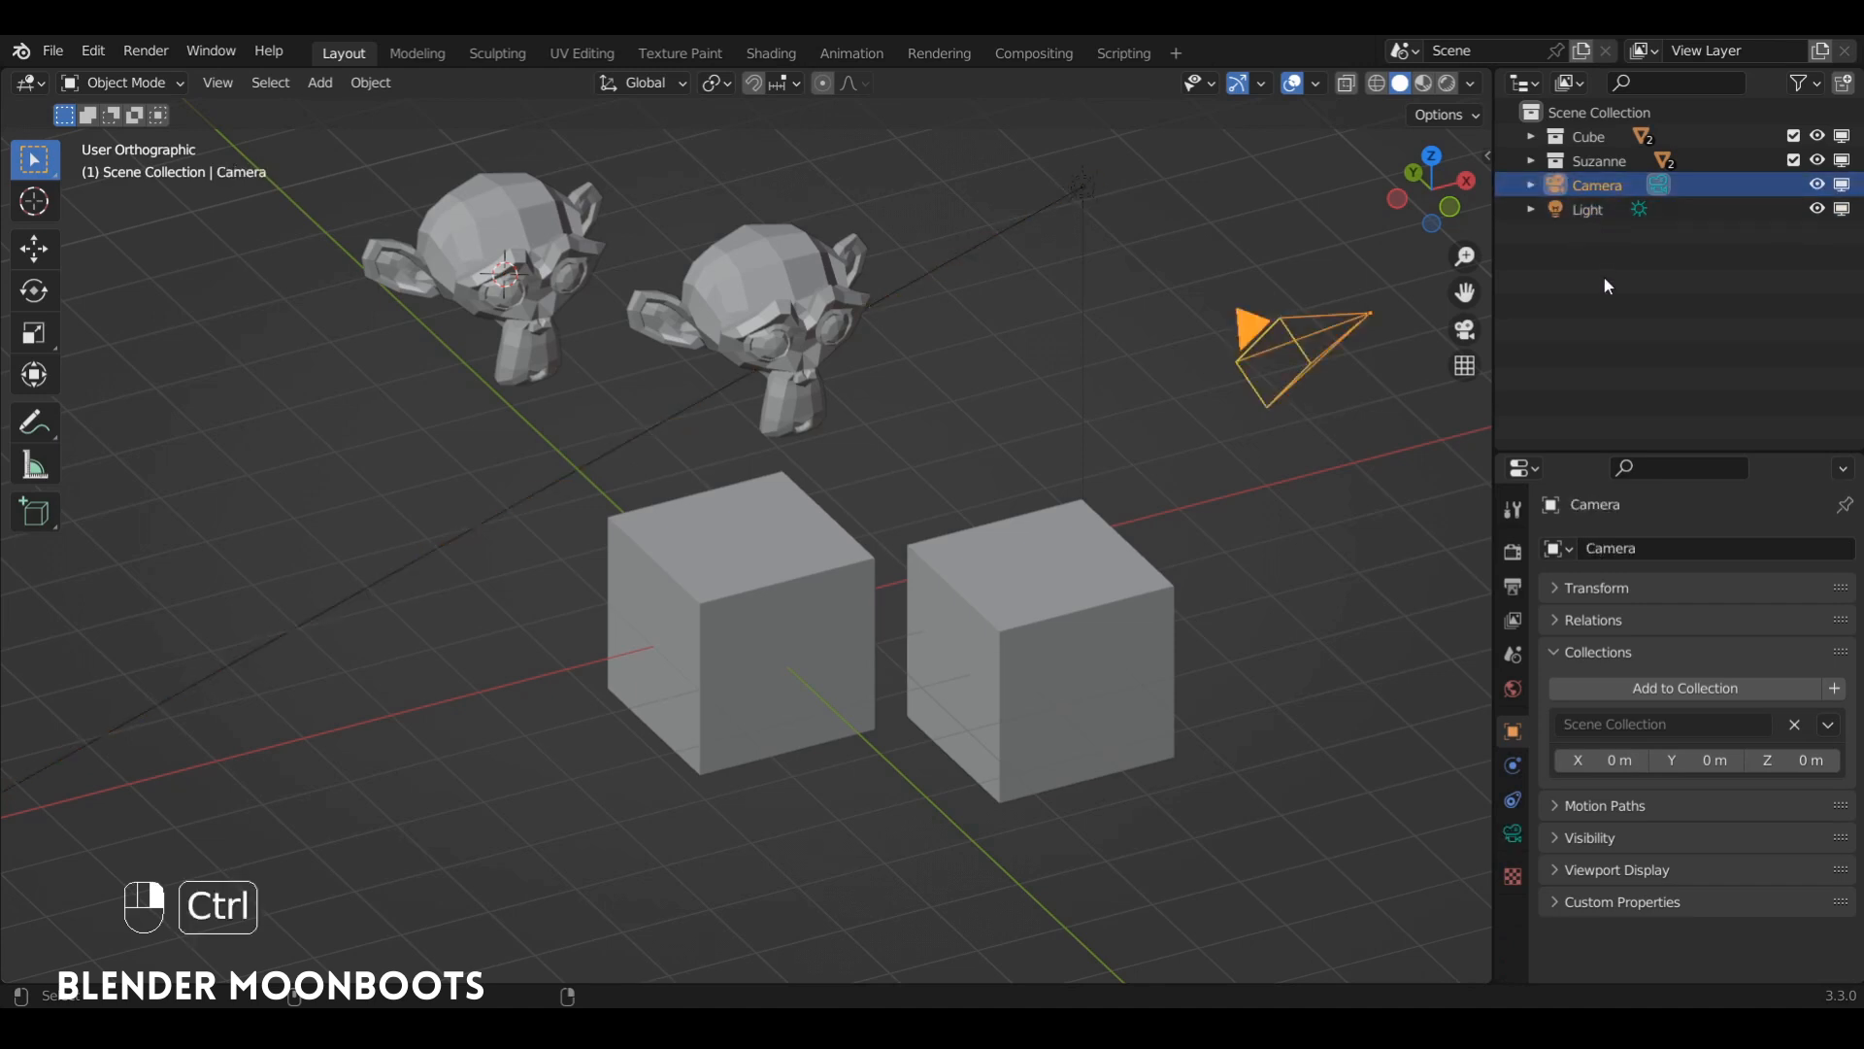
Undo the recent selections and the deletion of the default collection named Collection
key(ctrl+z)
key(ctrl+z)
key(ctrl+z)
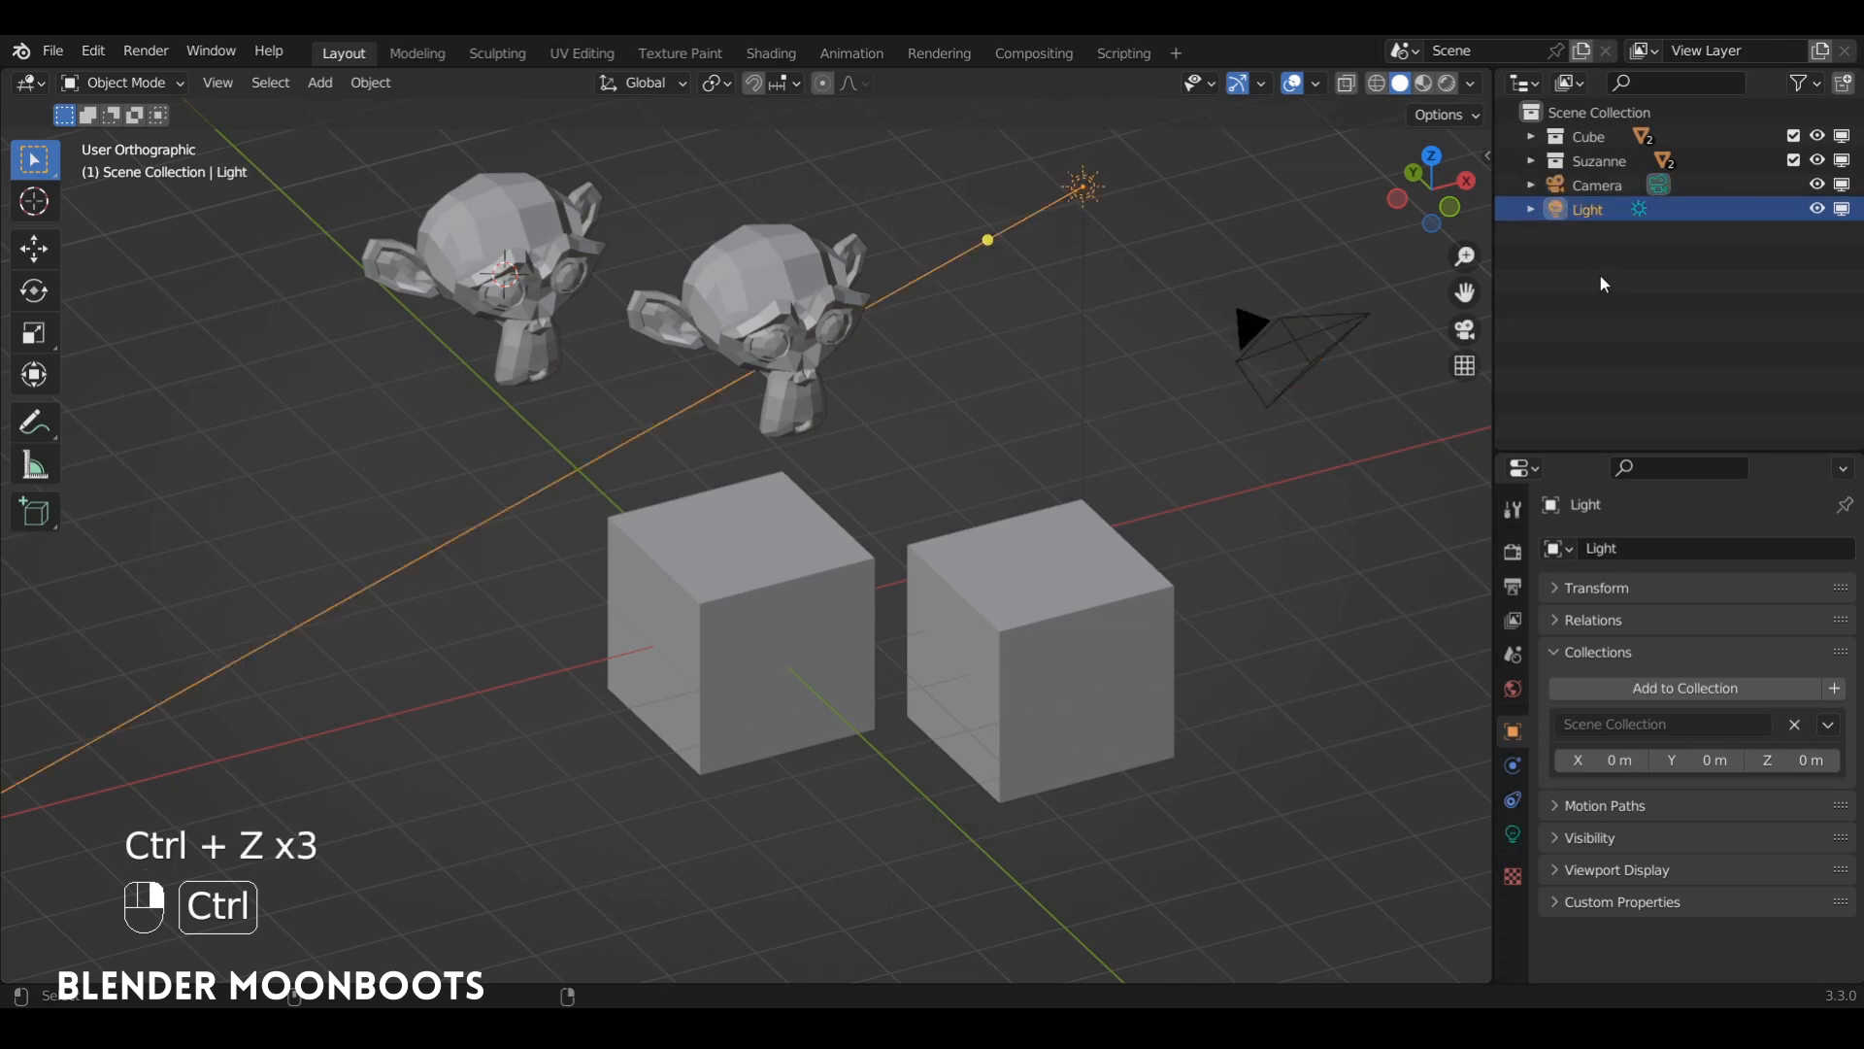
key(ctrl+z)
key(ctrl+z)
key(ctrl+z)
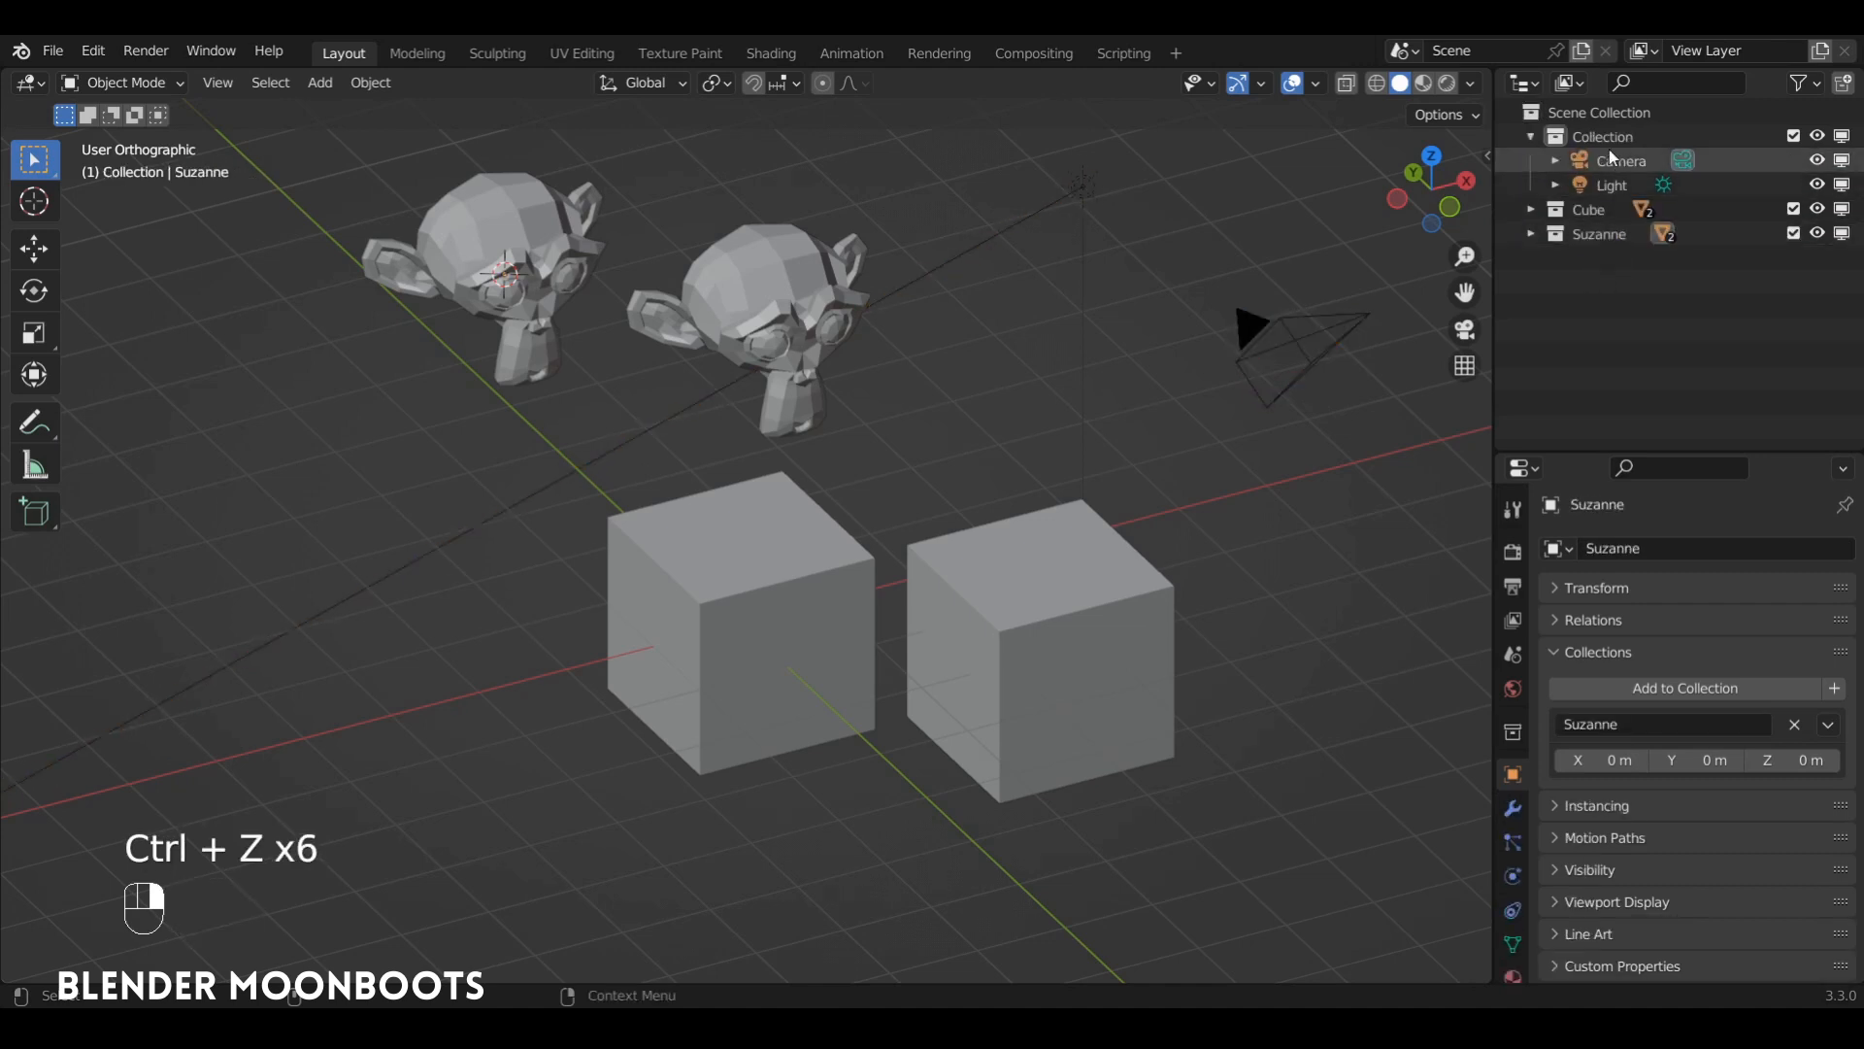
Delete the default collection named Collection with its whole hierarchy, including the camera and light
click(1610, 144)
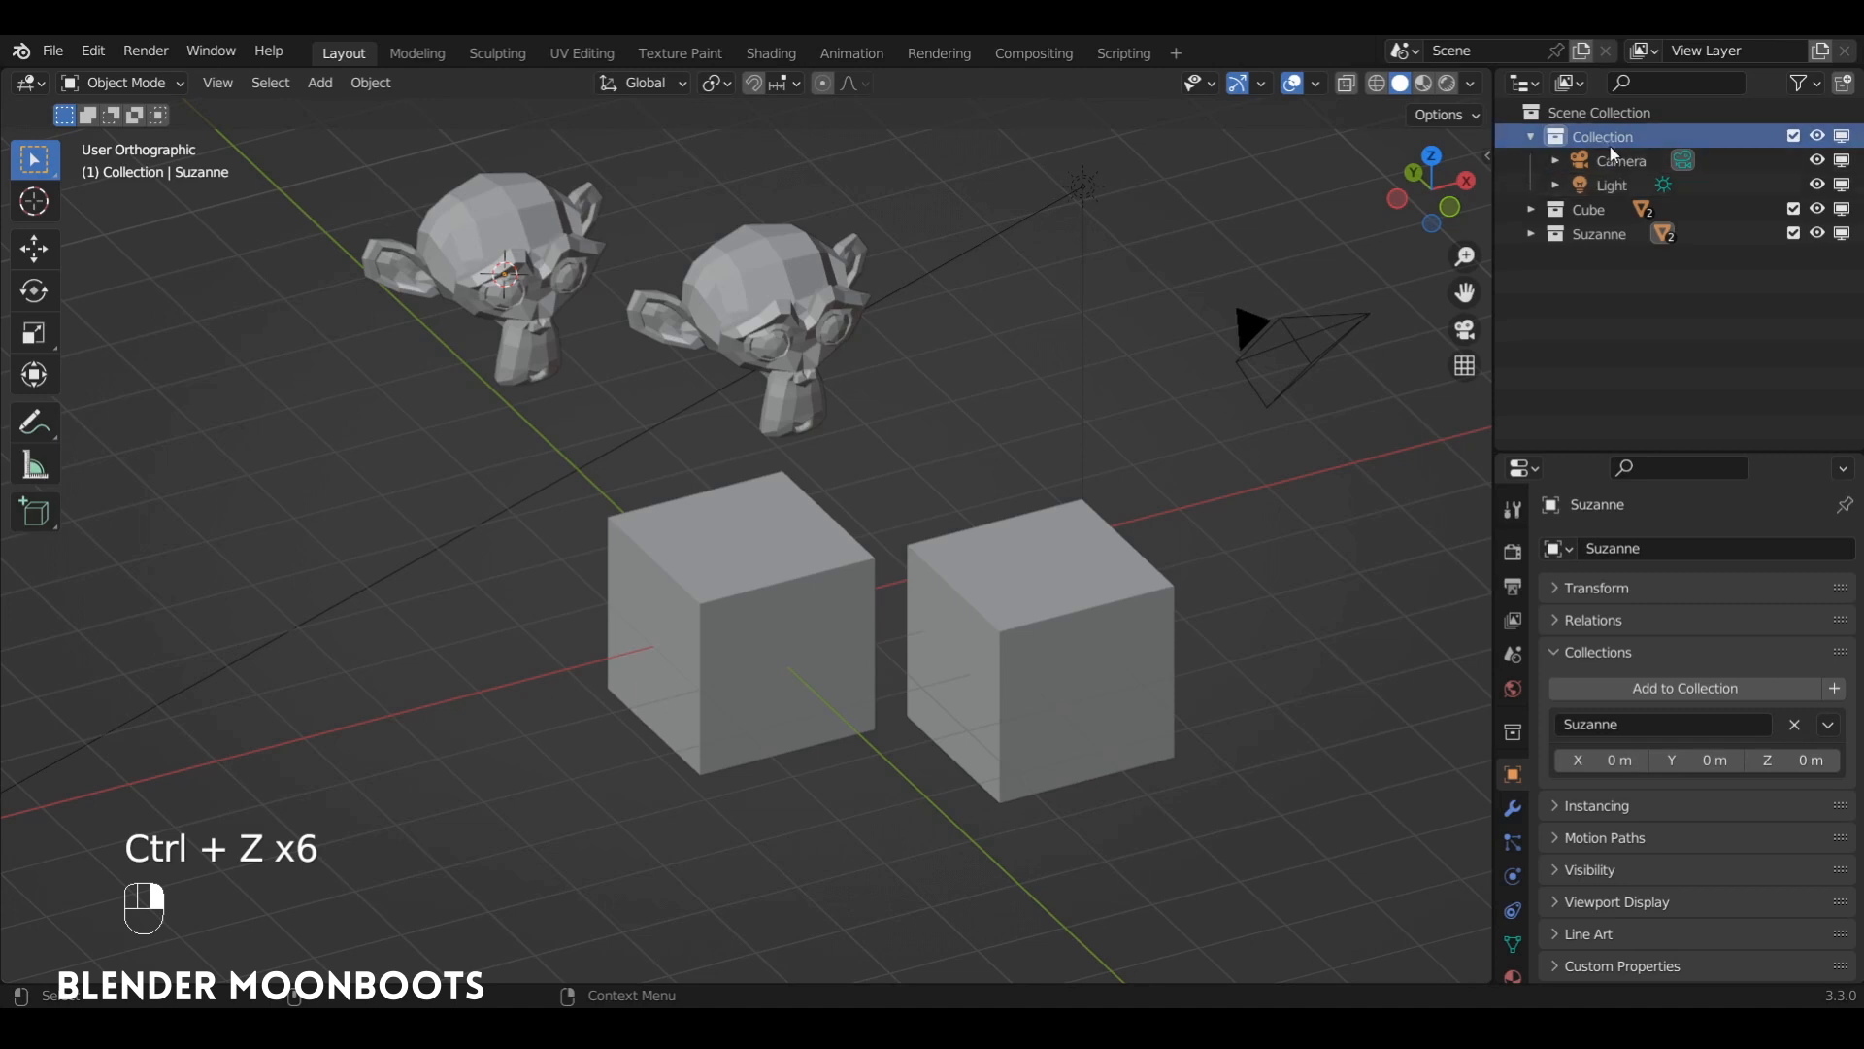
right_click(1674, 138)
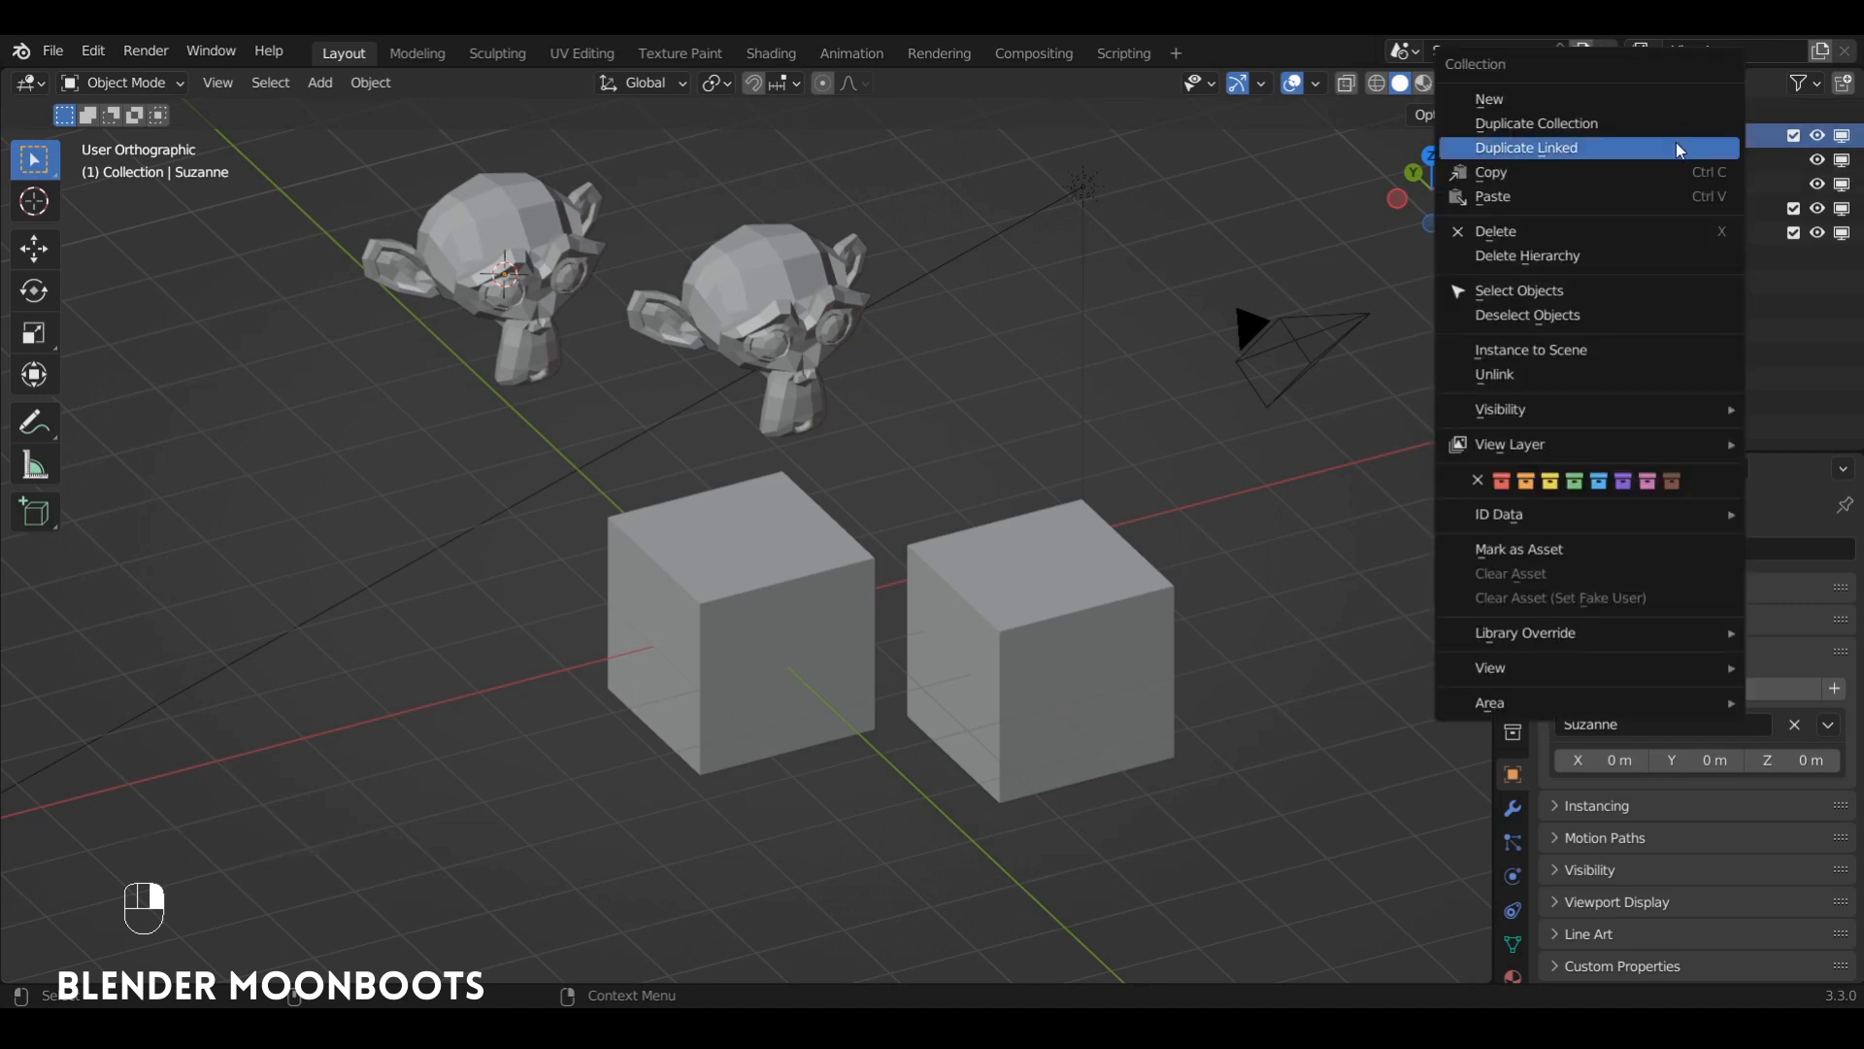
click(1646, 254)
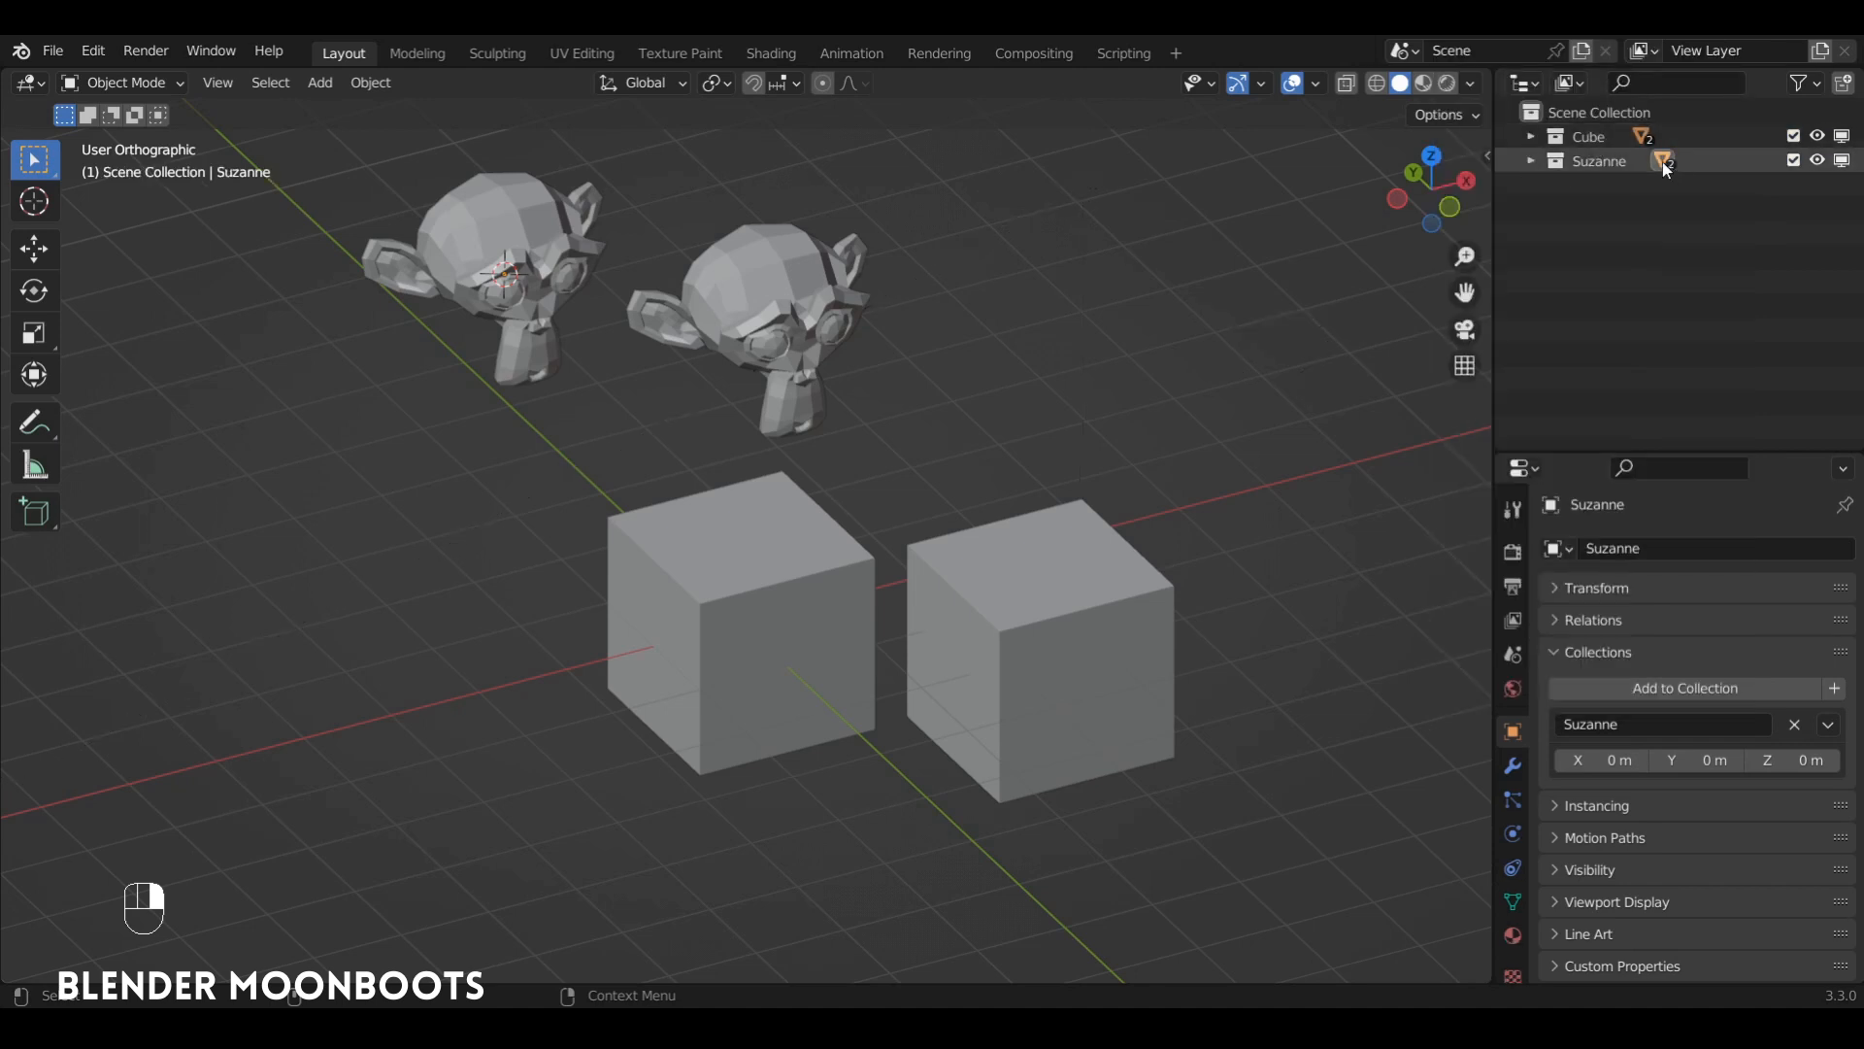
Nest the Suzanne collection inside the Cube collection and move it back out to the Scene Collection
mouse_move(1597, 161)
mouse_down()
mouse_move(1597, 184)
mouse_move(1587, 138)
mouse_up()
click(1530, 136)
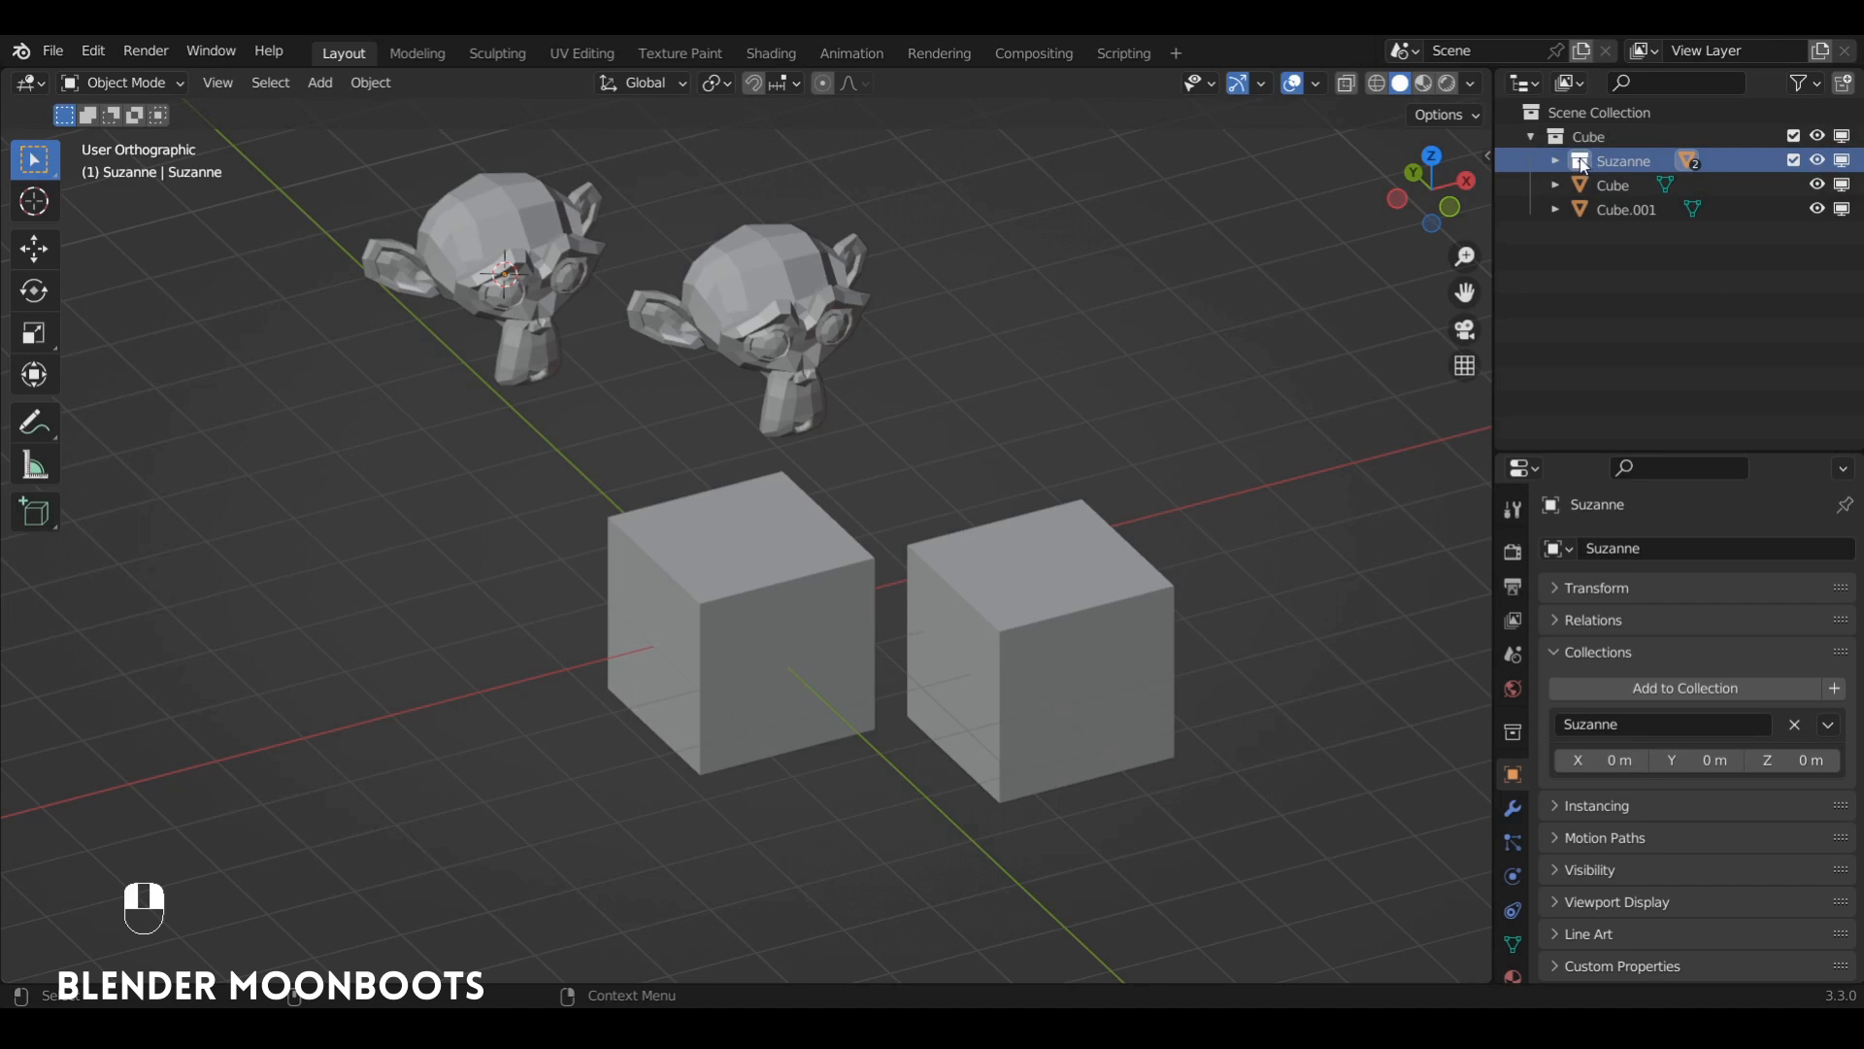
drag(1589, 165, 1620, 115)
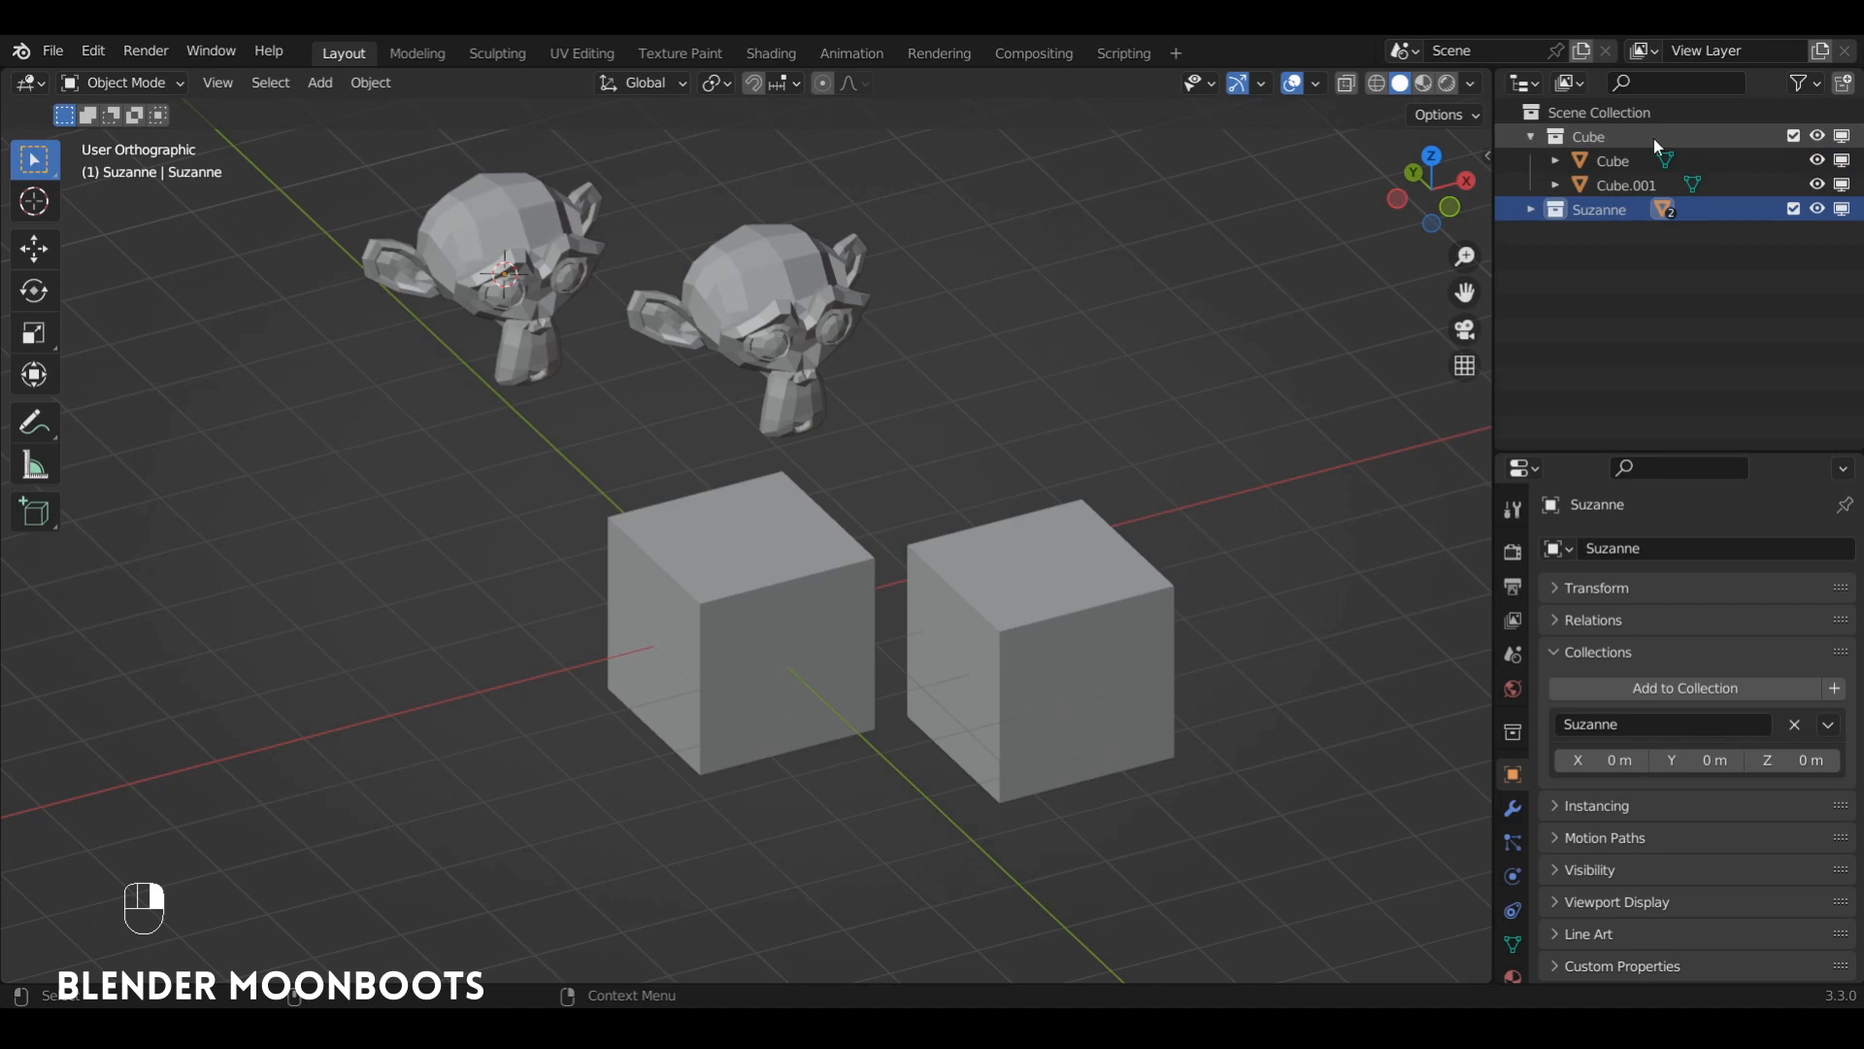
Exclude the Suzanne and Cube collections from the view layer one at a time, including each again
click(1795, 210)
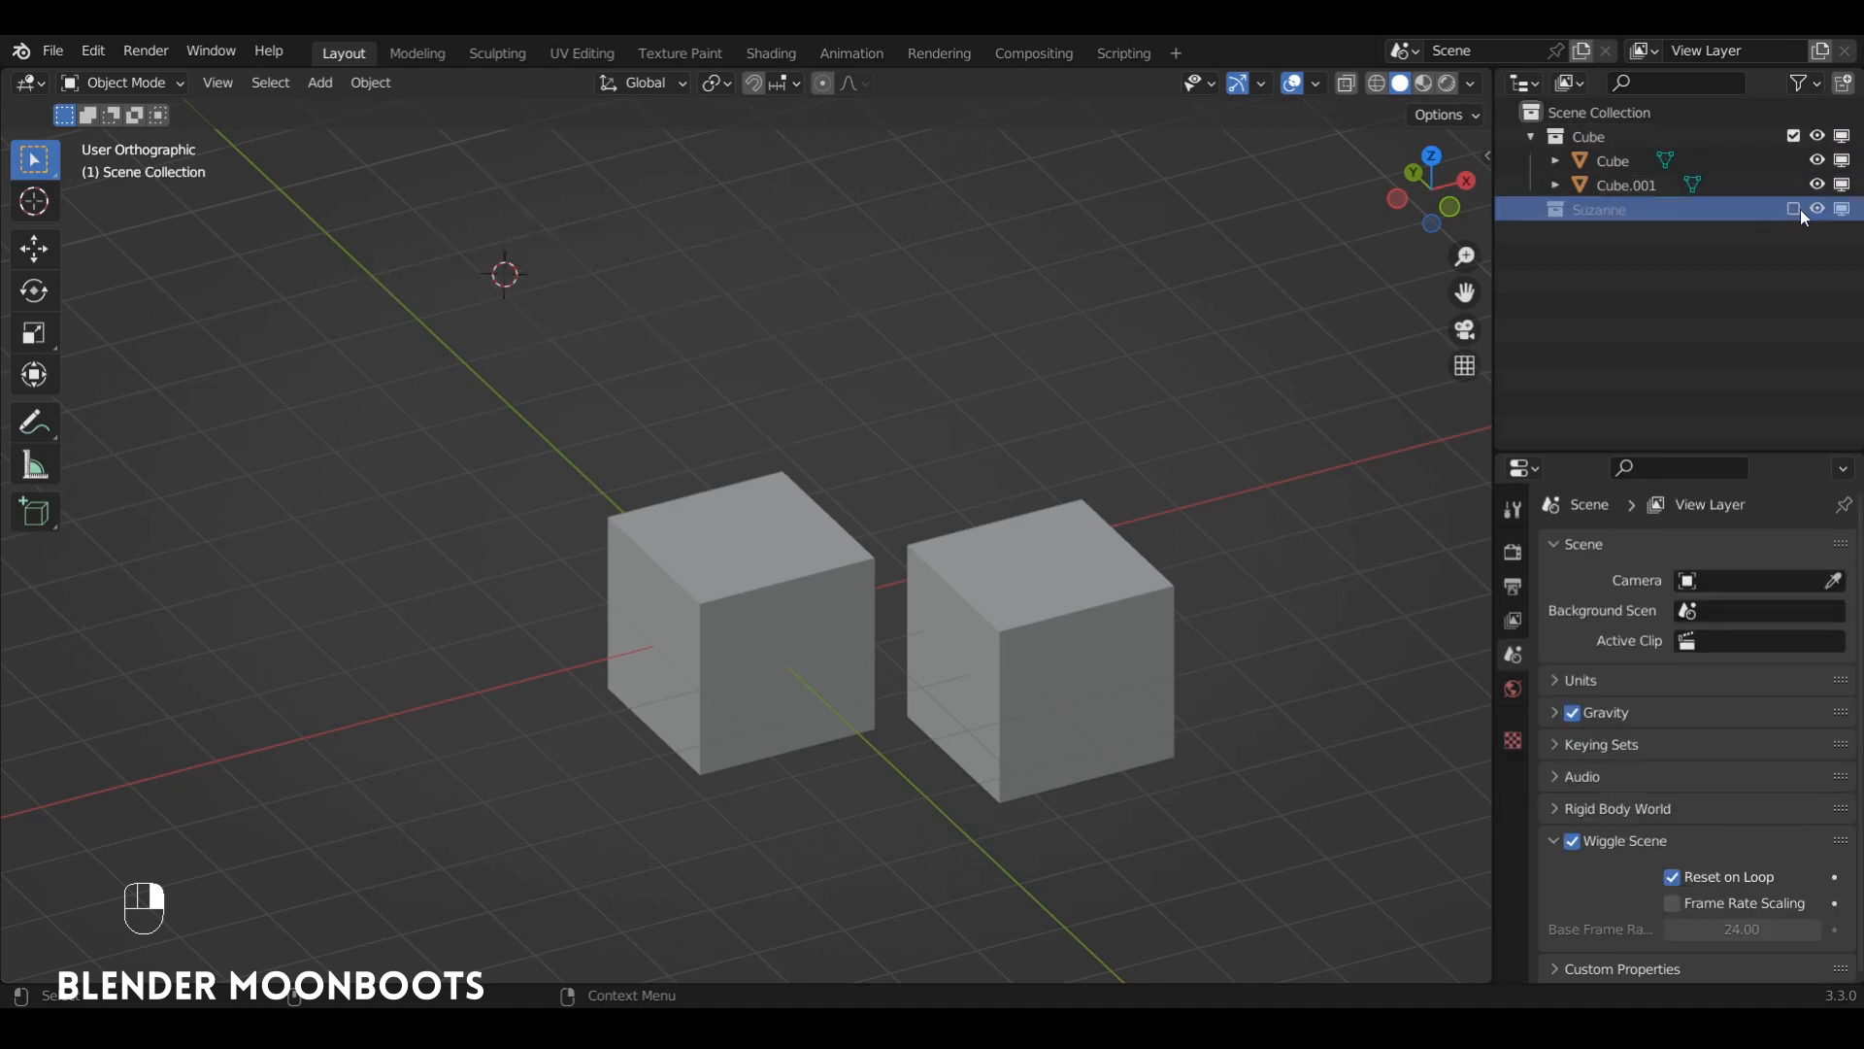
click(1794, 210)
click(1794, 136)
click(1794, 136)
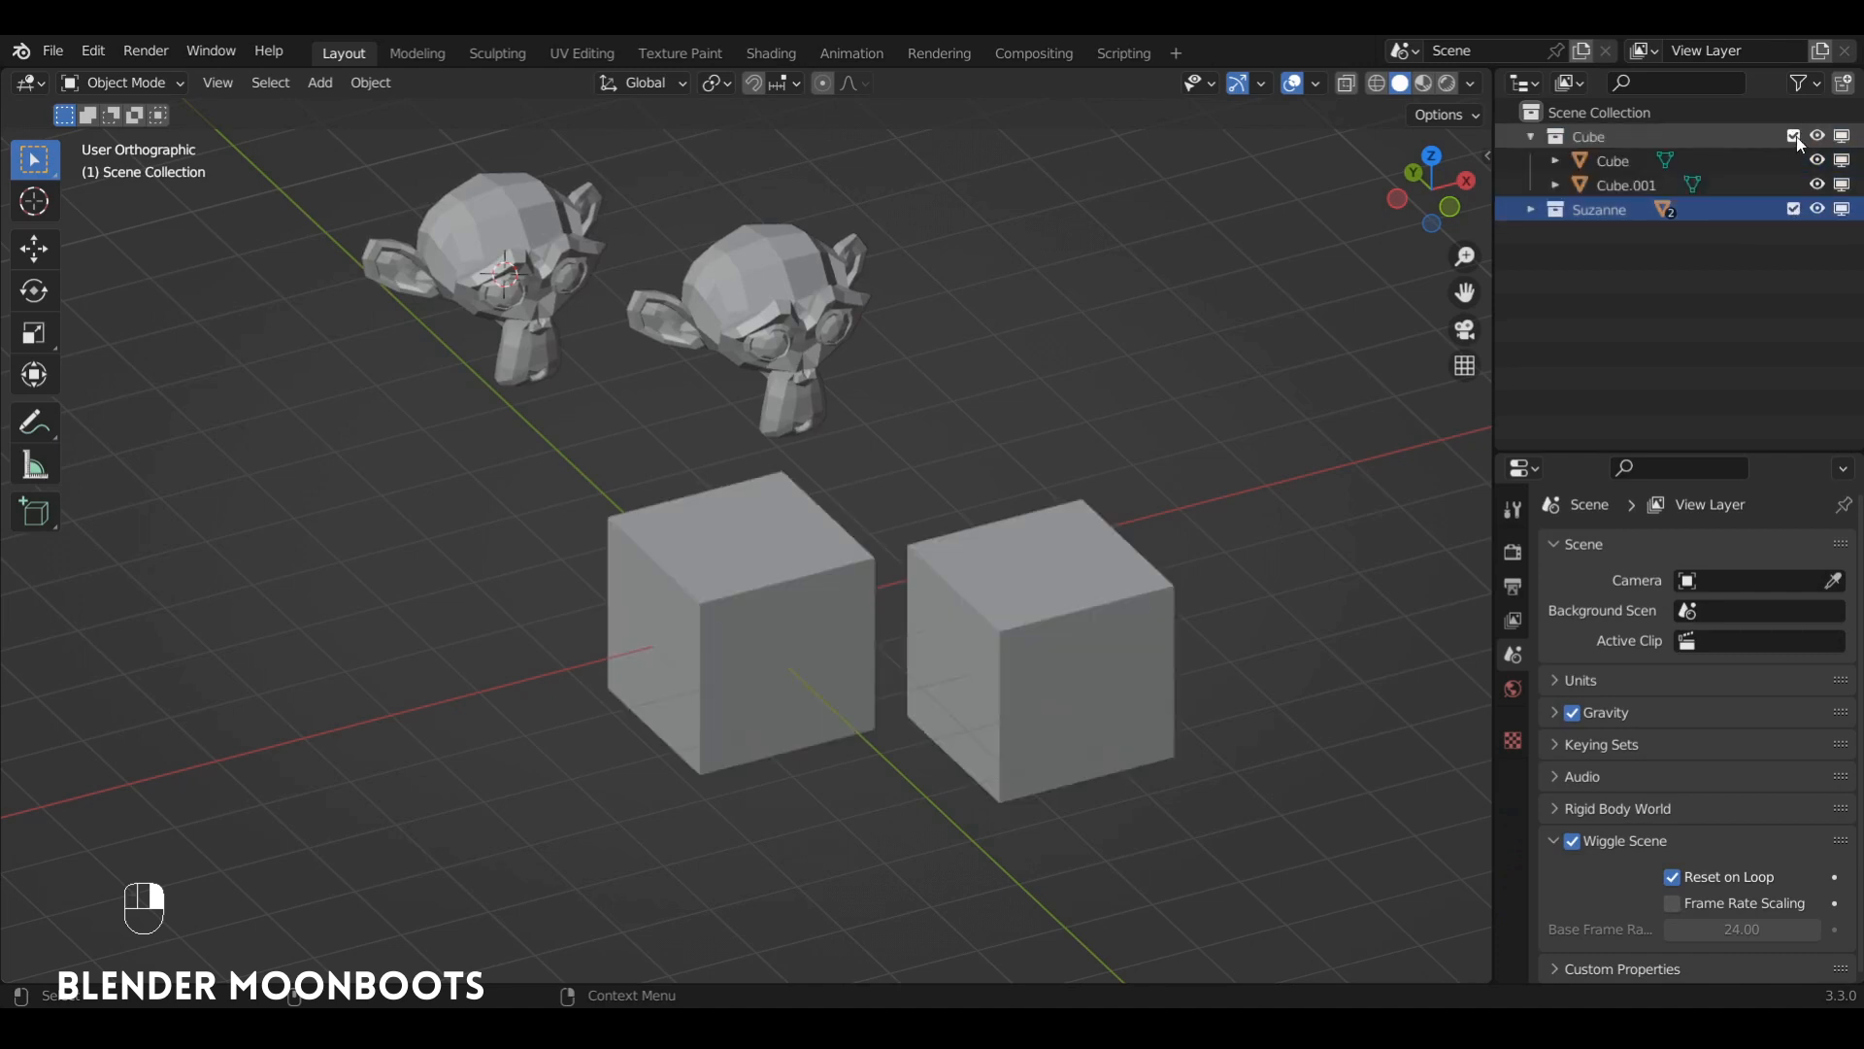
click(1794, 210)
click(1793, 210)
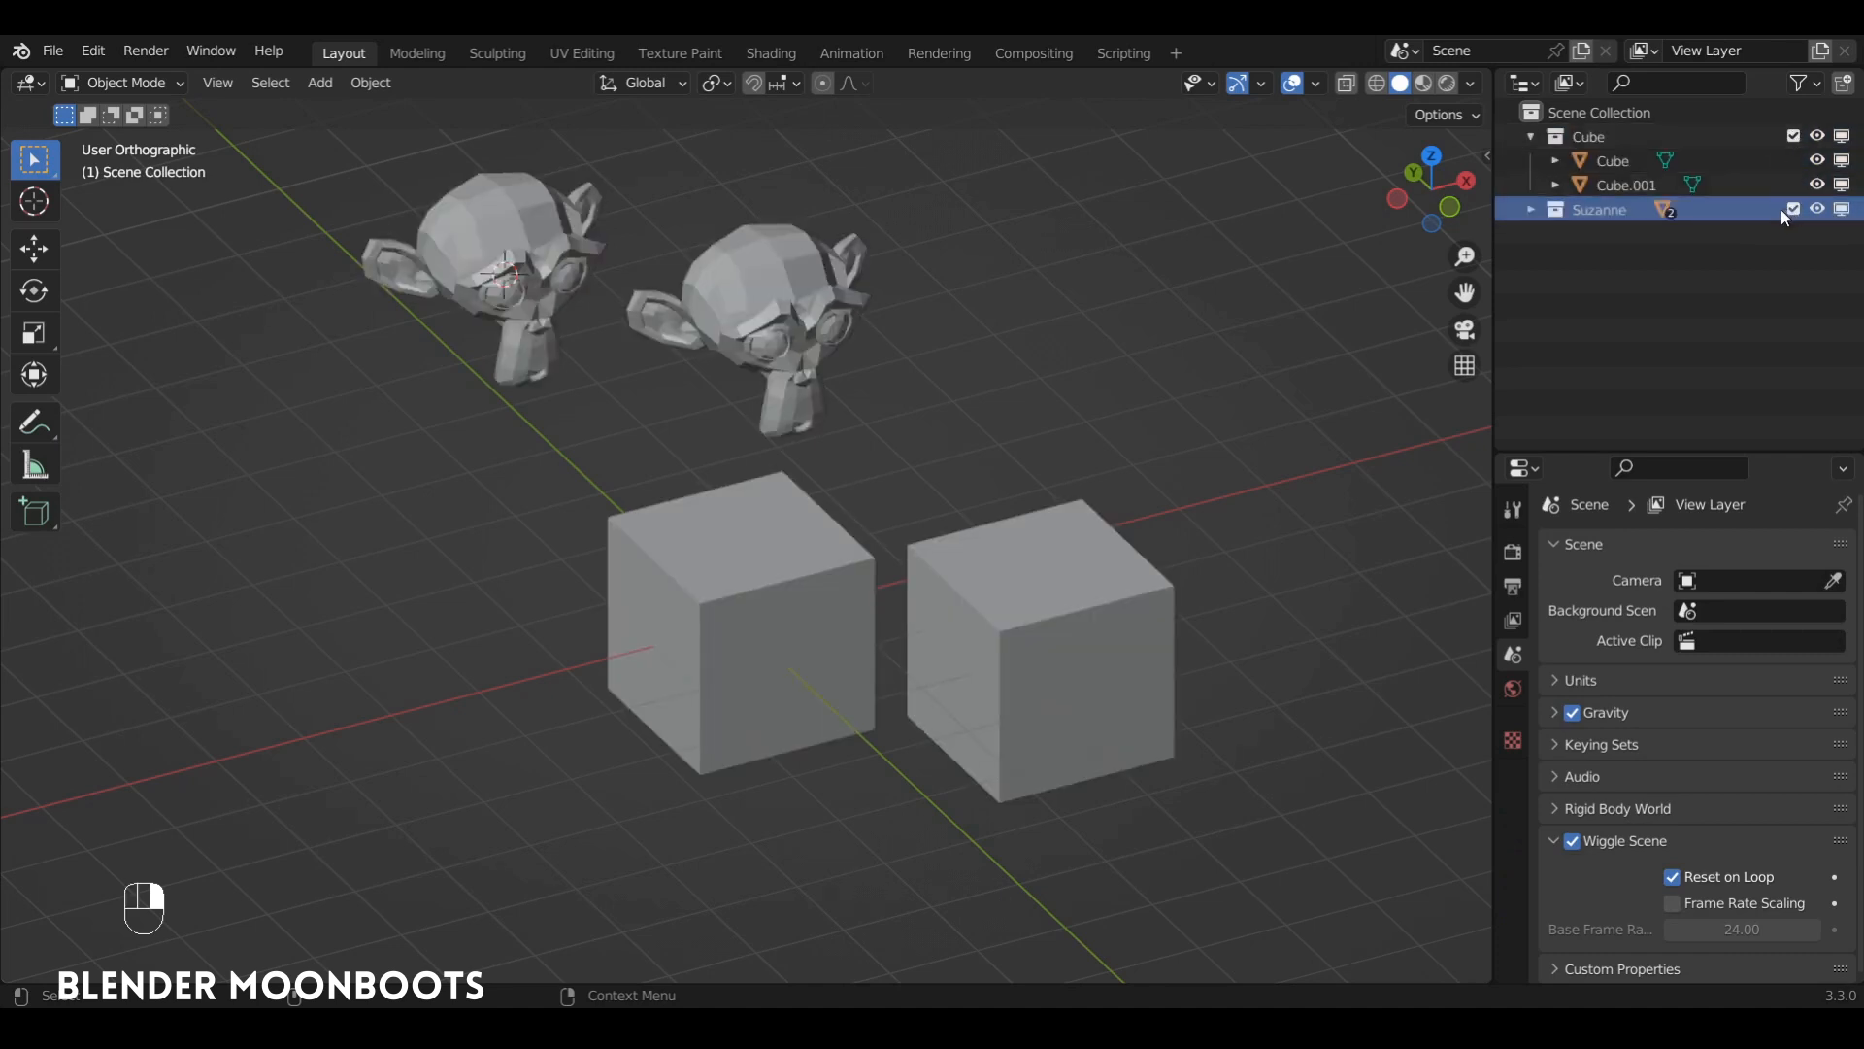
Select the Suzanne collection, exclude it from the view layer and enable it again
click(1721, 208)
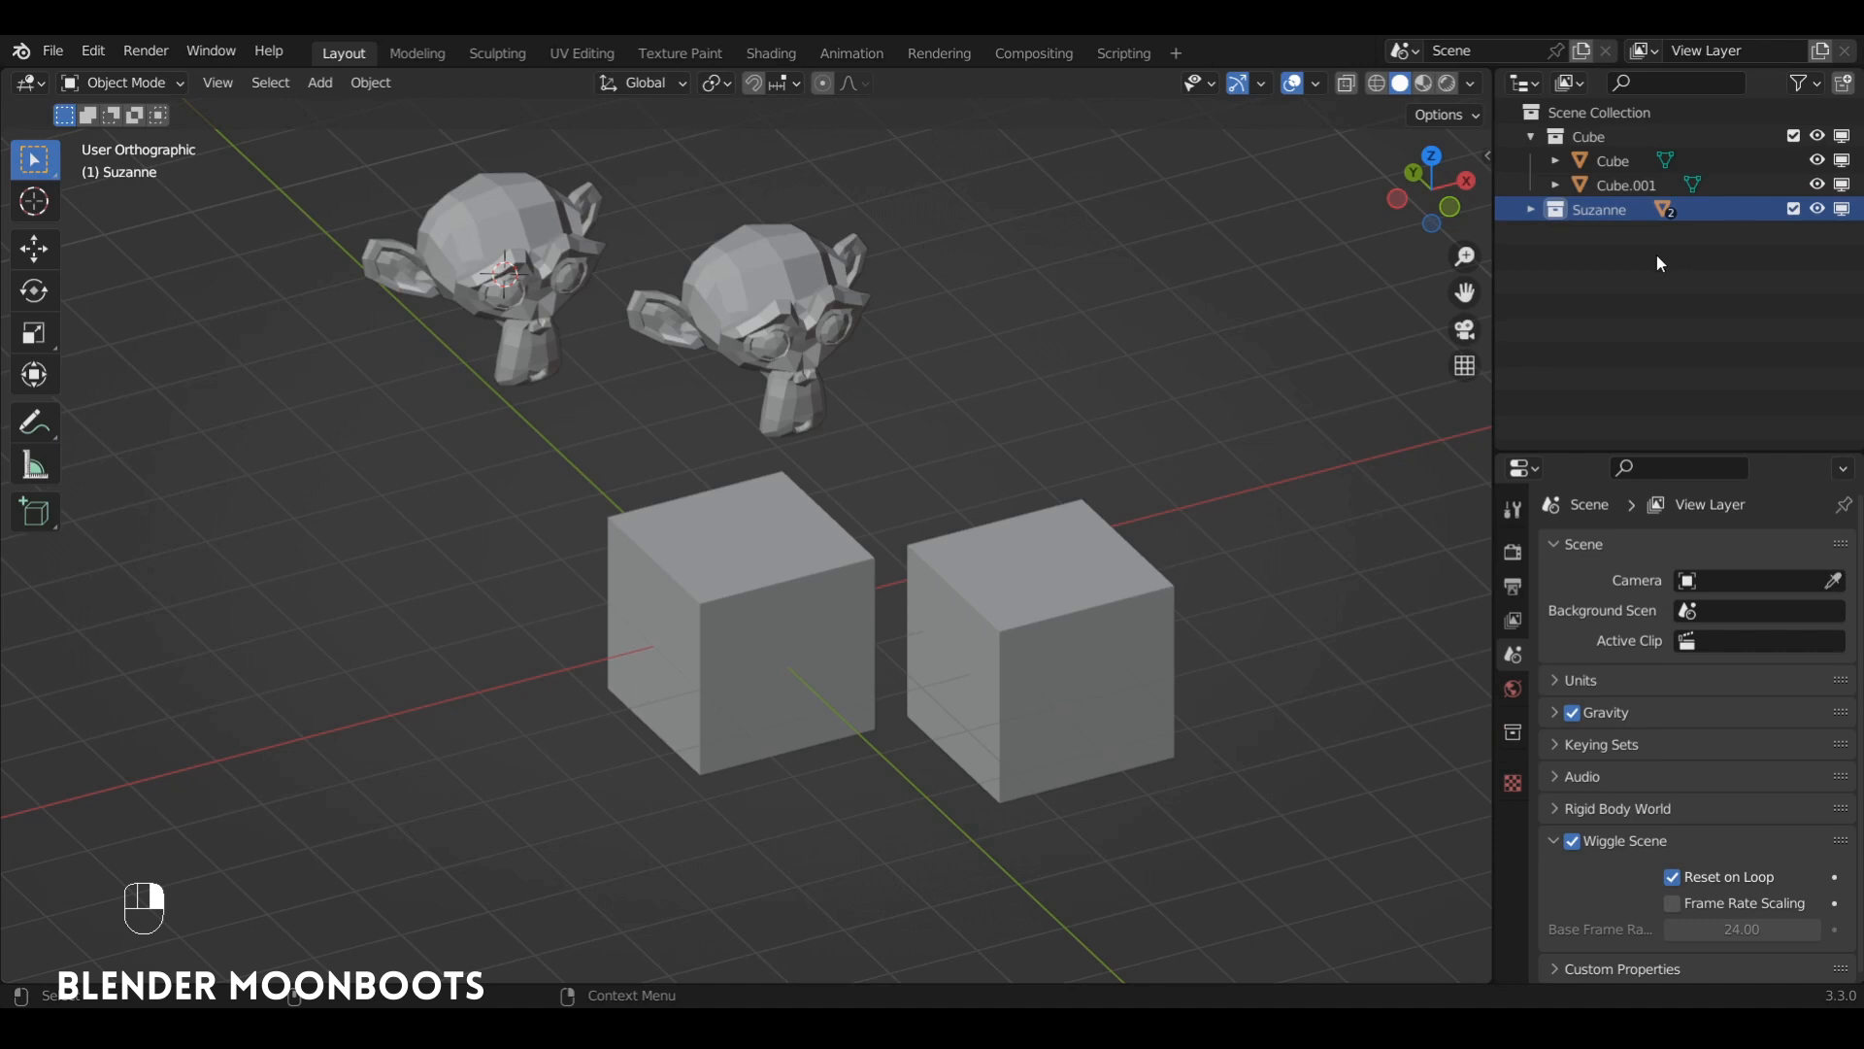
key(e)
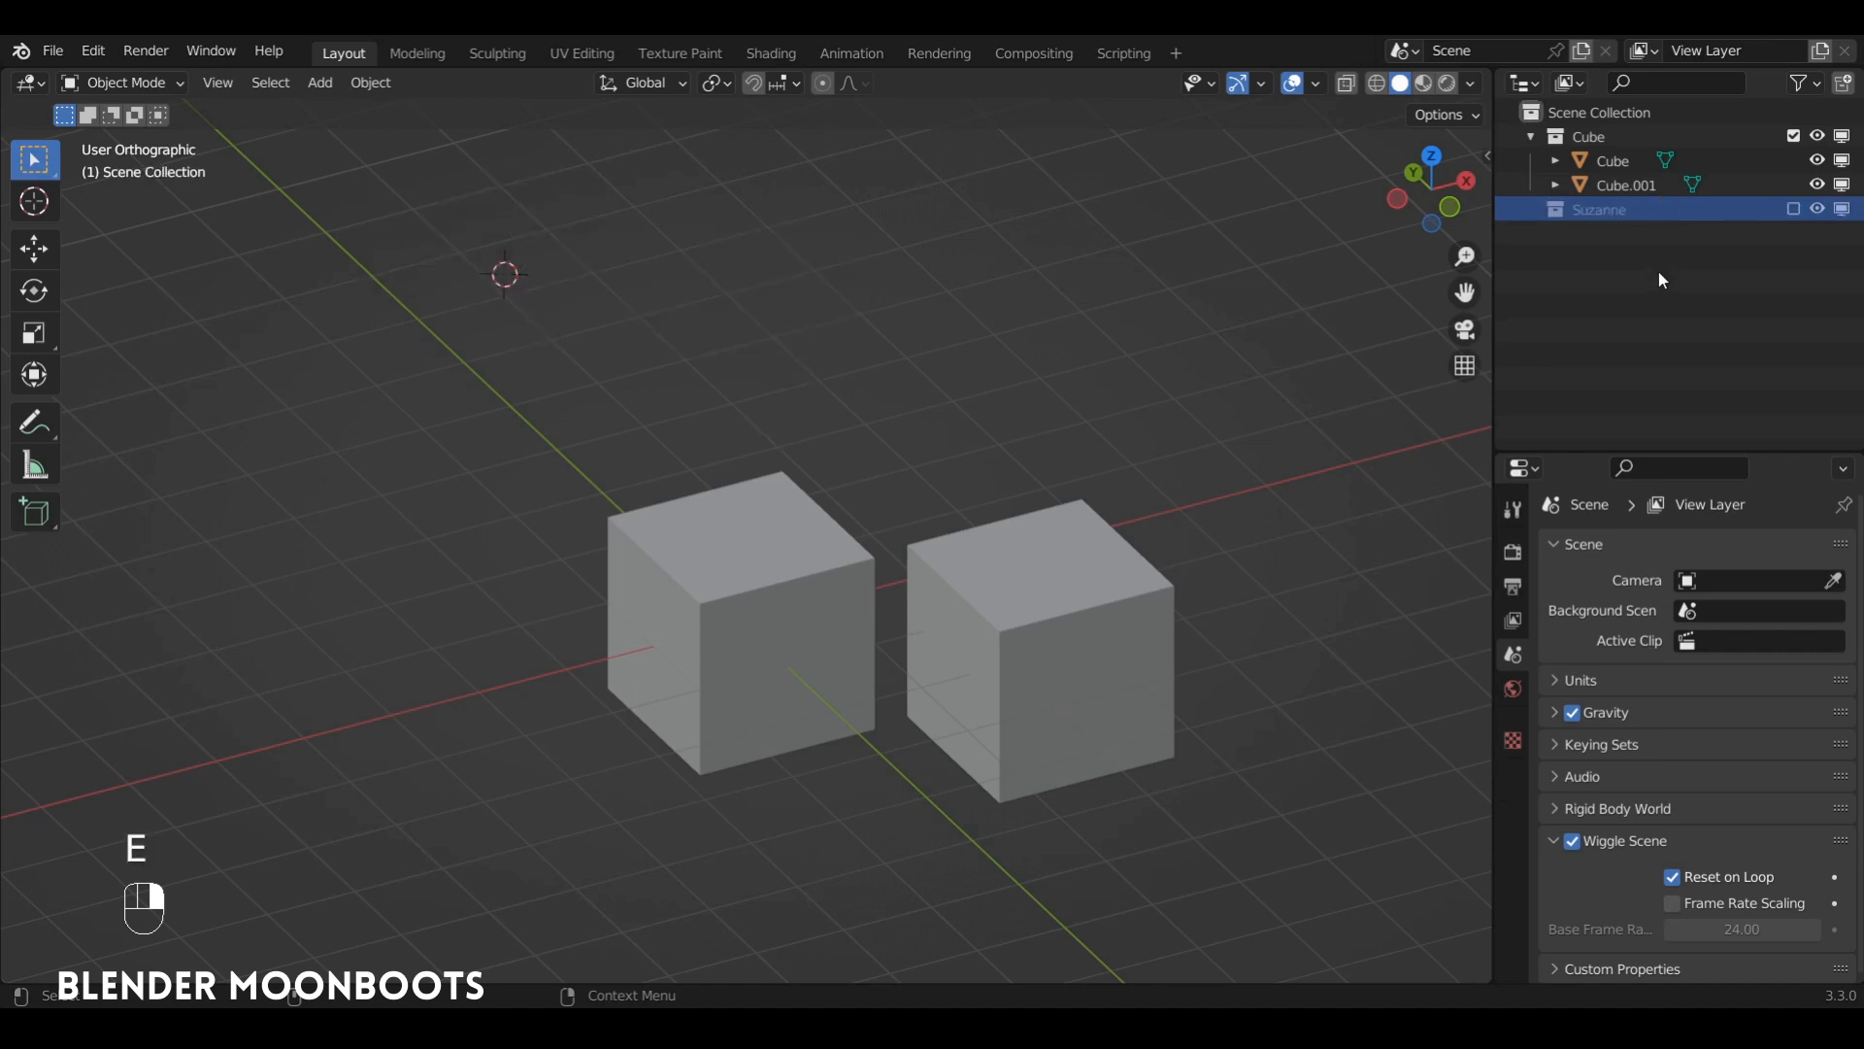
key(alt+e)
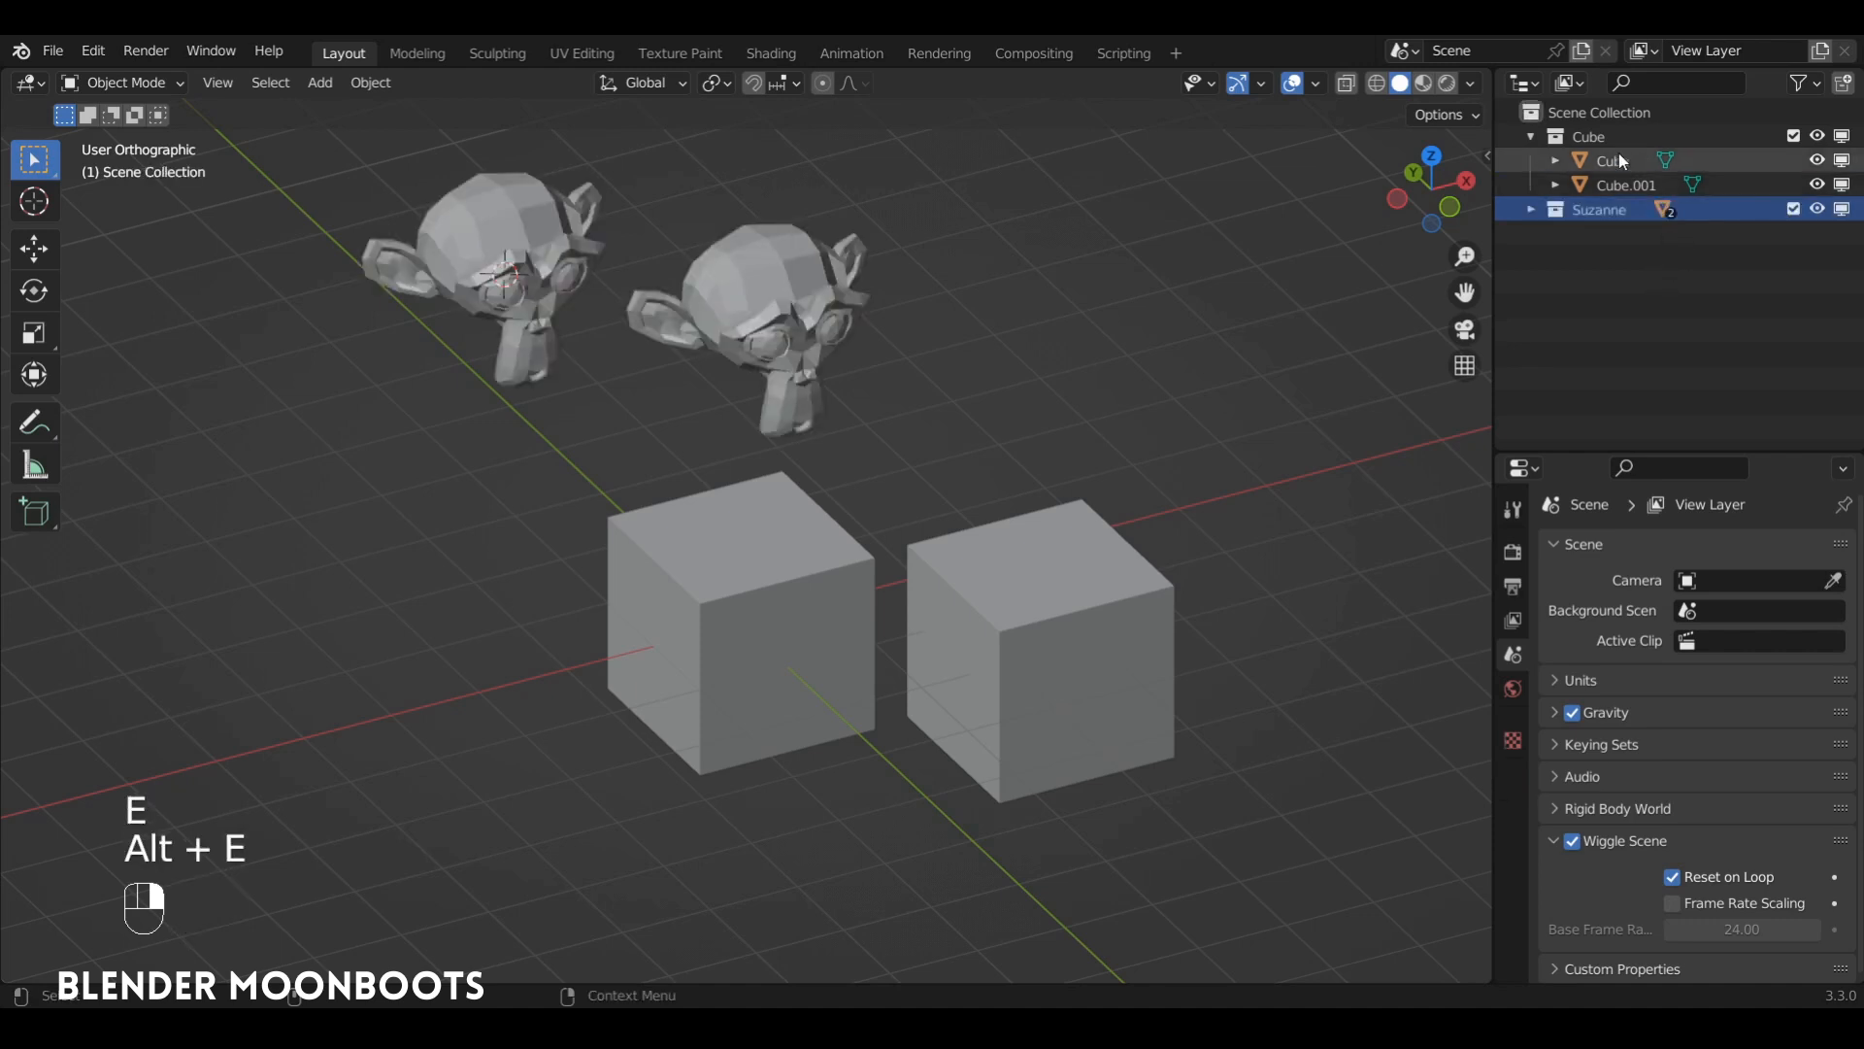
Collapse the Cube collection, select it along with Suzanne, and exclude and re-enable both collections together
click(1527, 140)
shift+click(1593, 136)
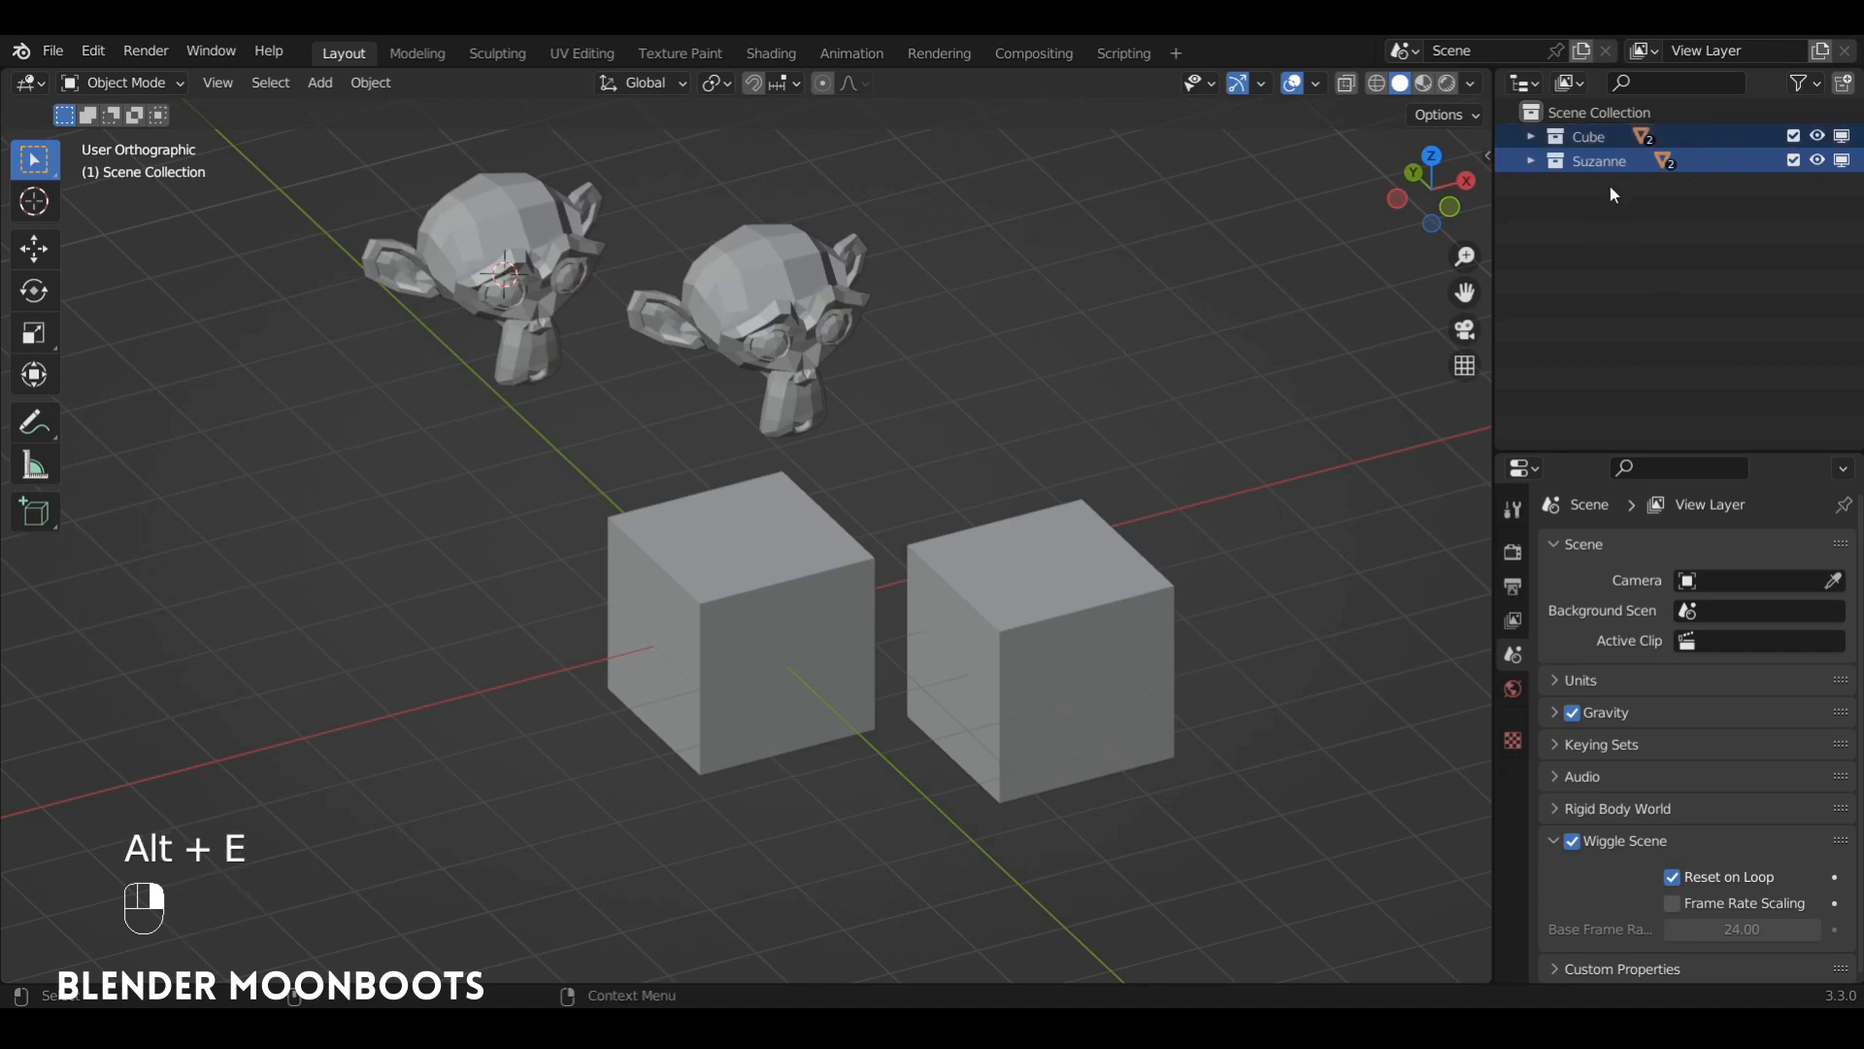
key(e)
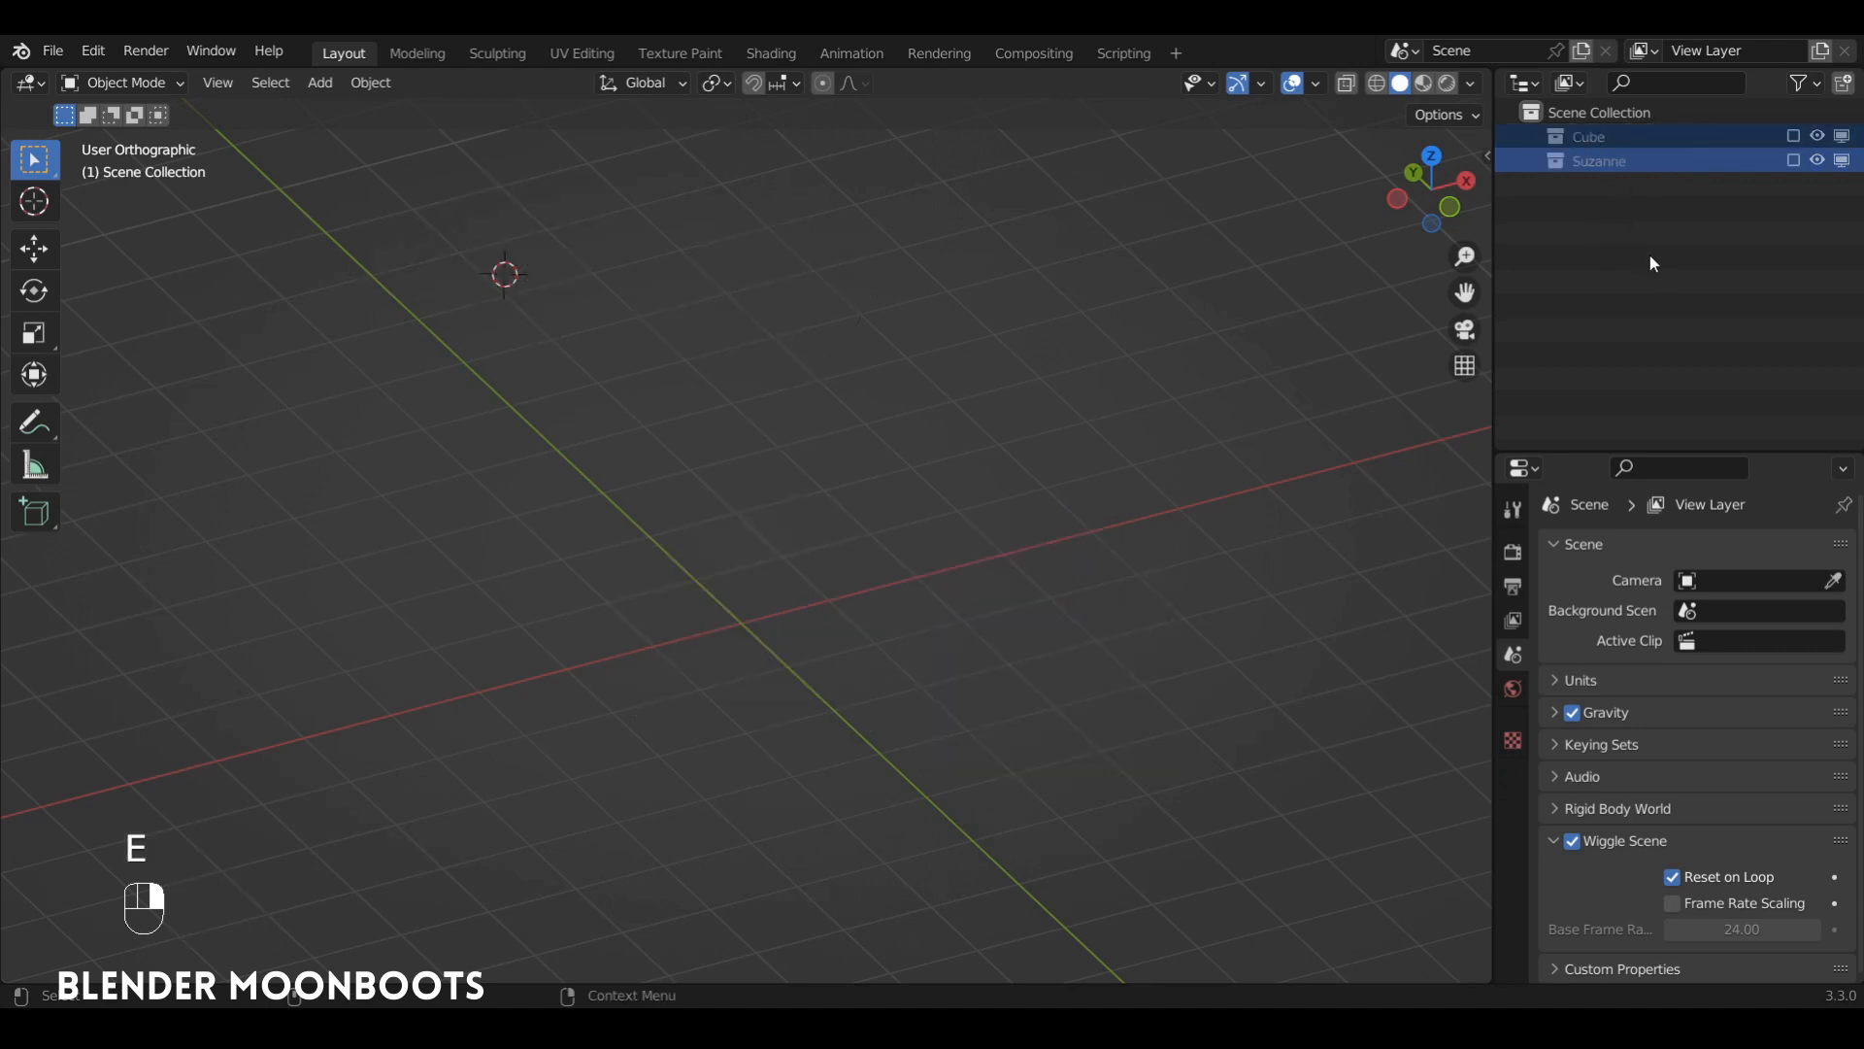
key(alt+e)
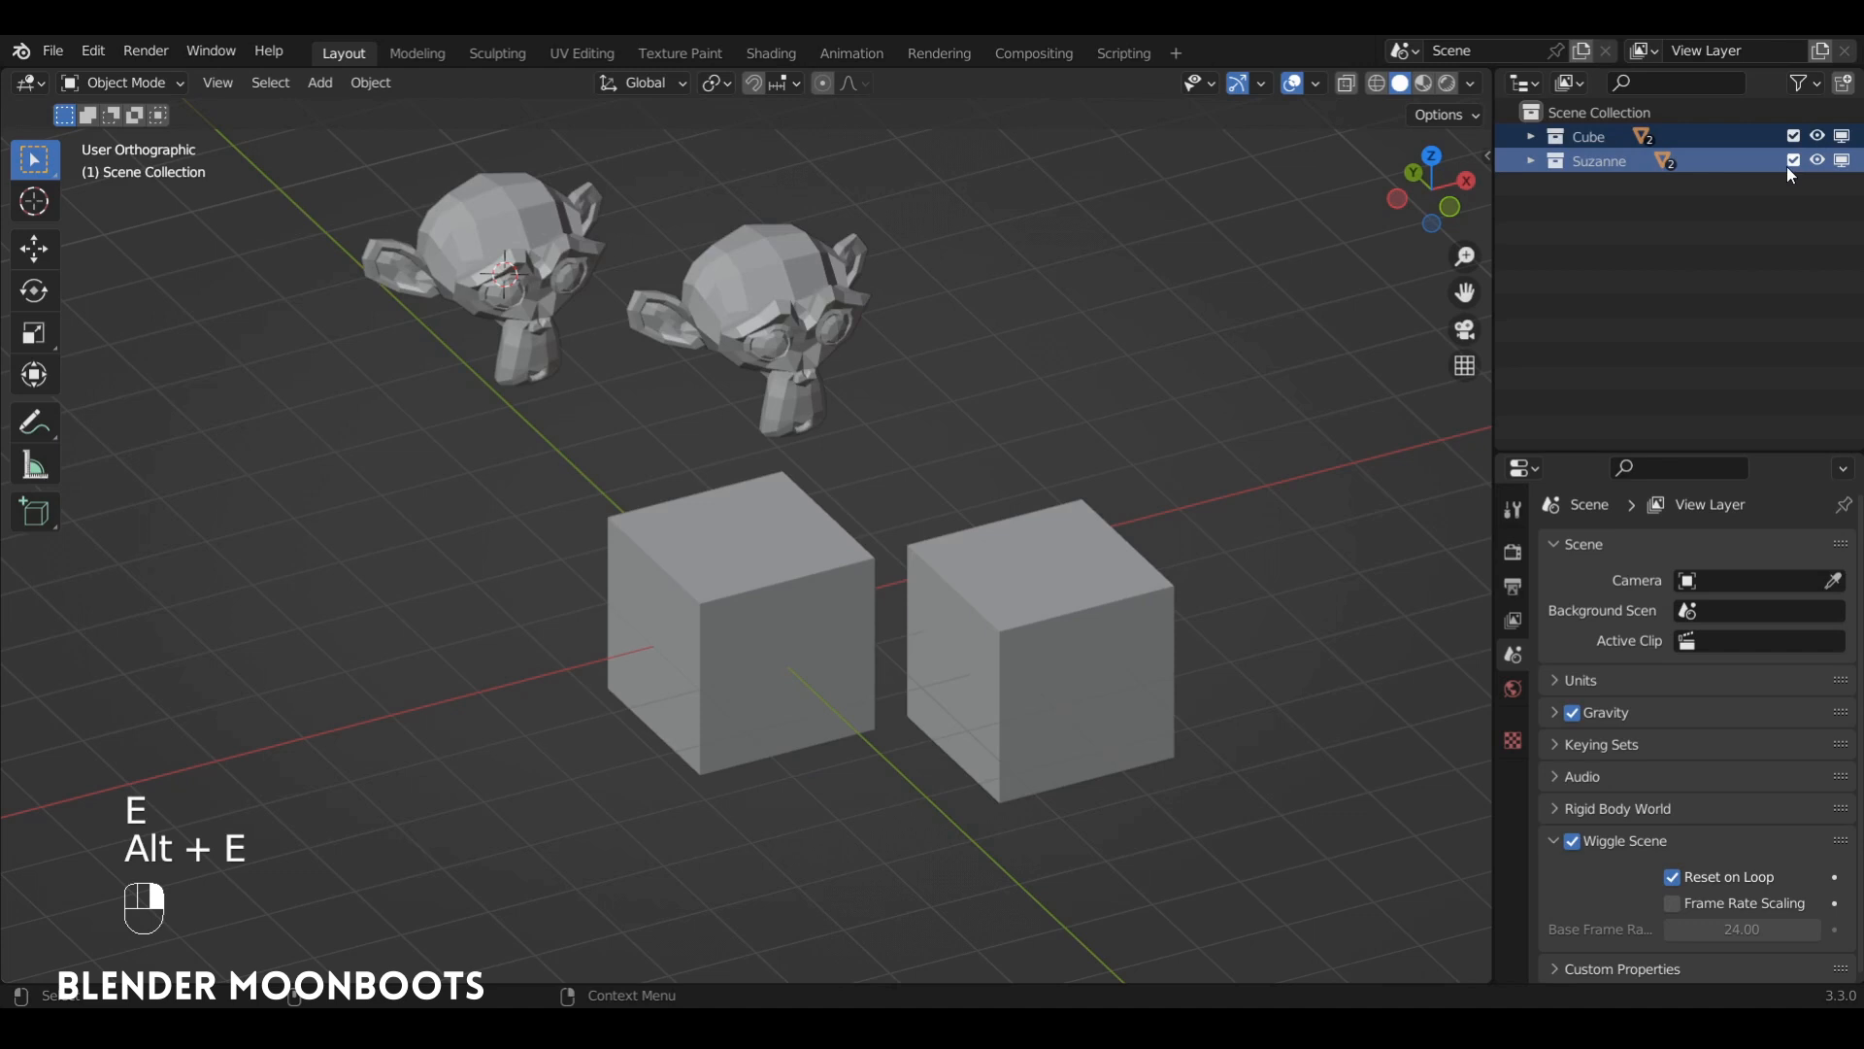
Toggle viewport hiding of the Suzanne and Cube collections off and on, and isolate and restore the Suzanne collection
click(1818, 160)
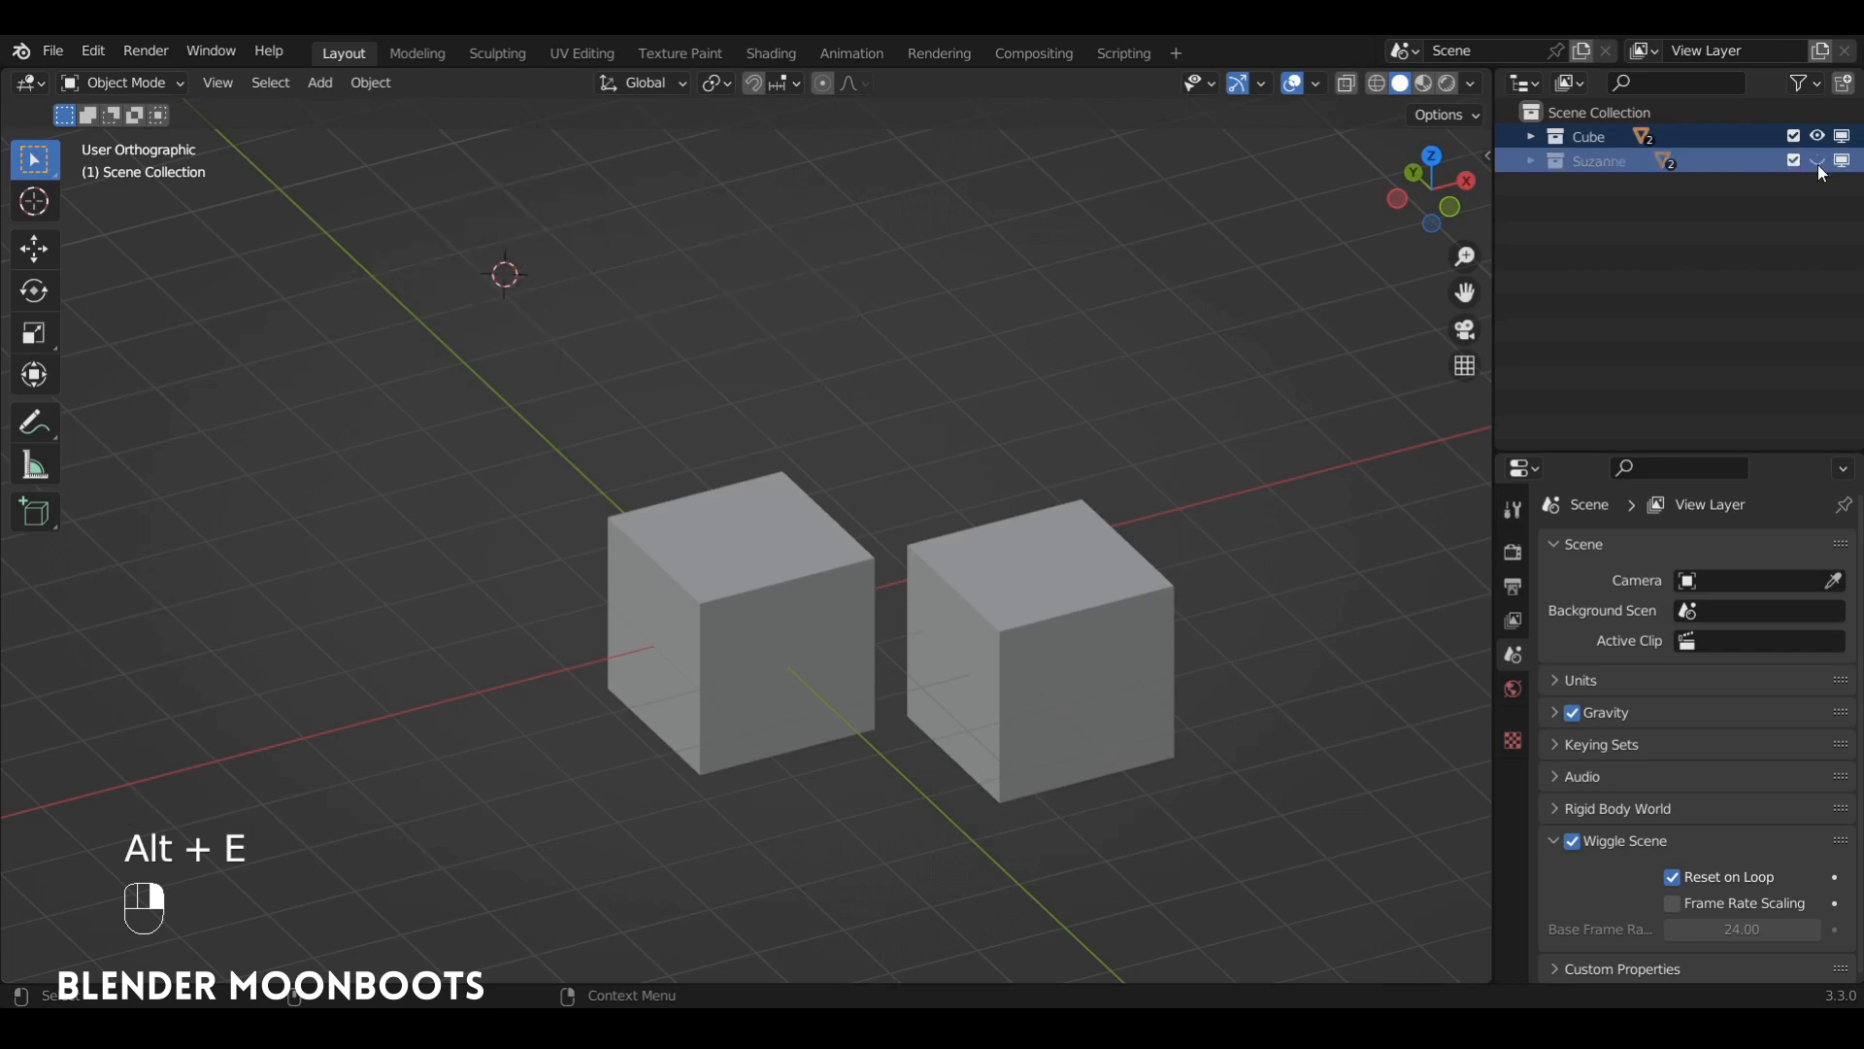
click(1818, 160)
click(1817, 137)
click(1818, 137)
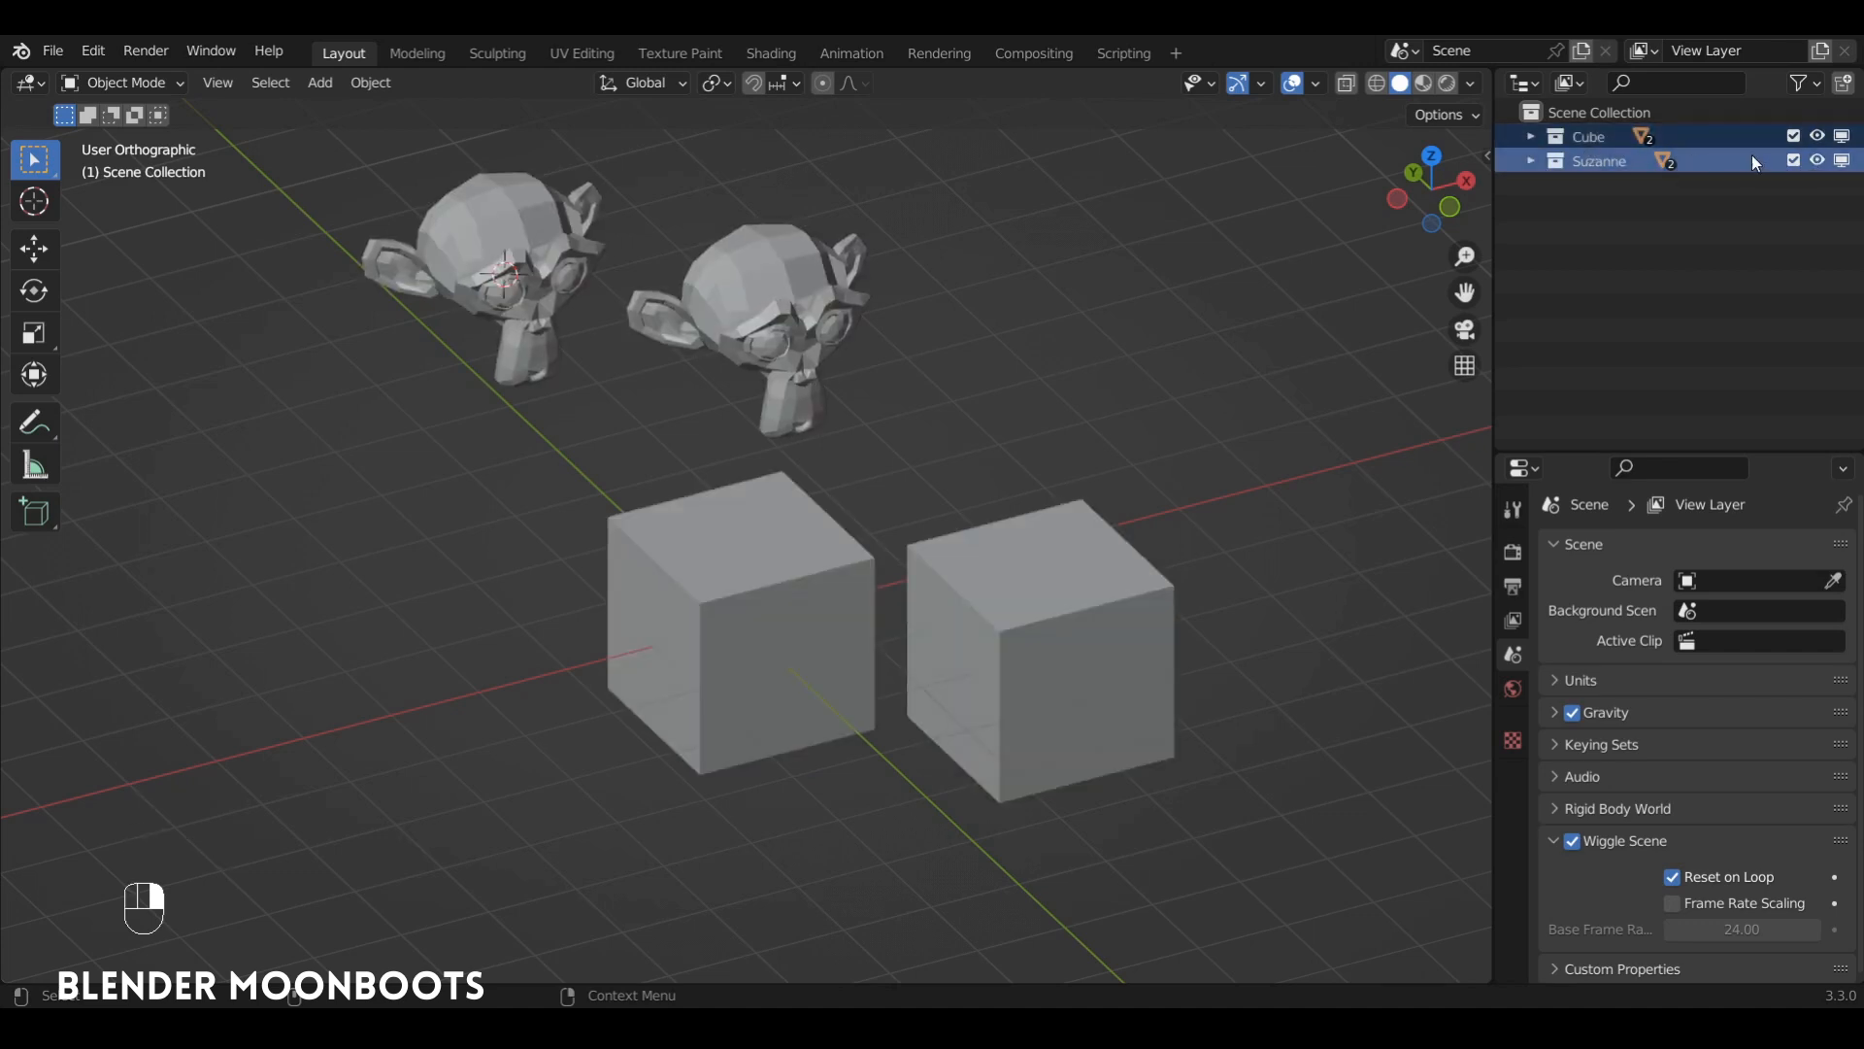
click(1819, 161)
click(1819, 162)
ctrl+click(1819, 162)
ctrl+click(1820, 161)
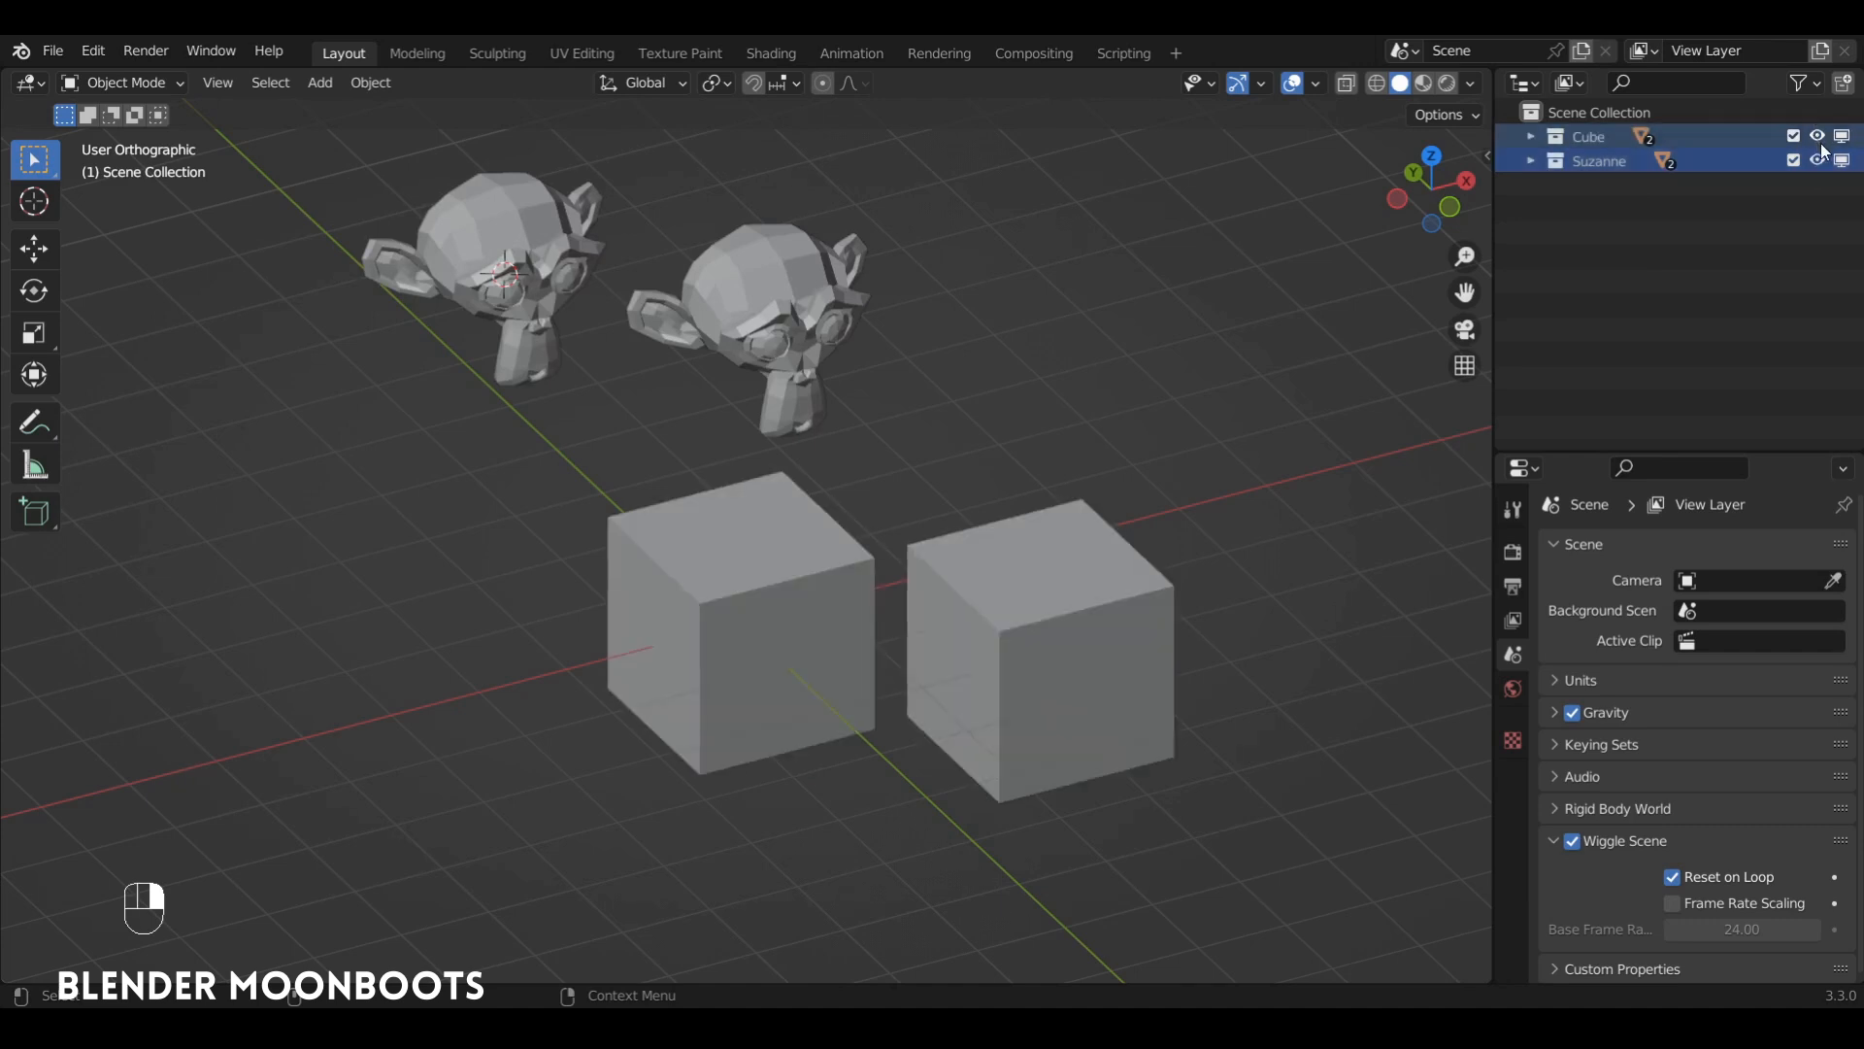
Disable the Suzanne collection in viewports and enable it again
click(1843, 161)
click(1844, 142)
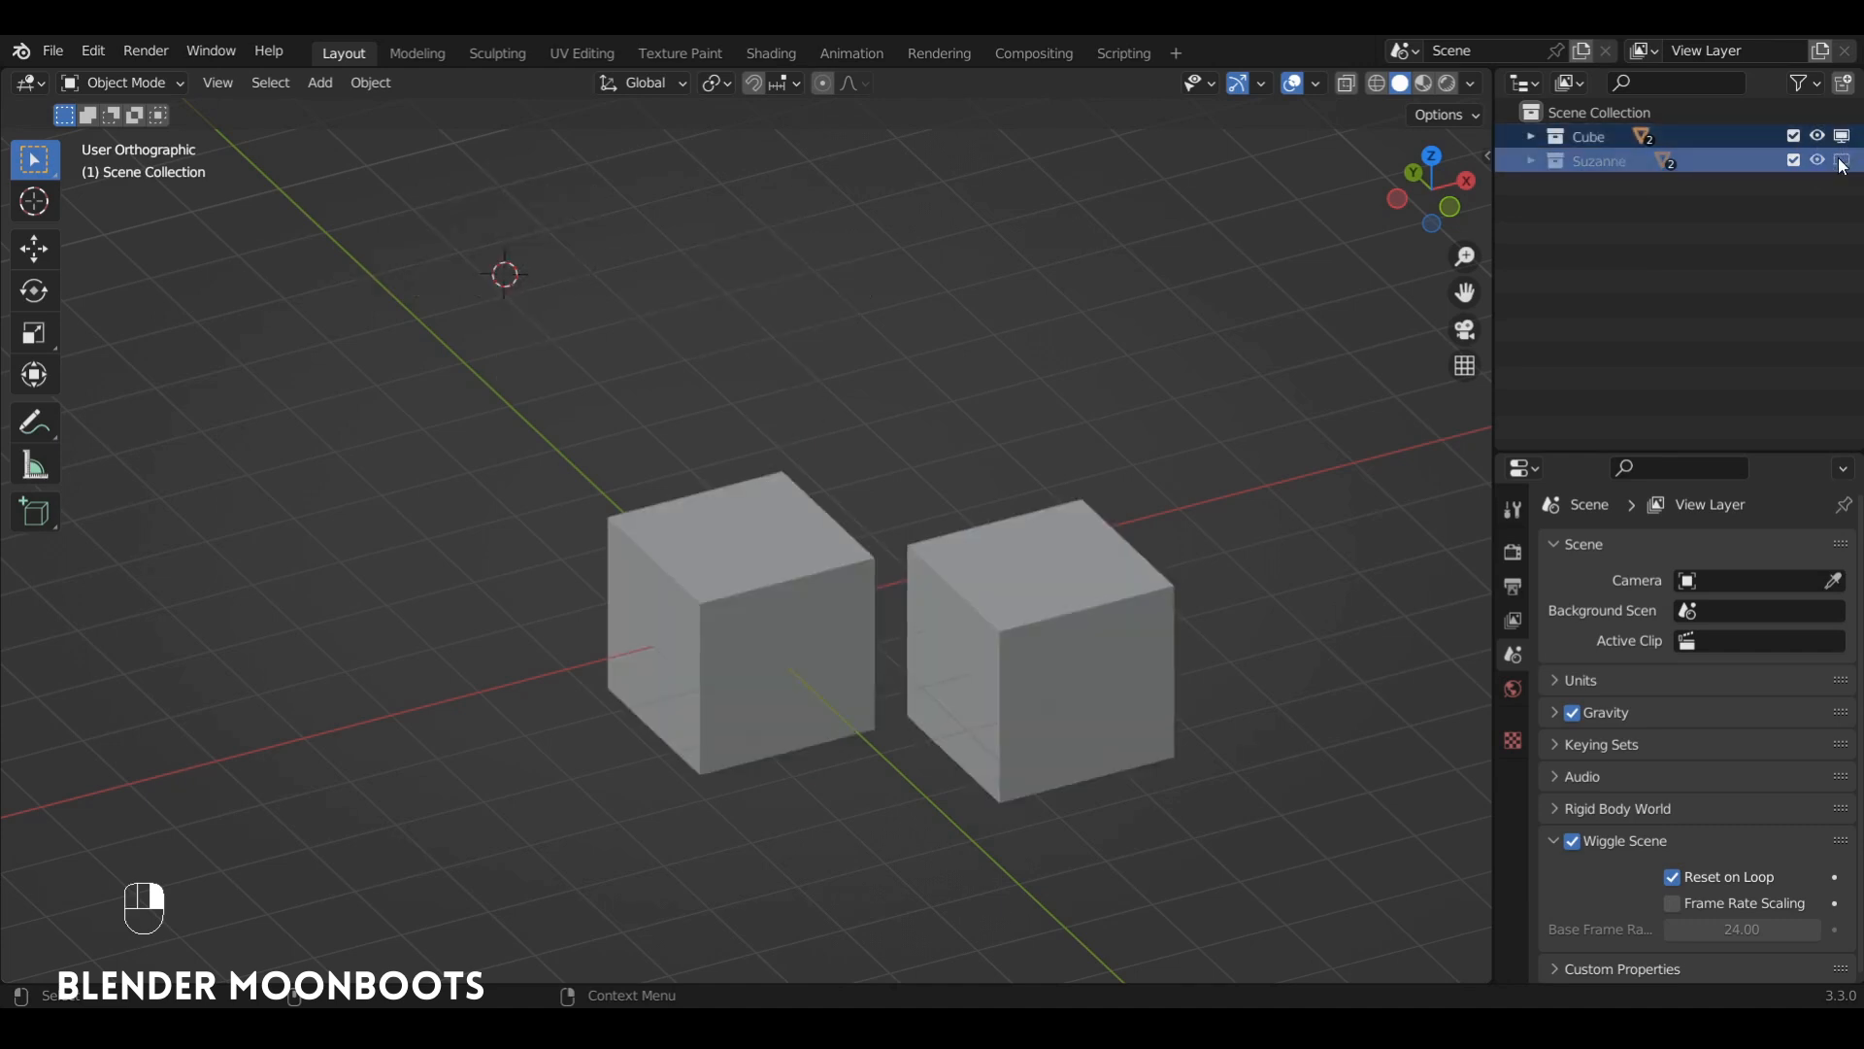
click(1842, 161)
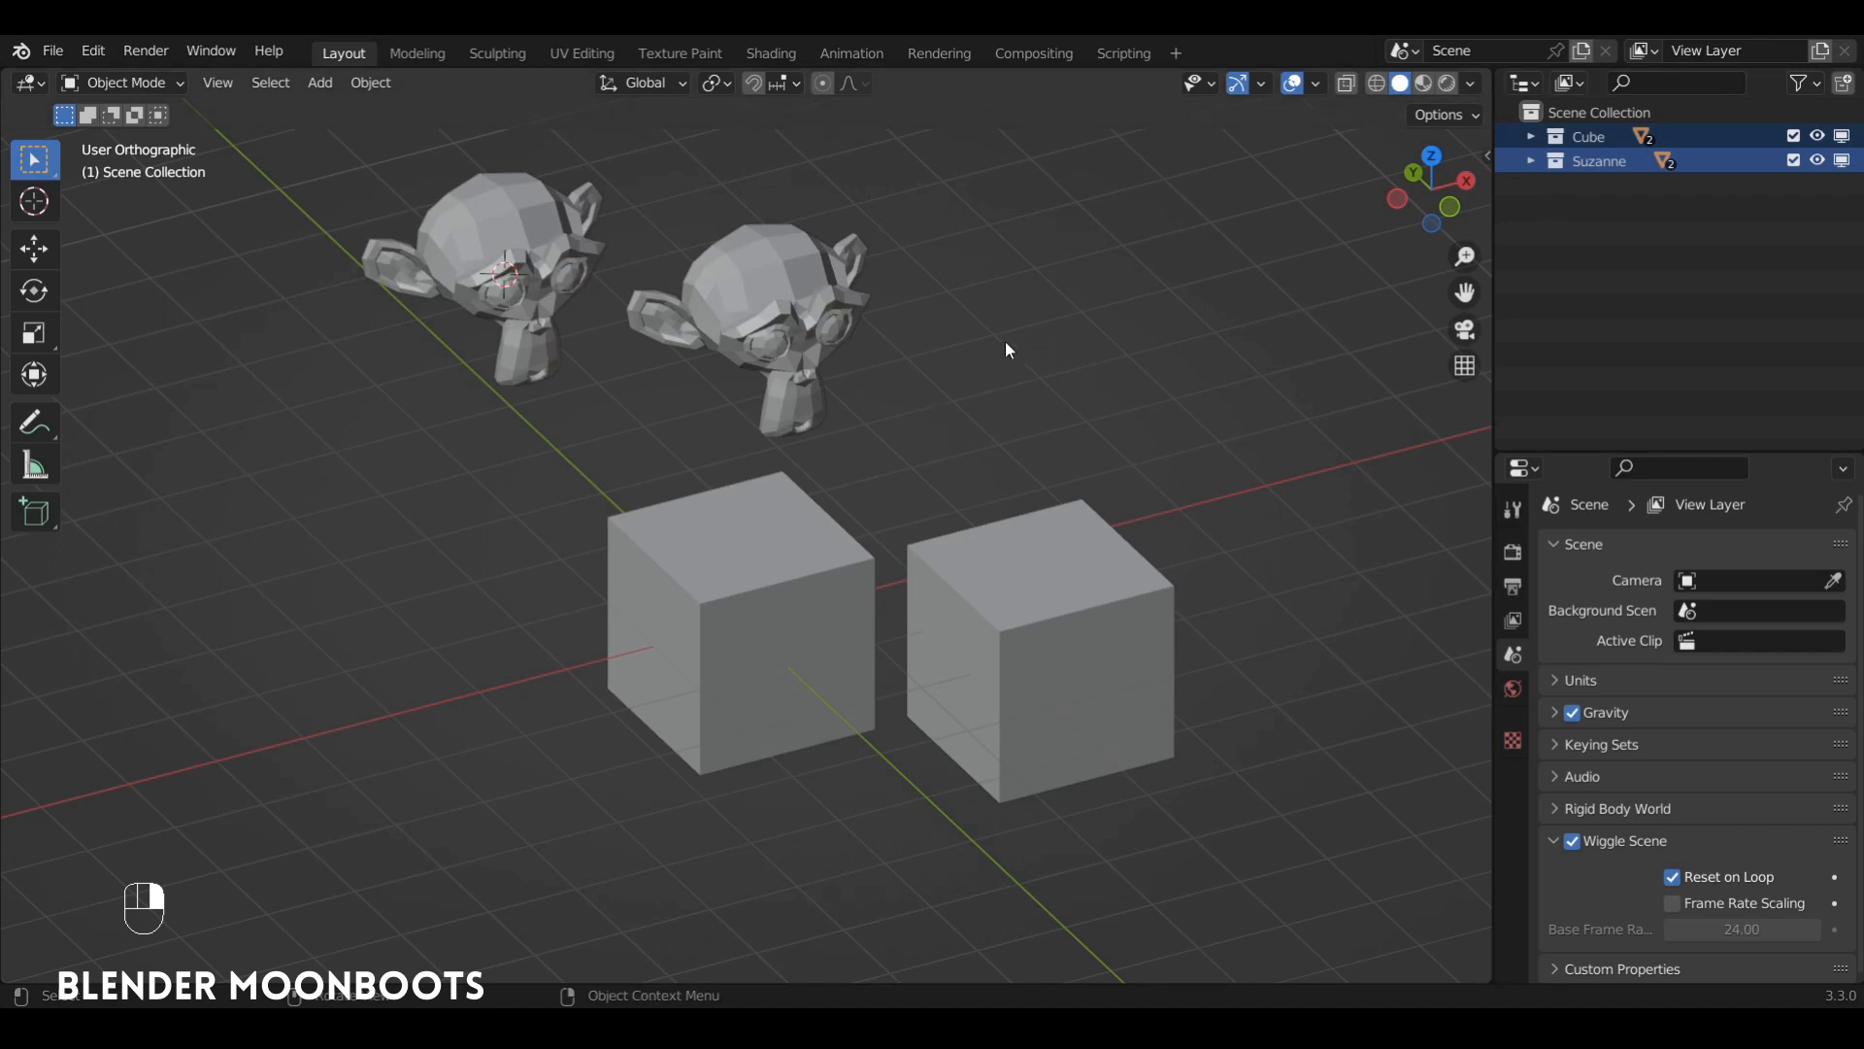
Select the object named Cube, extend the selection to everything in its collection with Select Grouped, and deselect all
alt+middle_drag(996, 358, 1046, 354)
click(775, 565)
alt+middle_drag(832, 556, 825, 587)
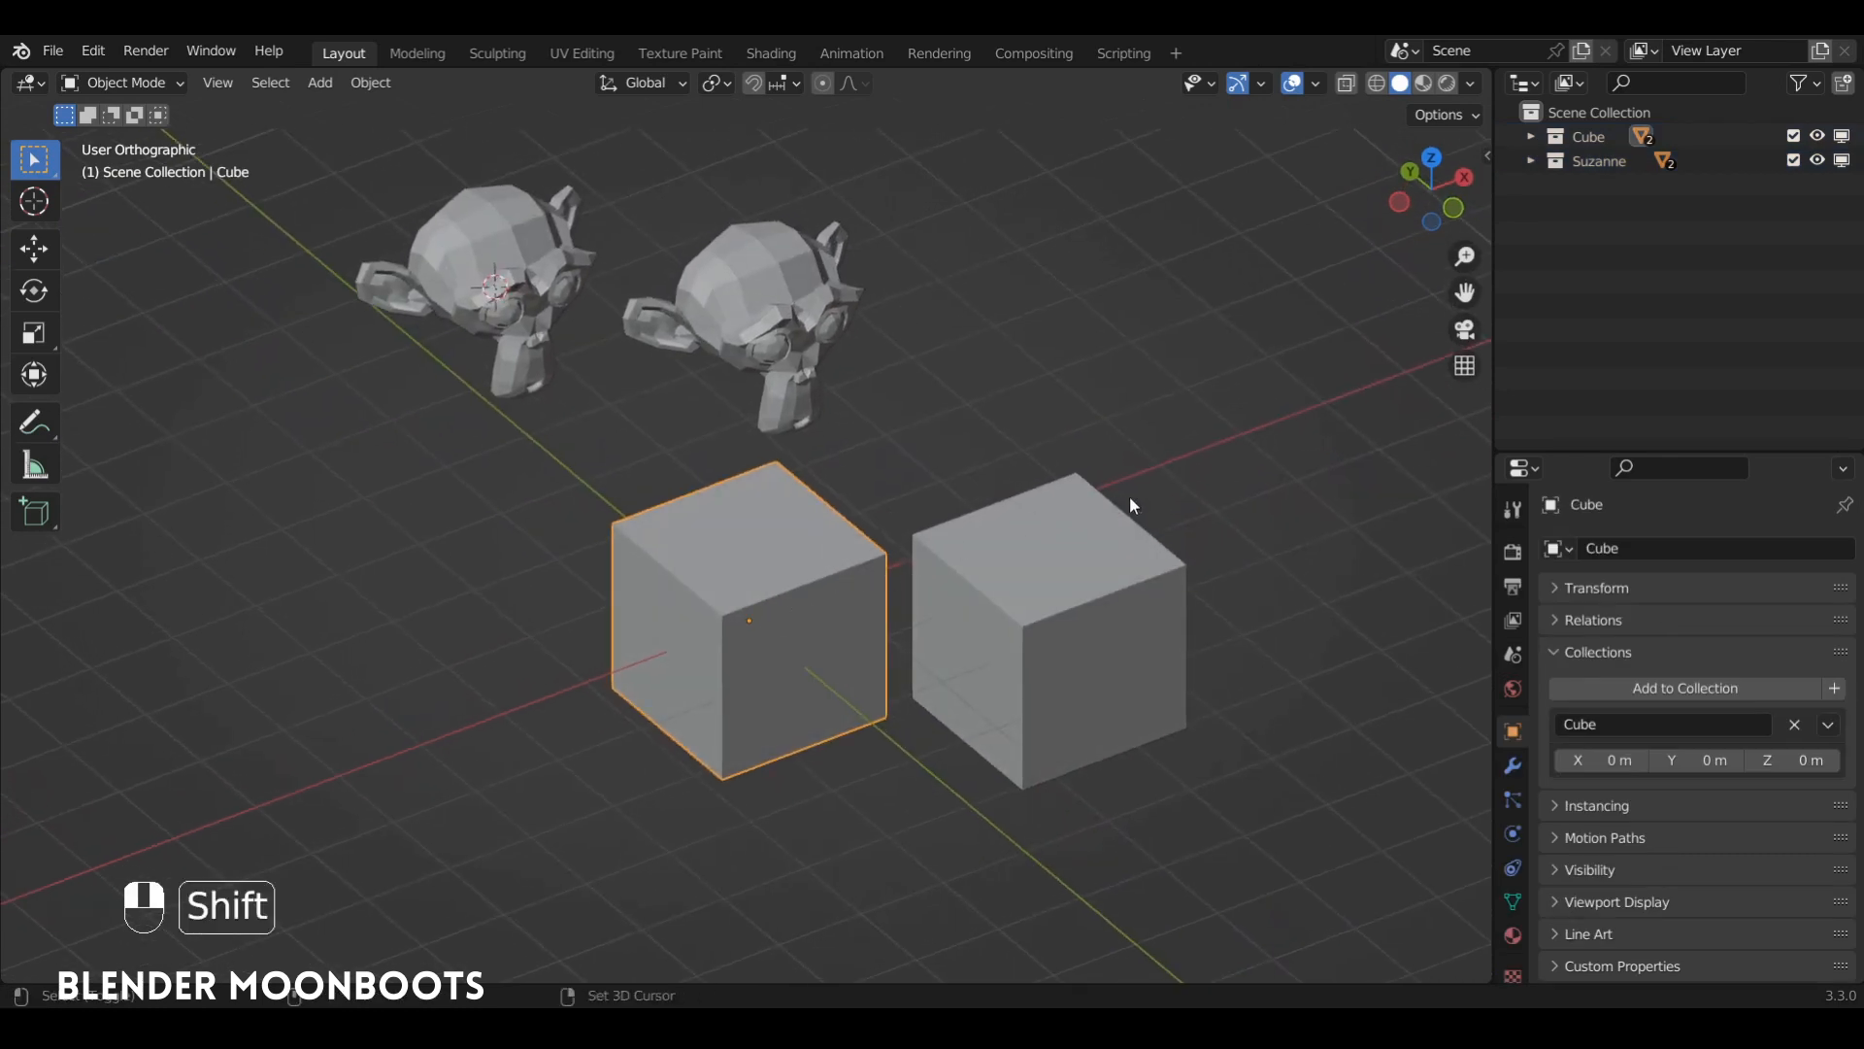
key(shift+g)
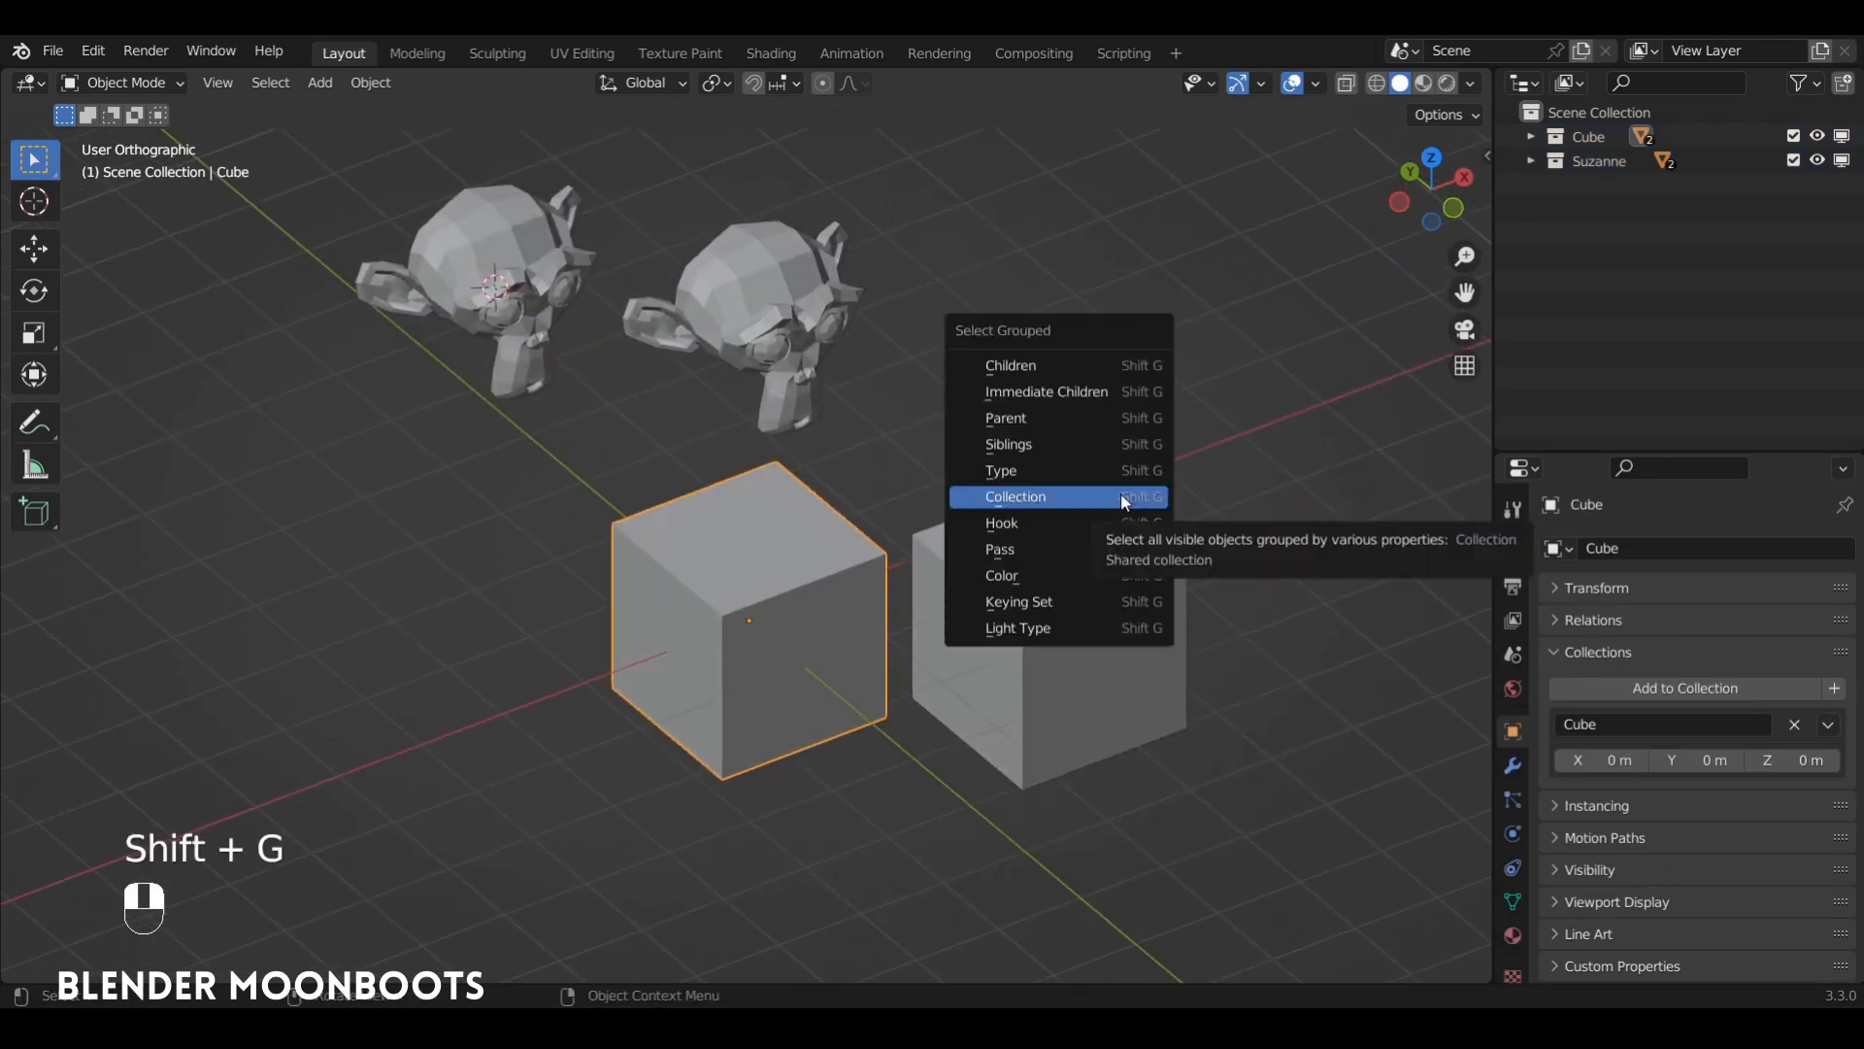
click(1117, 496)
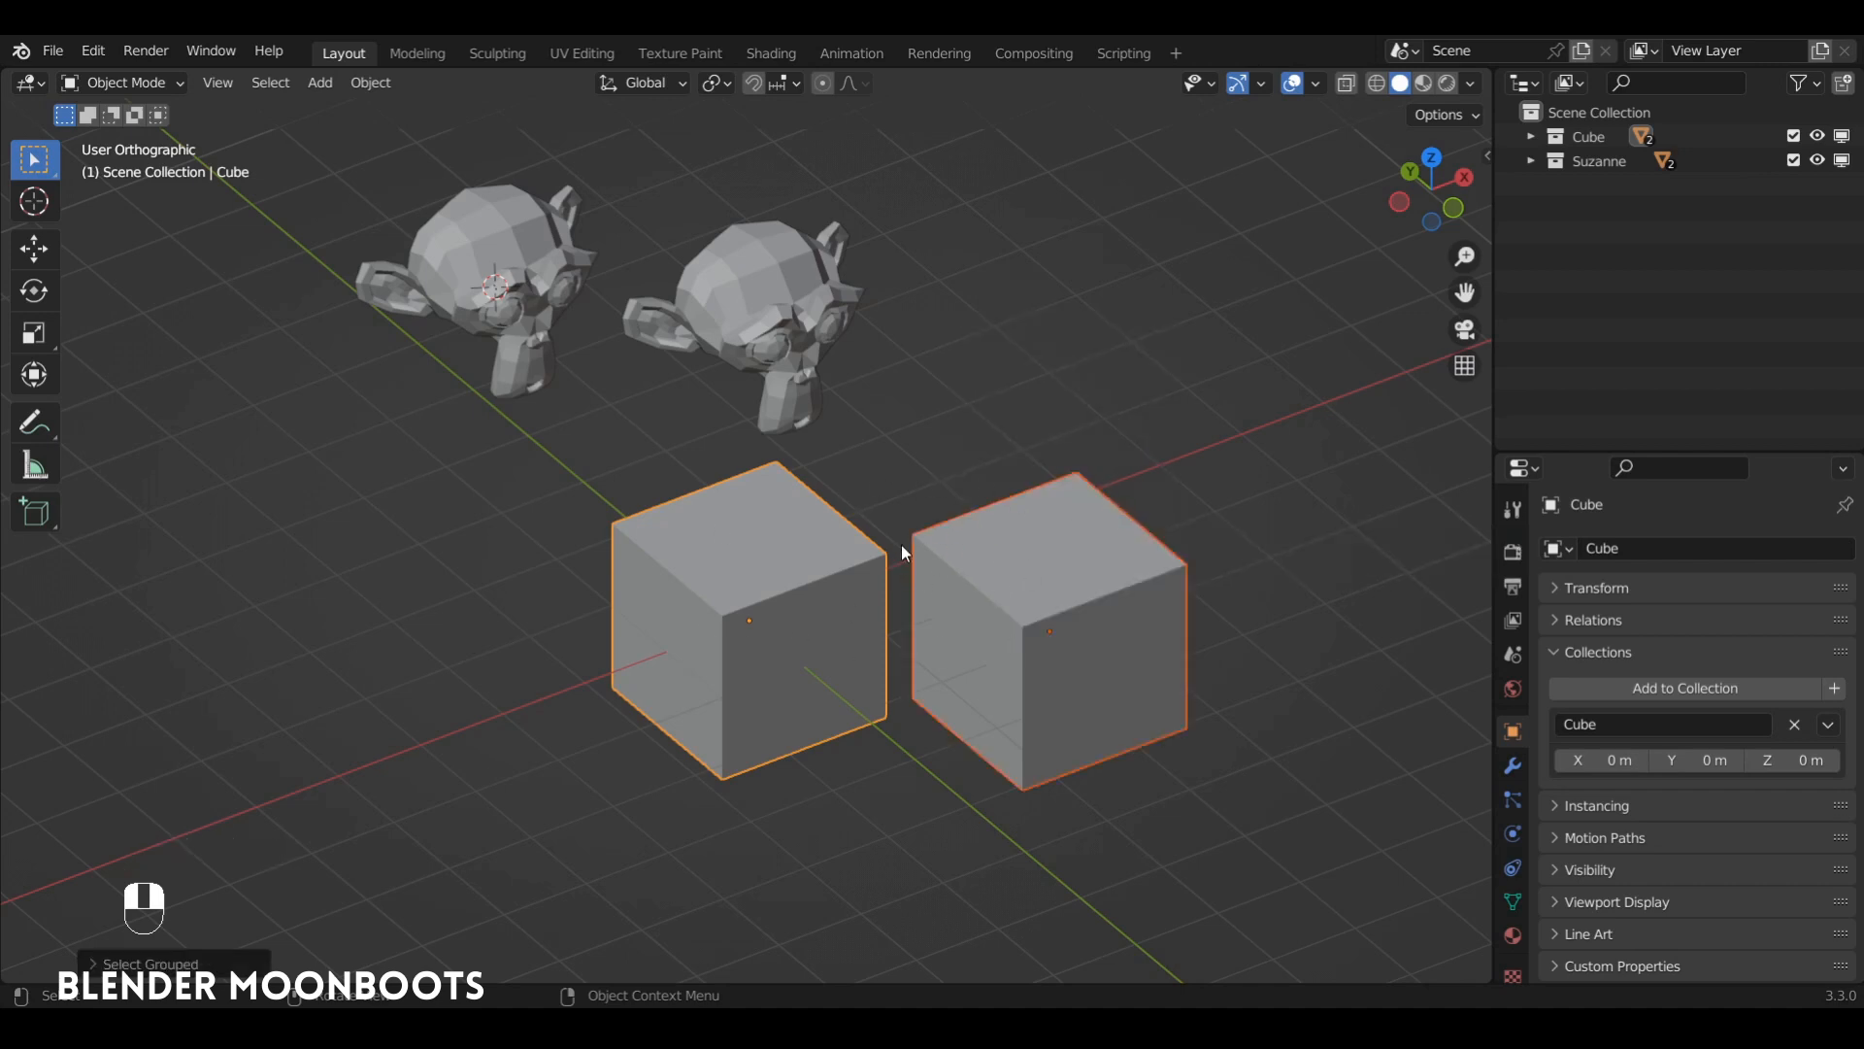
alt+drag(938, 545, 932, 528)
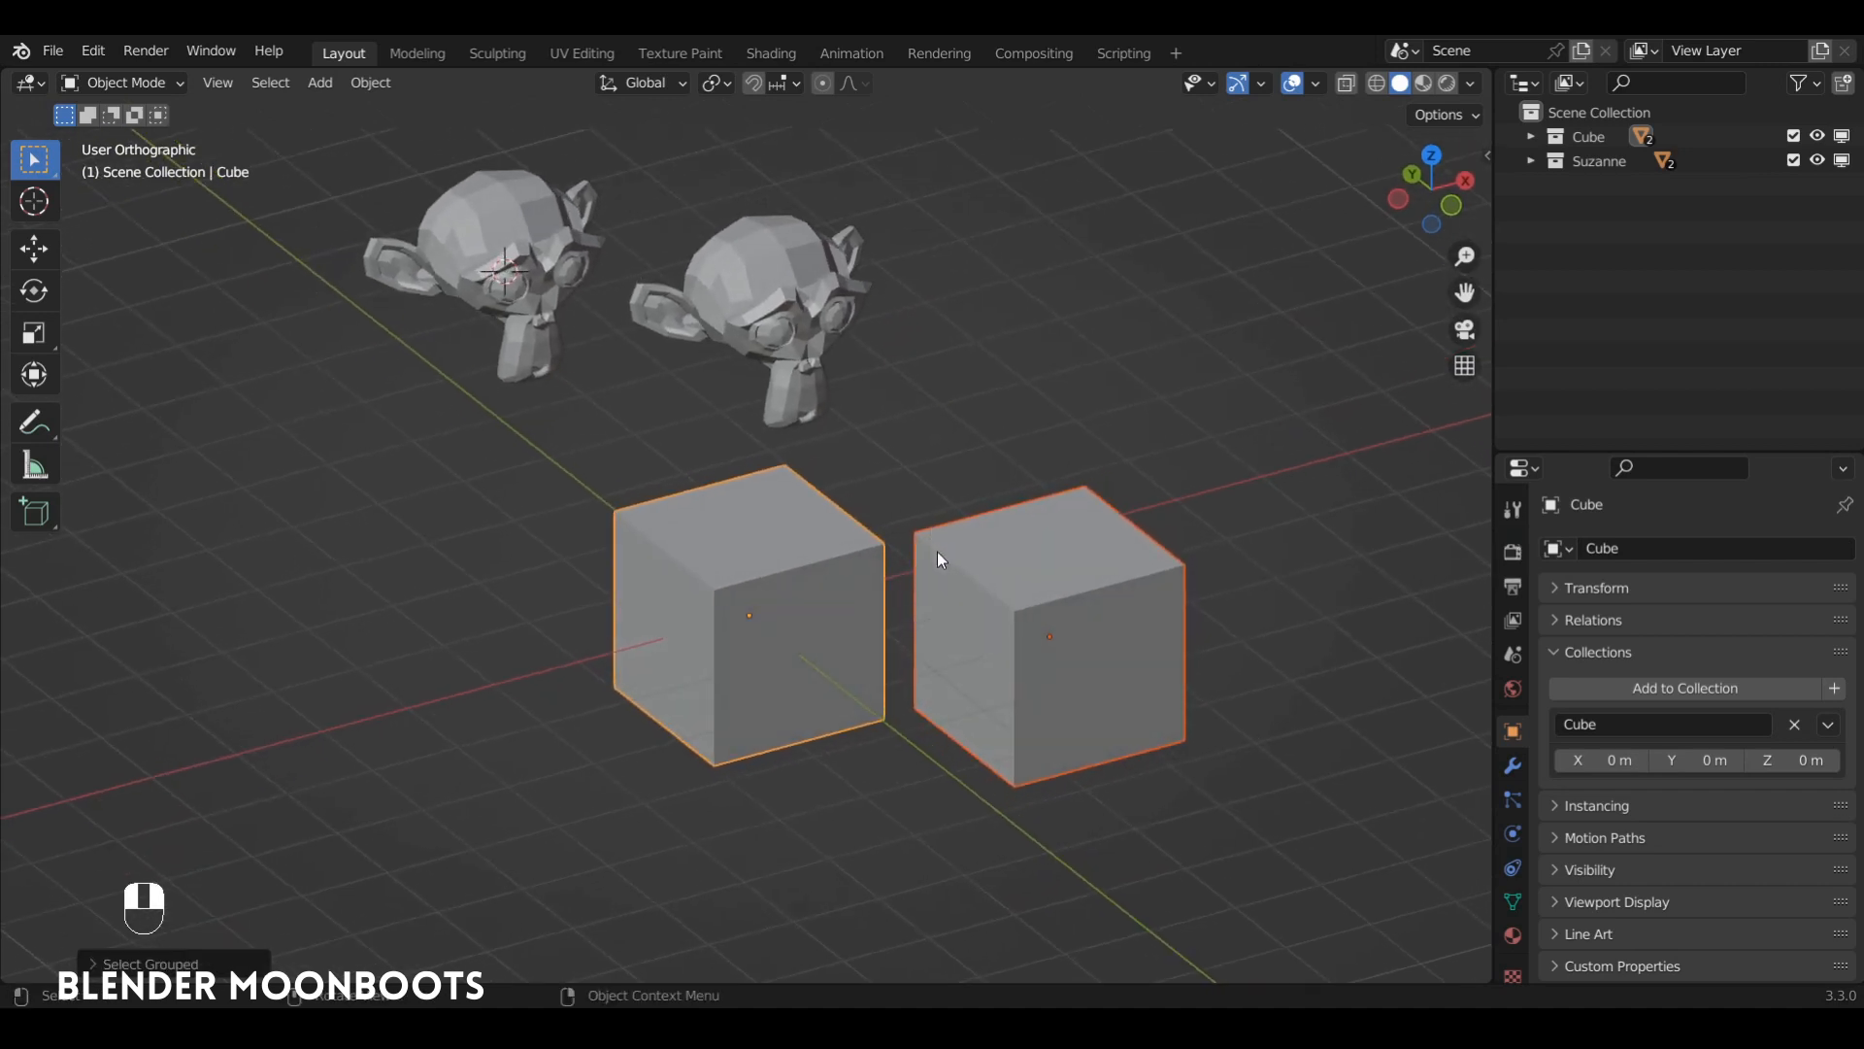
click(1015, 428)
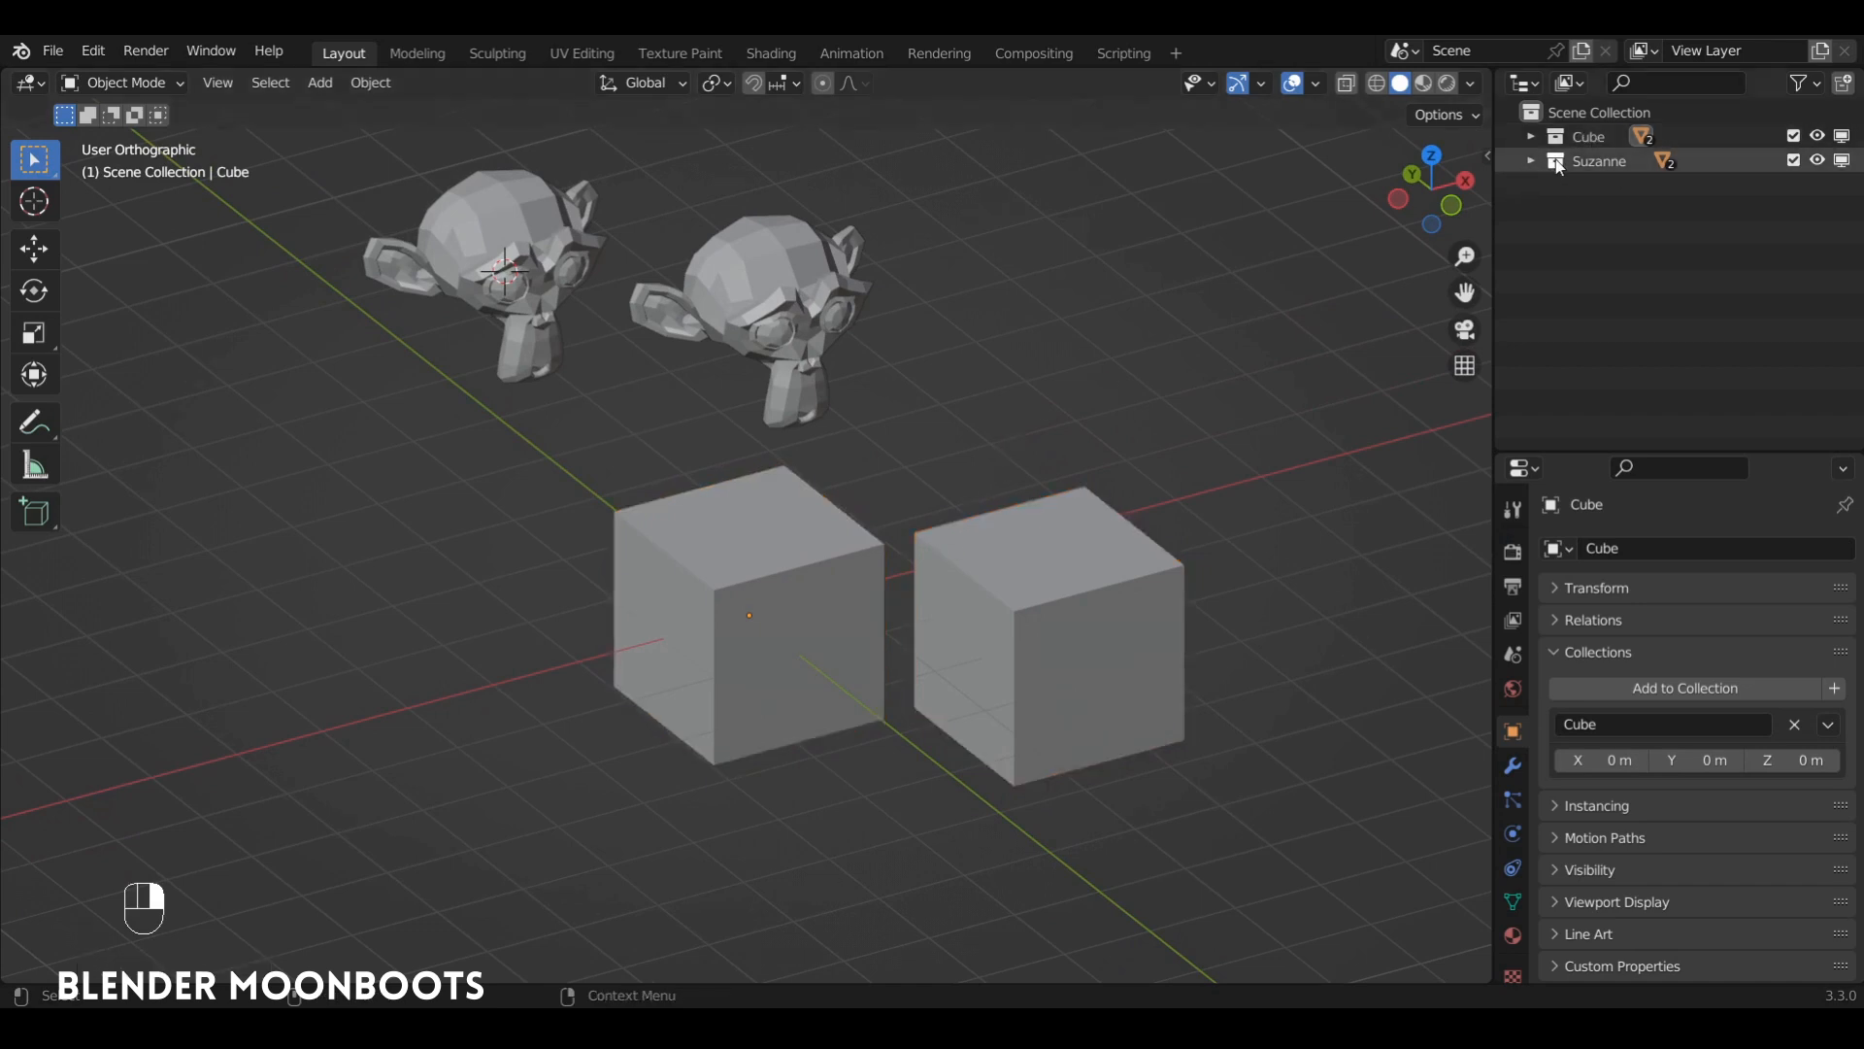
Expand both collections, make Suzanne the active collection and select all its objects, clearing the selection again
click(1532, 136)
click(1531, 209)
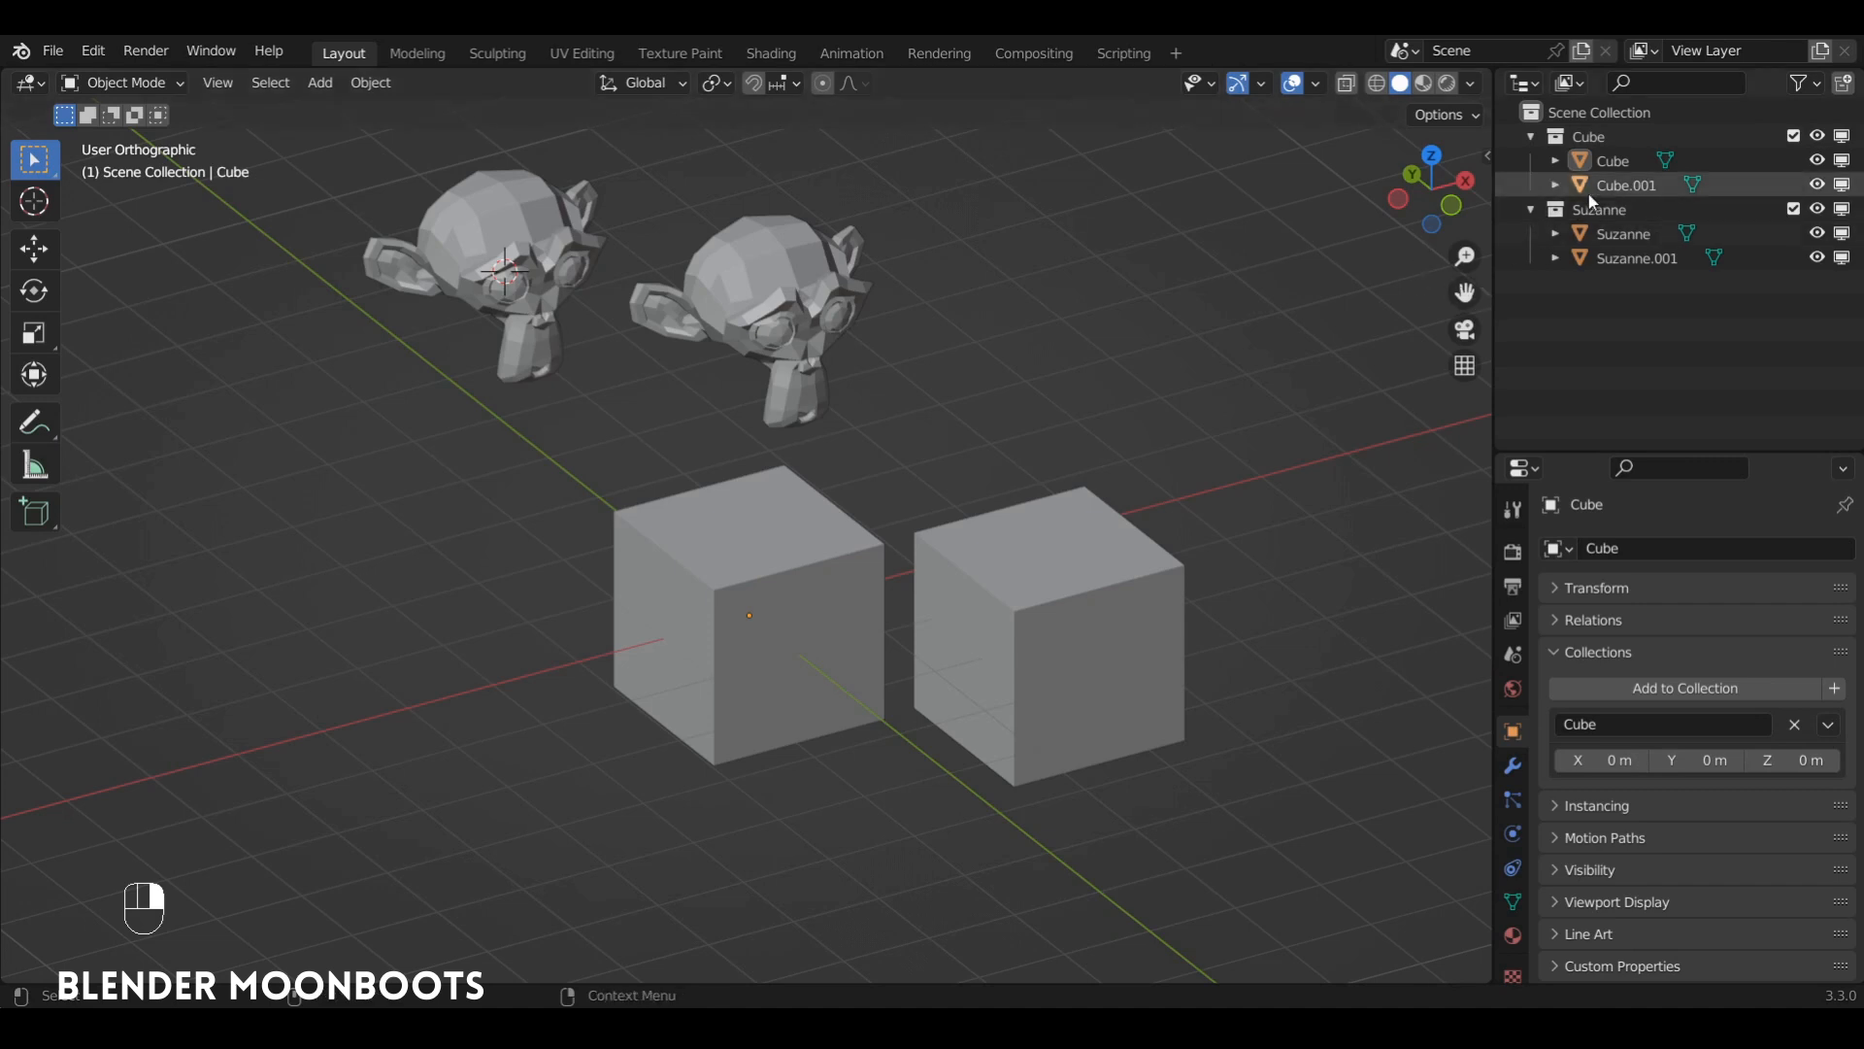
click(1610, 212)
right_click(1672, 207)
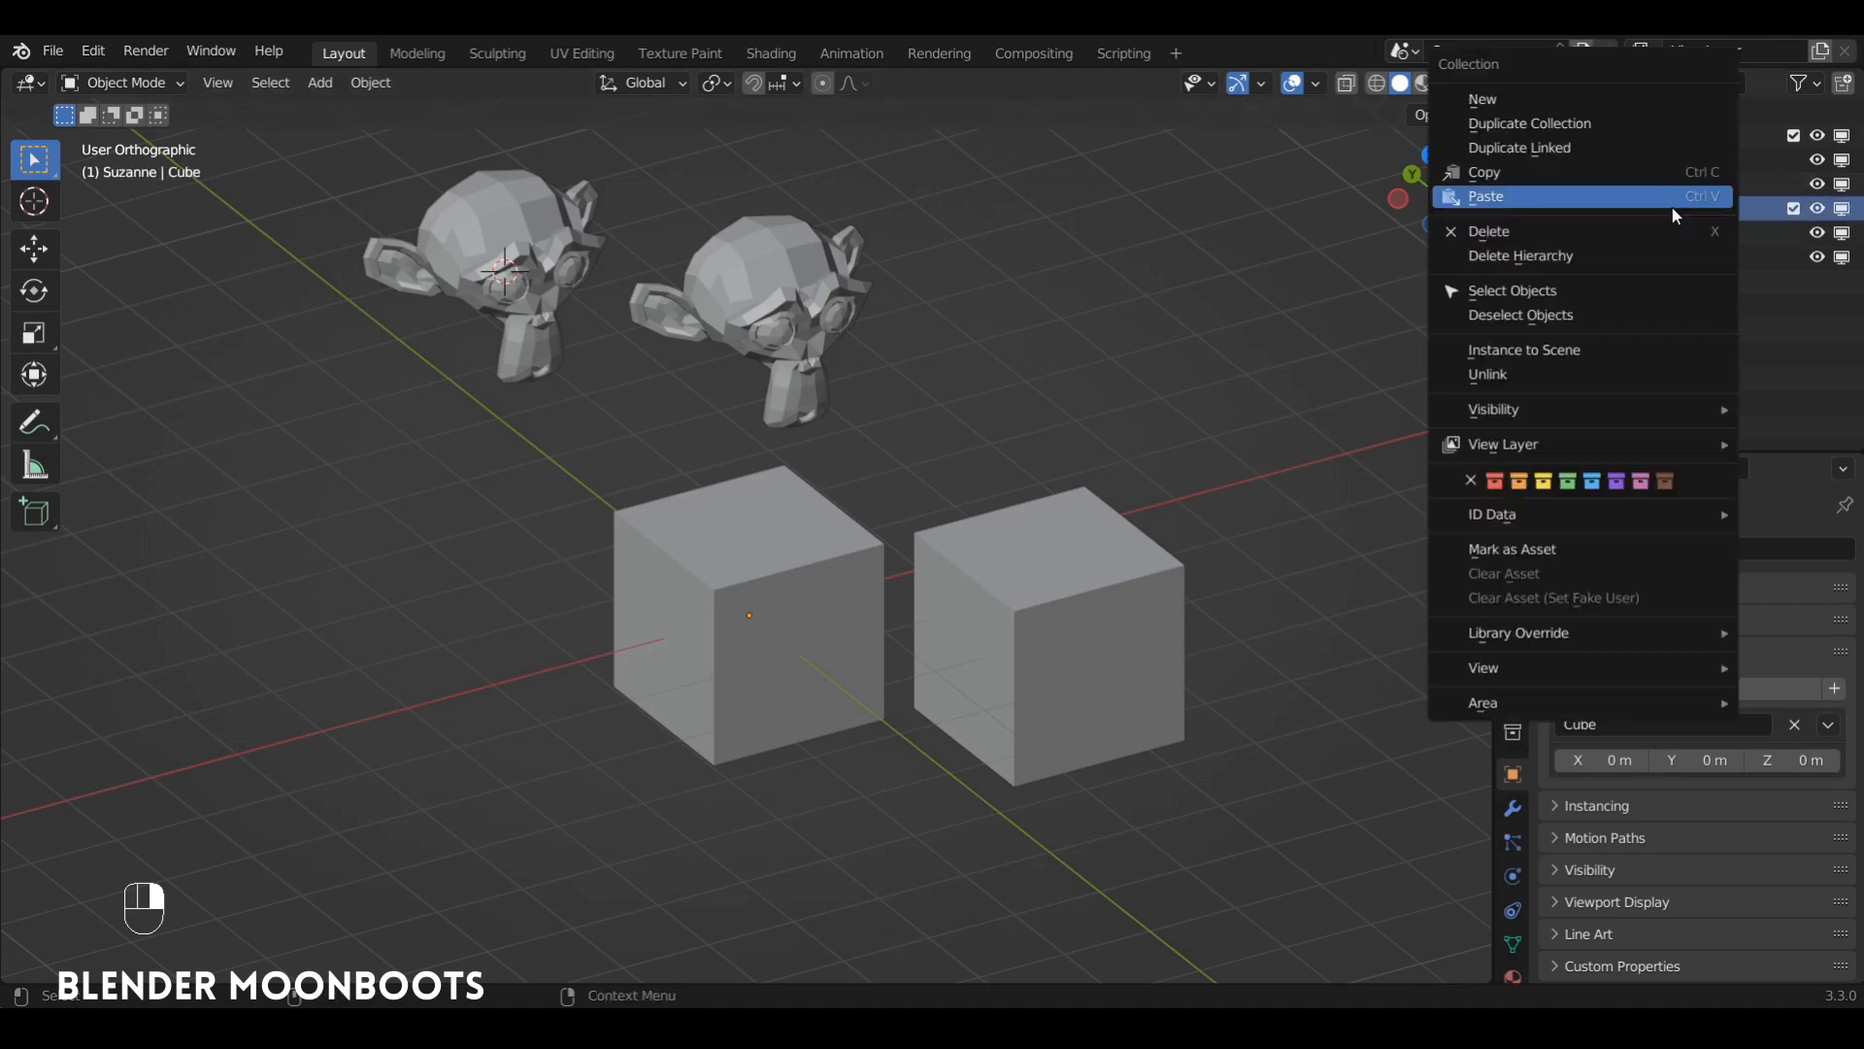
click(1655, 289)
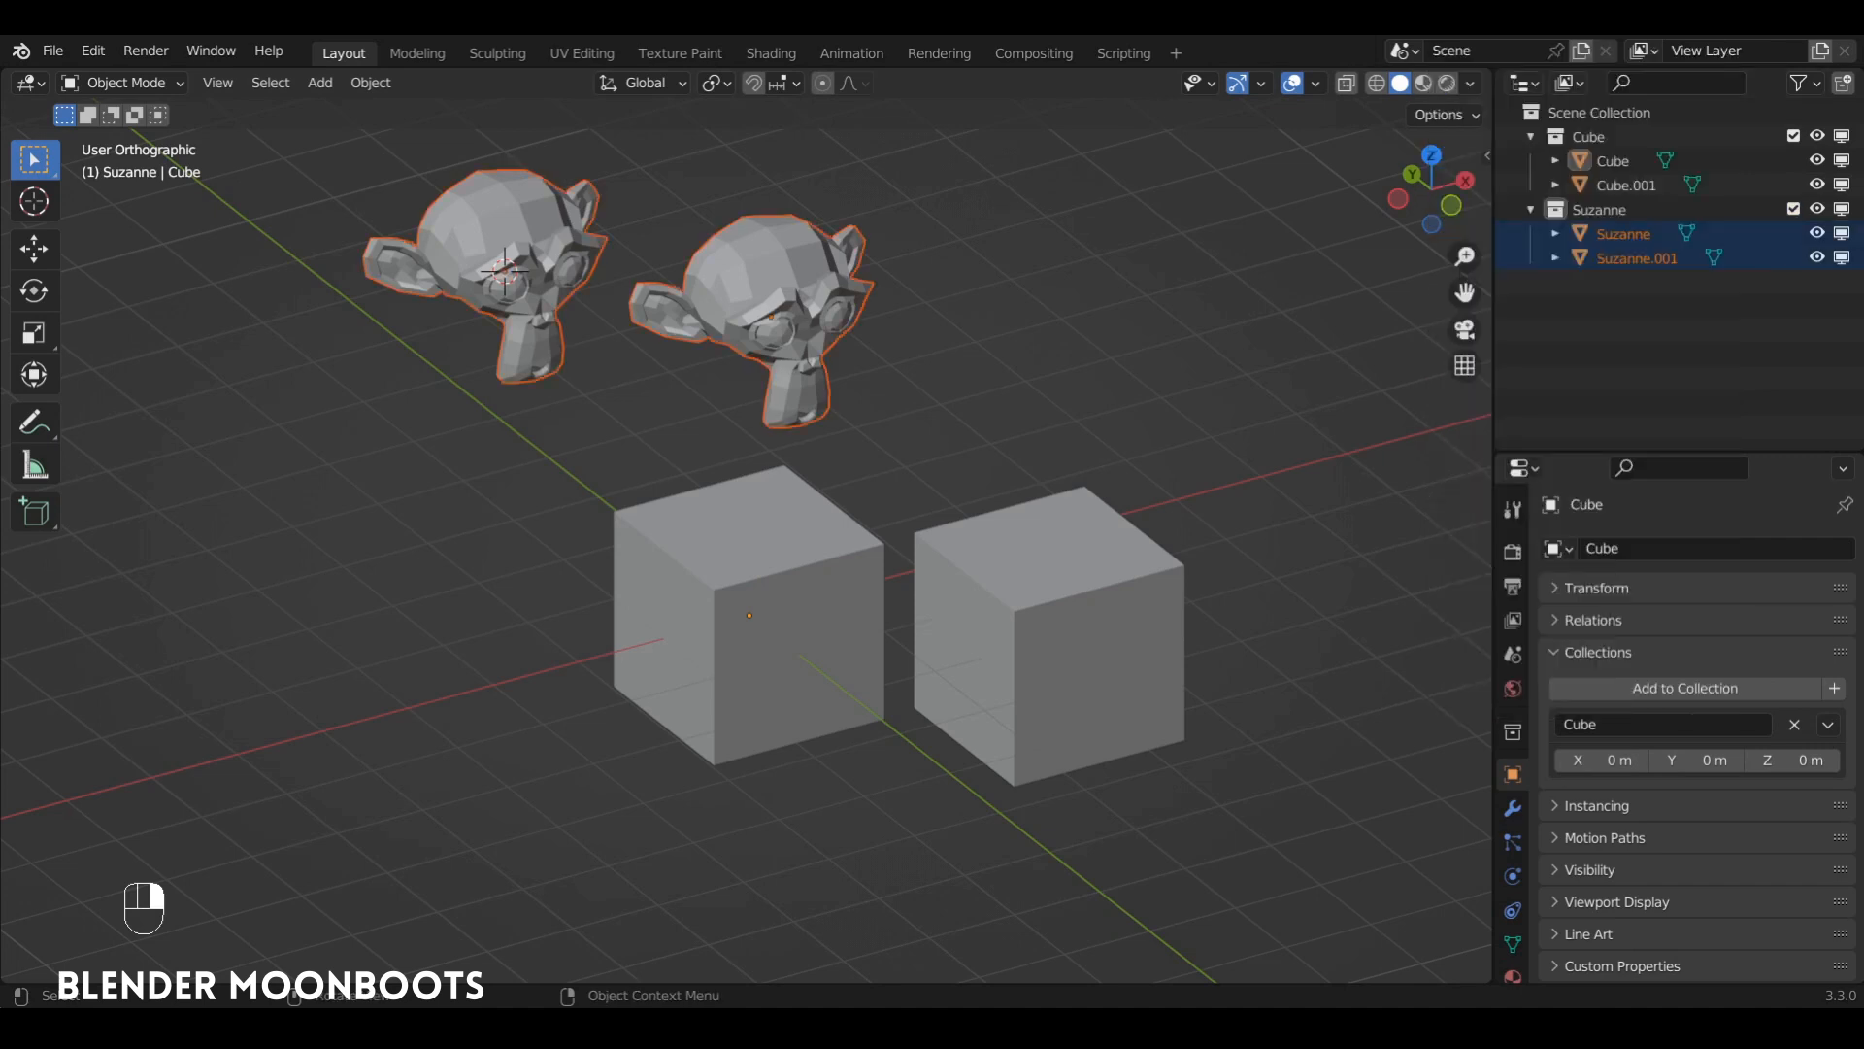
click(913, 386)
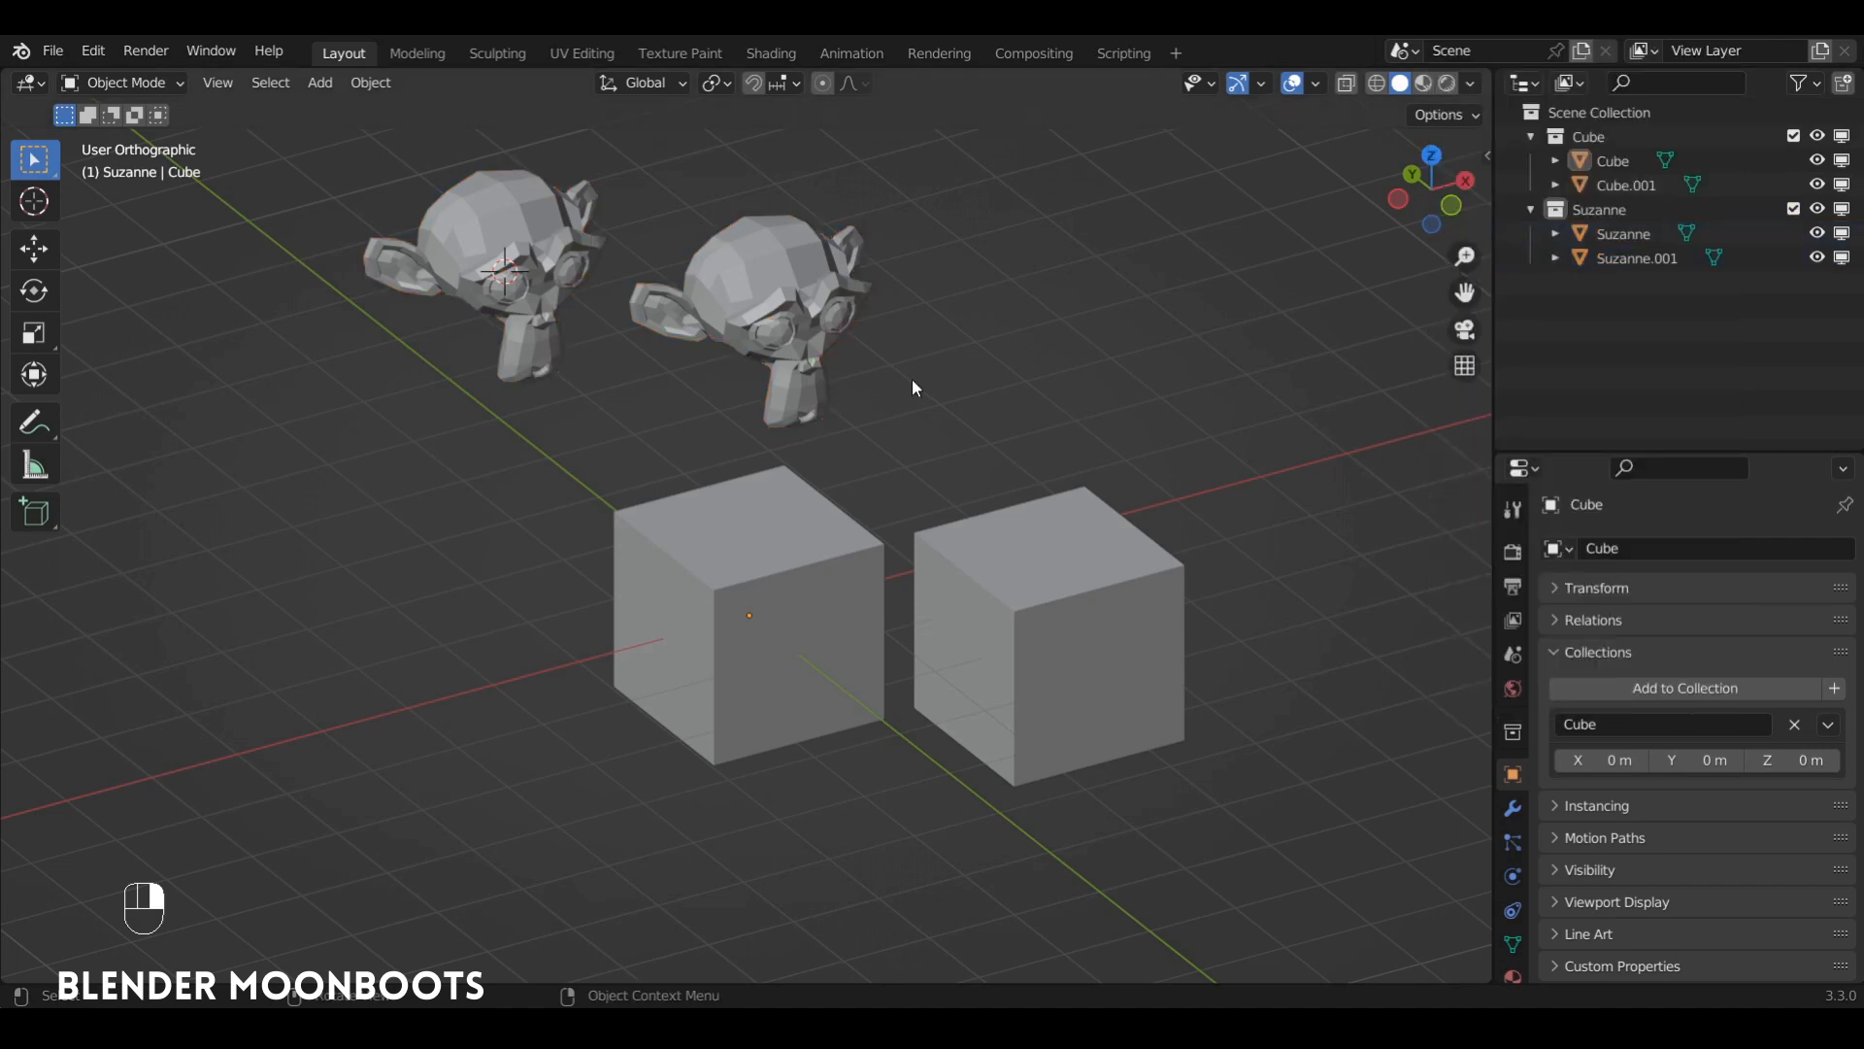
Add a cone mesh to the scene inside the active Suzanne collection
alt+drag(923, 374, 1104, 330)
key(shift+a)
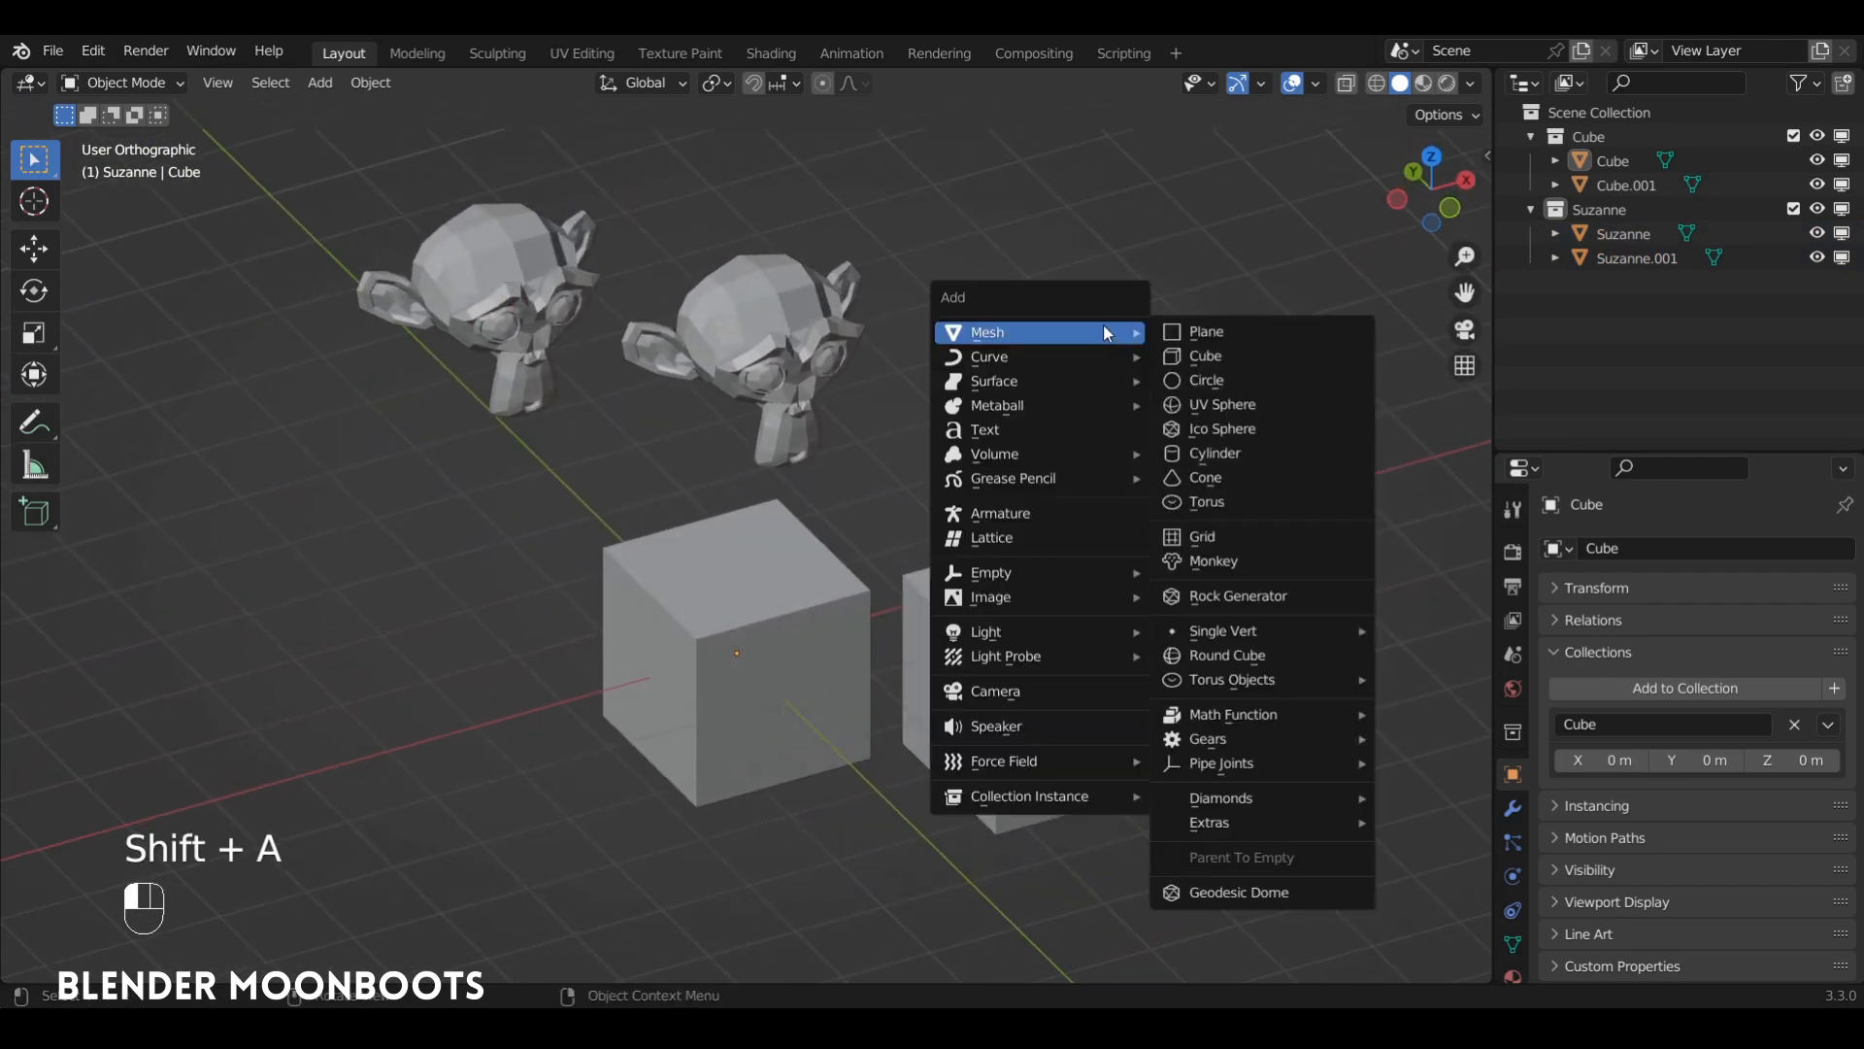
mouse_move(1092, 332)
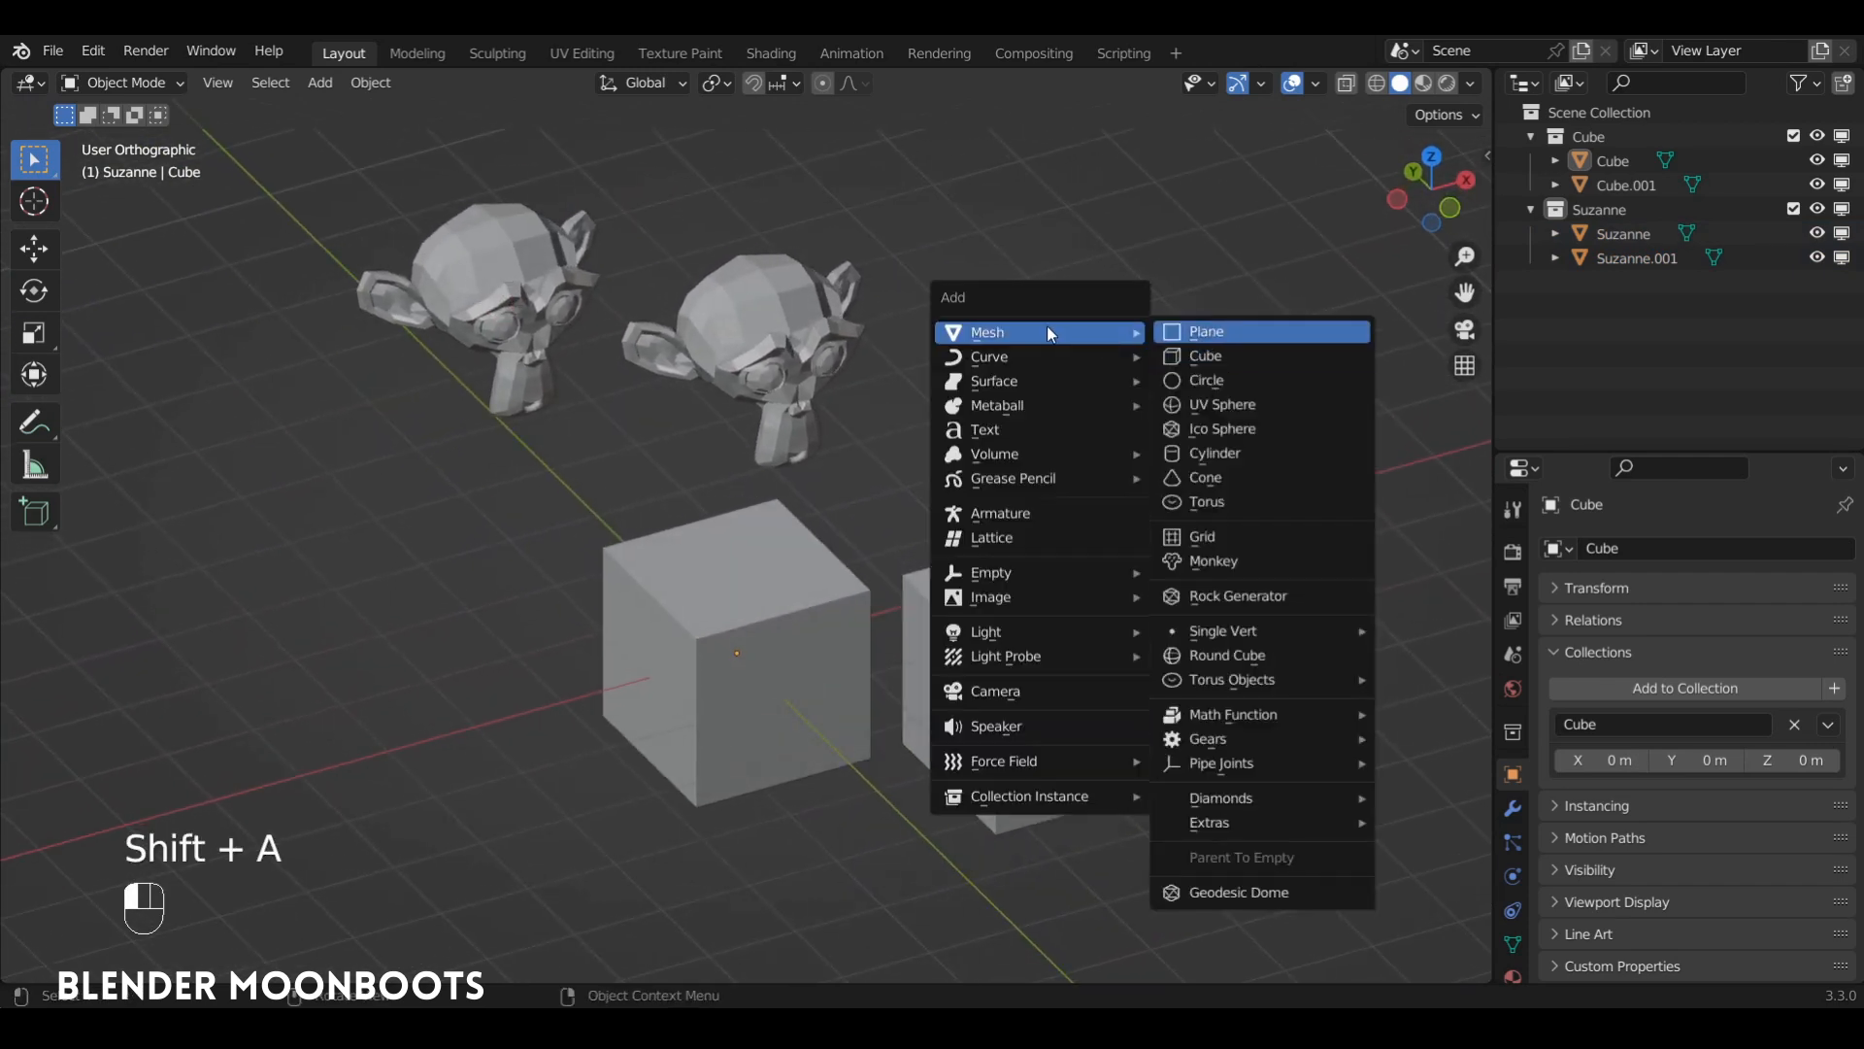
click(1230, 474)
alt+drag(1168, 425, 1046, 392)
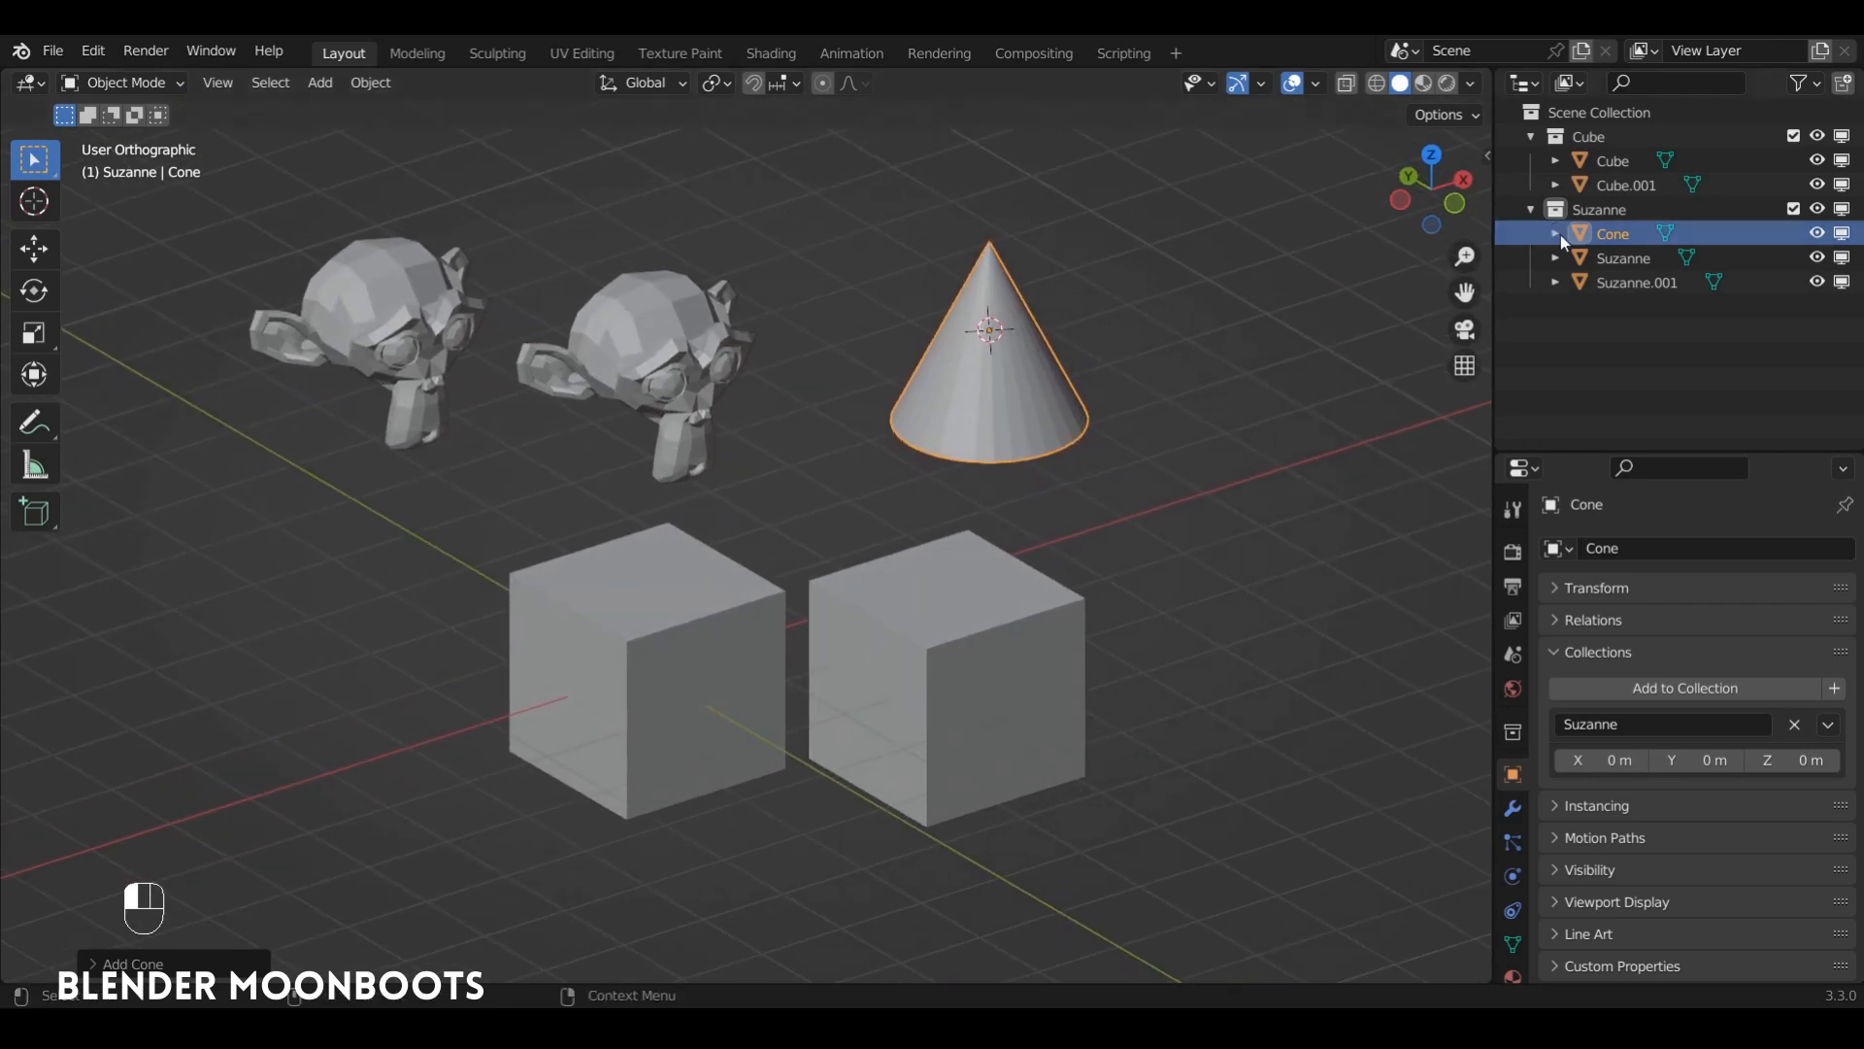
Move the cone out of the Suzanne collection into the Scene Collection and collapse the Cube and Suzanne collections
drag(1577, 235, 1592, 117)
click(1532, 136)
click(1533, 161)
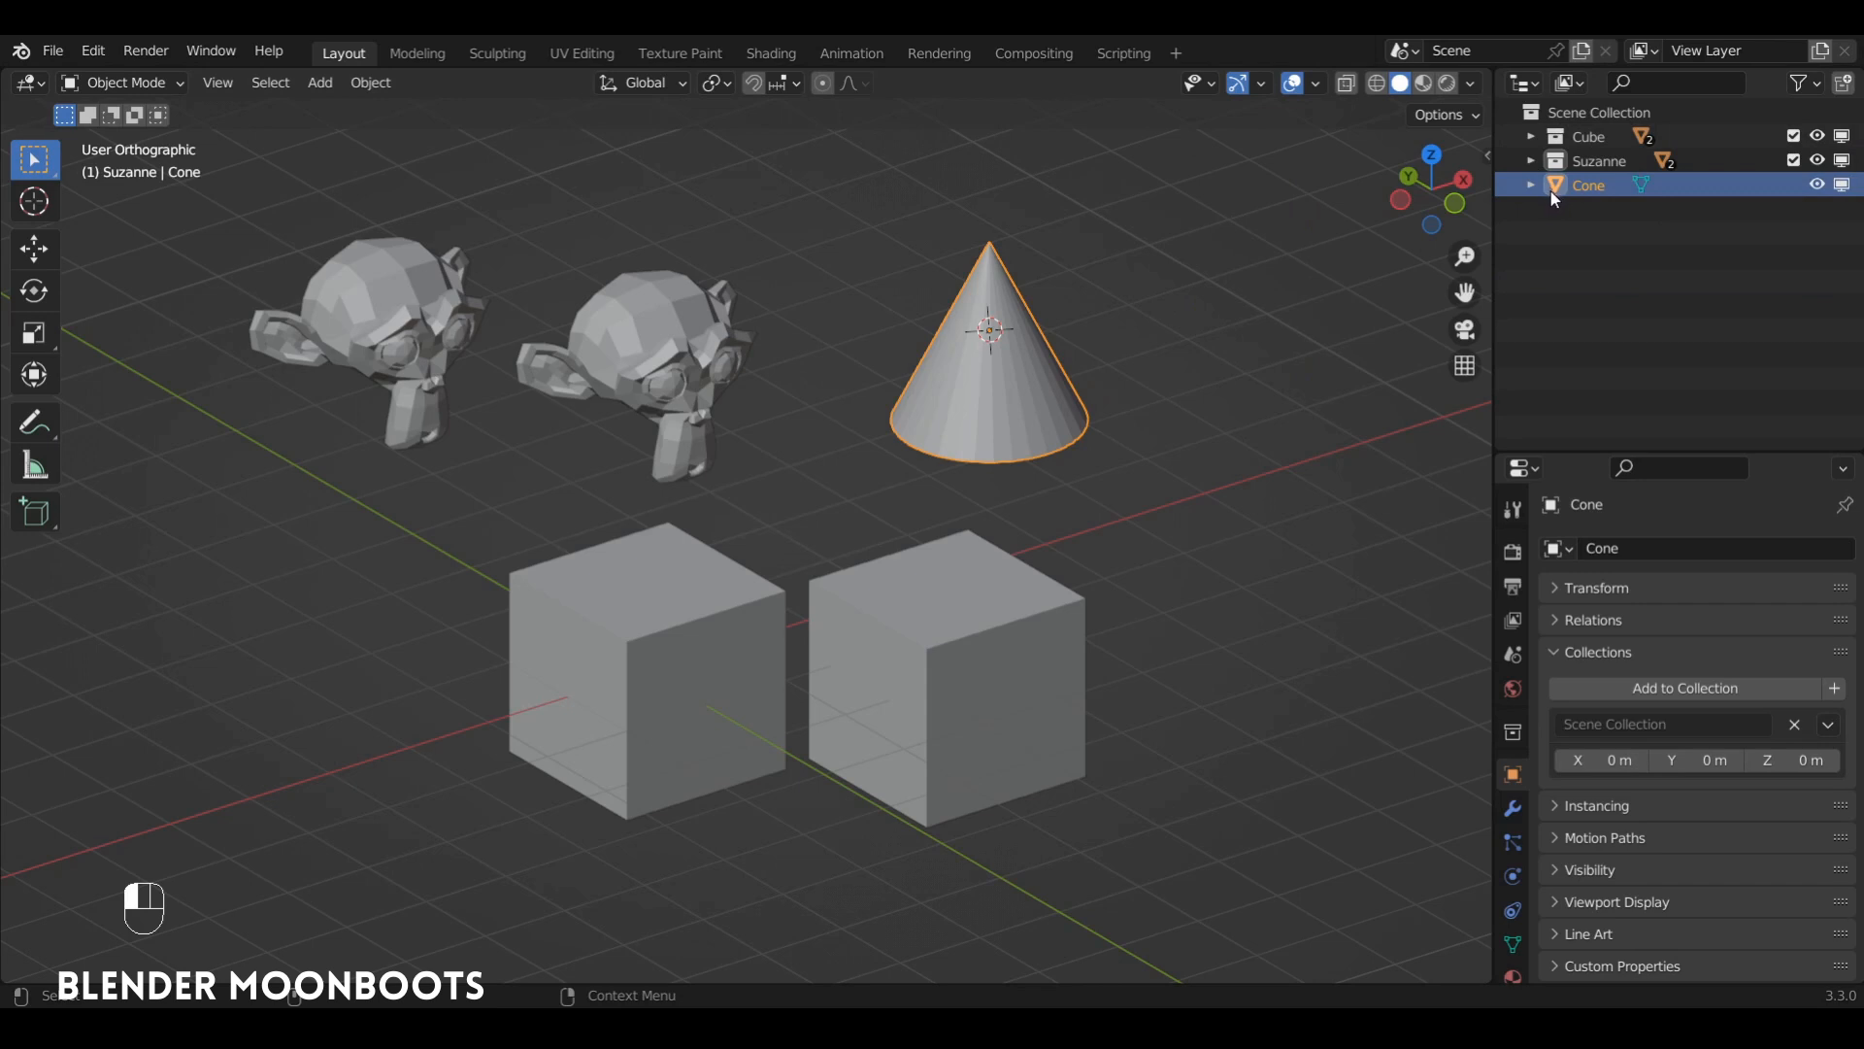
Move the selected cone into a new collection named Cone
key(m)
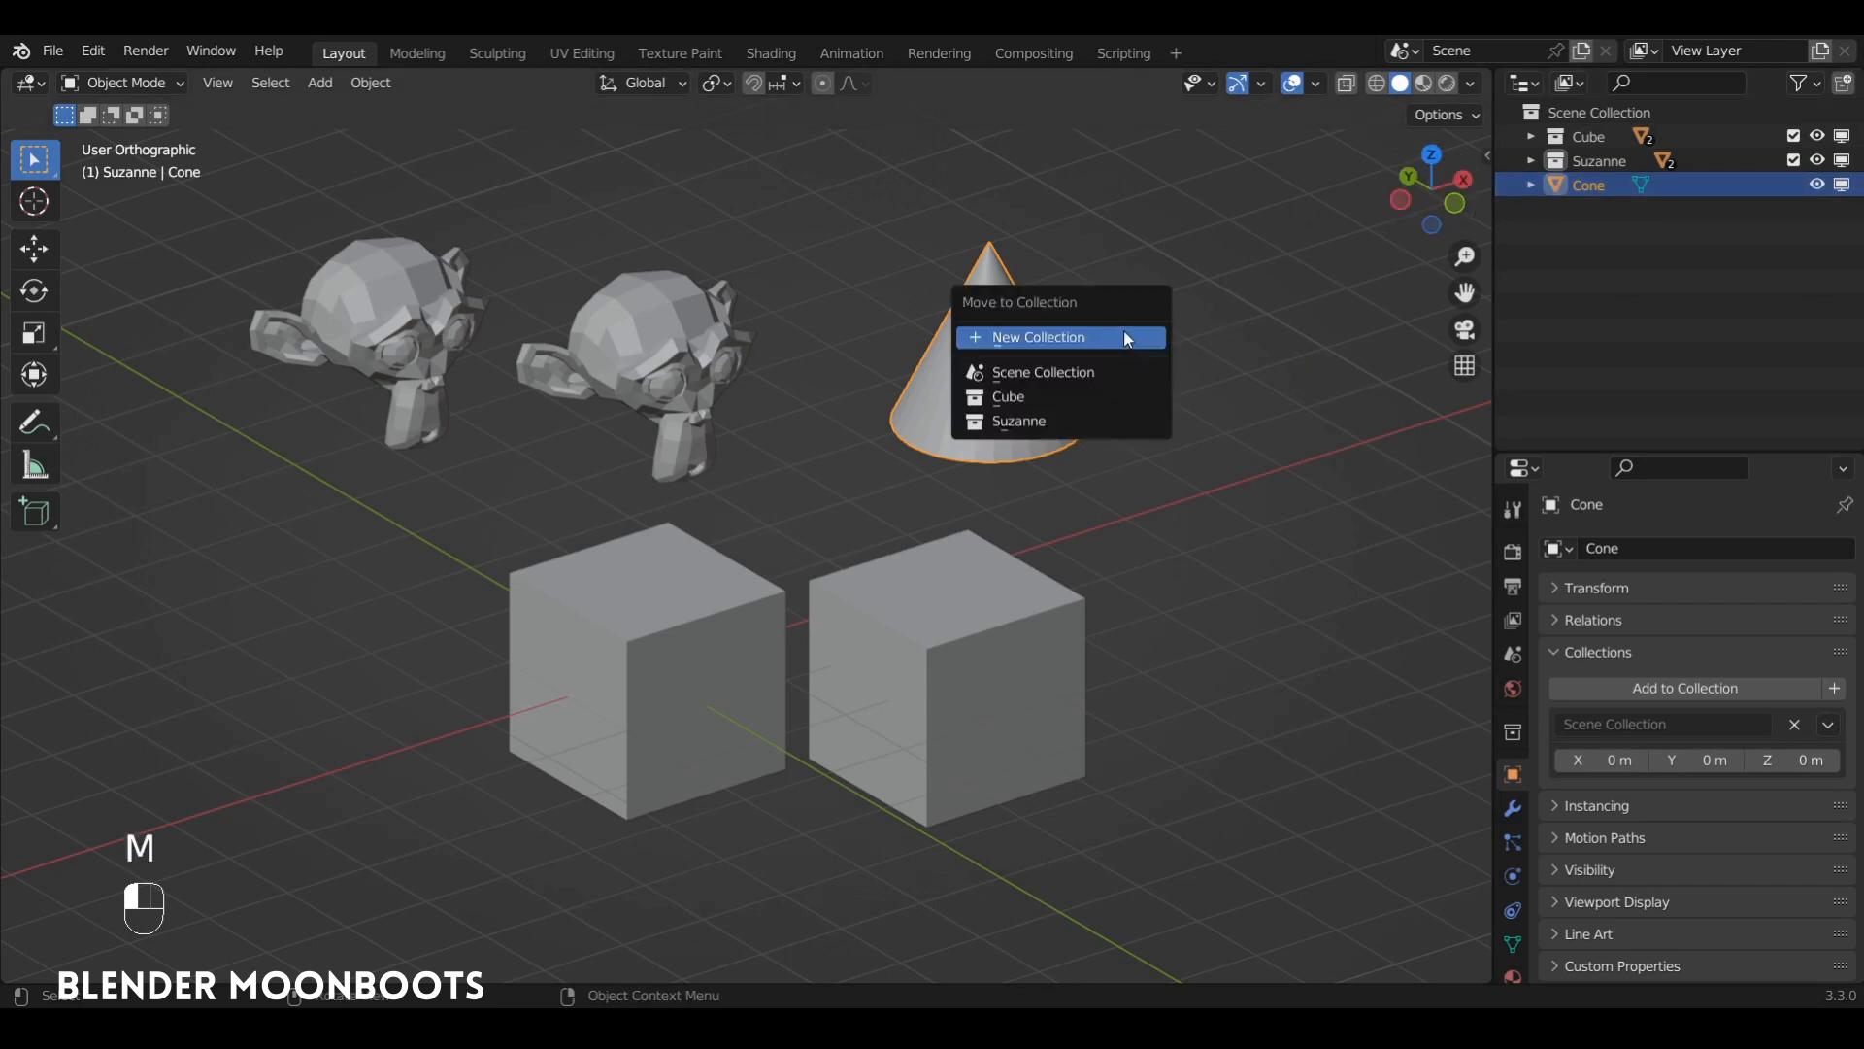
click(1124, 335)
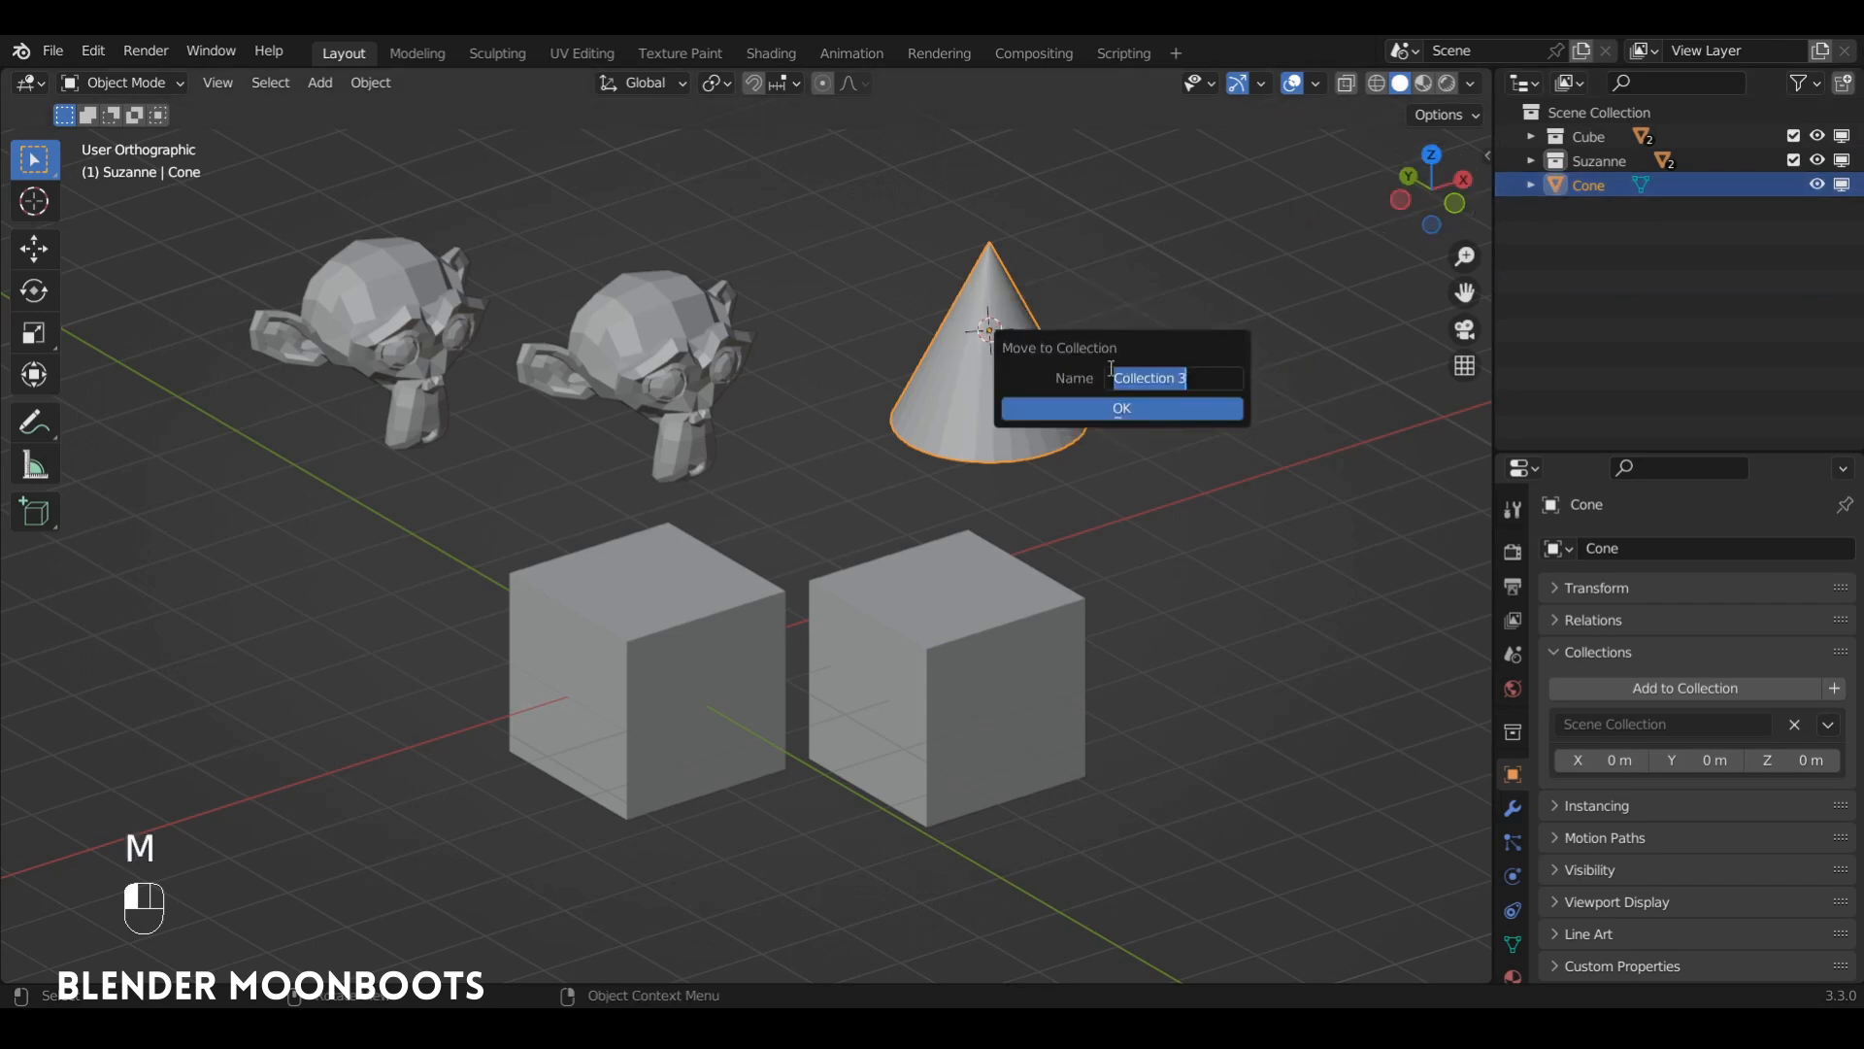
text(Cone)
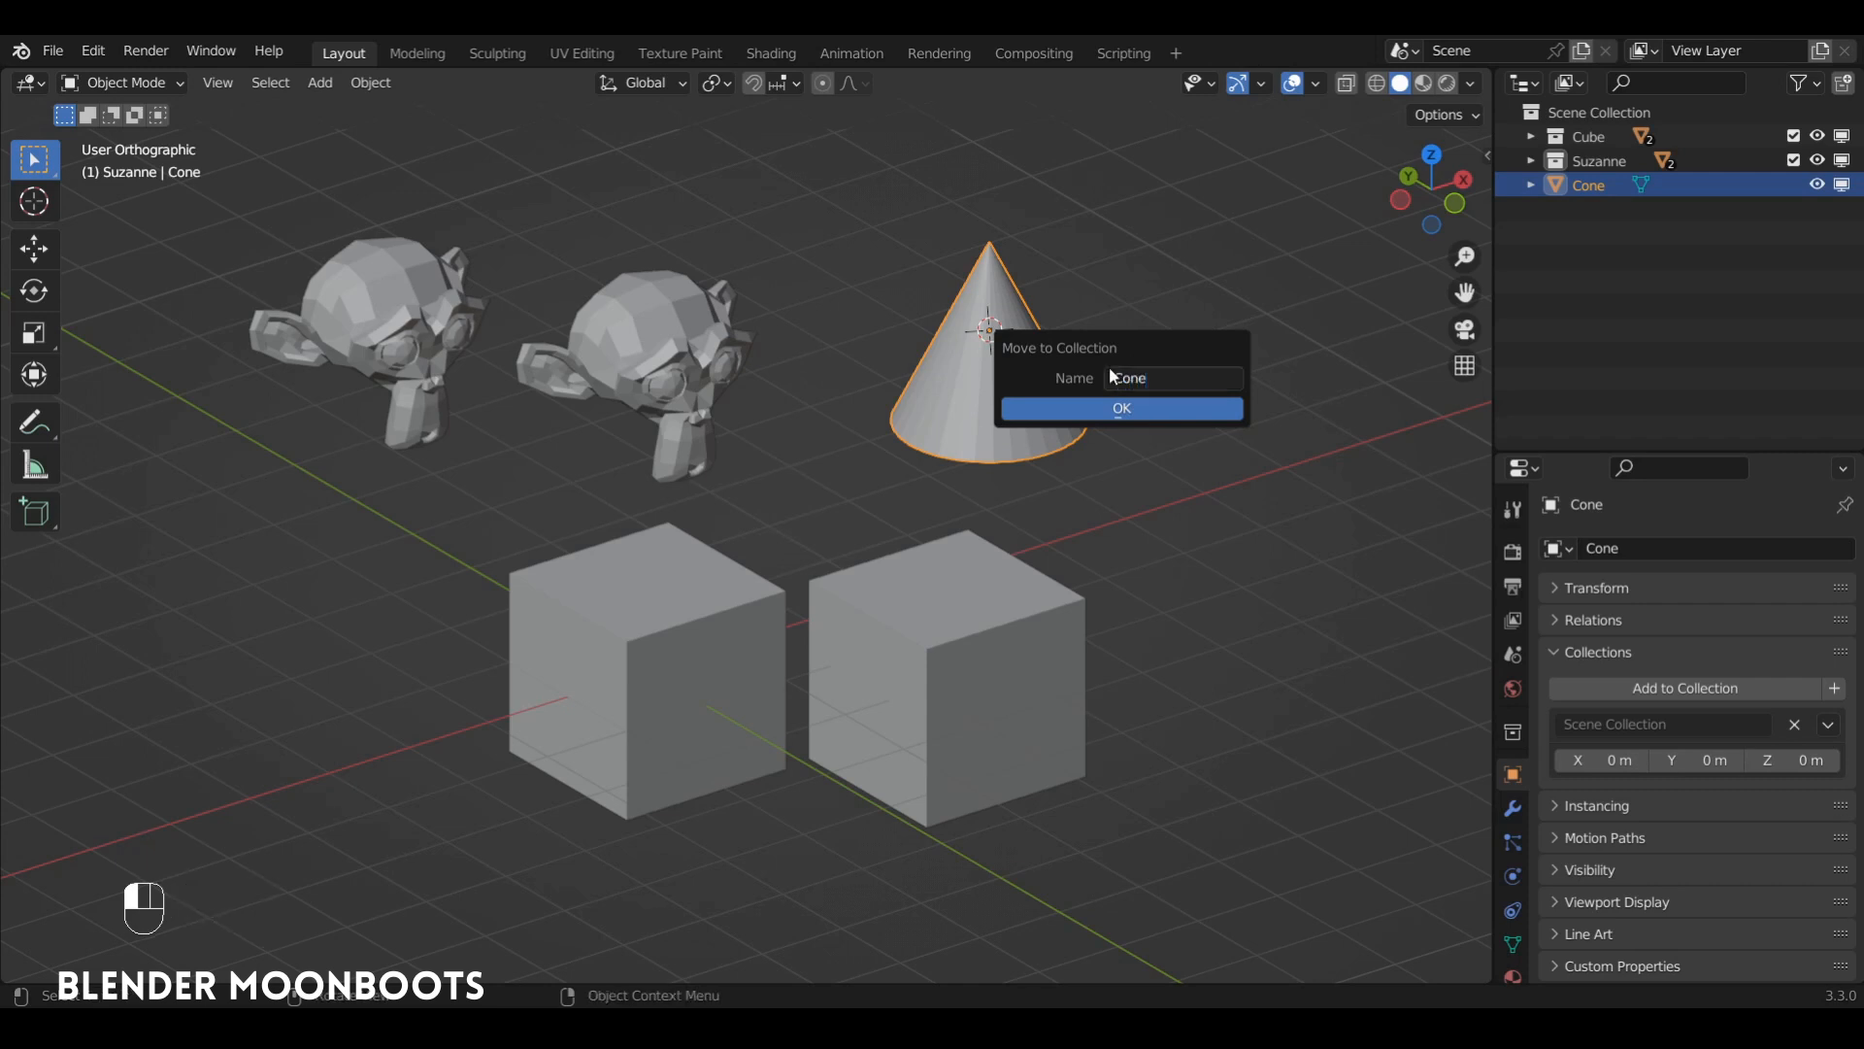
key(Return)
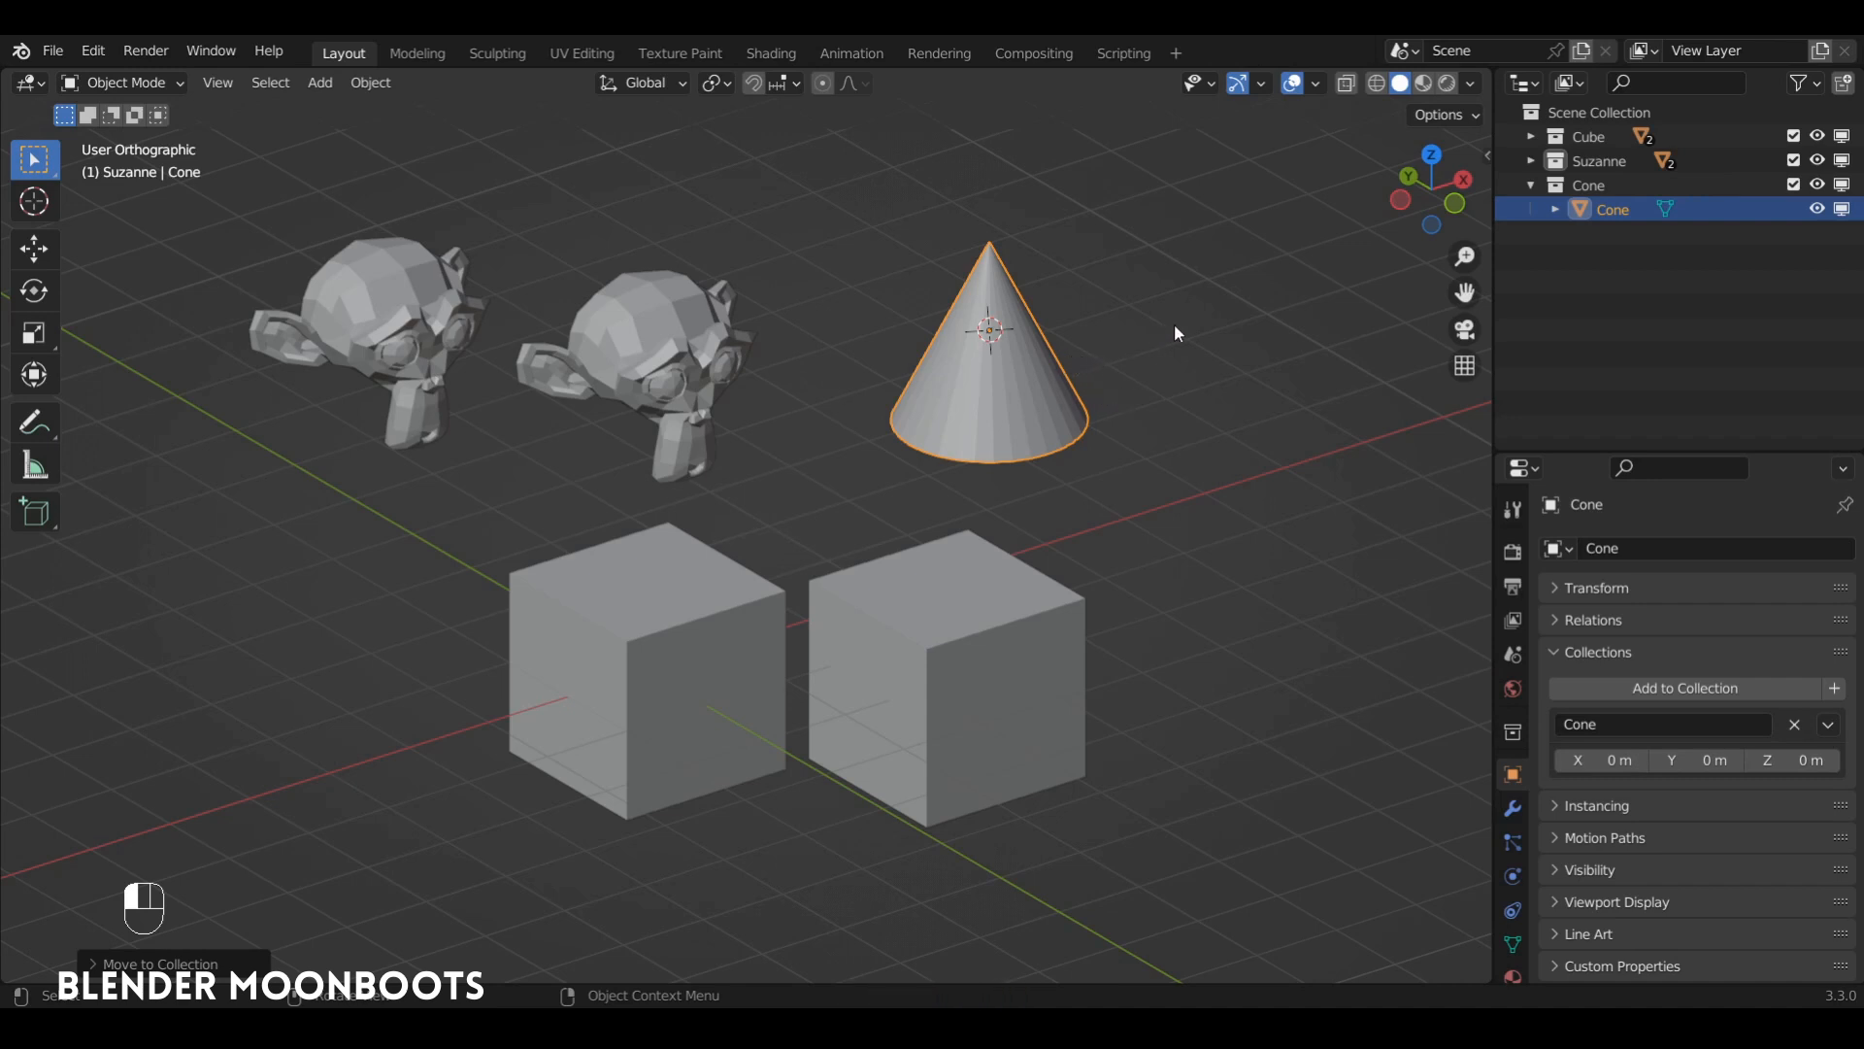
Link the cone to the Suzanne collection as well and expand that collection's contents
key(shift+m)
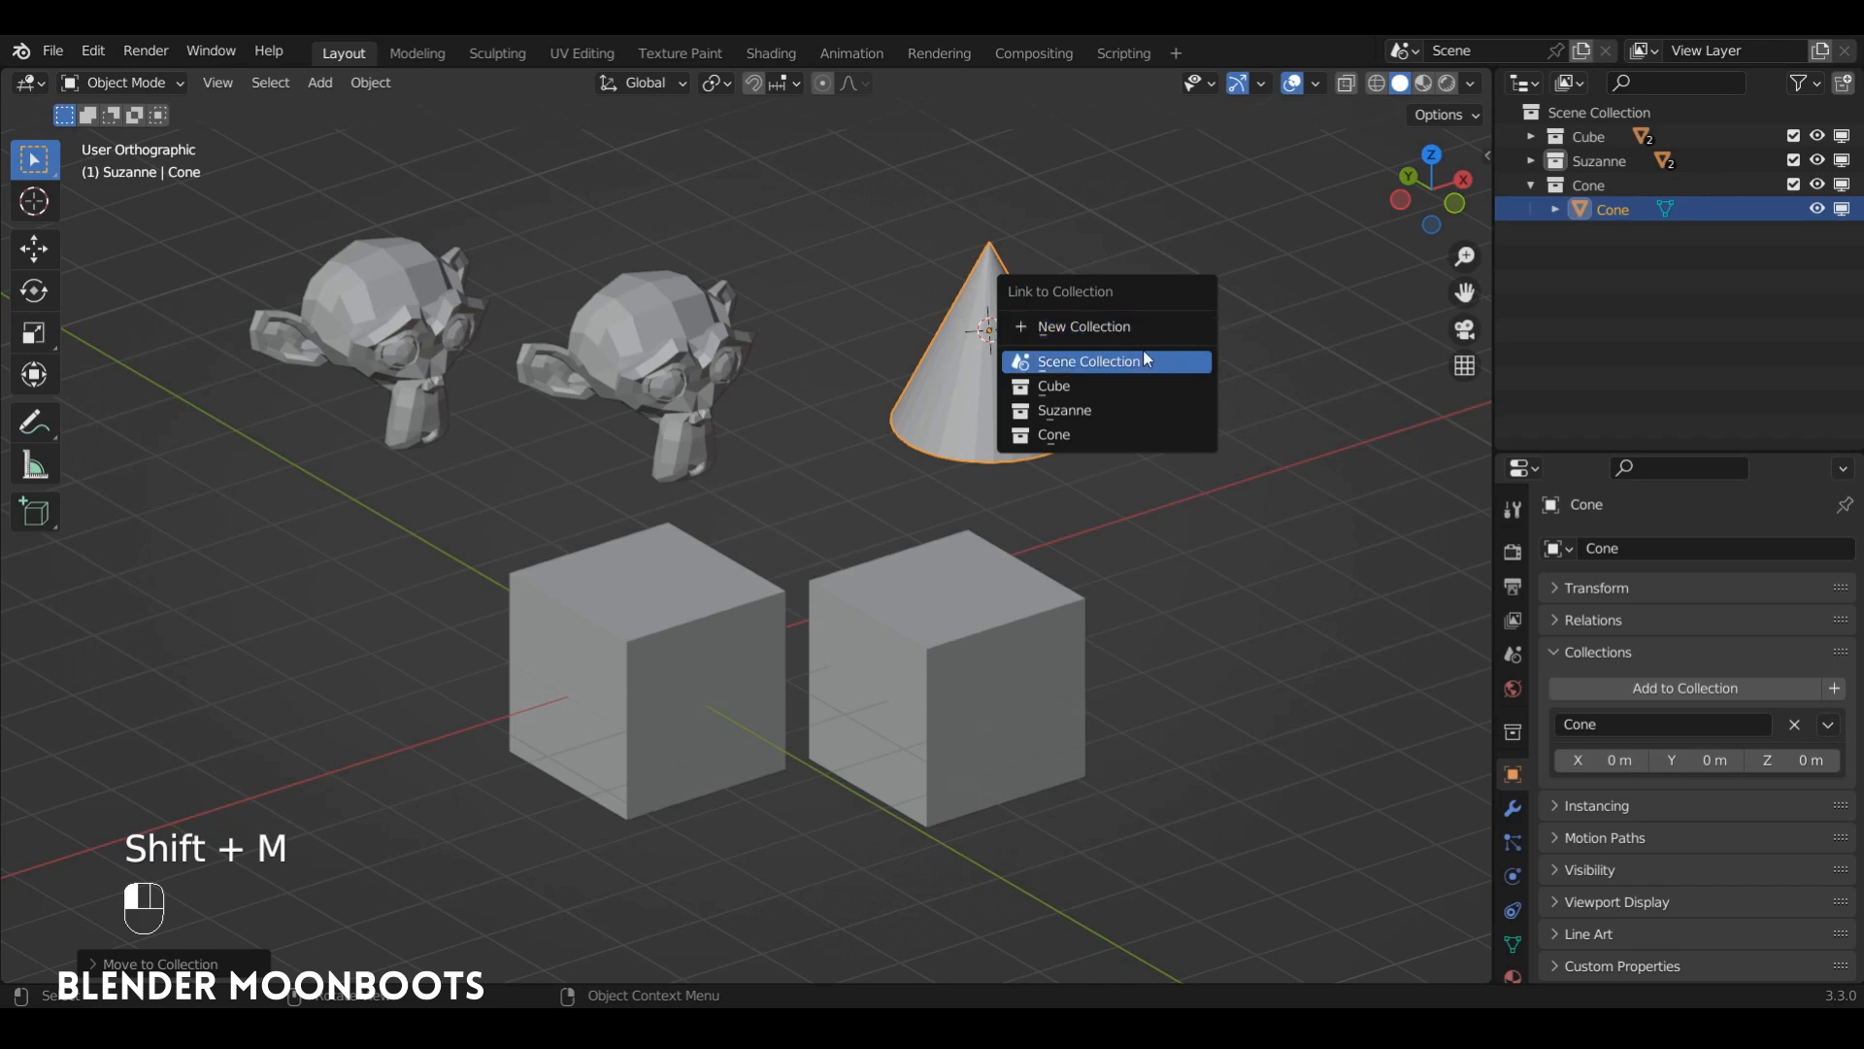
click(1137, 411)
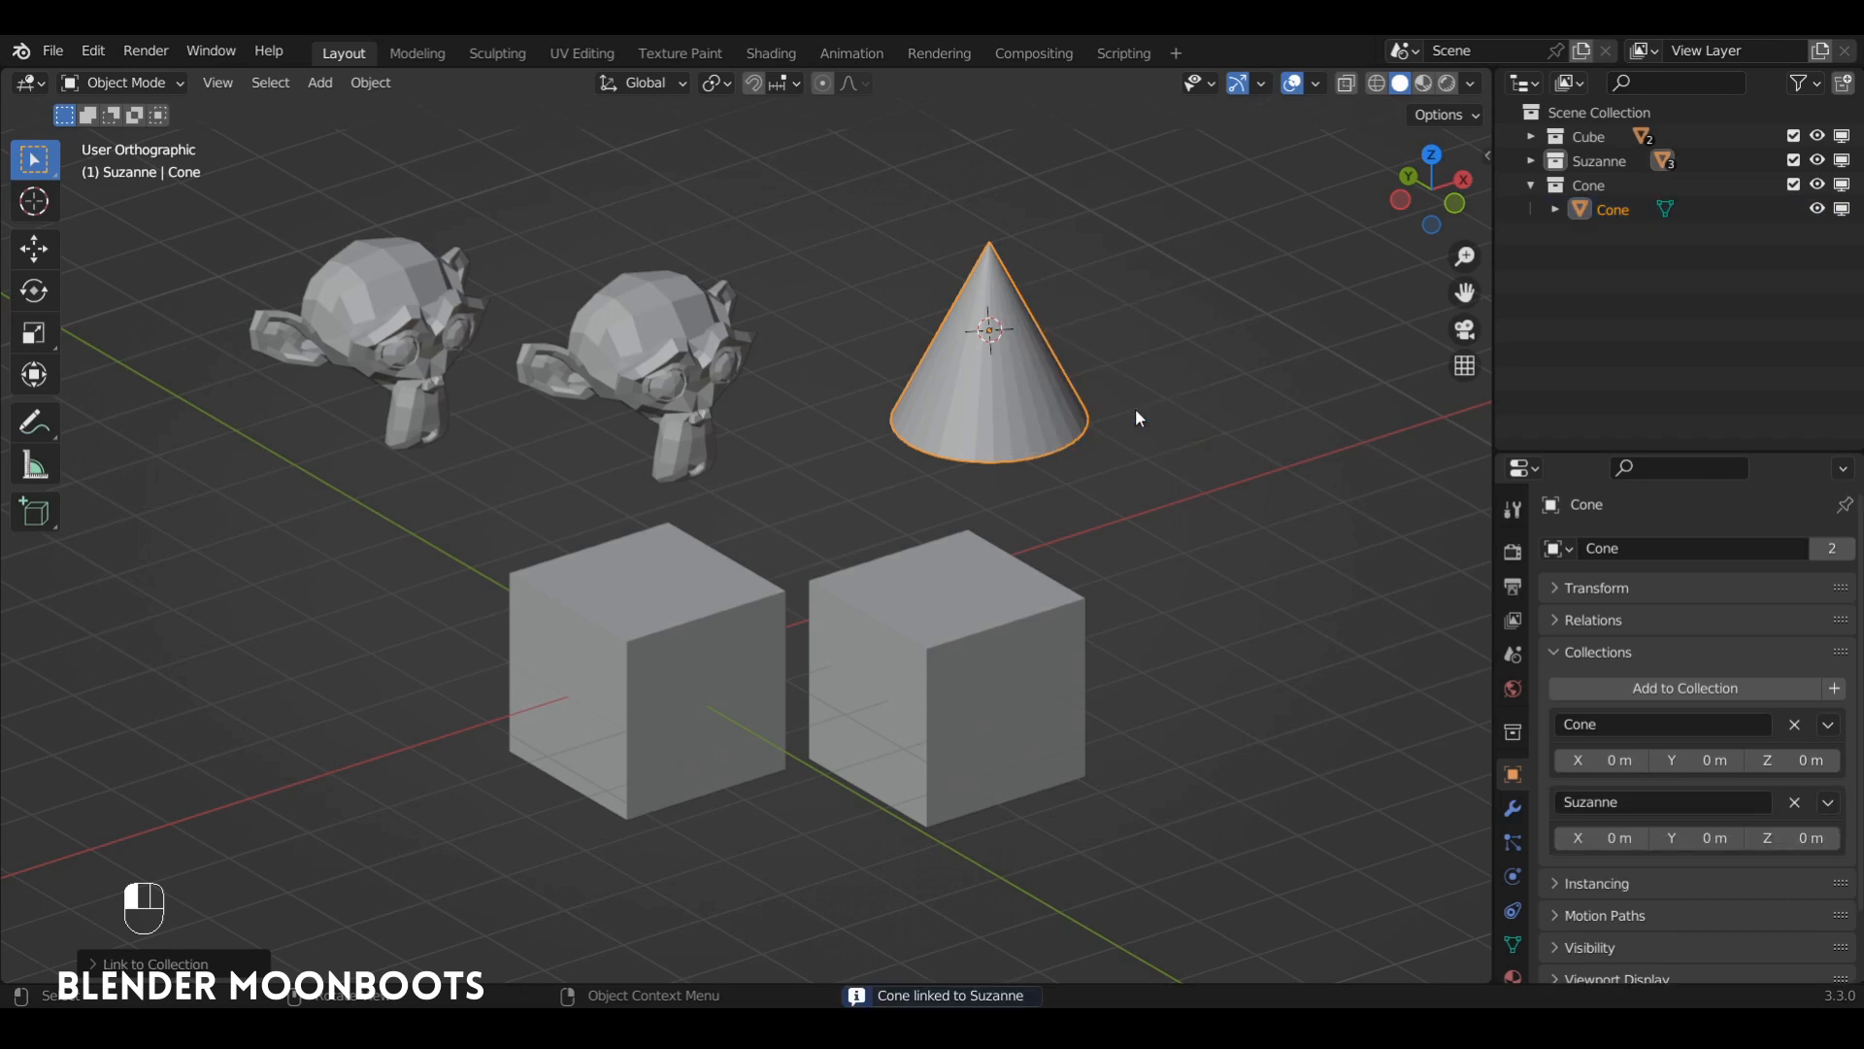
click(1531, 162)
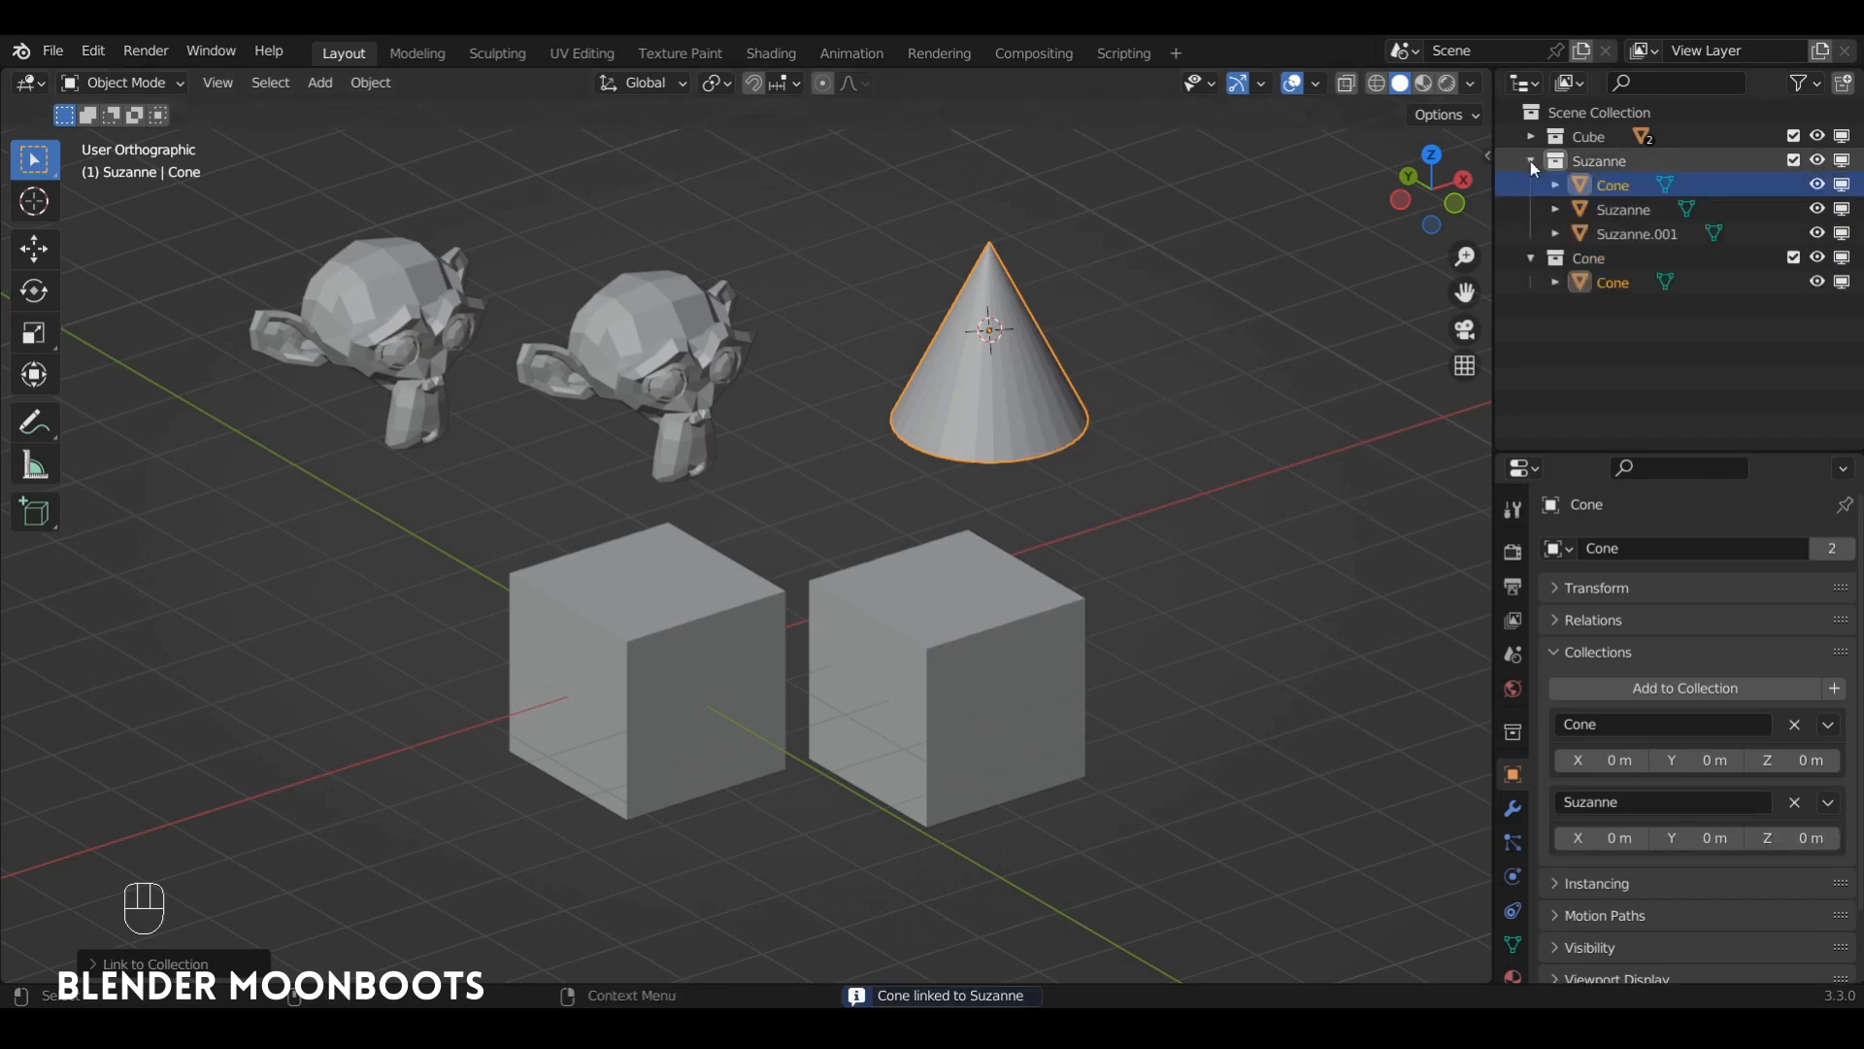
Compare the cone's entries in the Suzanne and Cone collections by selecting each one in turn
click(1628, 227)
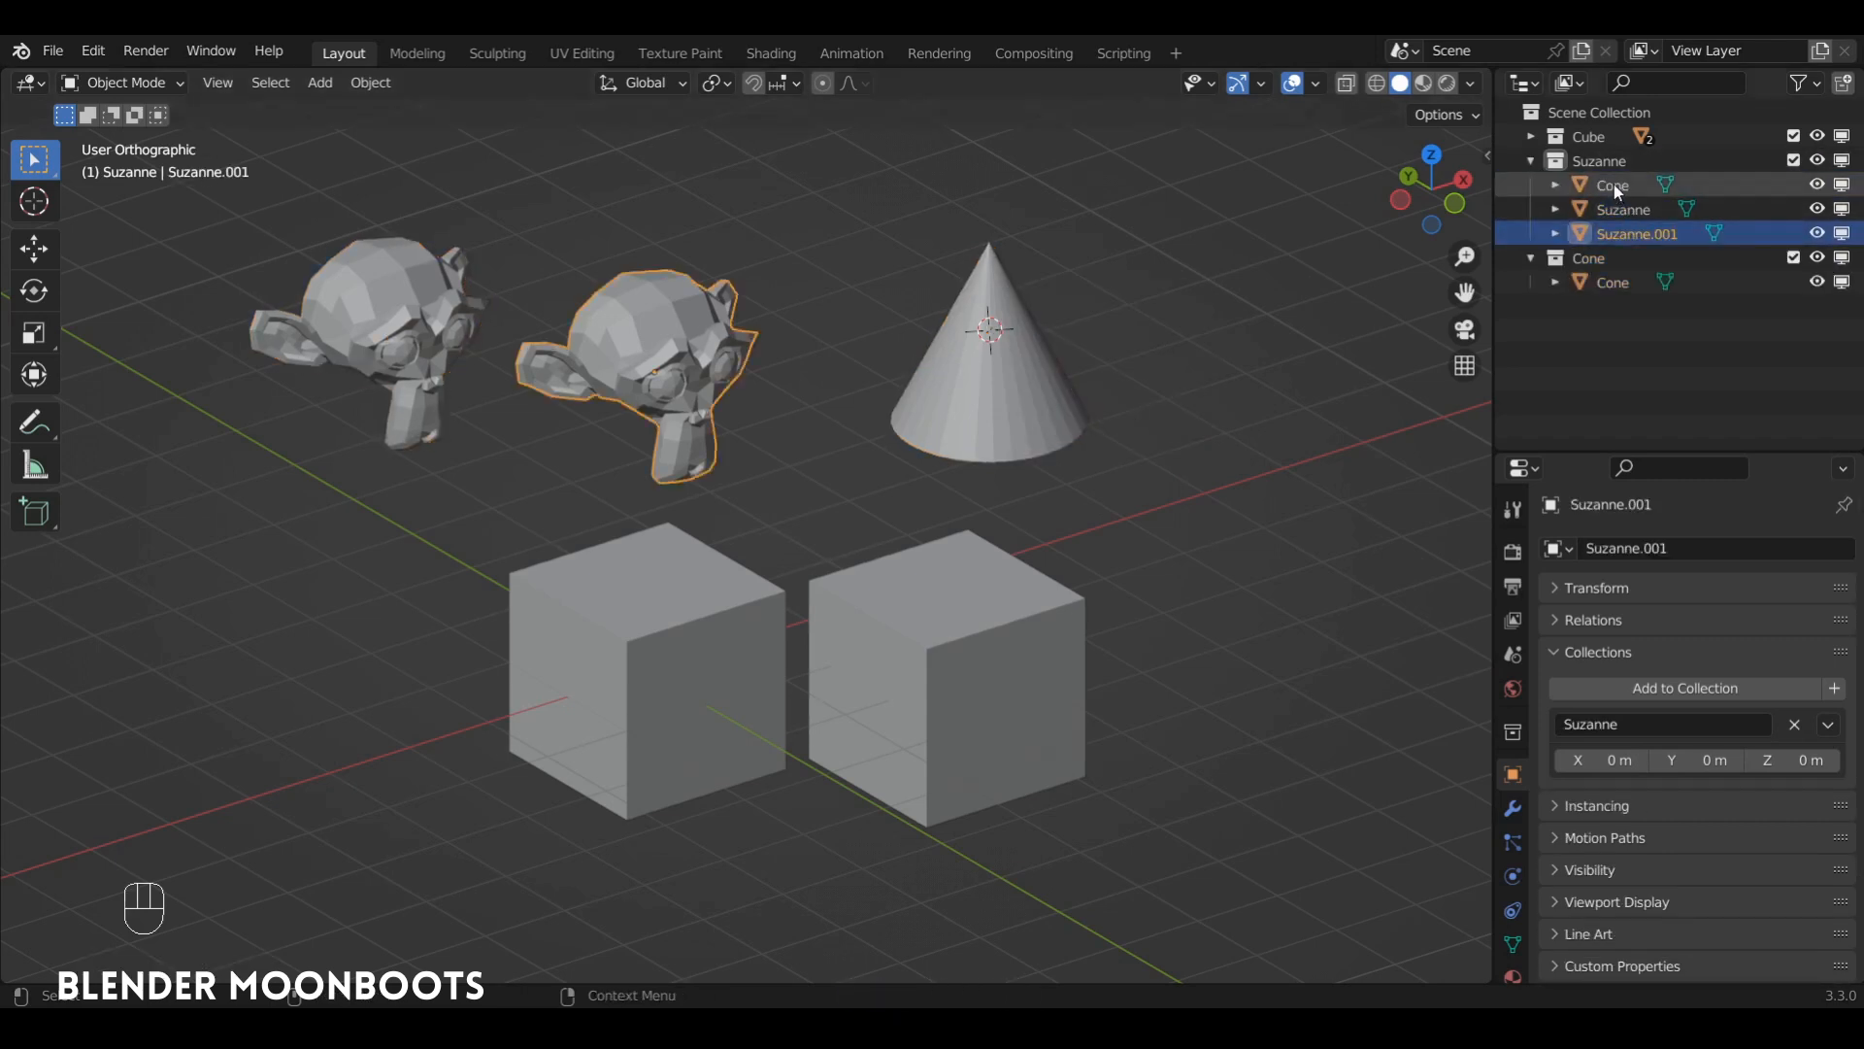
click(1629, 188)
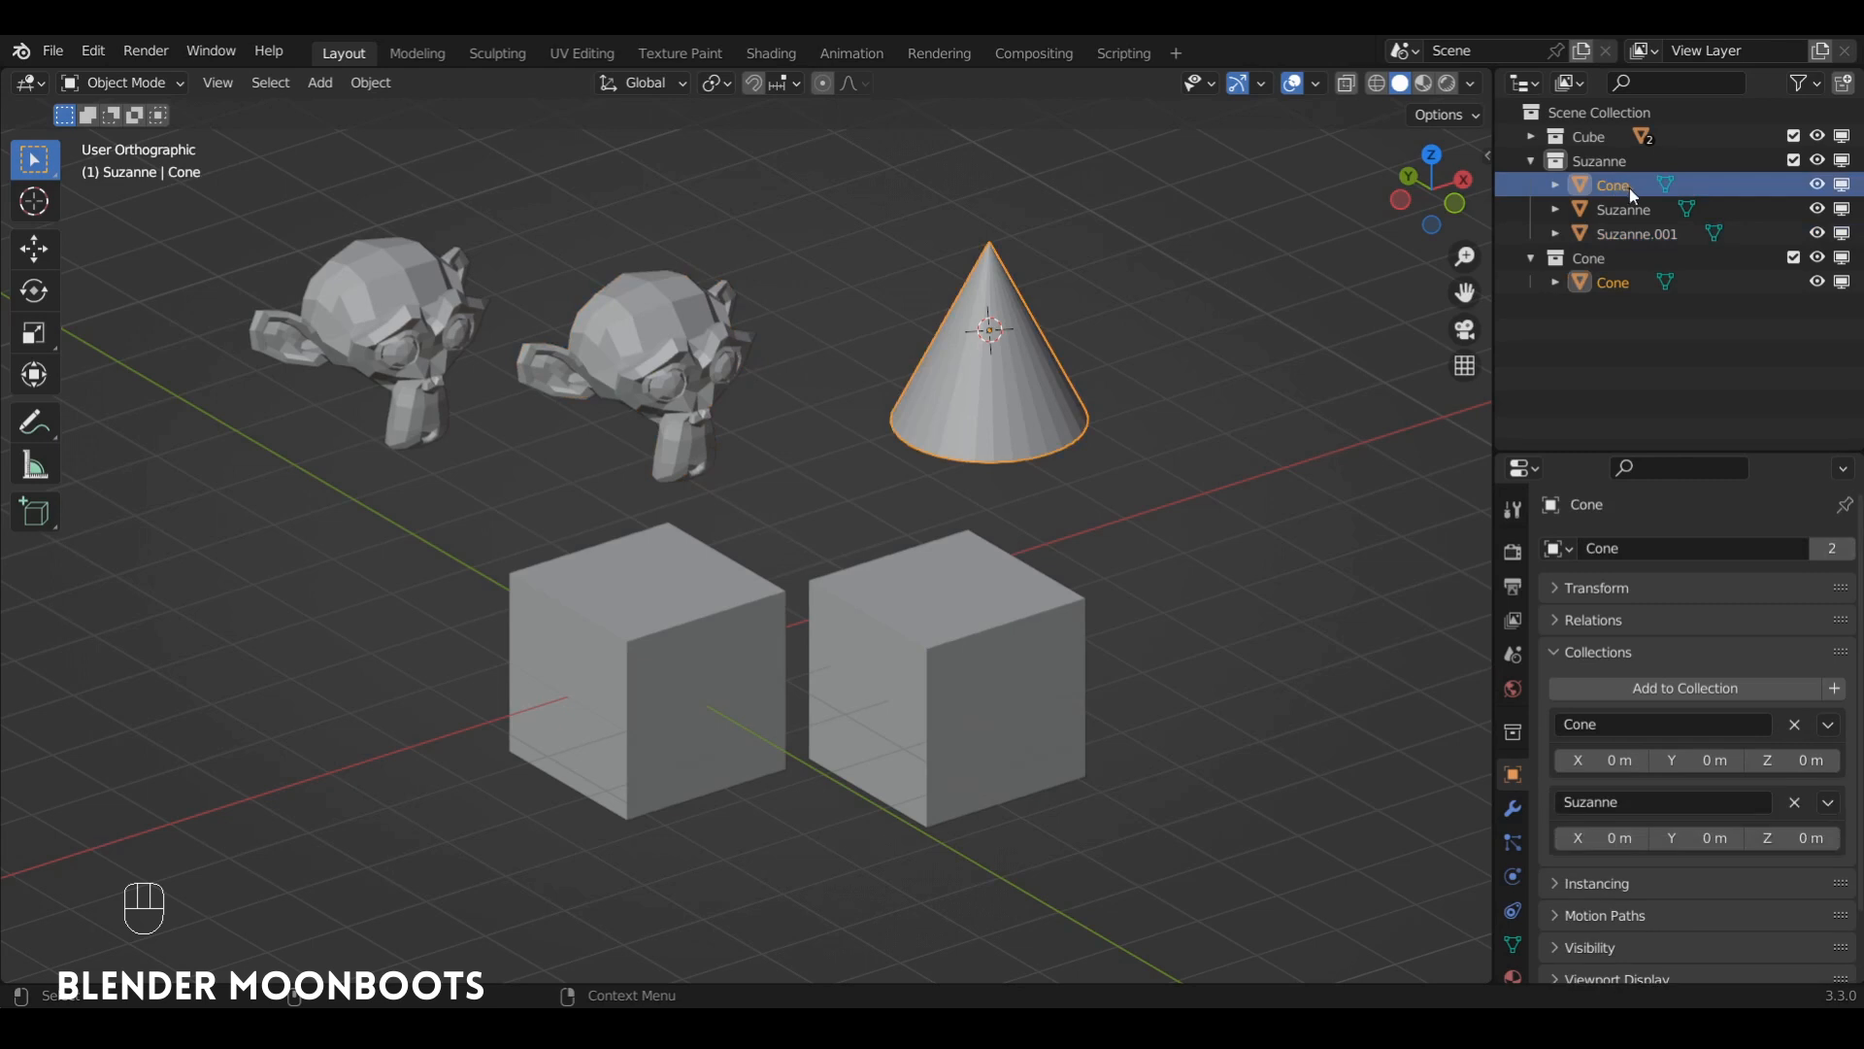
click(1612, 282)
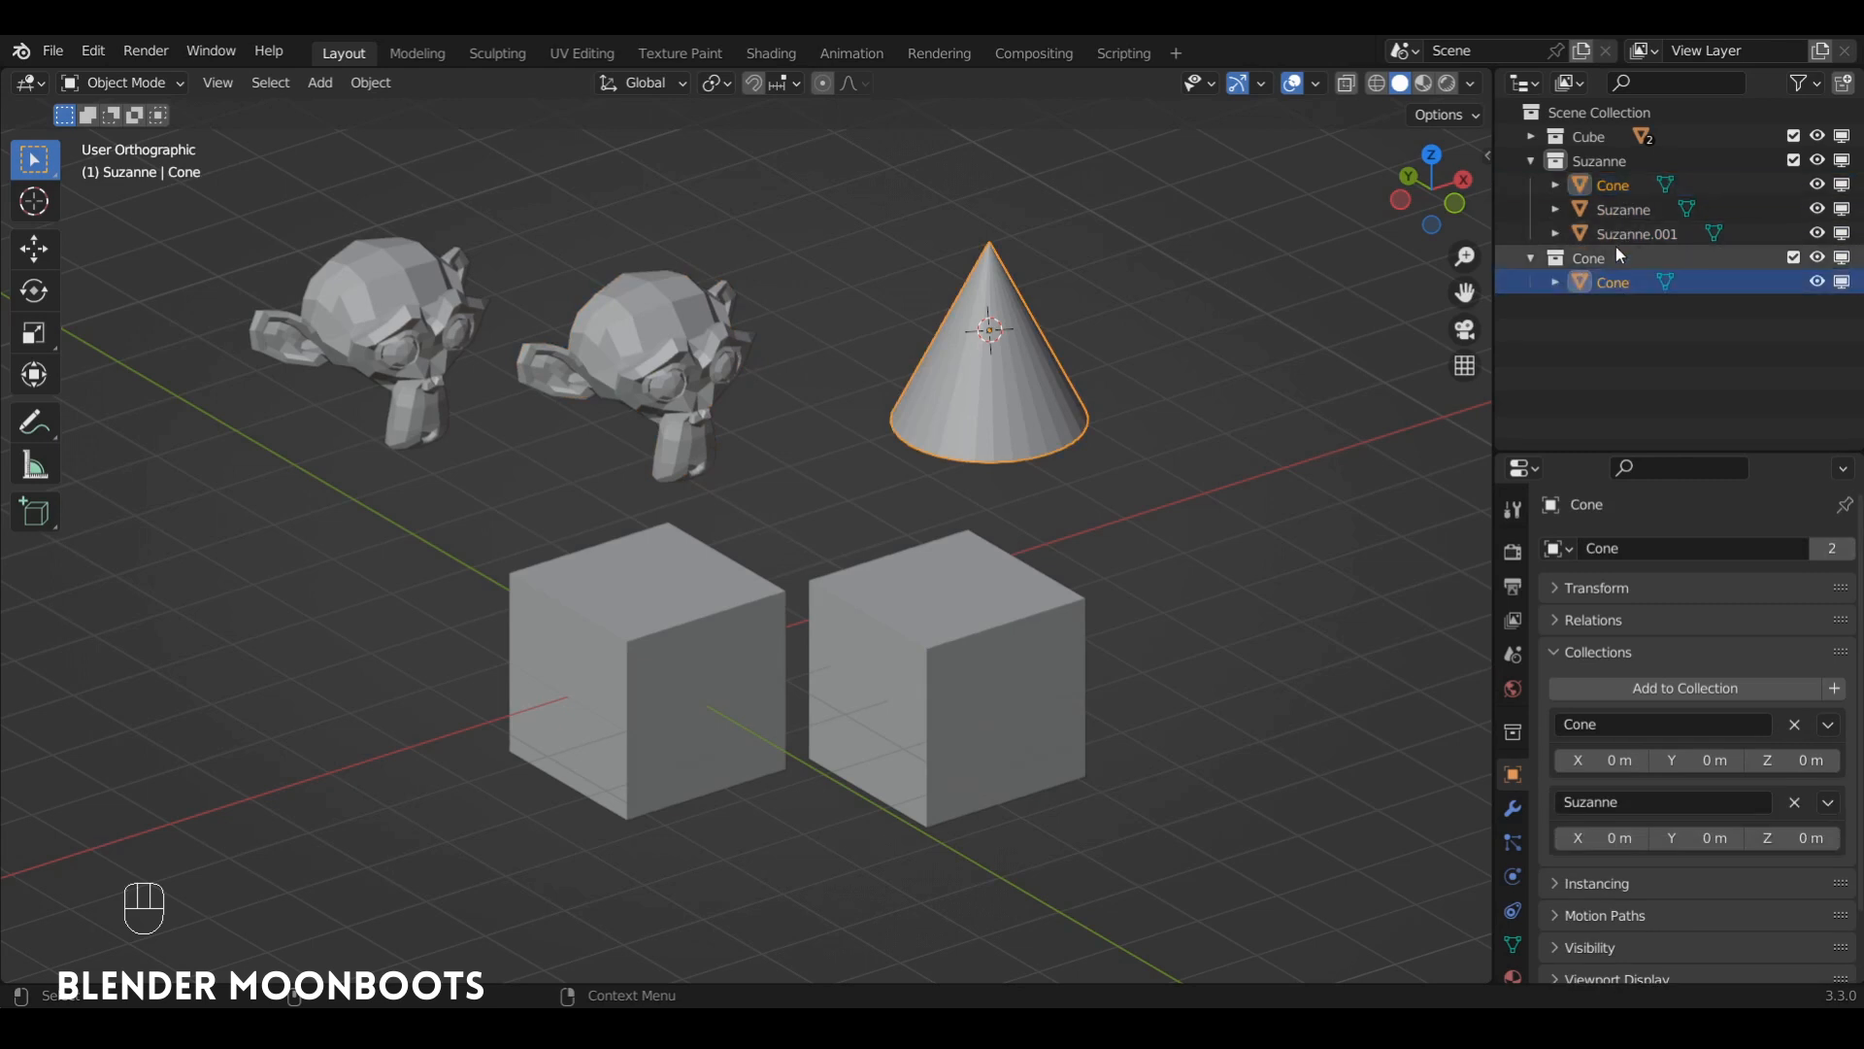
click(1620, 188)
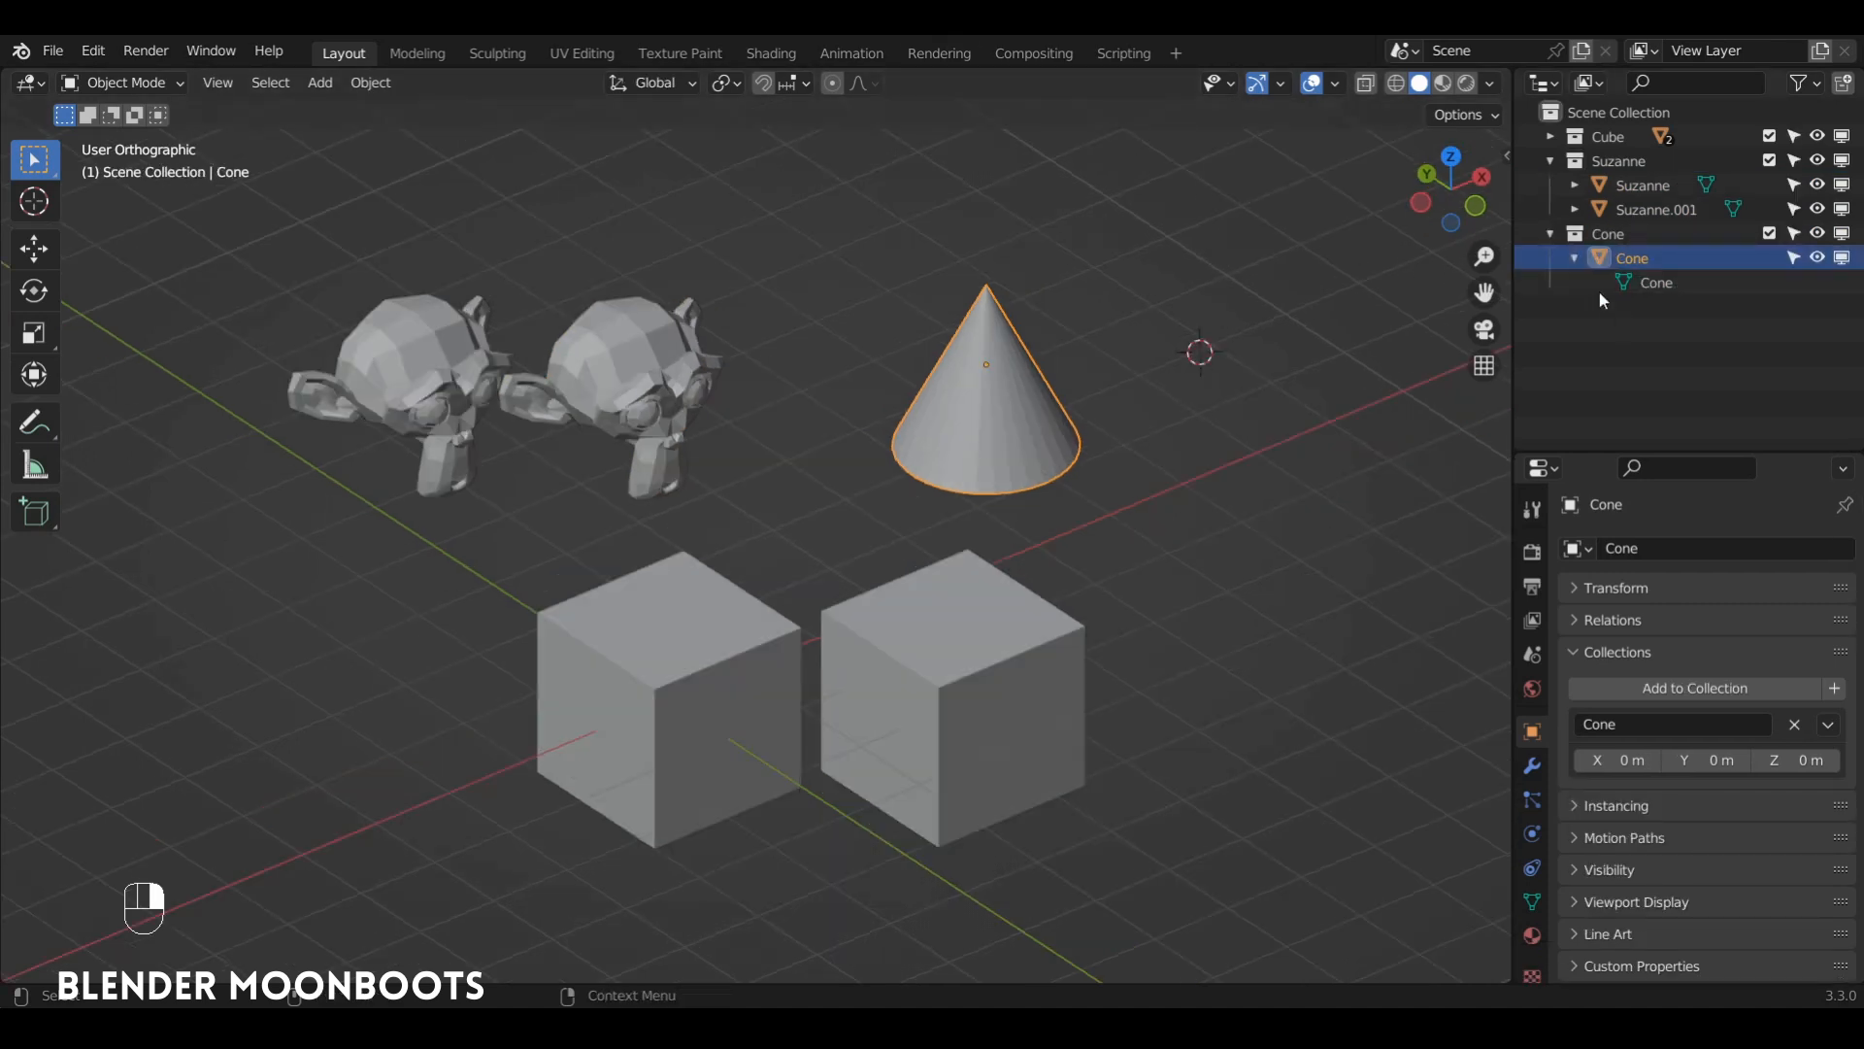
Link the cone from the Cone collection into the Suzanne collection directly in the scene hierarchy
drag(1598, 254, 1641, 173)
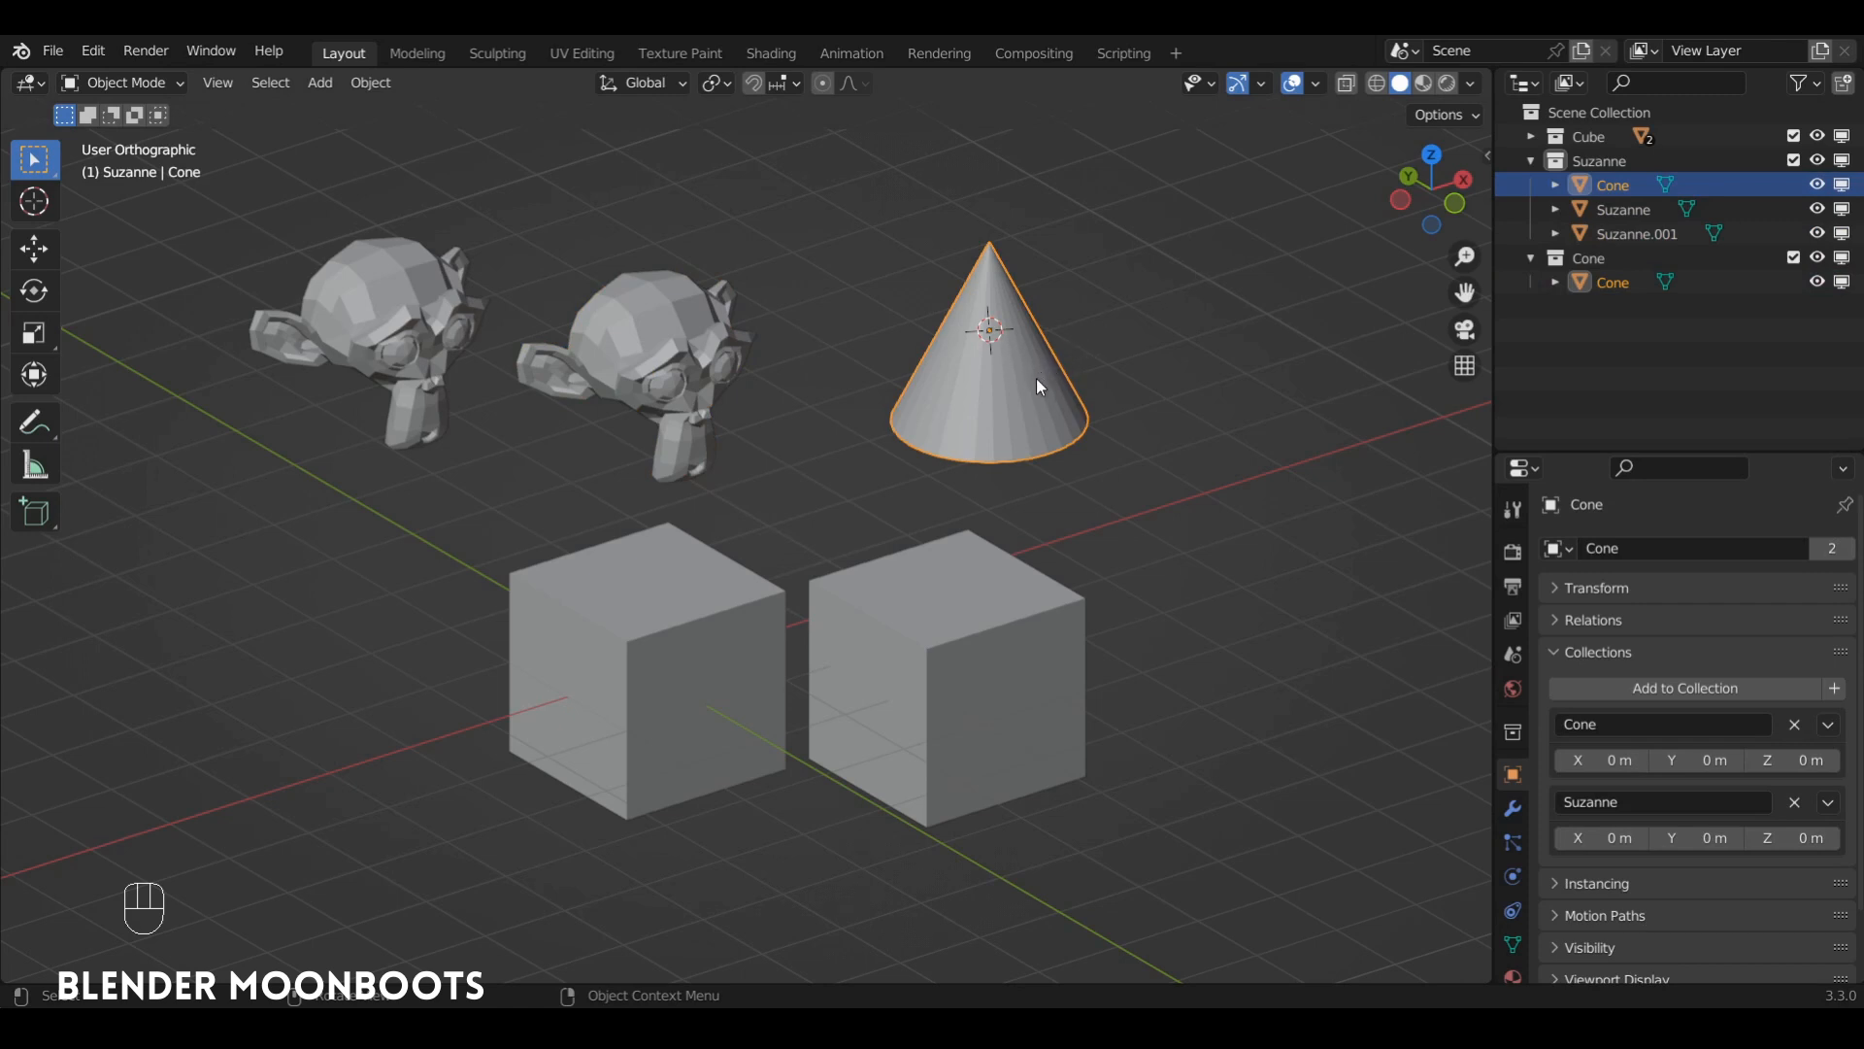
Try moving and deleting the linked cone, undoing each change
key(g)
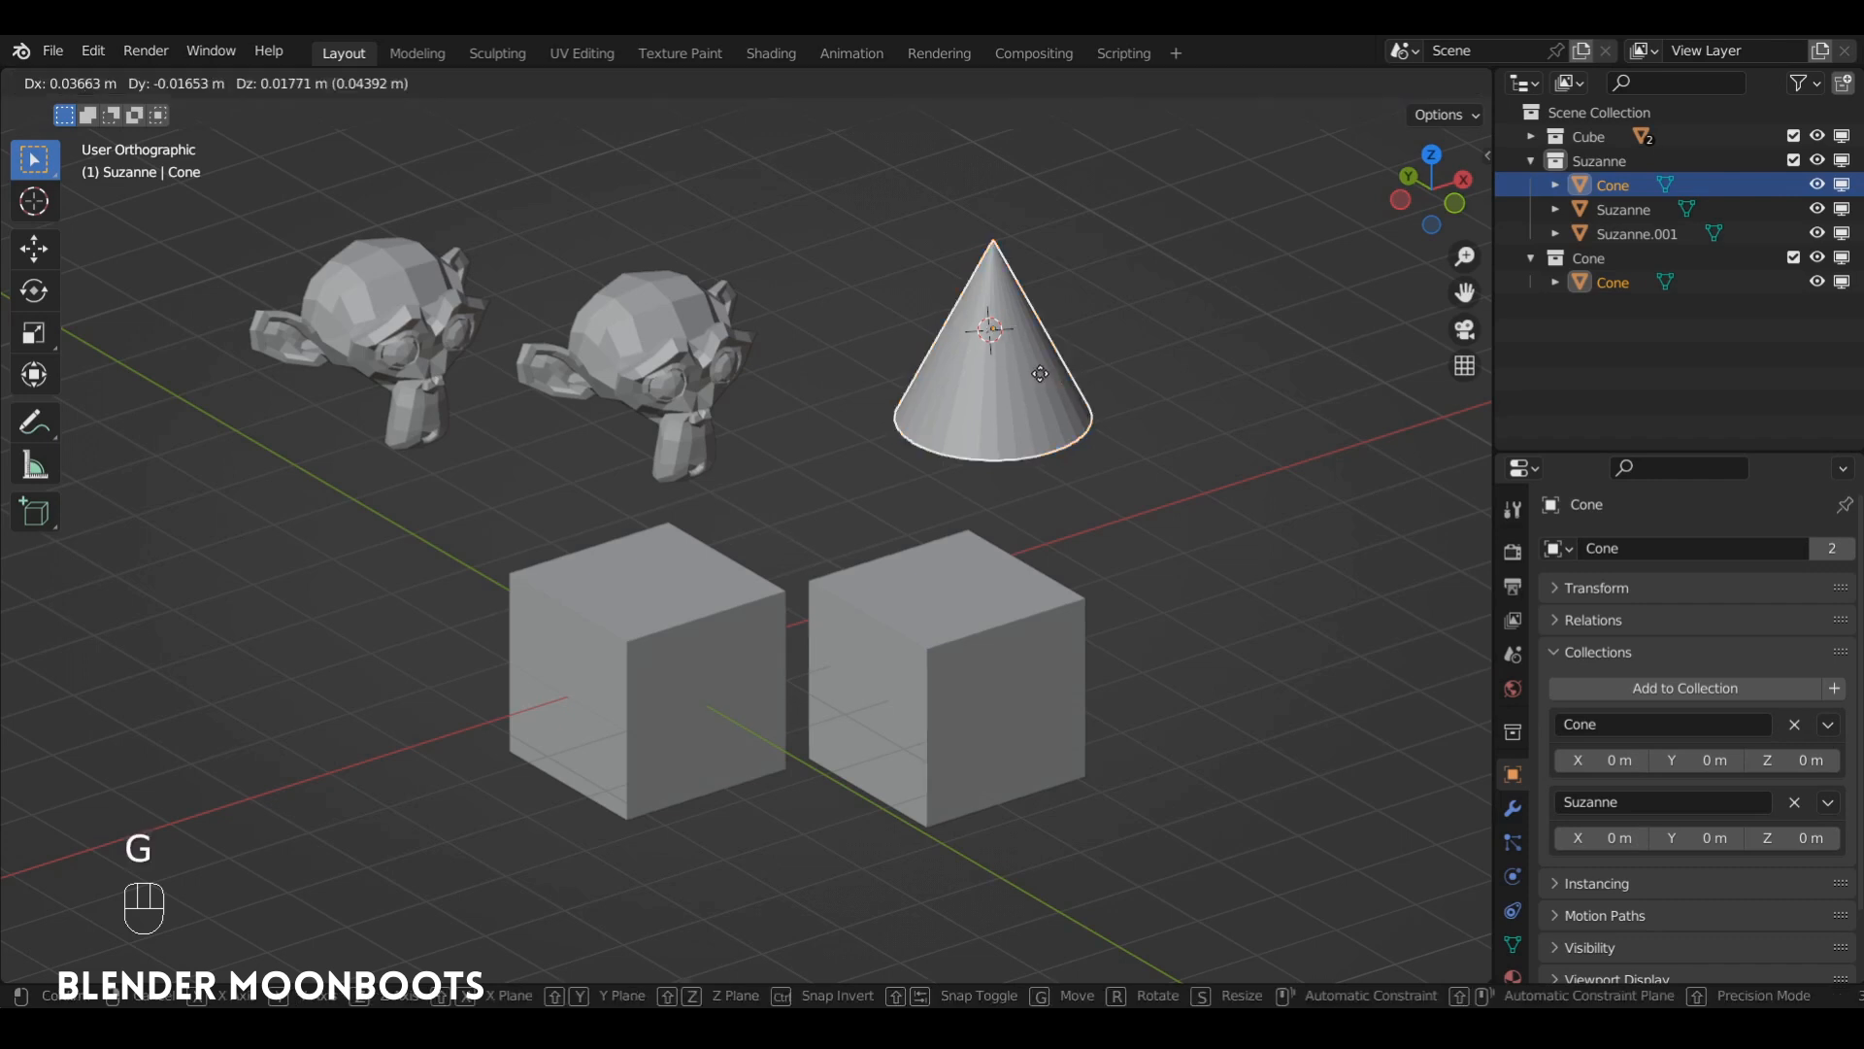
key(ctrl+z)
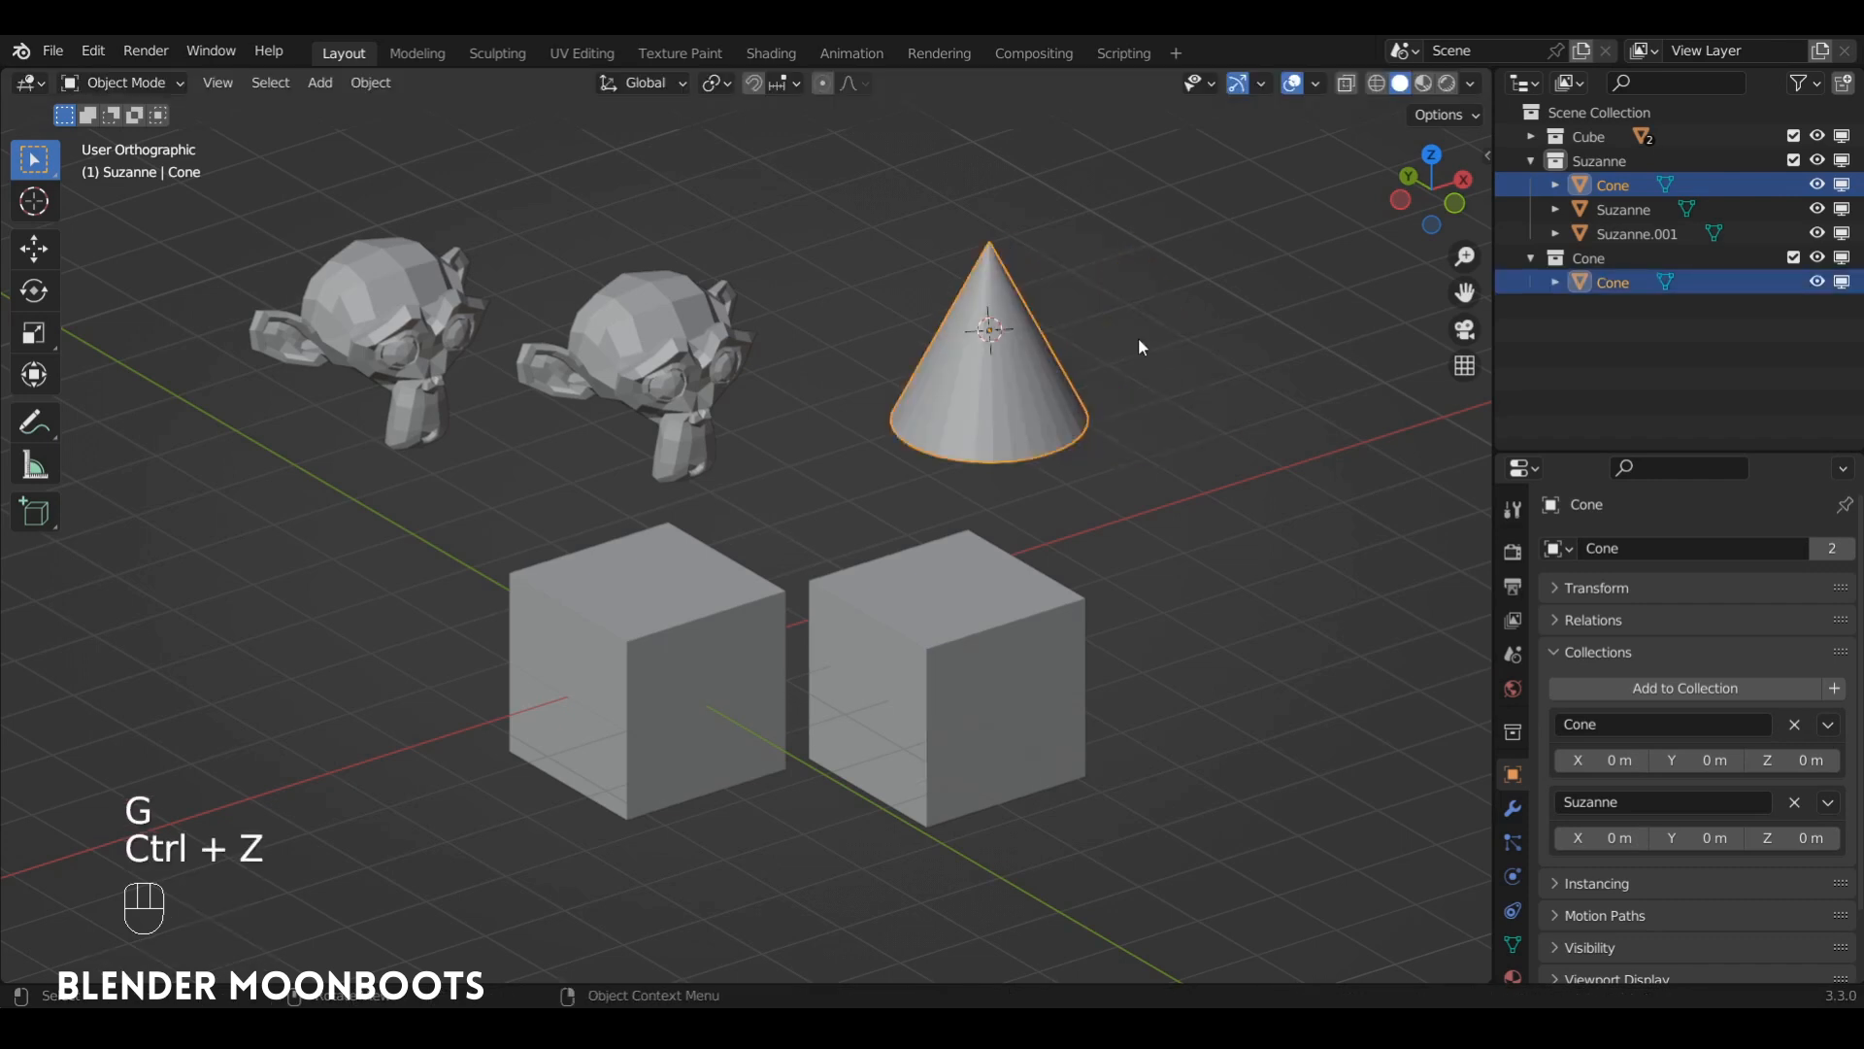
key(x)
click(1162, 346)
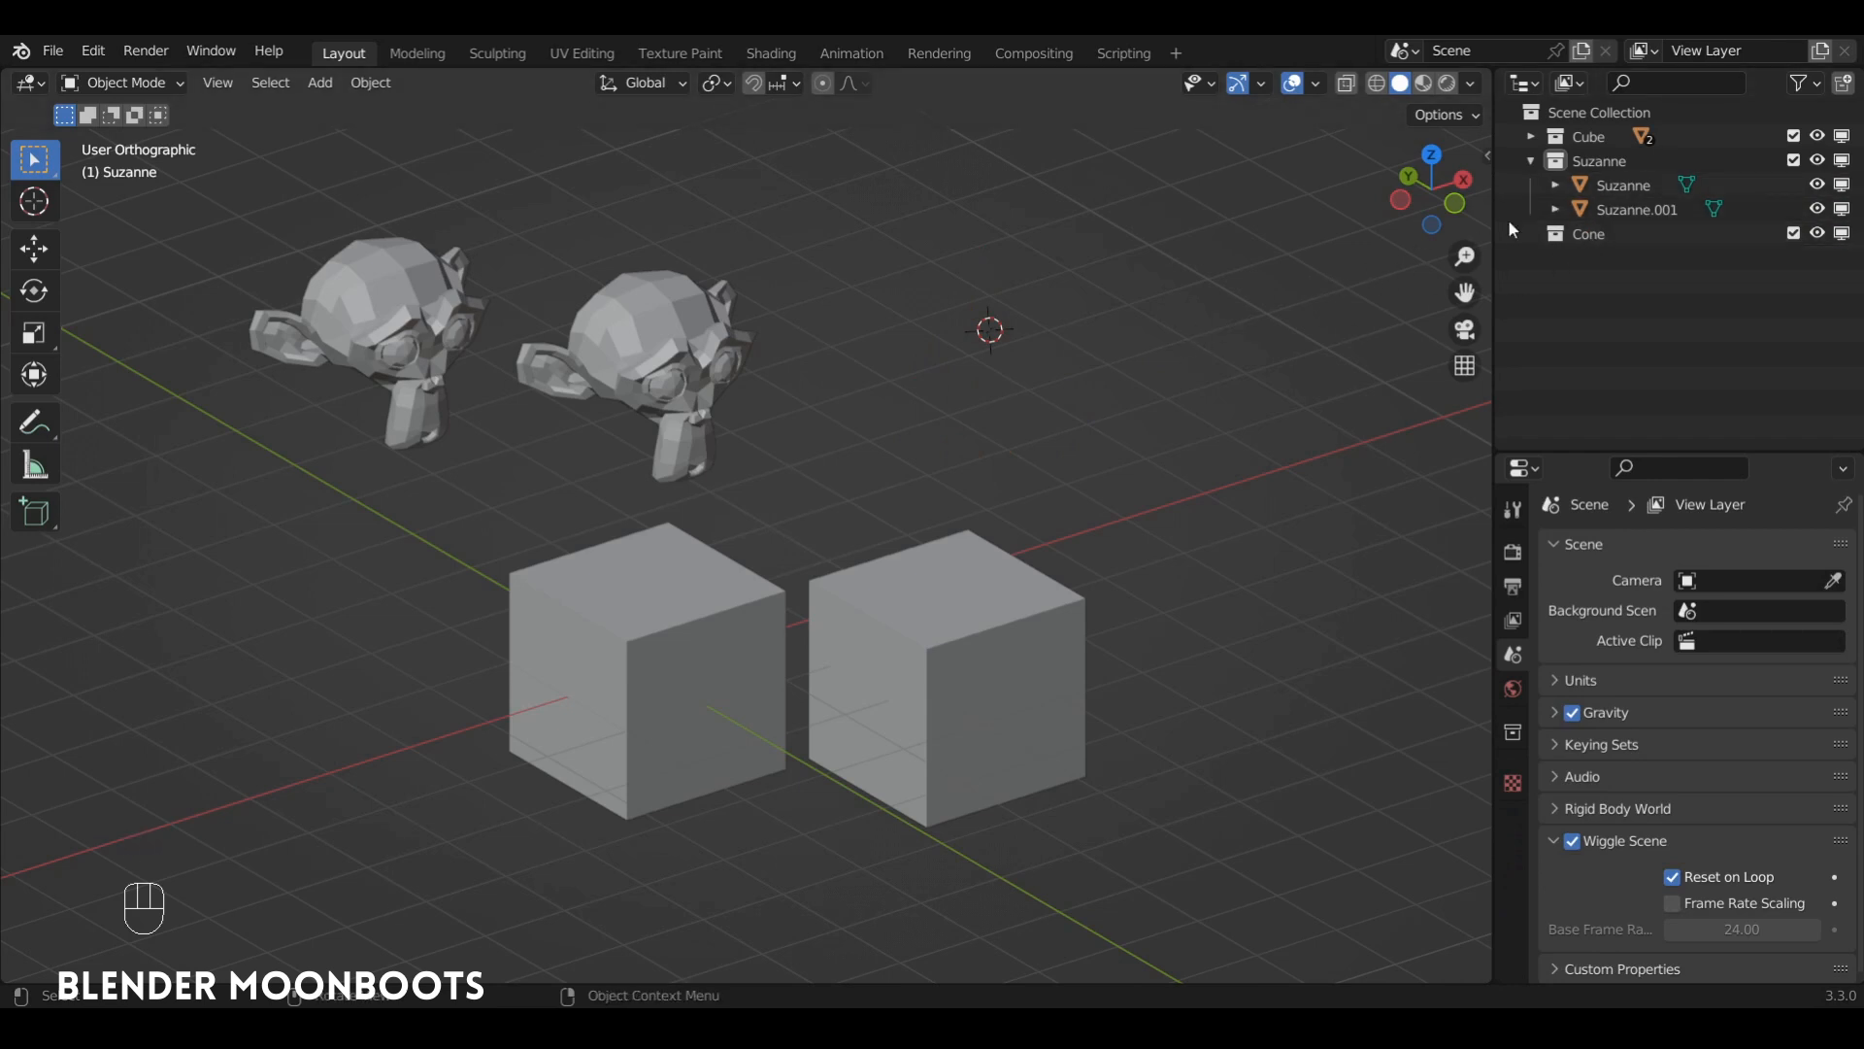
key(ctrl)
key(ctrl+z)
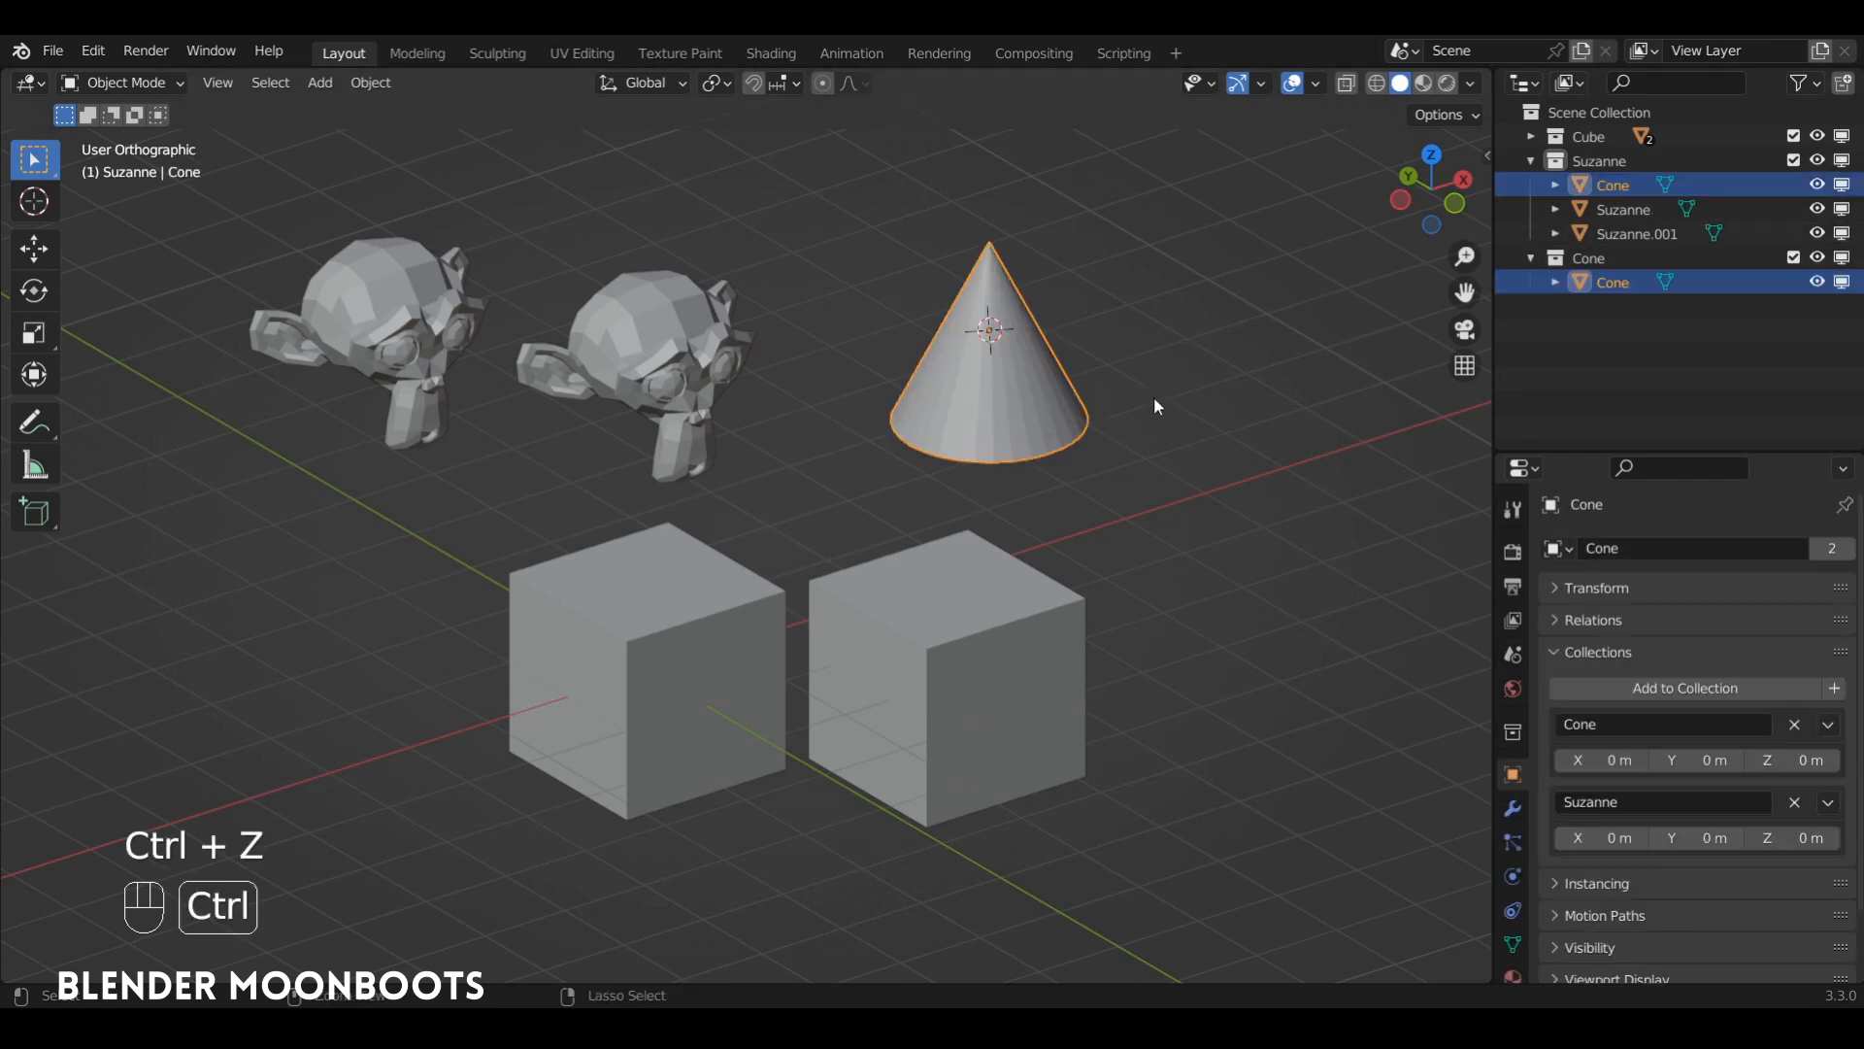
key(ctrl+z)
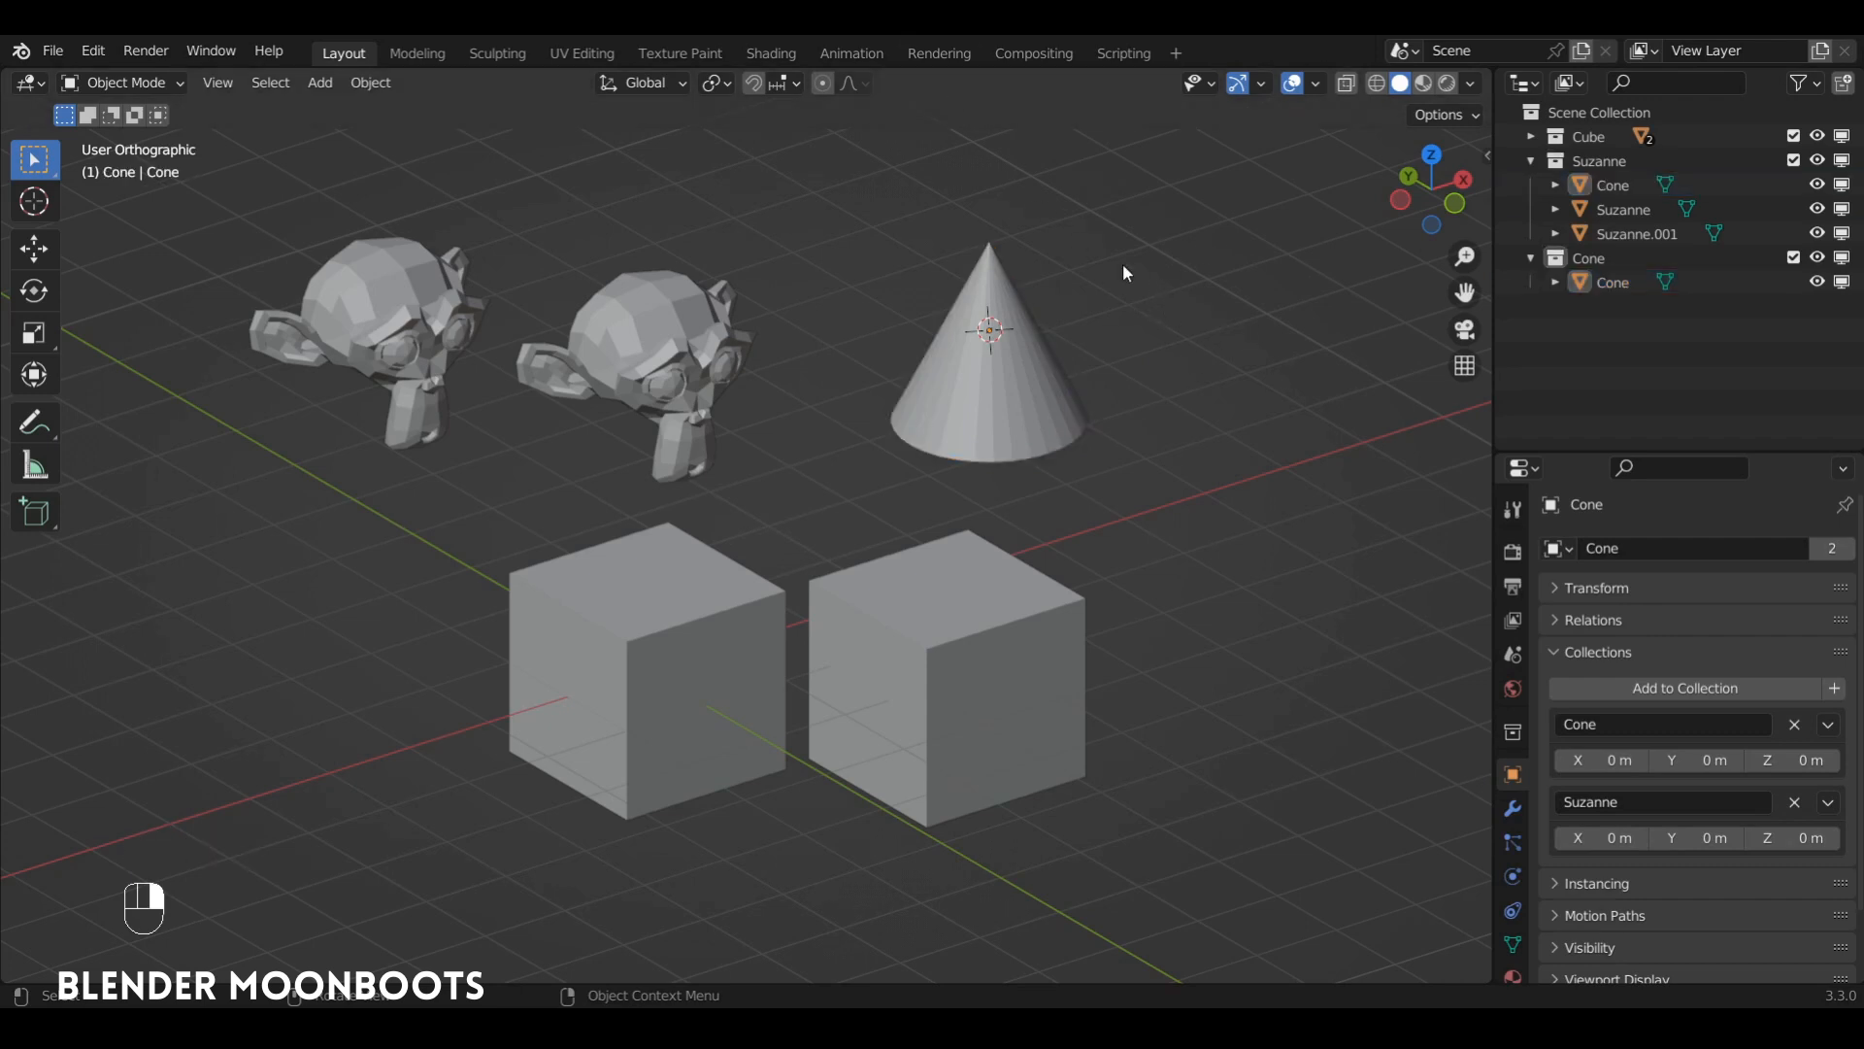
Select the cone's entry in the Suzanne collection and unlink it from that collection
click(1039, 352)
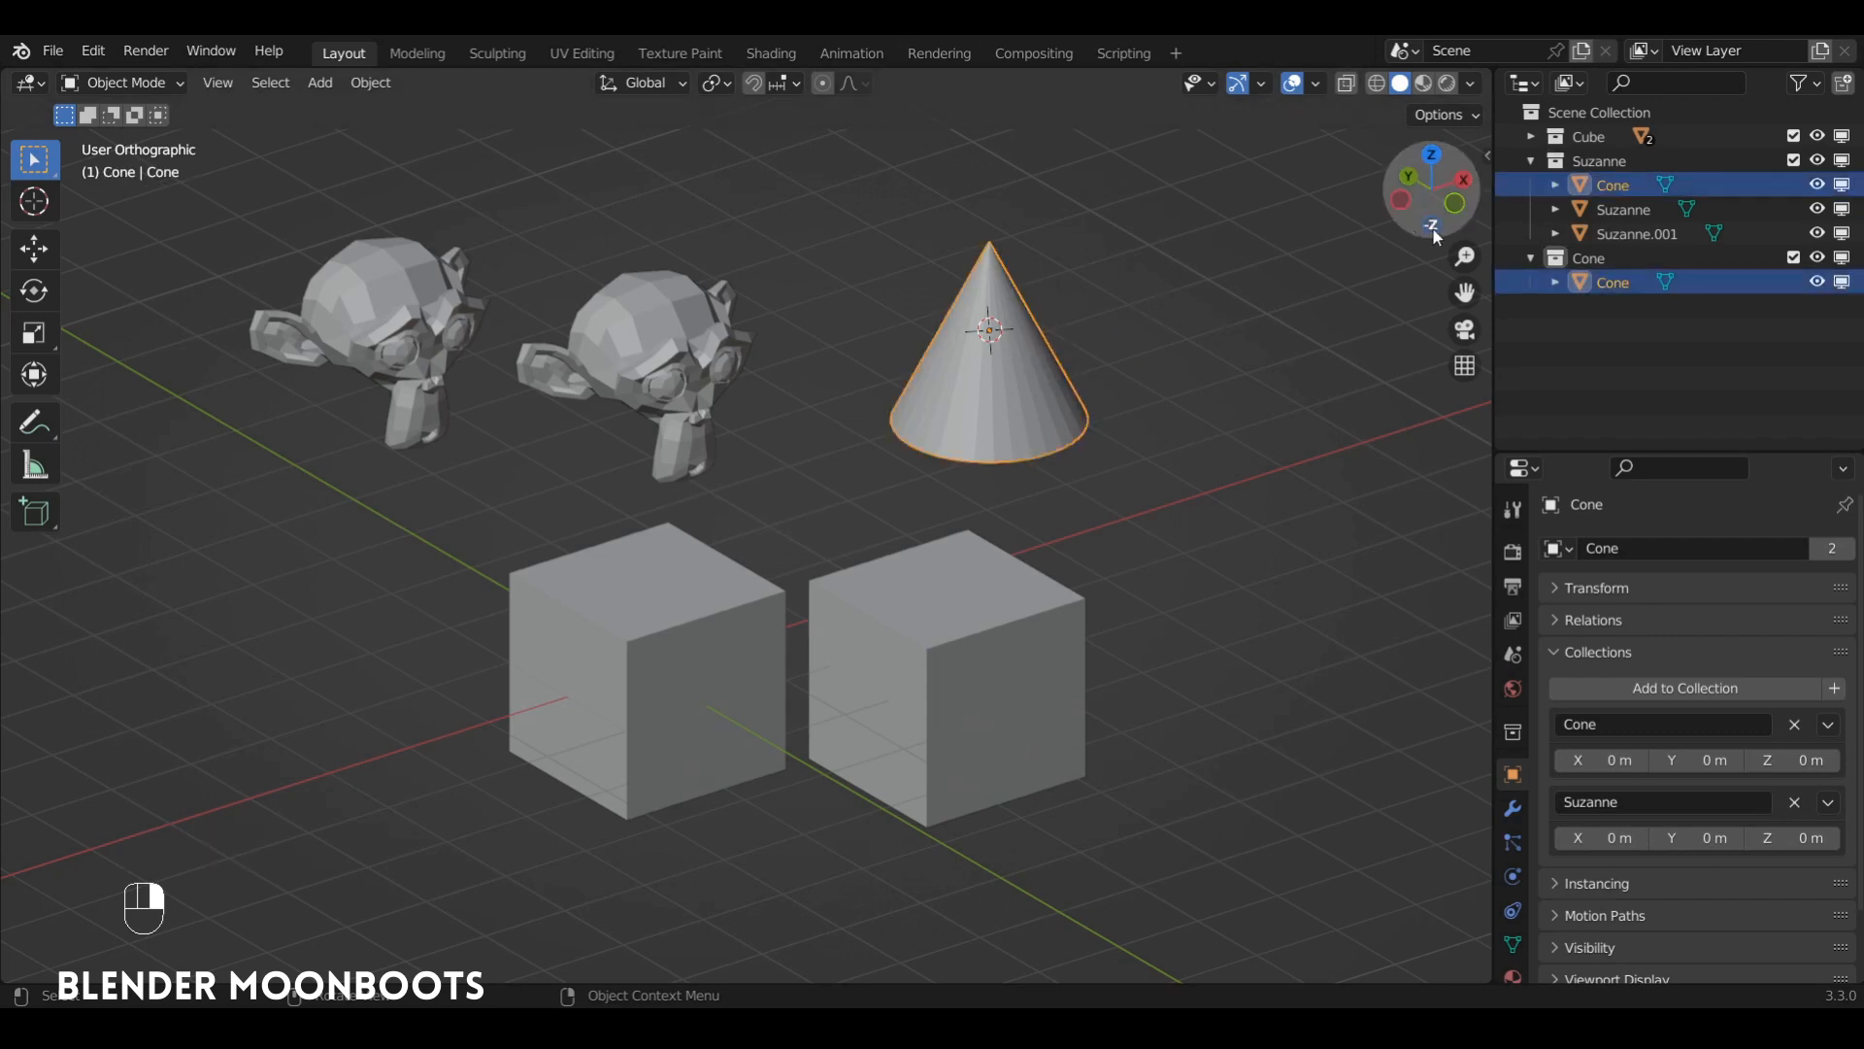
click(1622, 192)
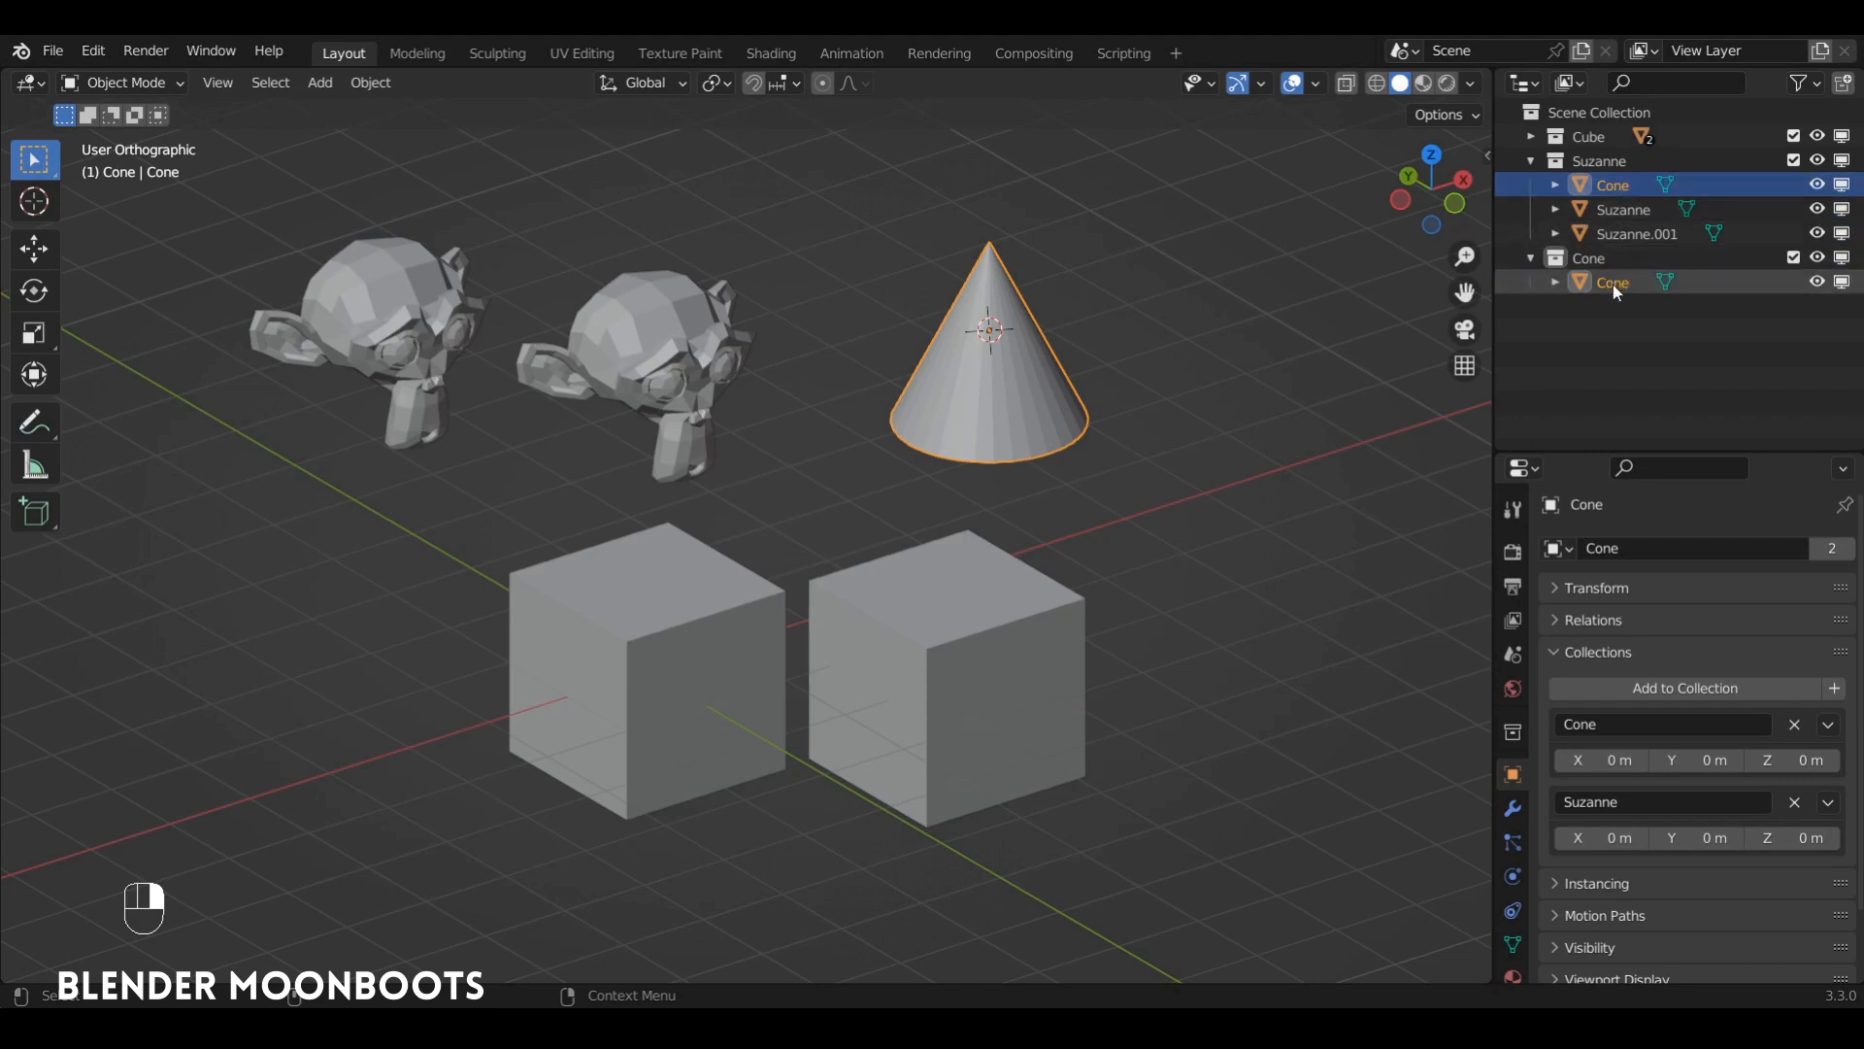
right_click(1632, 189)
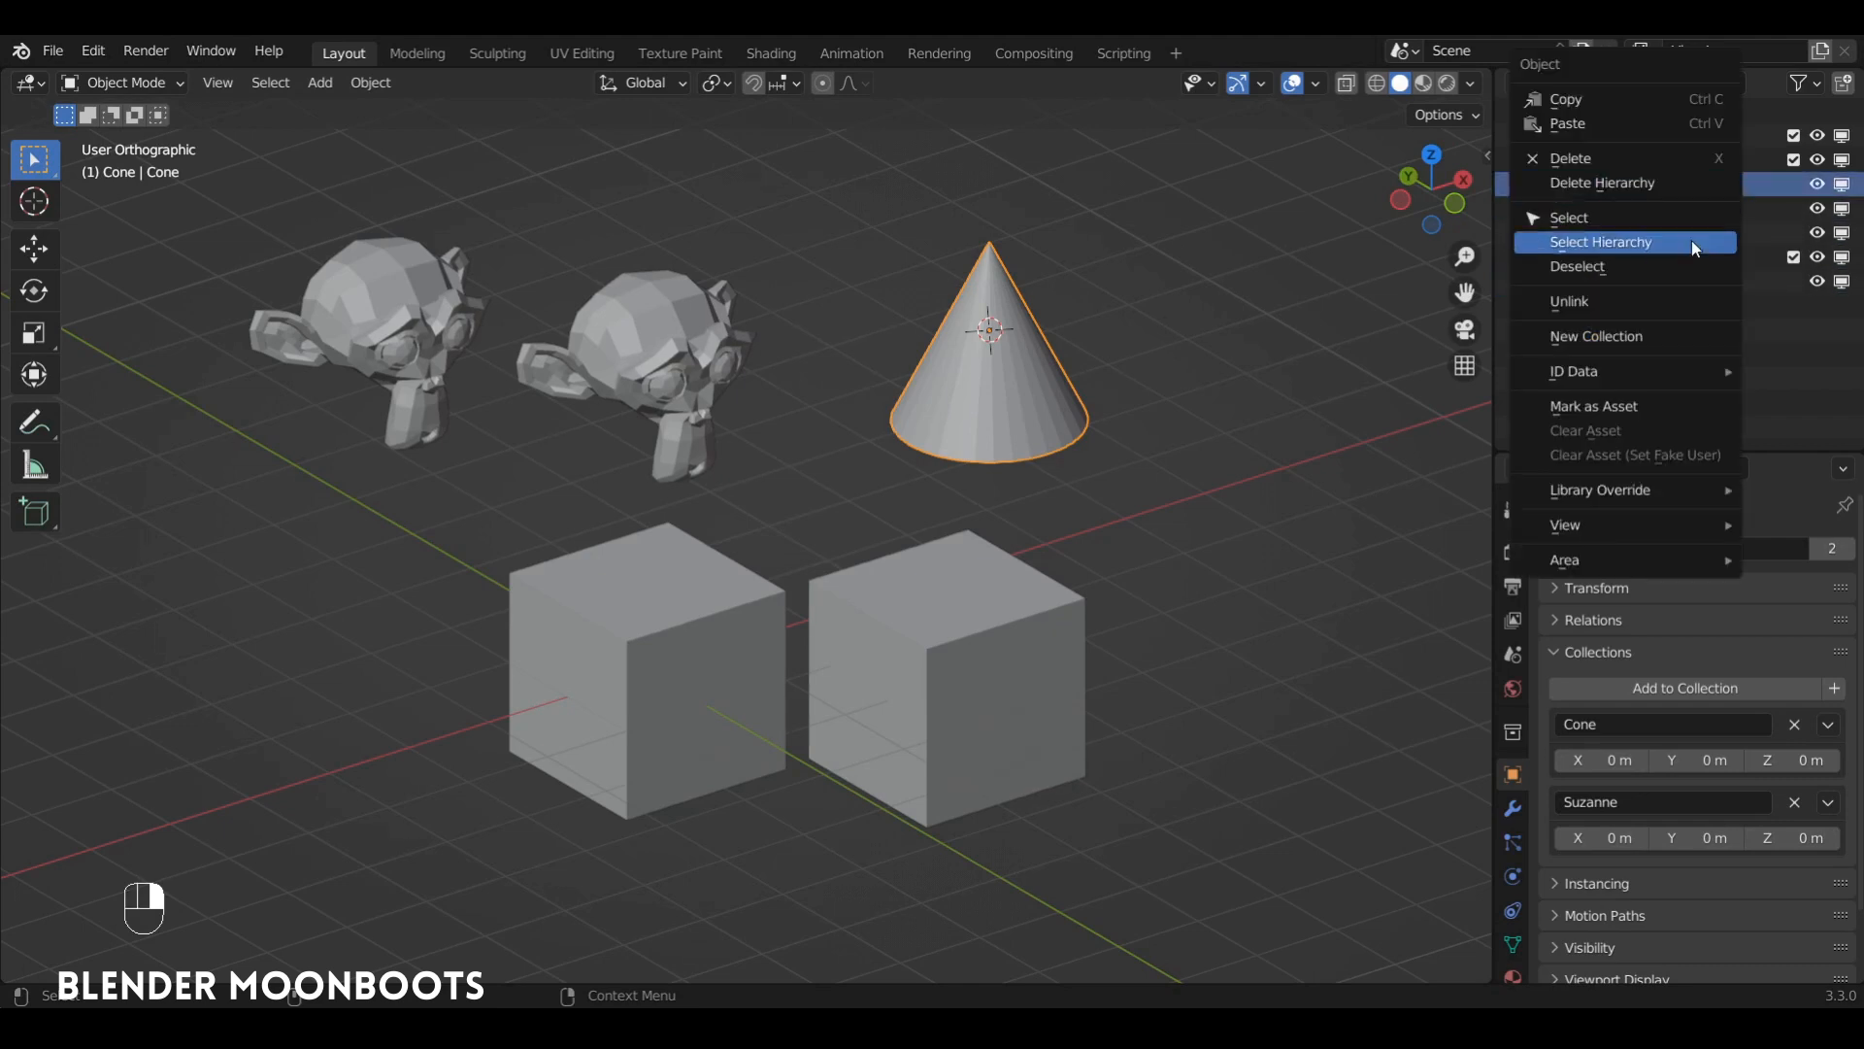
click(1670, 300)
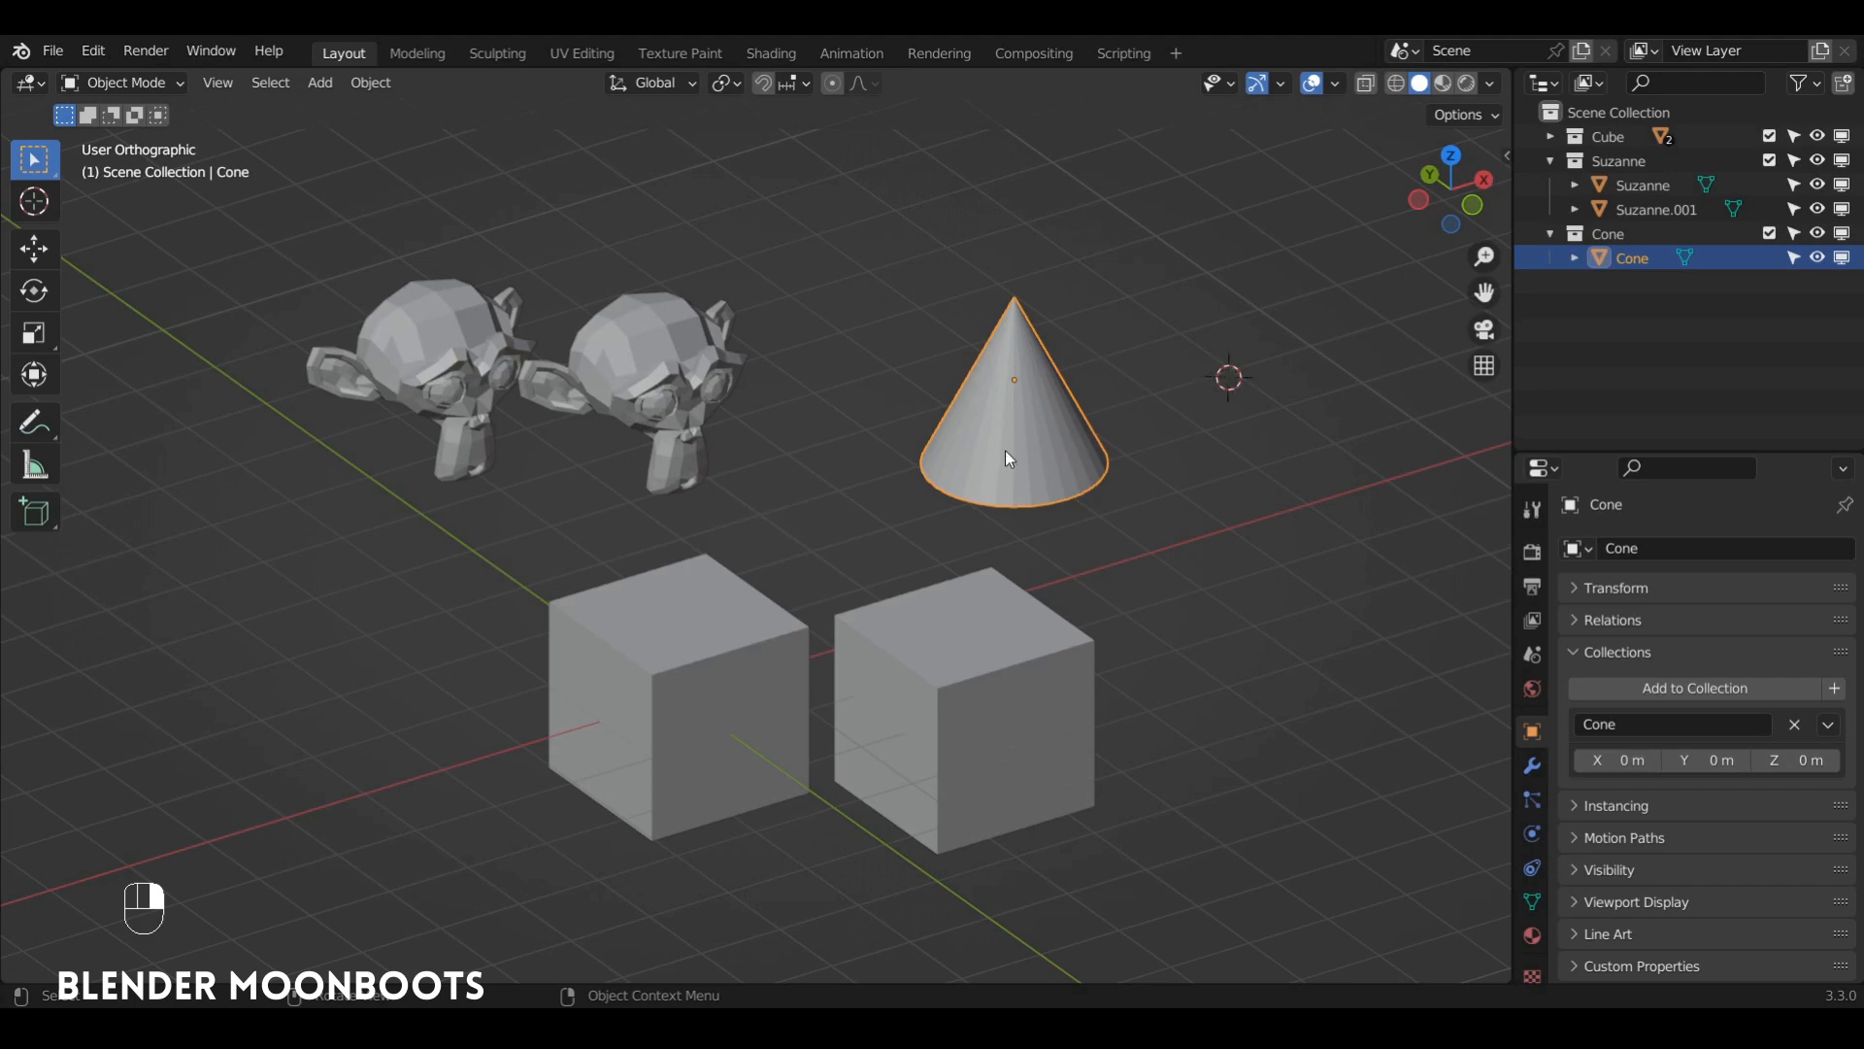
Add an ico sphere mesh beside the cone and scale its geometry down in Edit Mode
key(shift+a)
mouse_move(1231, 356)
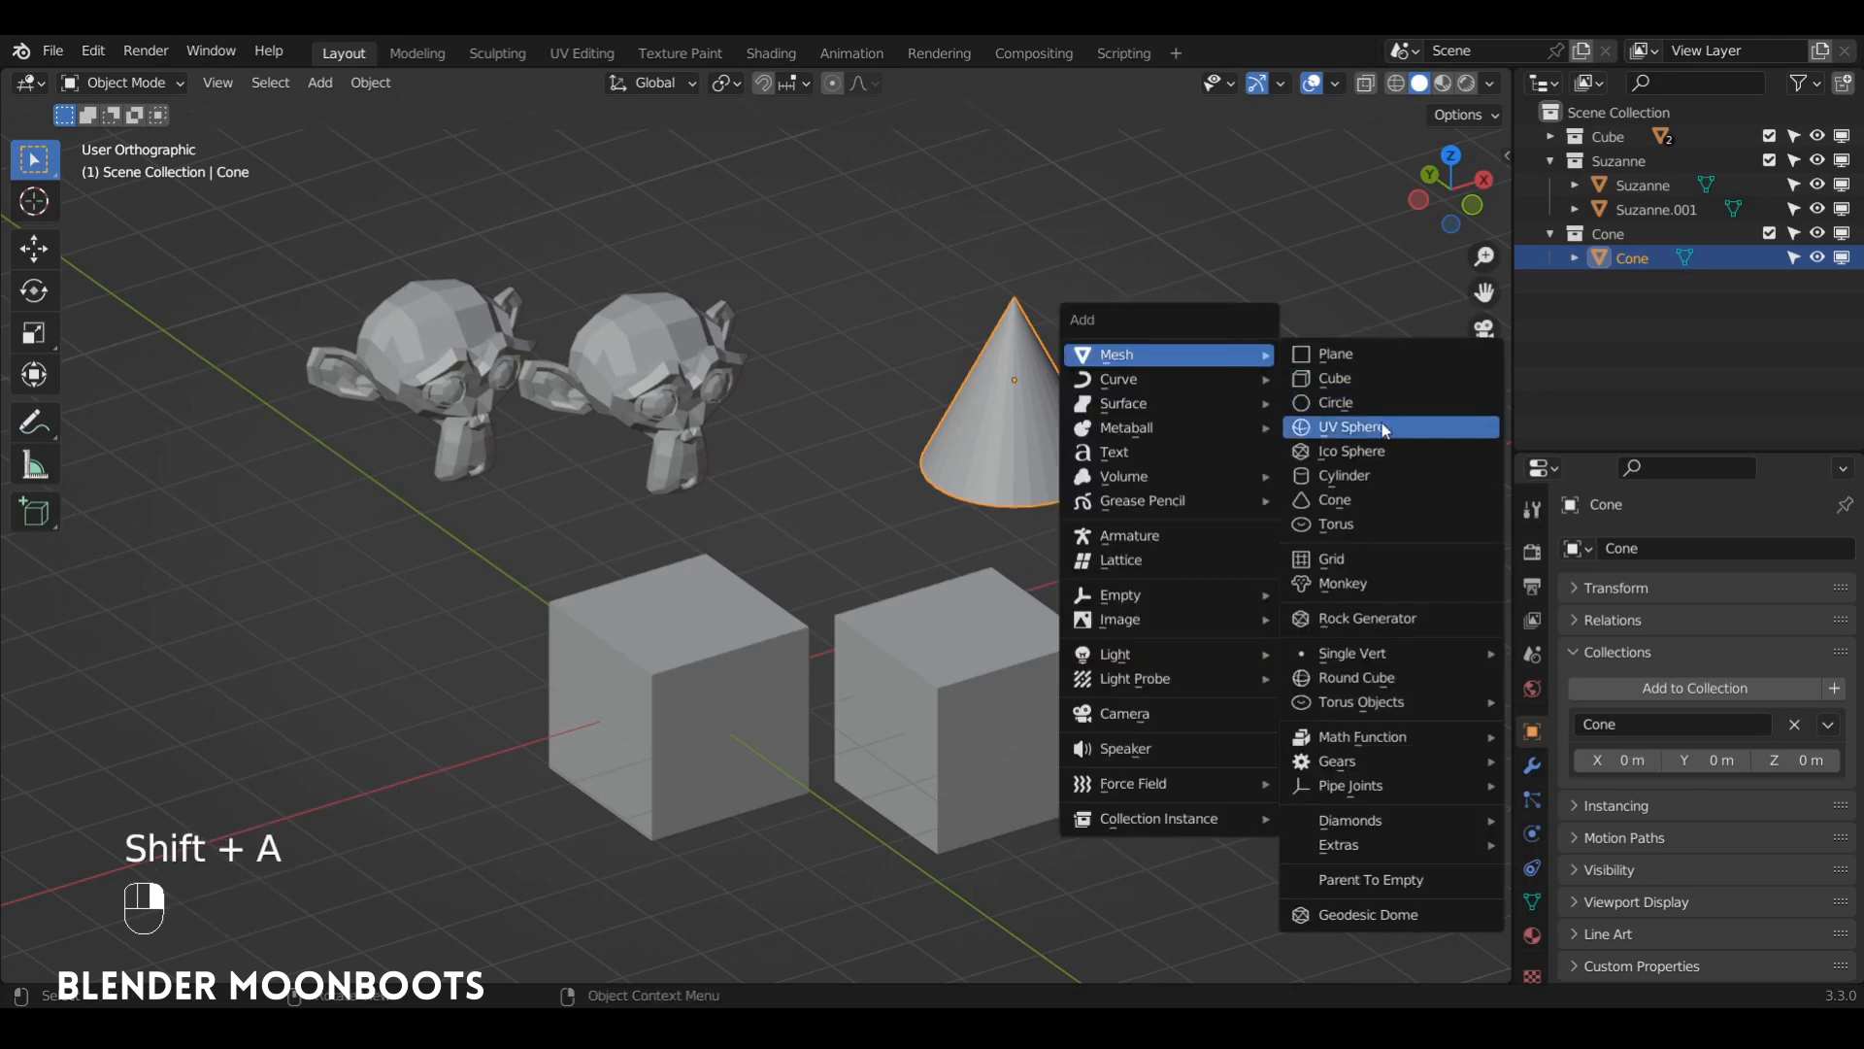
click(1383, 453)
key(Tab)
key(s)
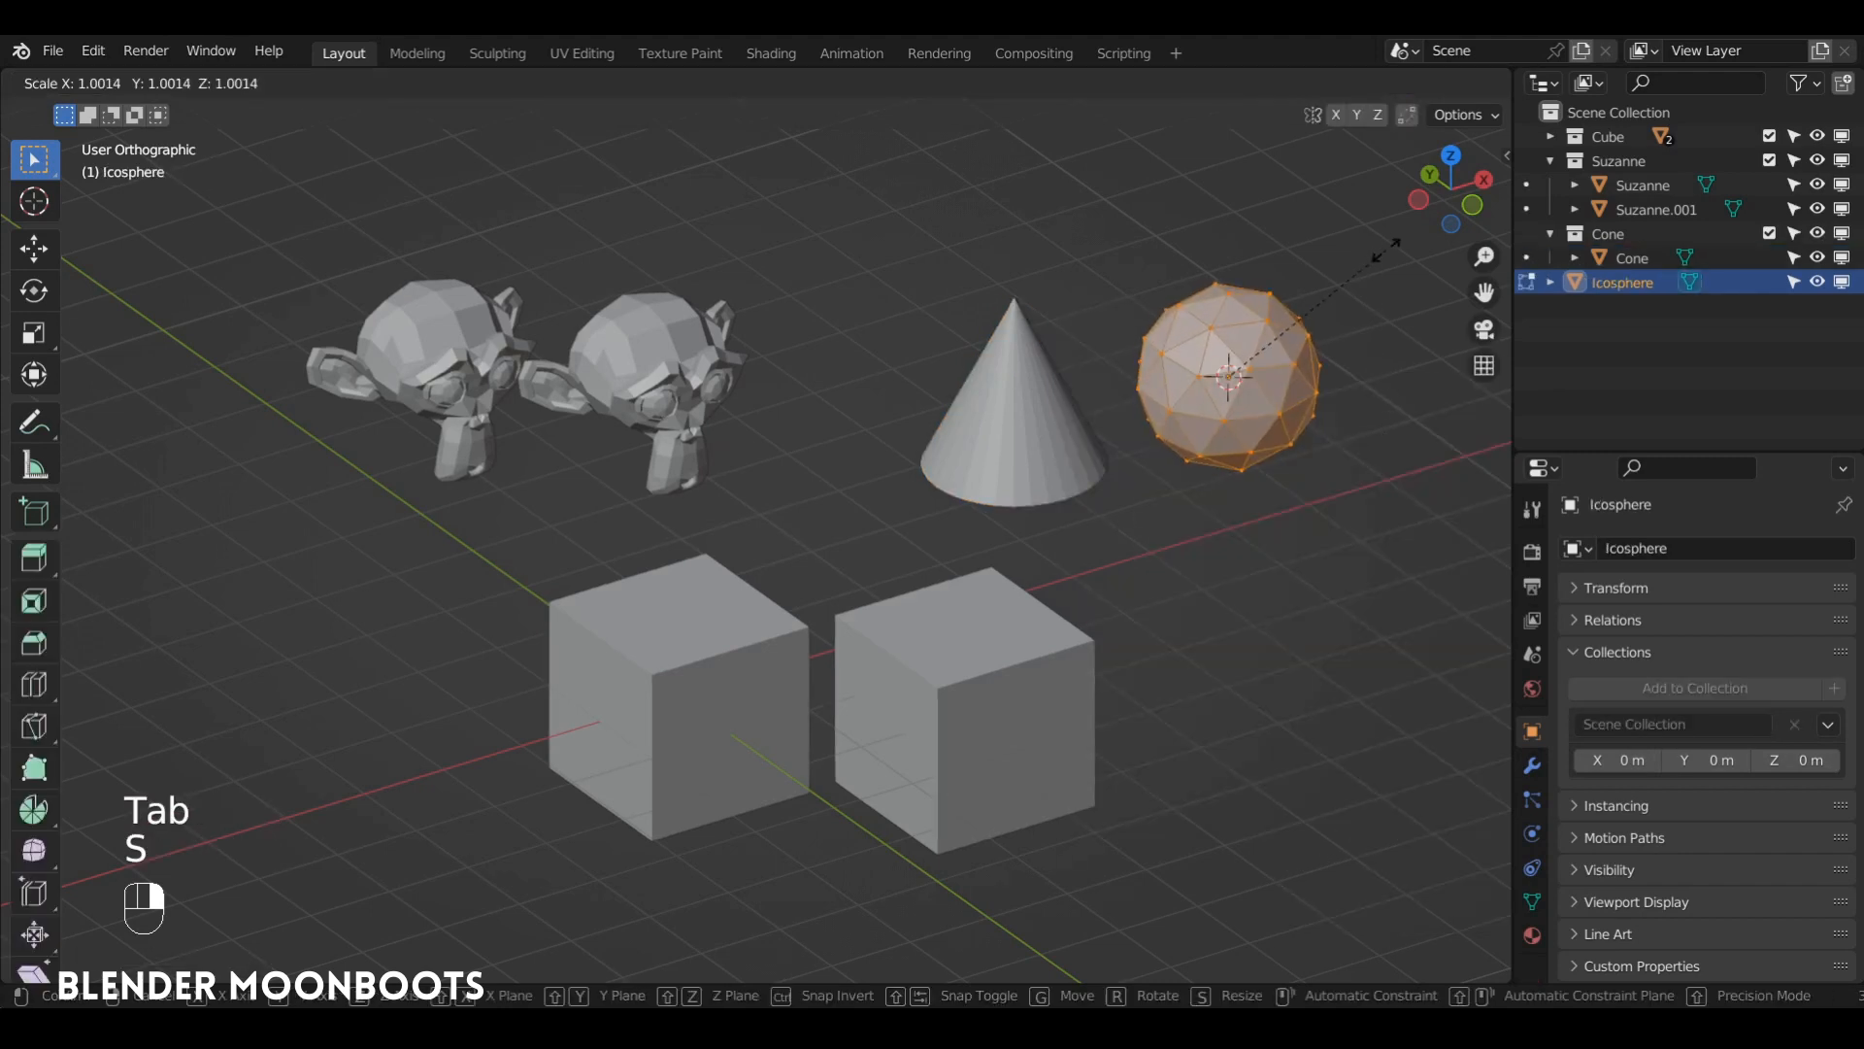
click(1272, 341)
key(Tab)
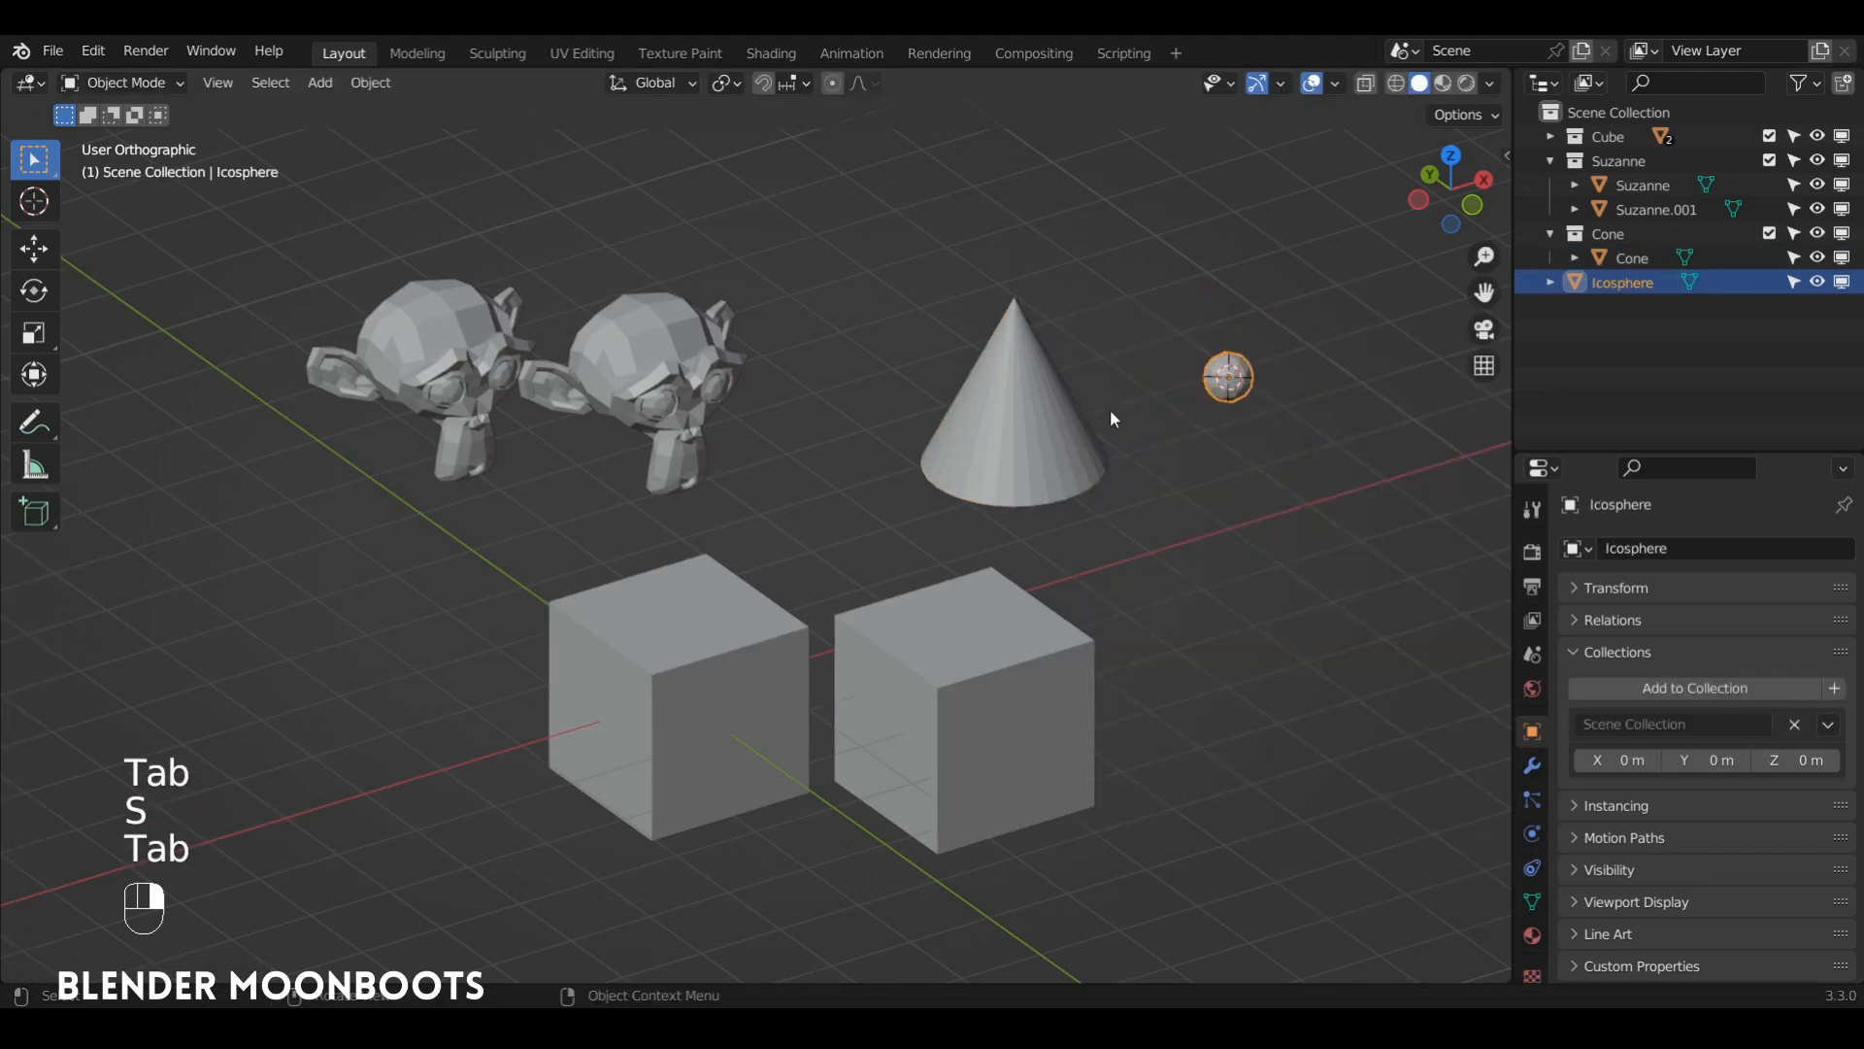
Add the cone to the selection as the active object and parent the icosphere to it with the Object option
shift+click(983, 406)
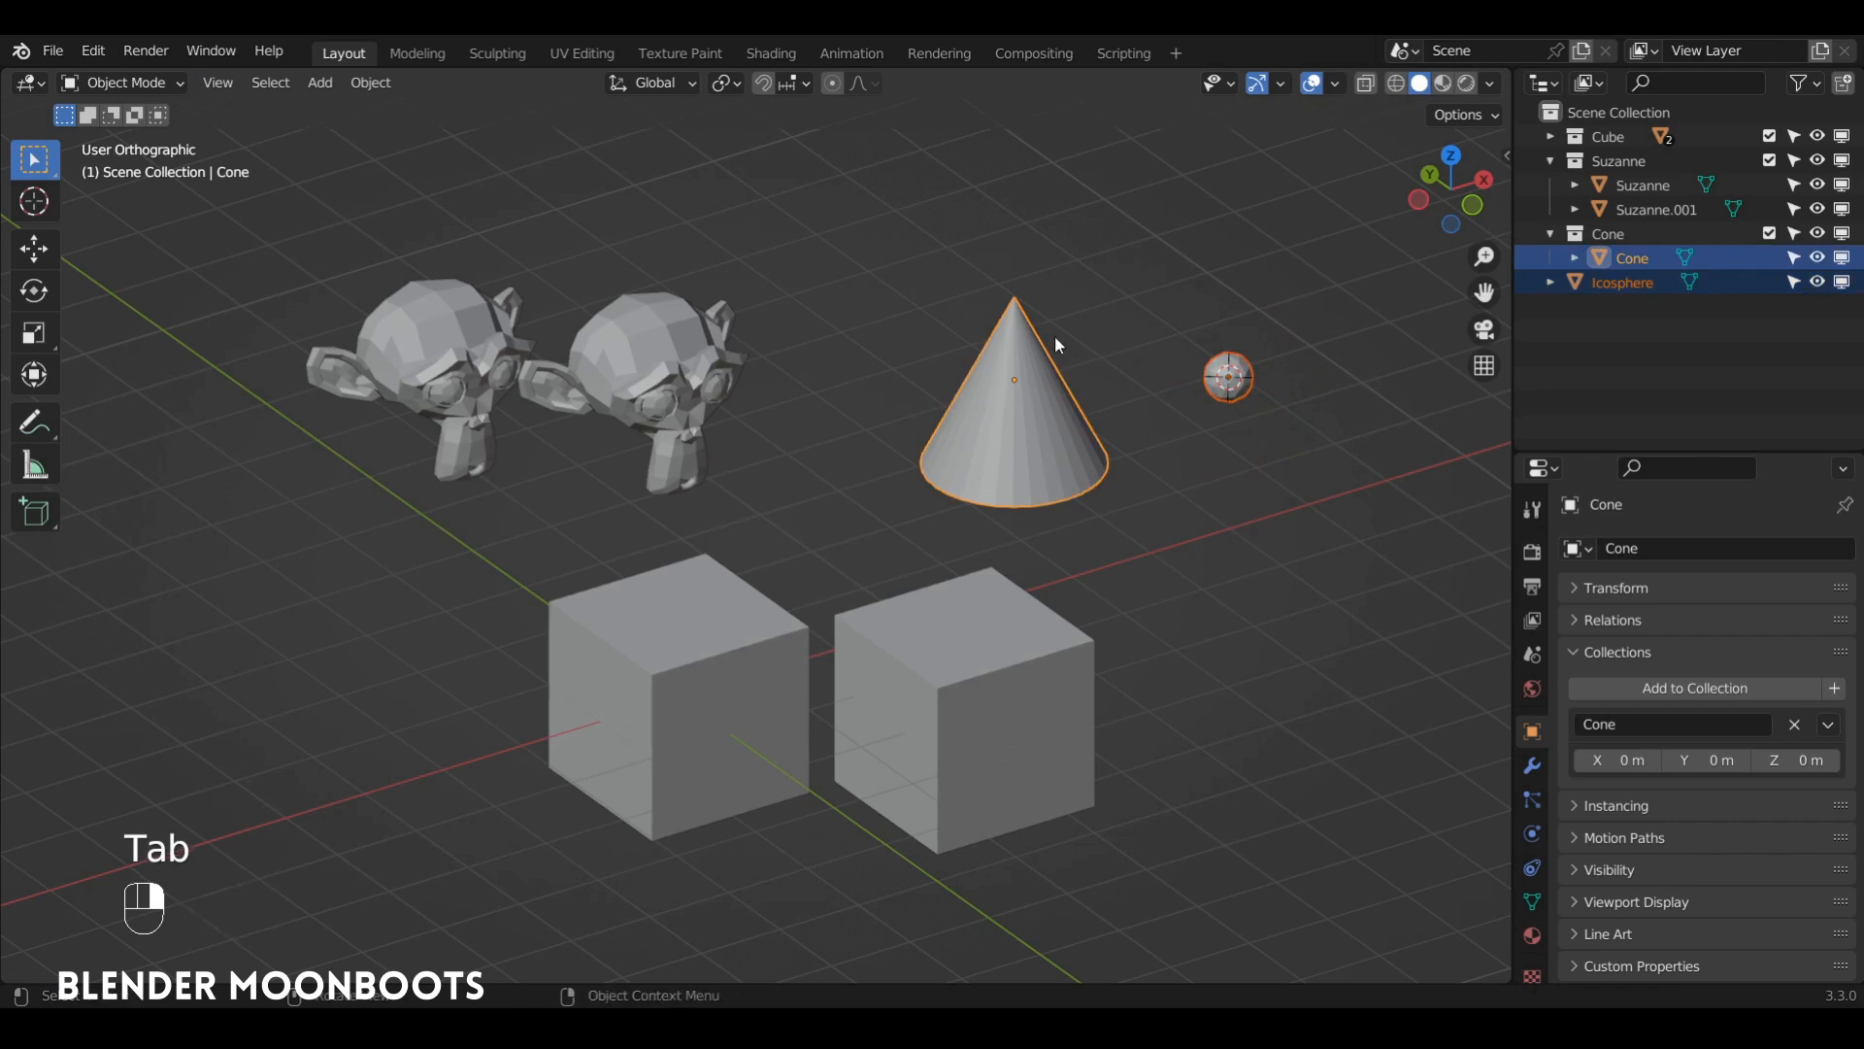
key(ctrl+p)
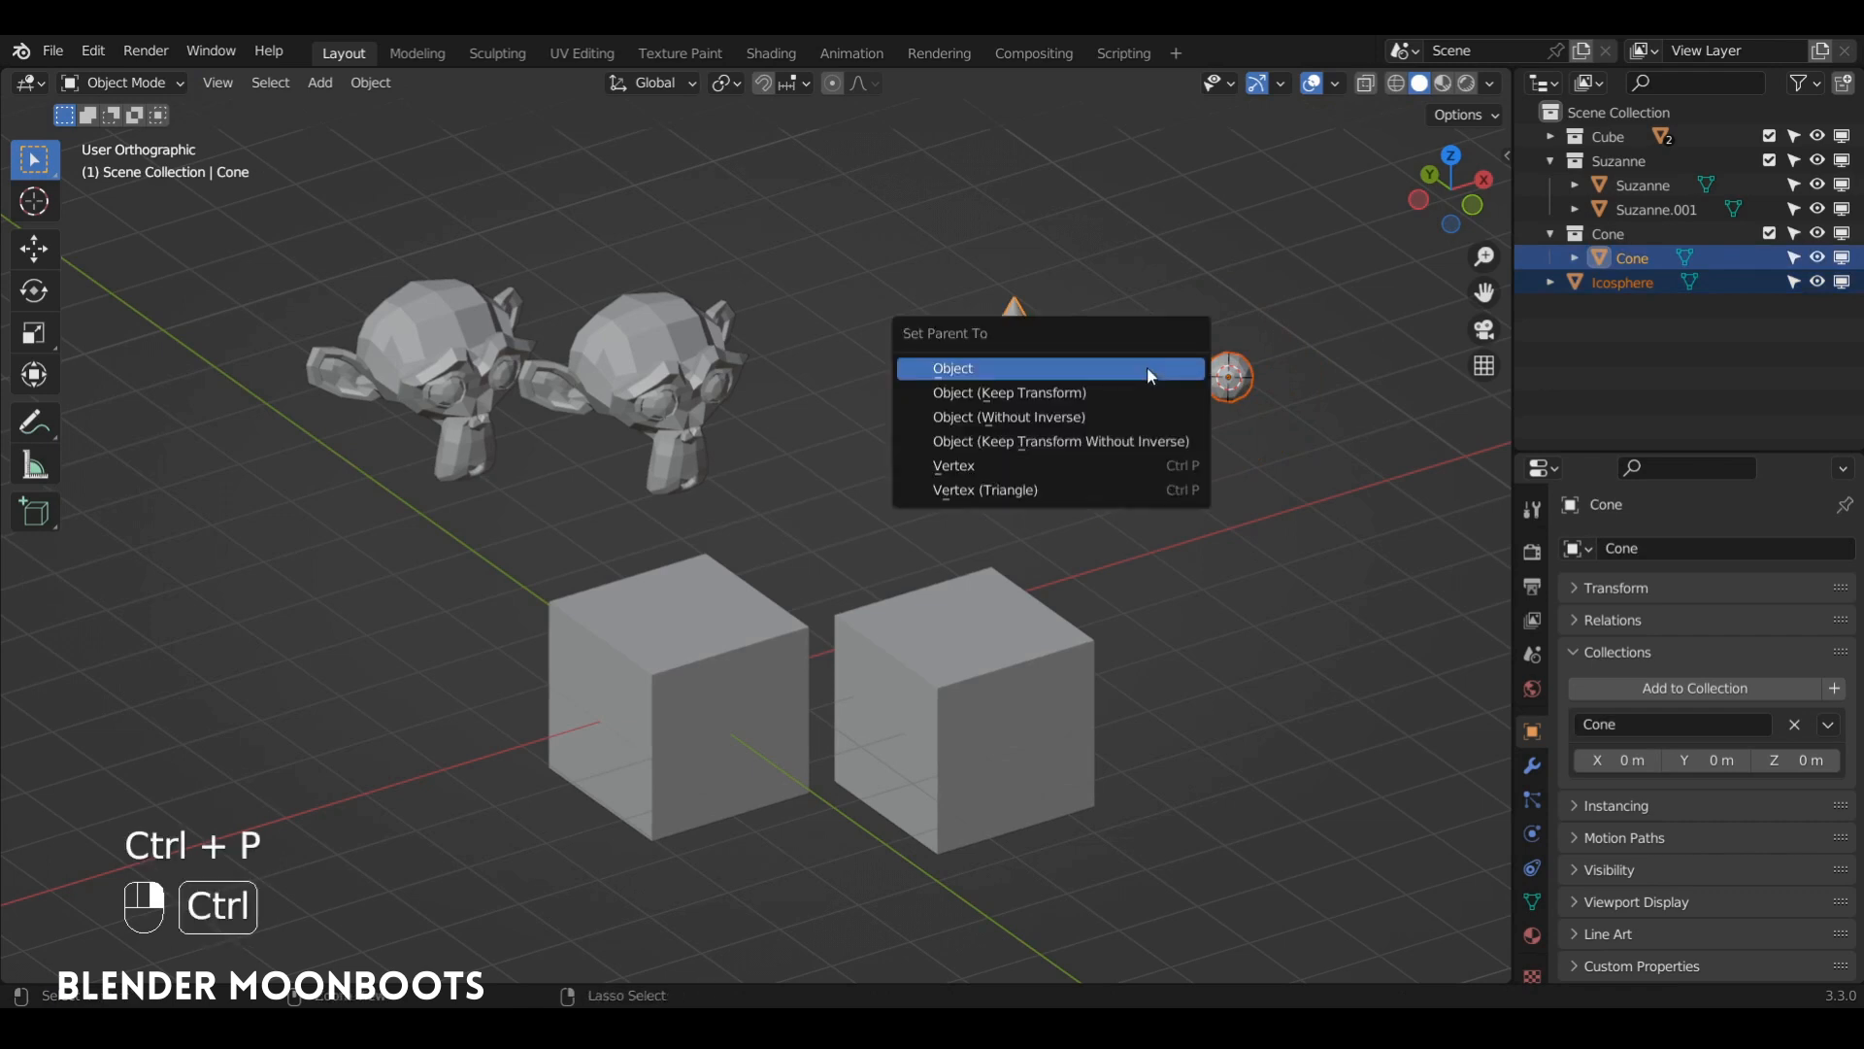
key(ctrl+p)
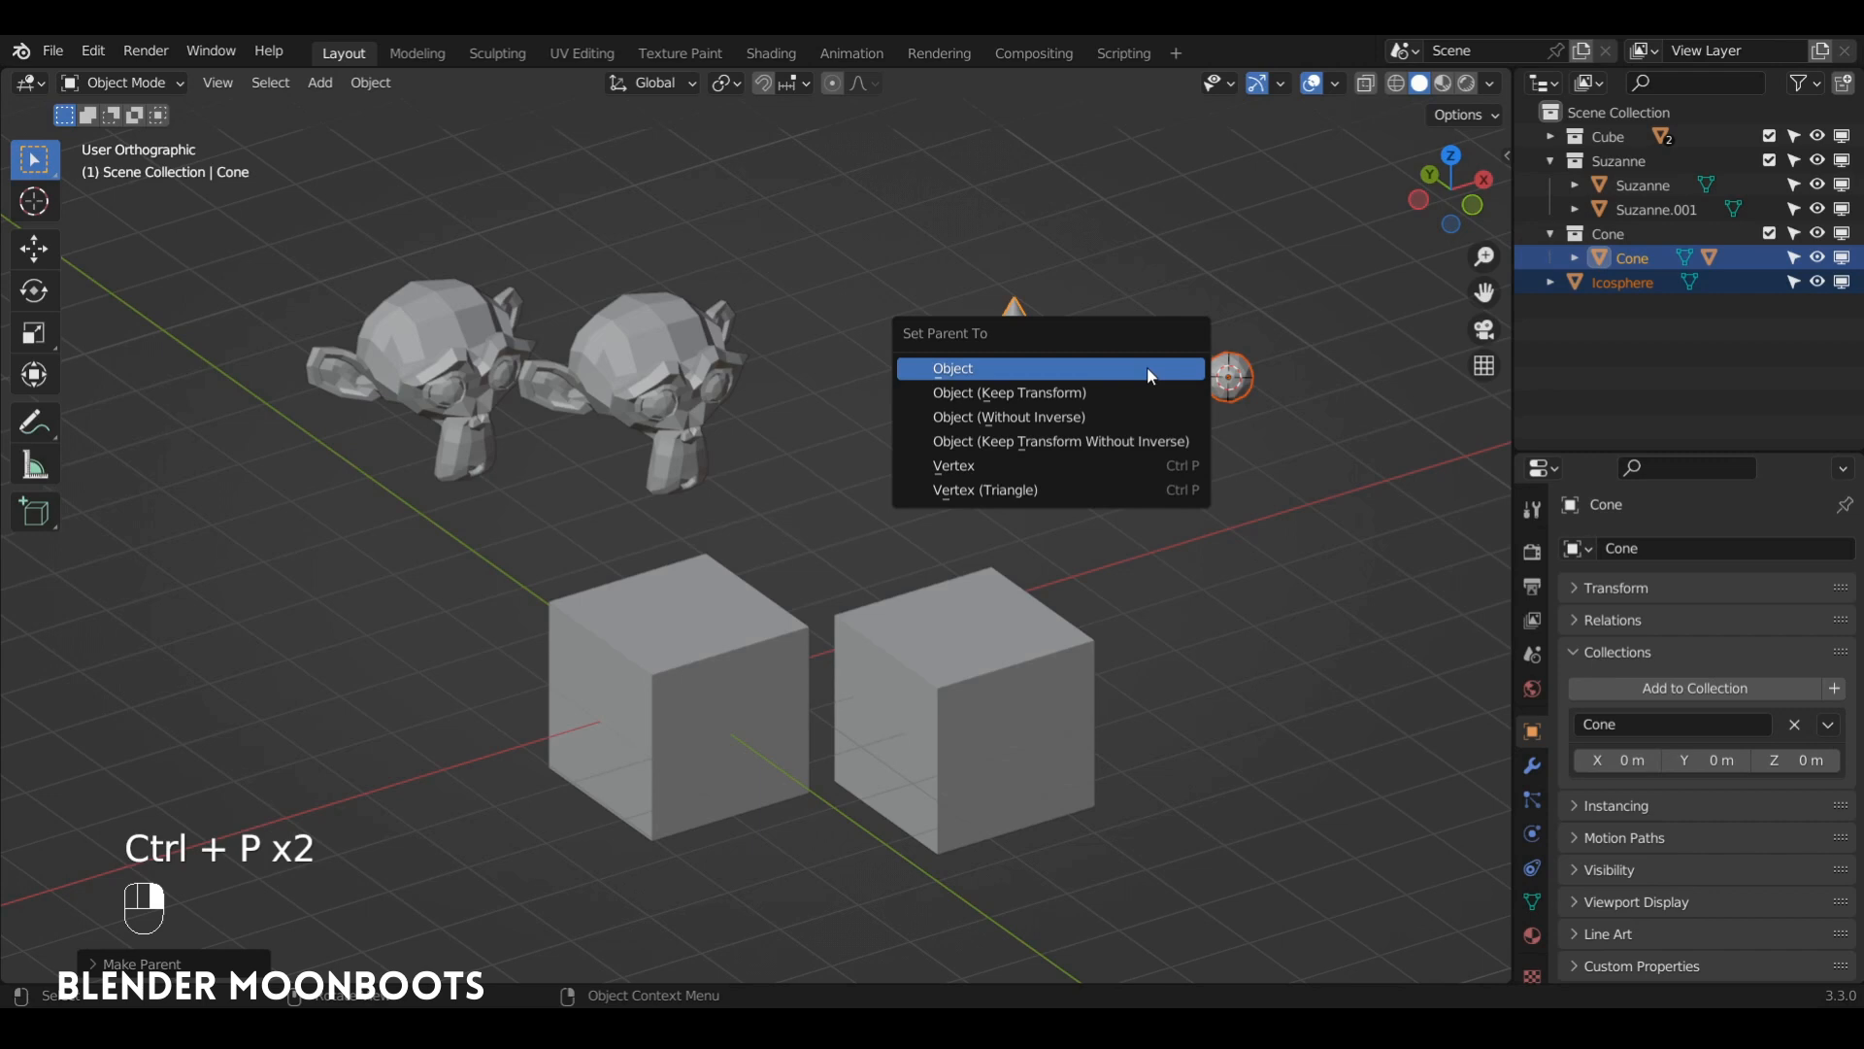
click(1146, 367)
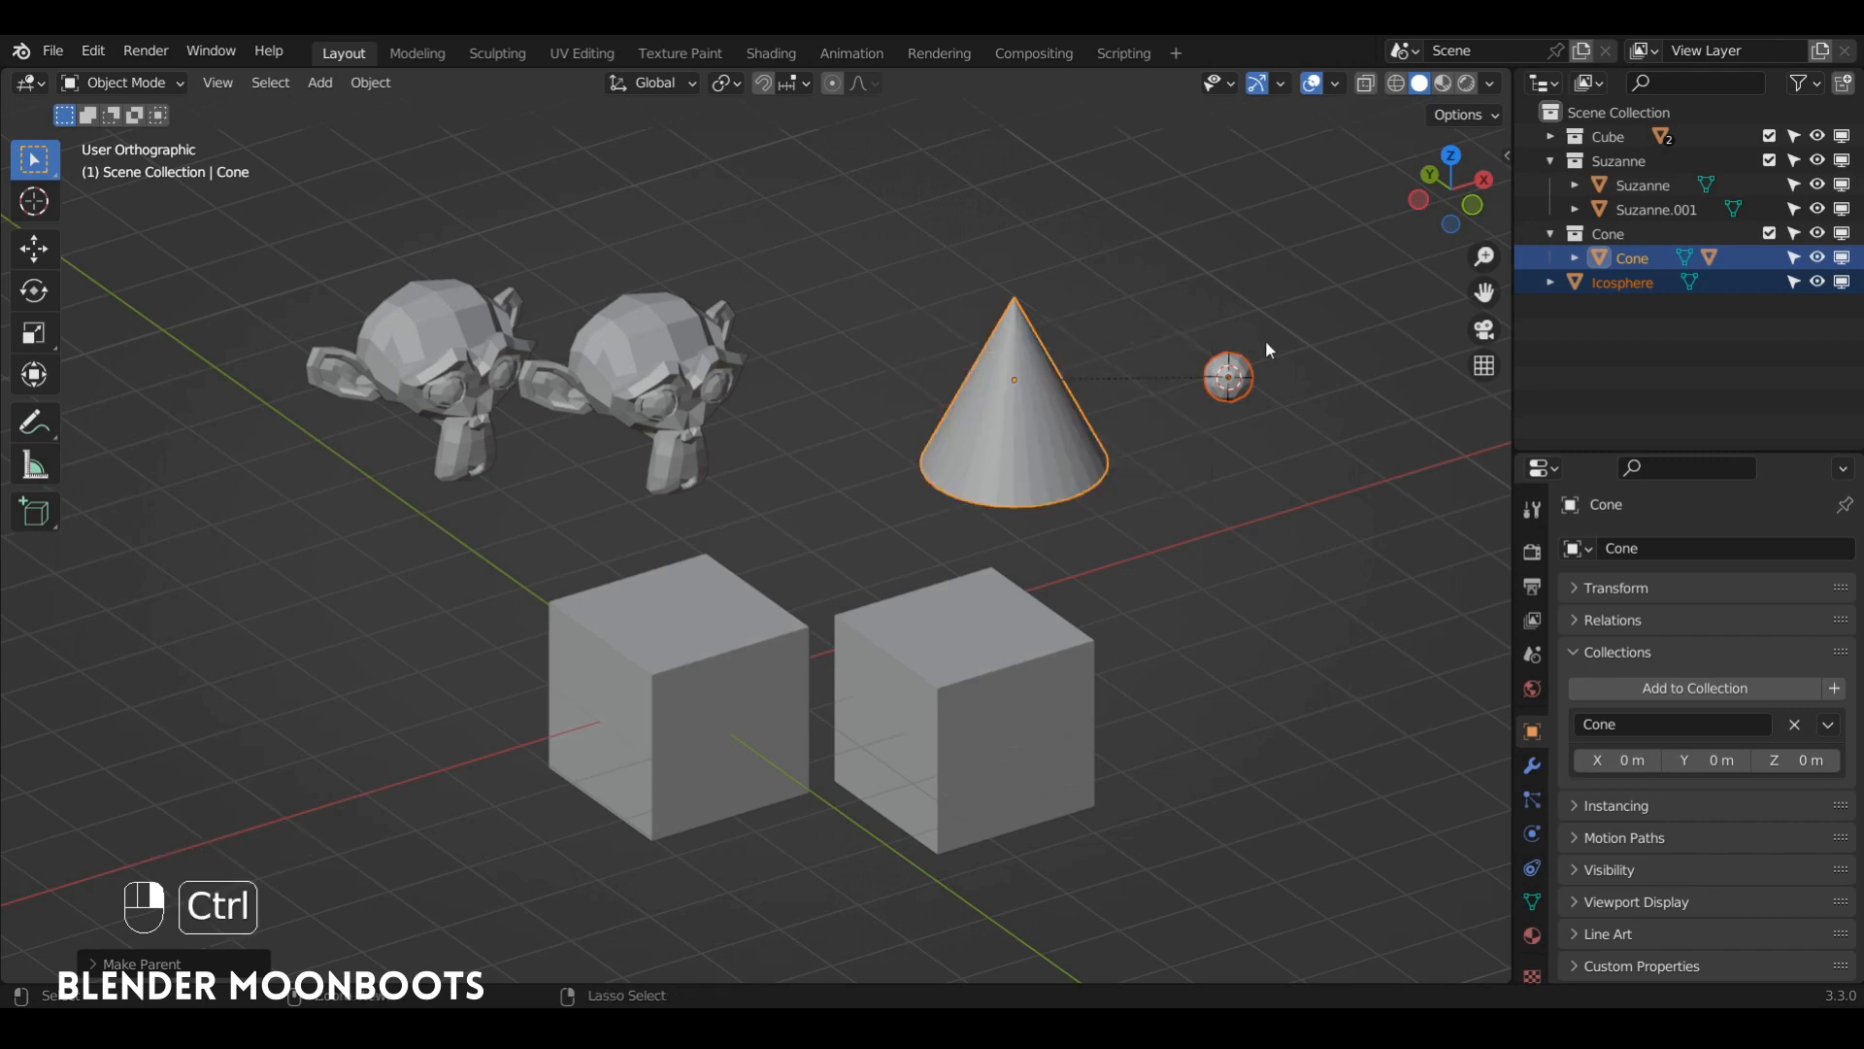
Undo the icosphere's parenting and the selection of the cone
key(ctrl+z)
key(ctrl+z)
key(ctrl+z)
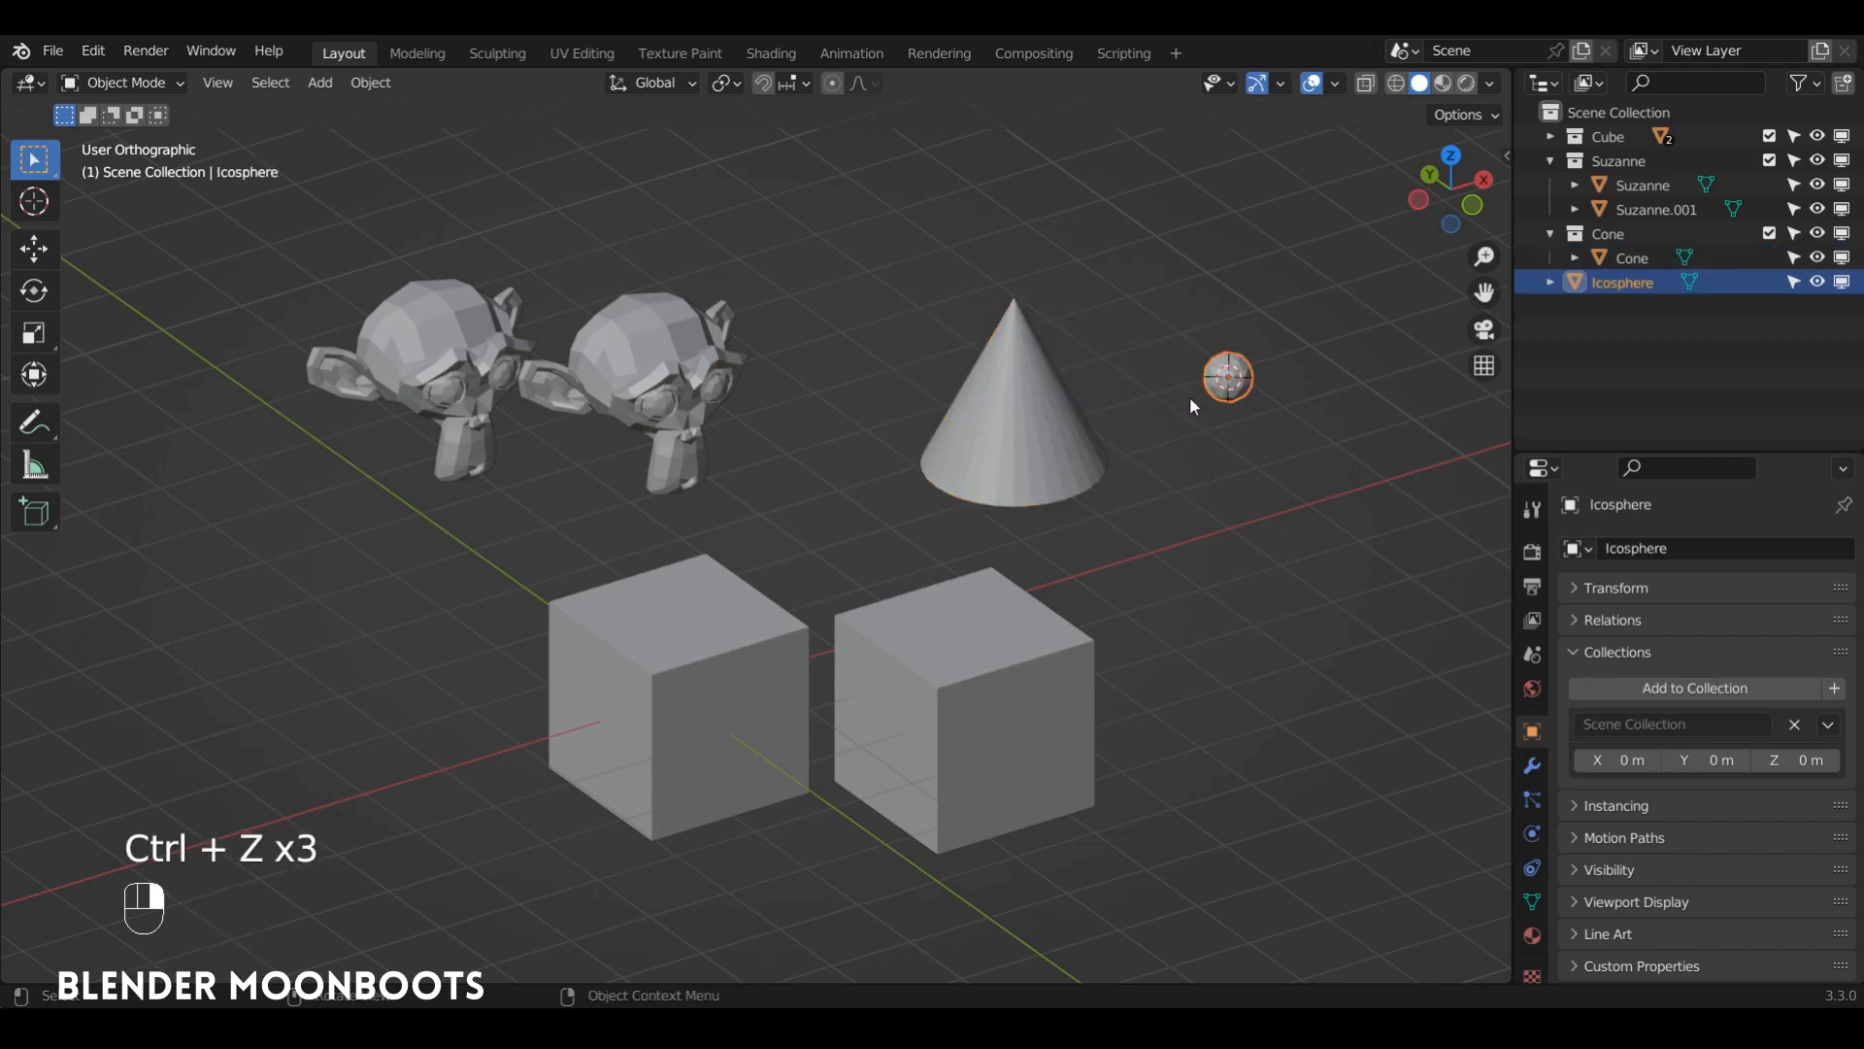
Parent the icosphere to the cone within the scene hierarchy and select its child entry beneath the expanded cone
click(1575, 281)
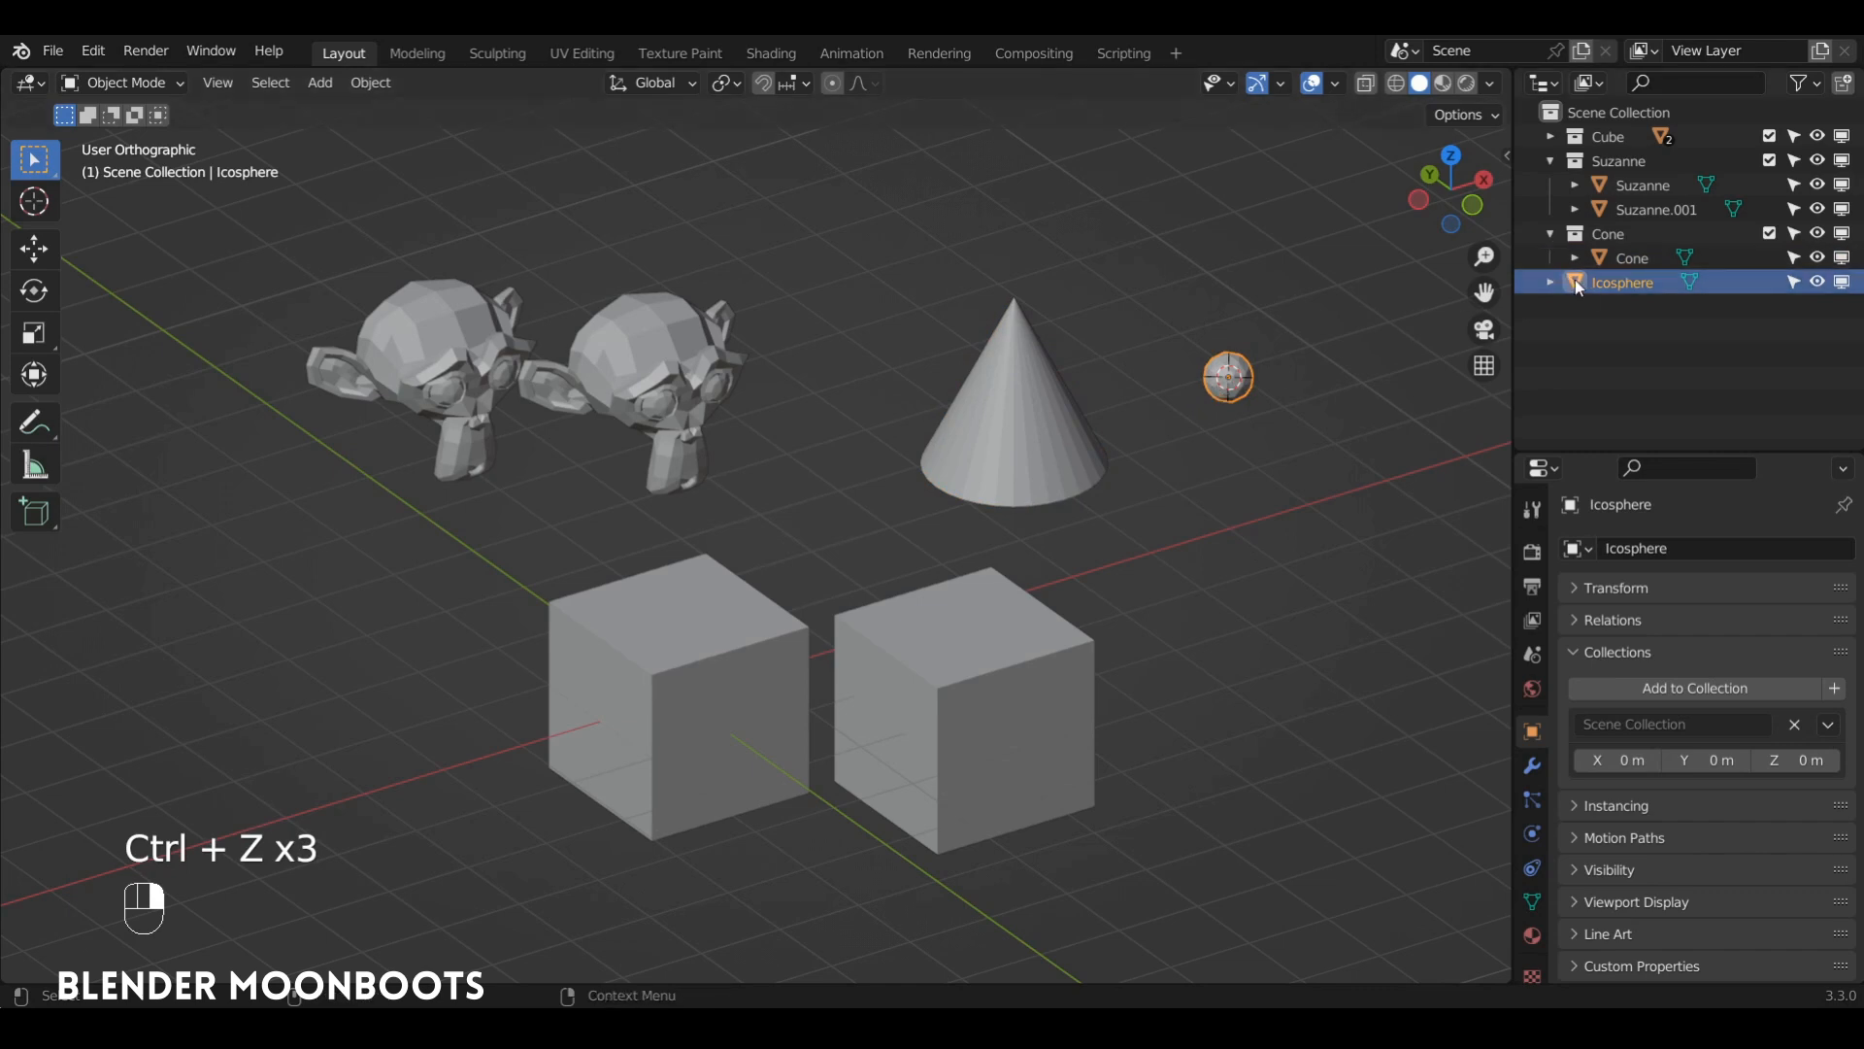
drag(1575, 282, 1640, 259)
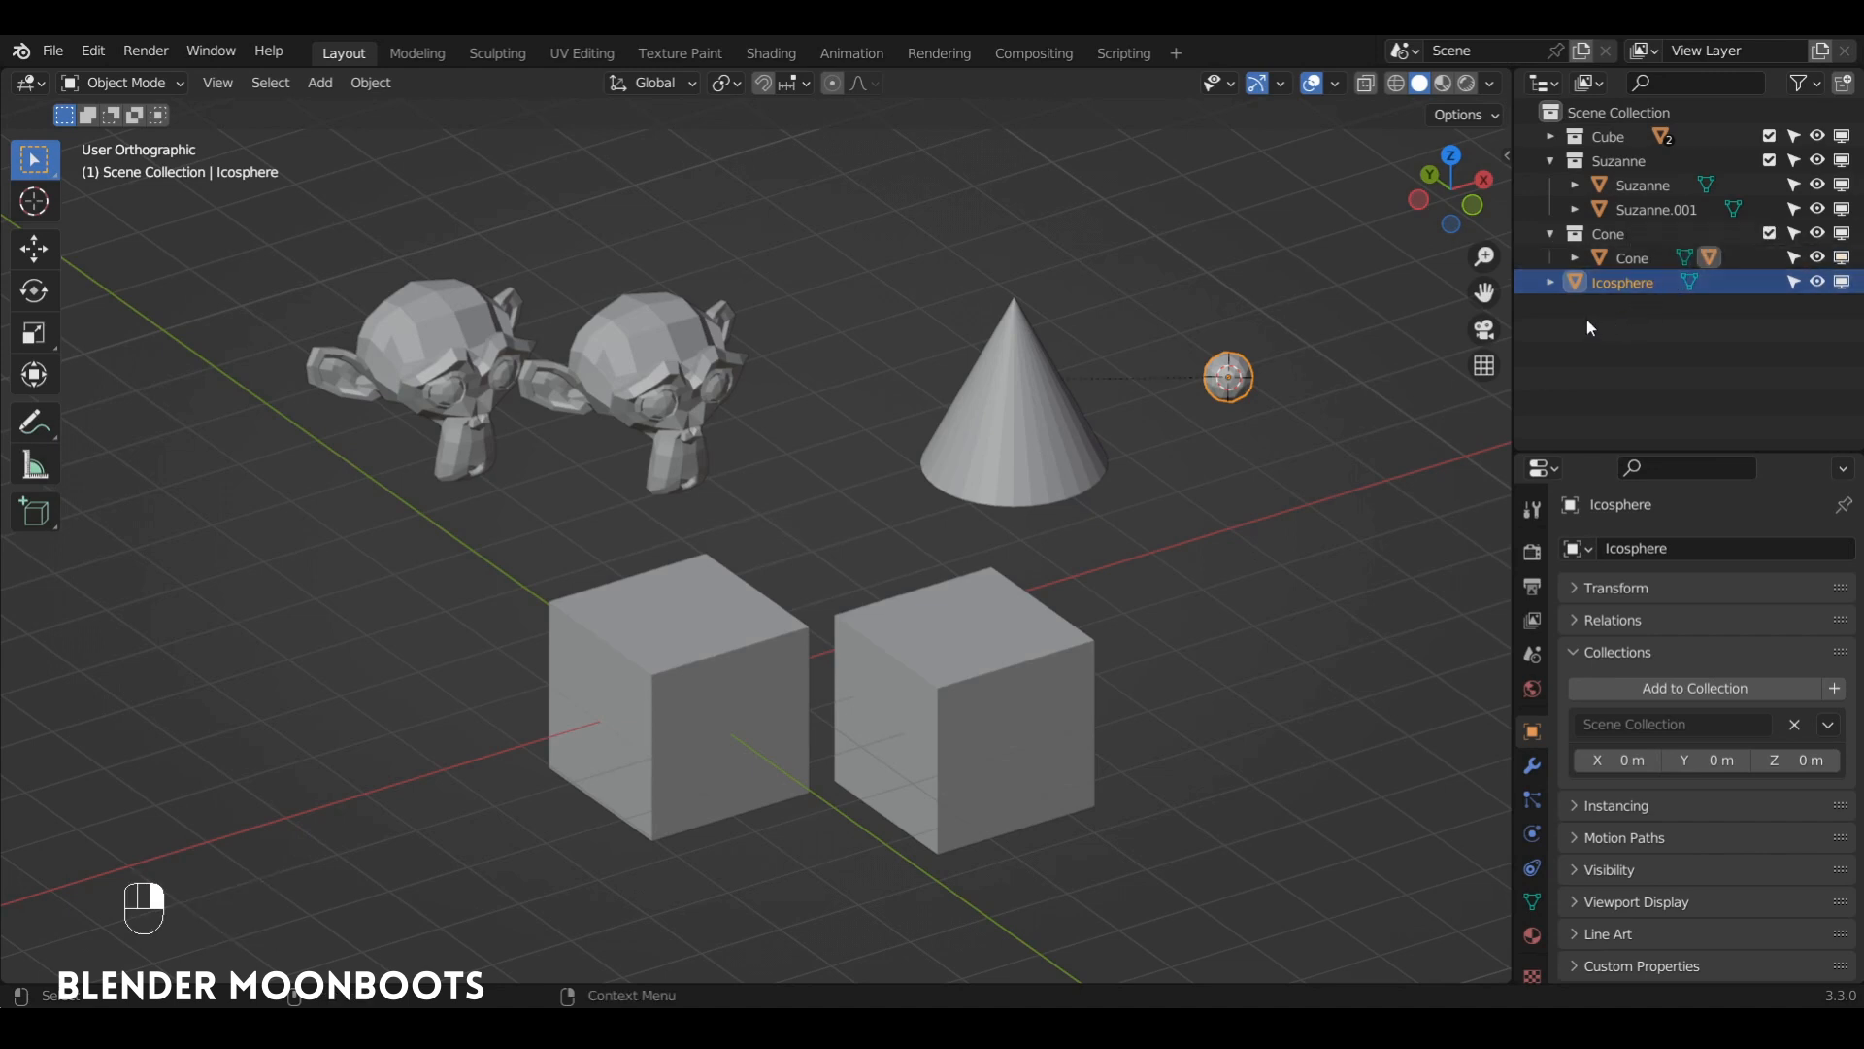
click(1575, 258)
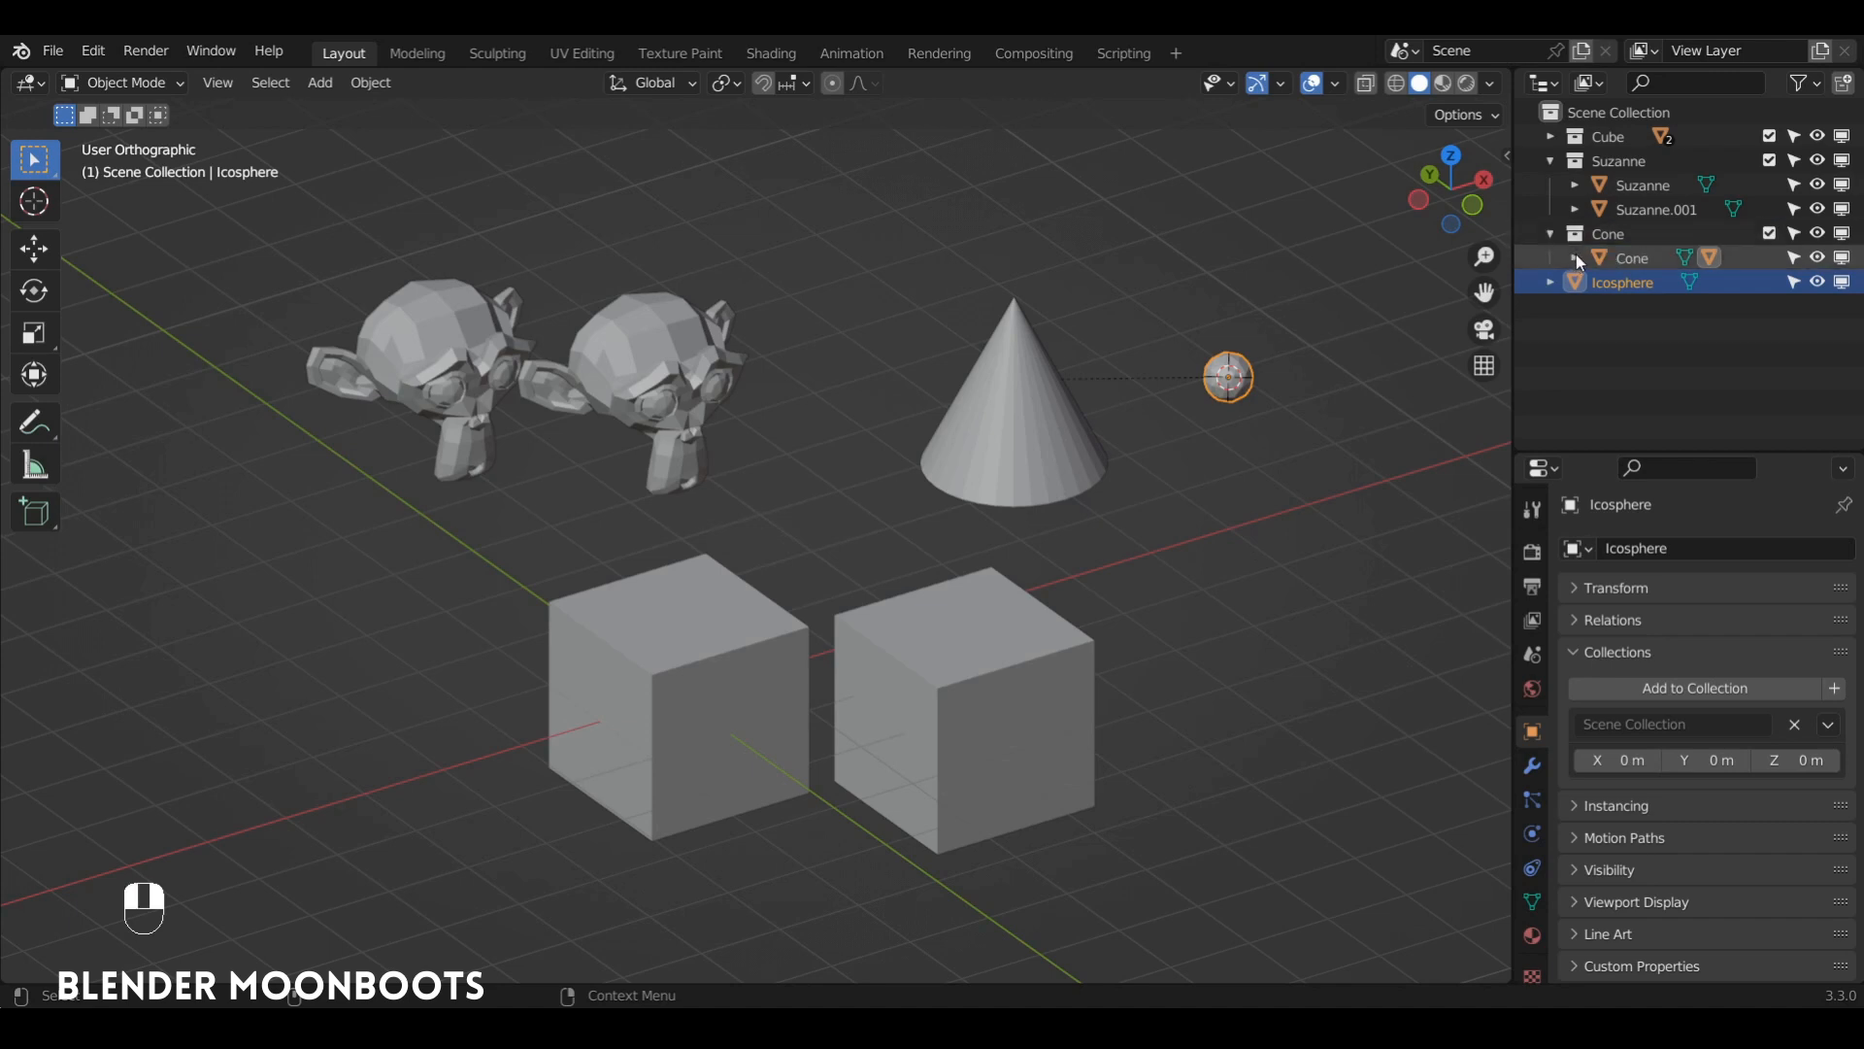
click(1699, 305)
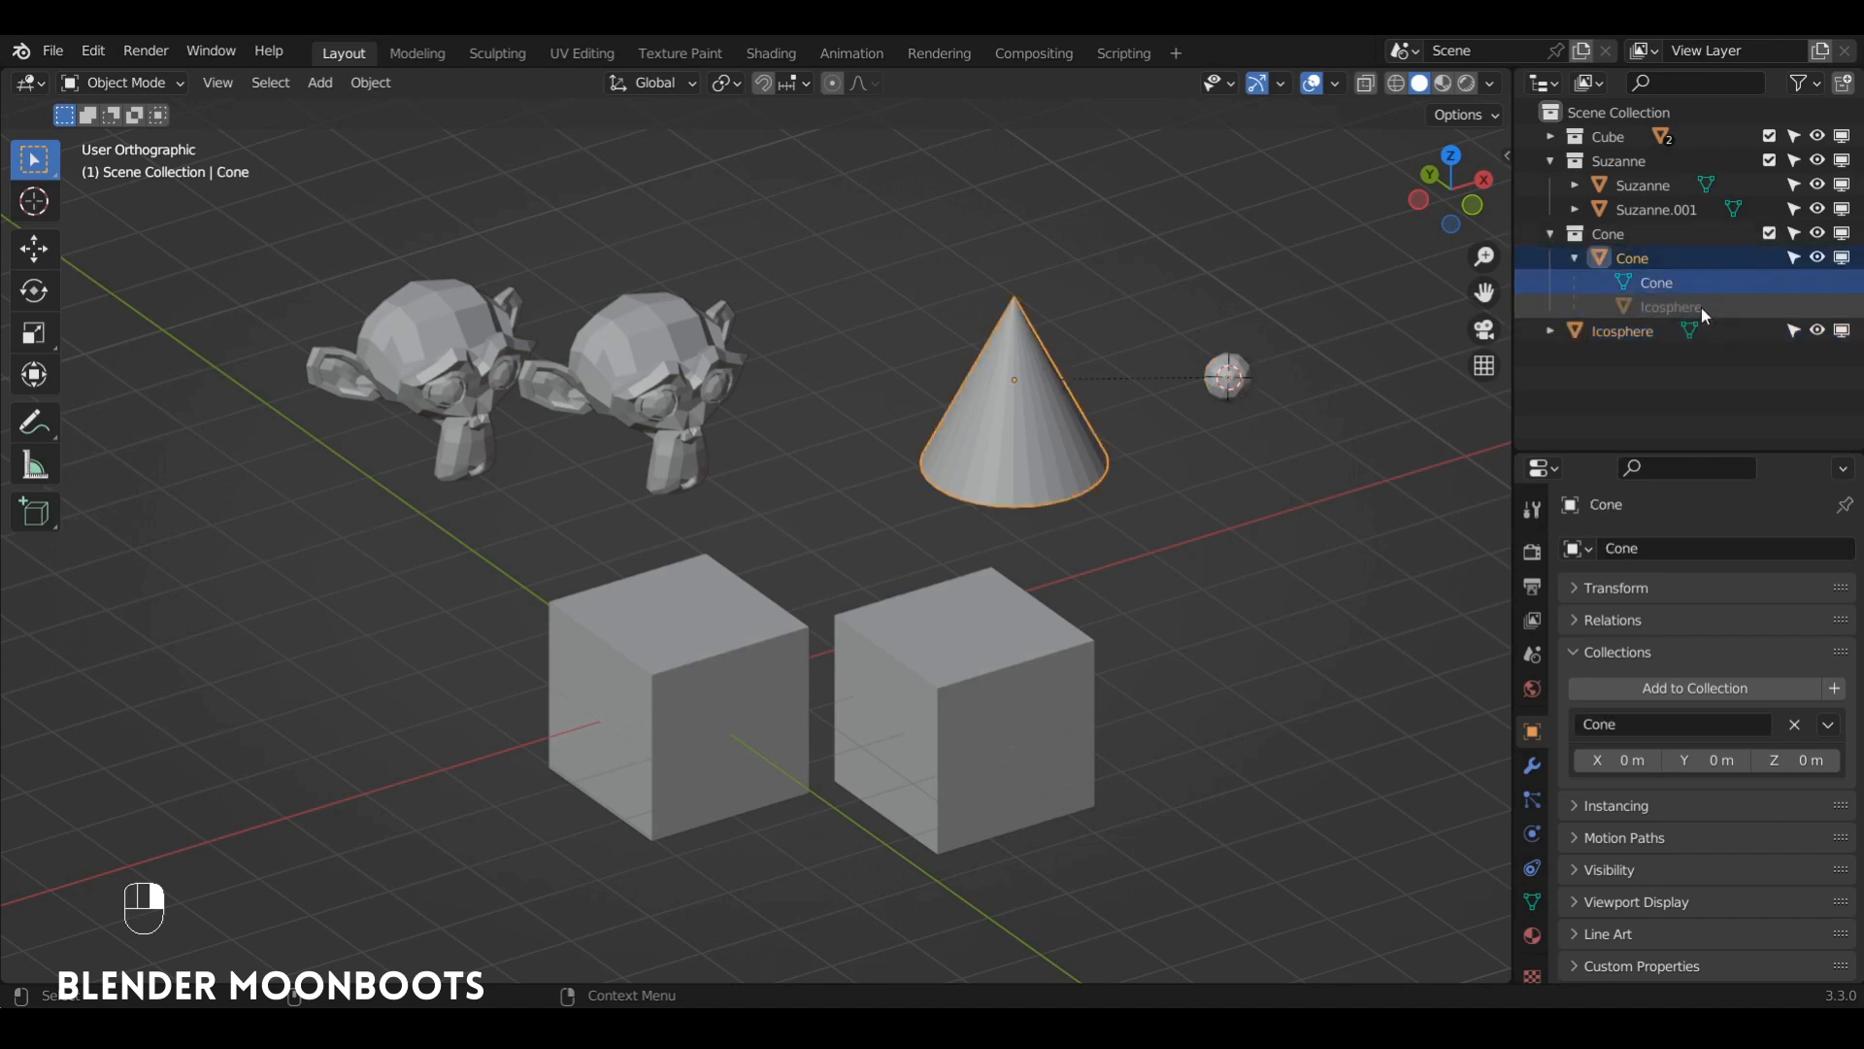
click(1677, 308)
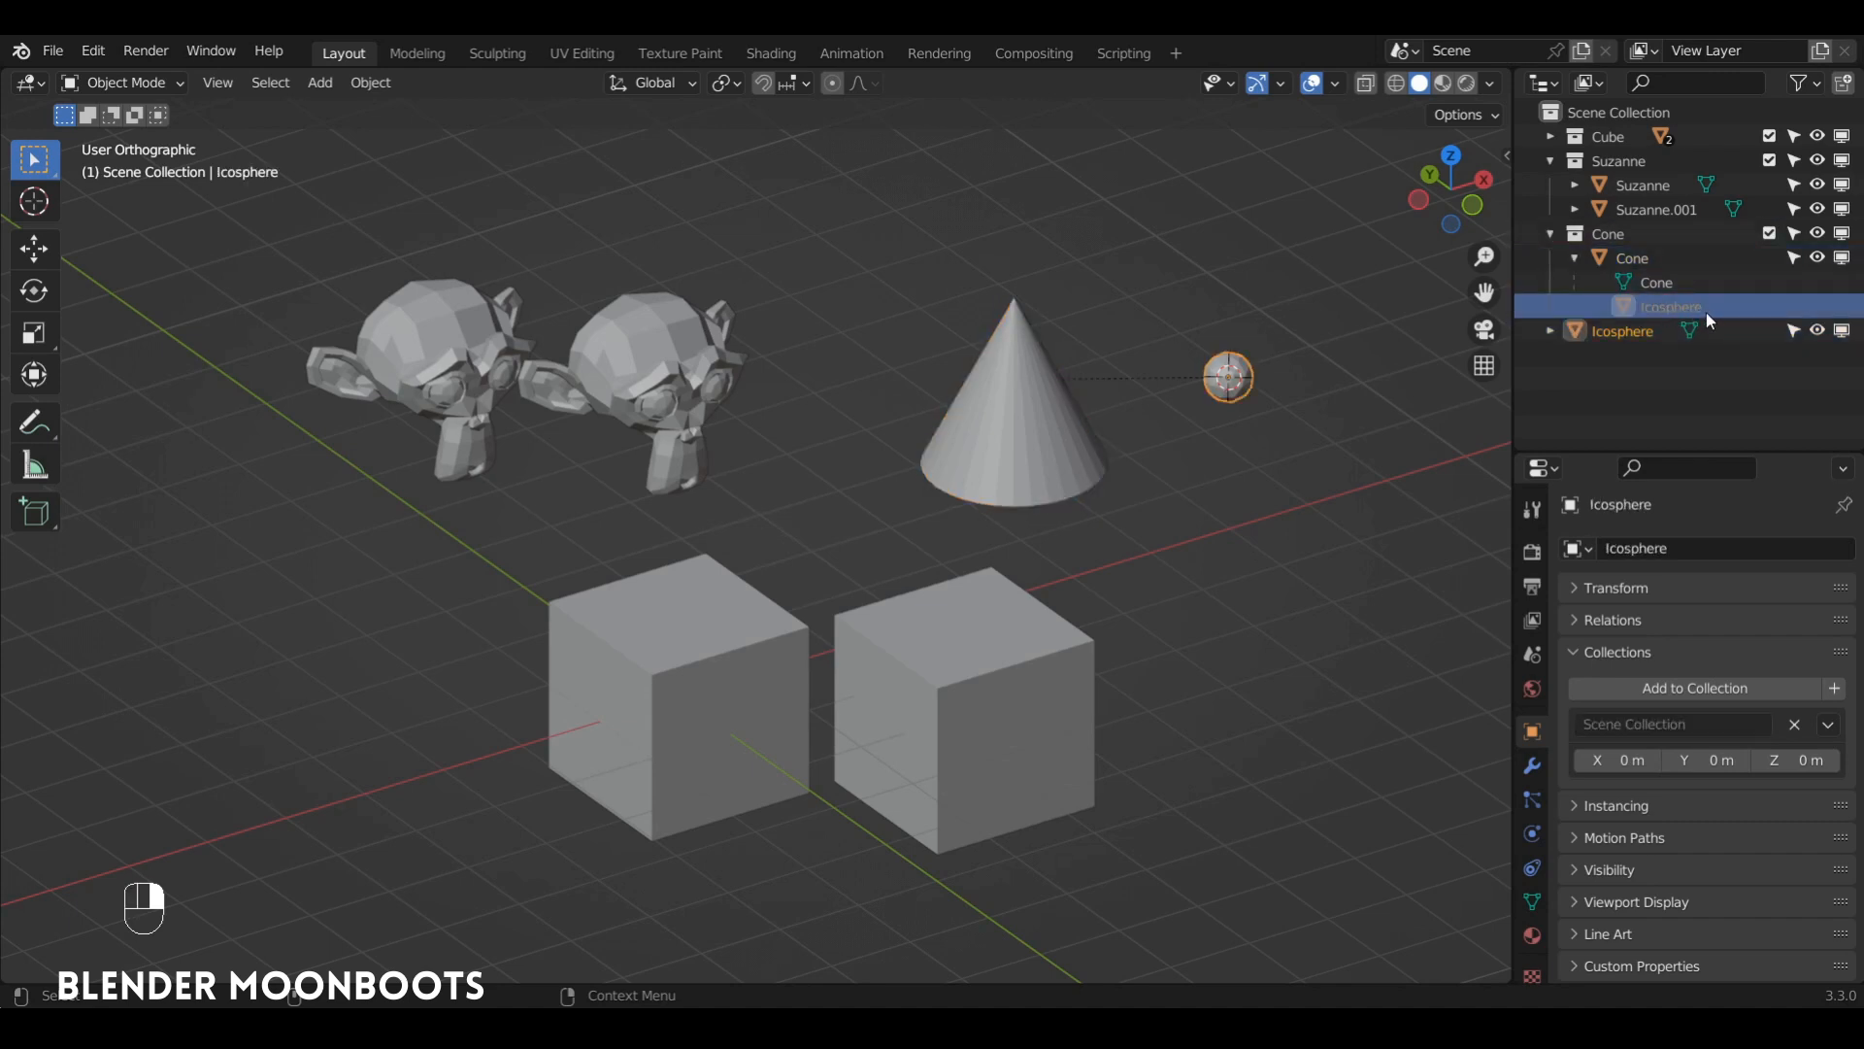
Move the icosphere out of the Scene Collection into the Cone collection
click(1635, 361)
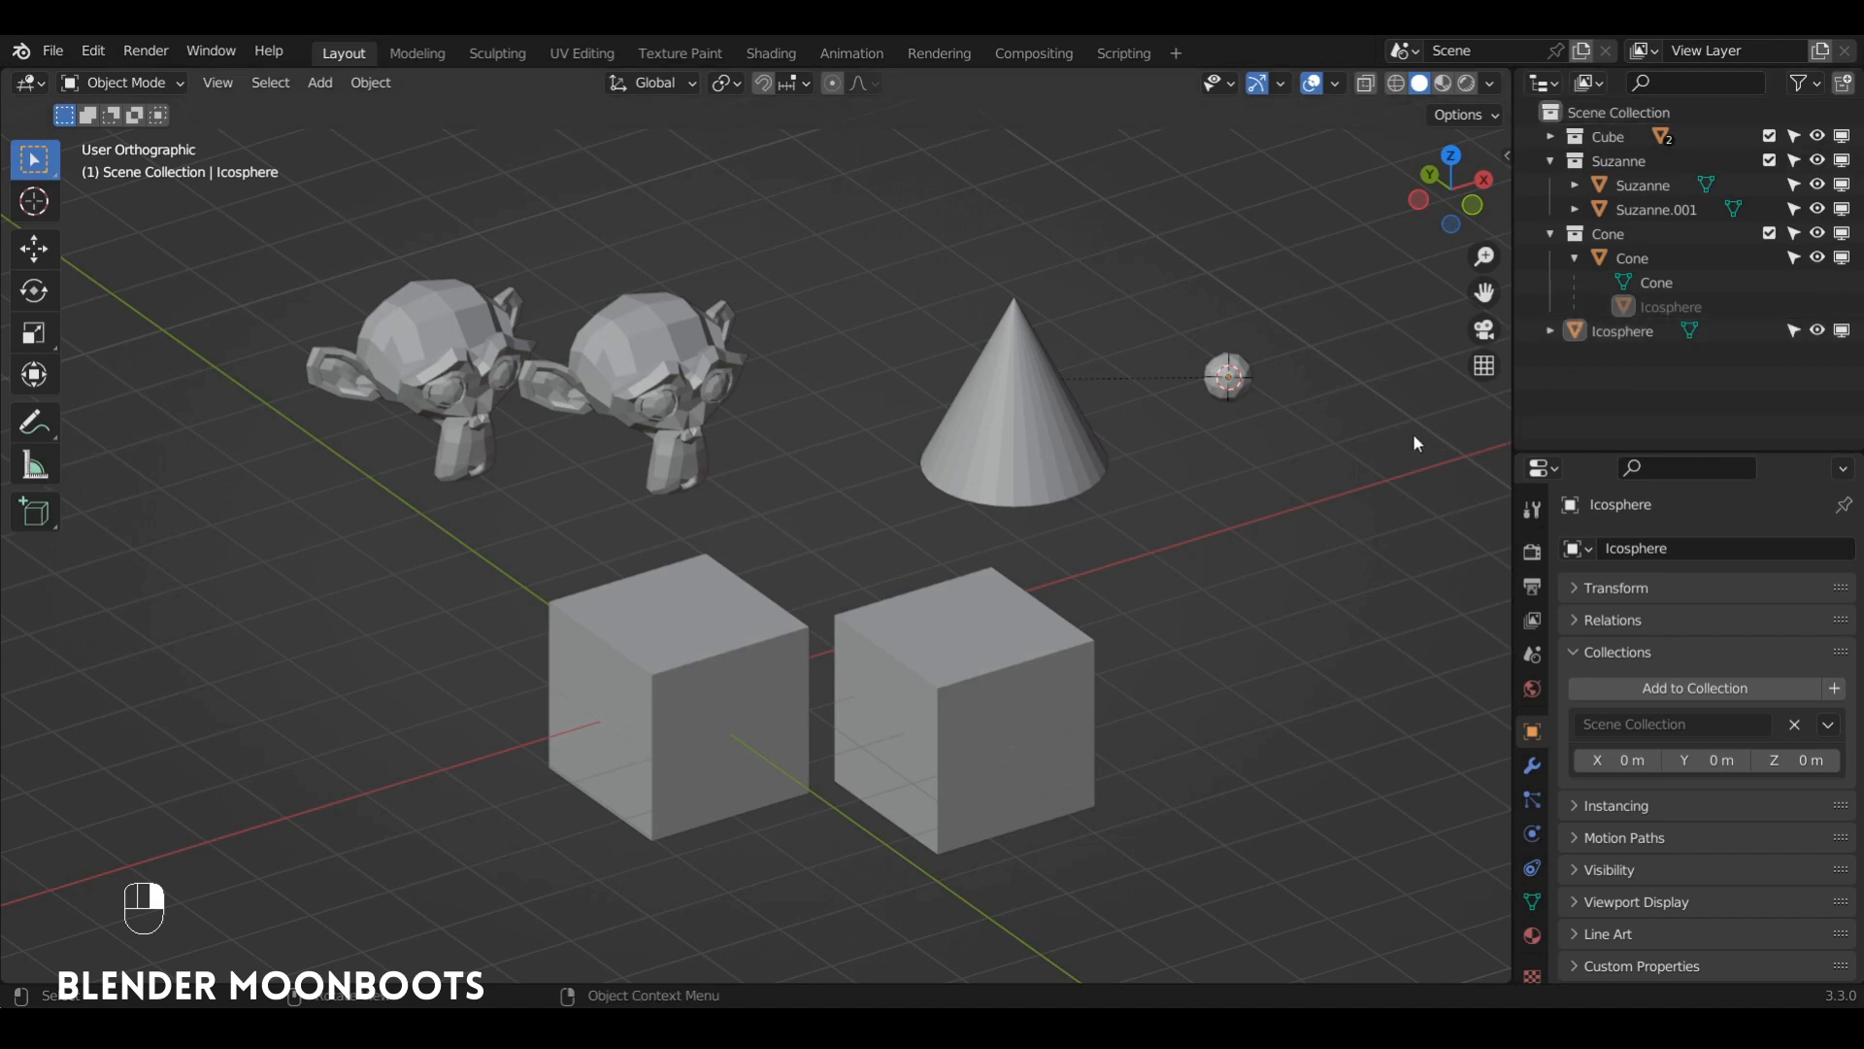
click(1580, 331)
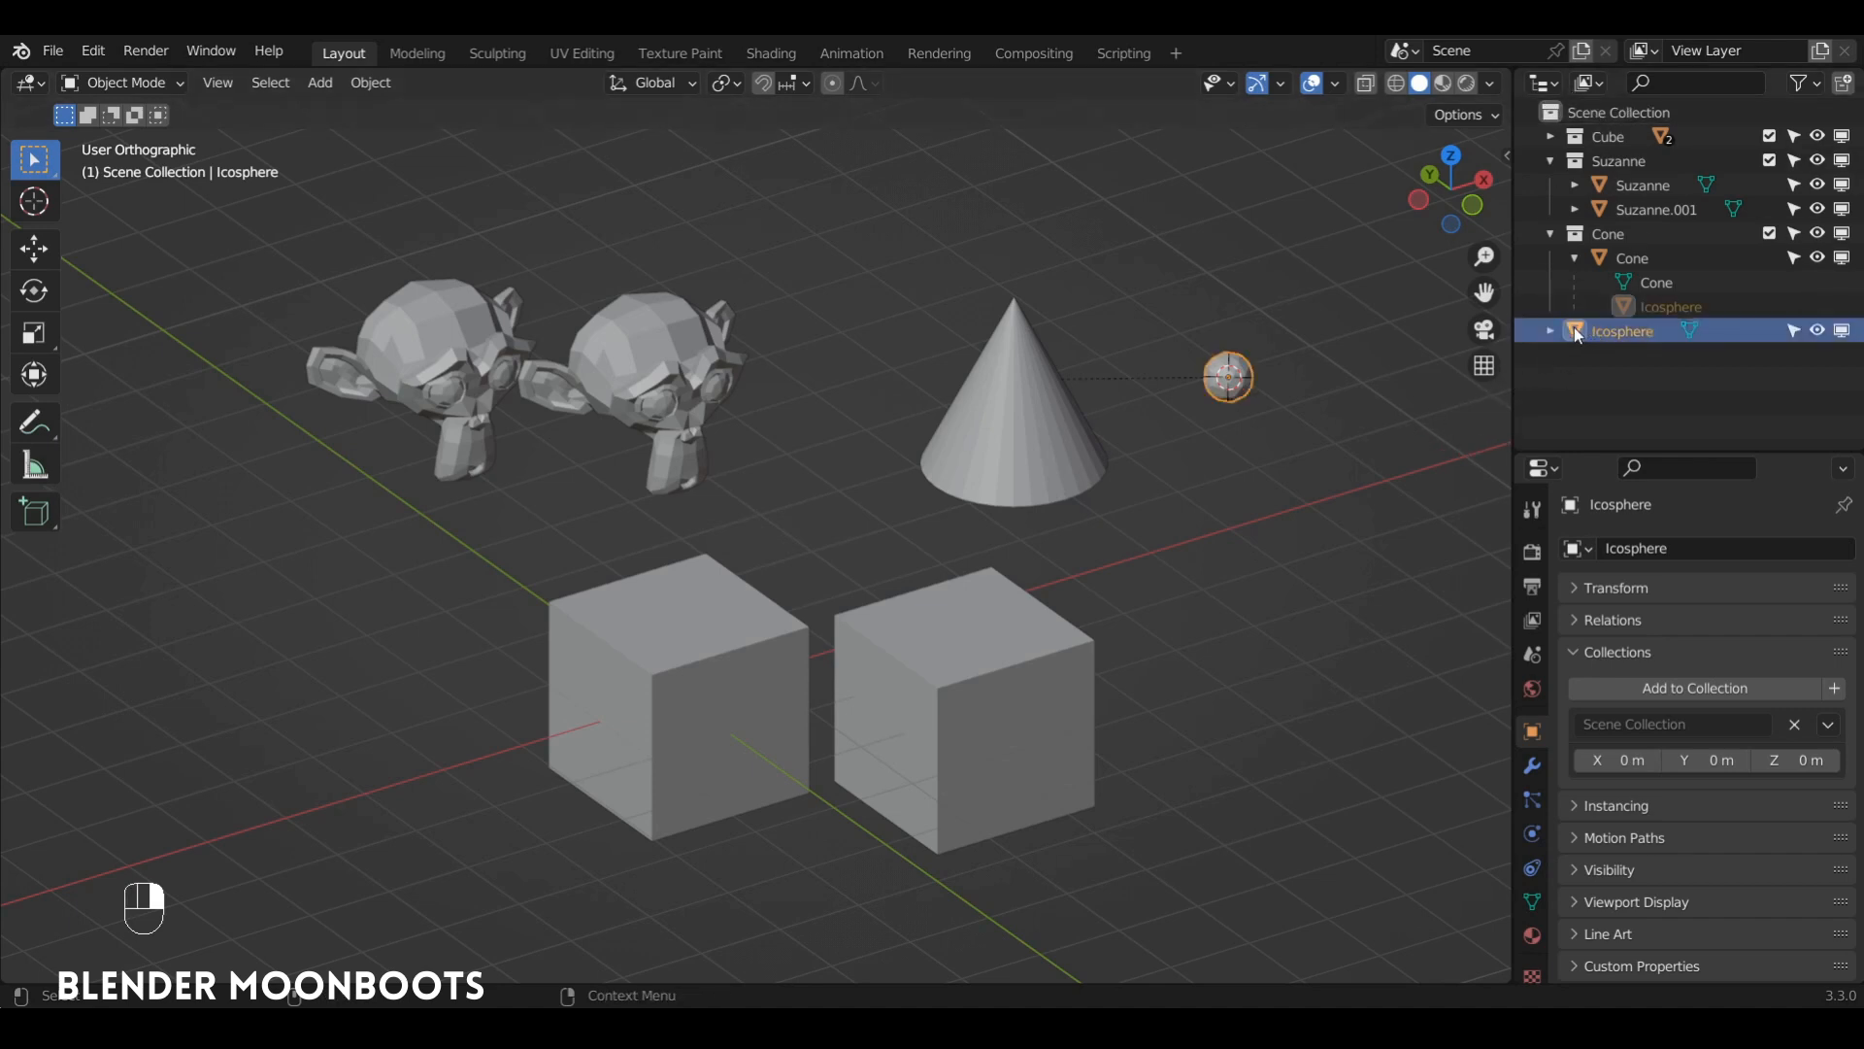
drag(1575, 329, 1662, 248)
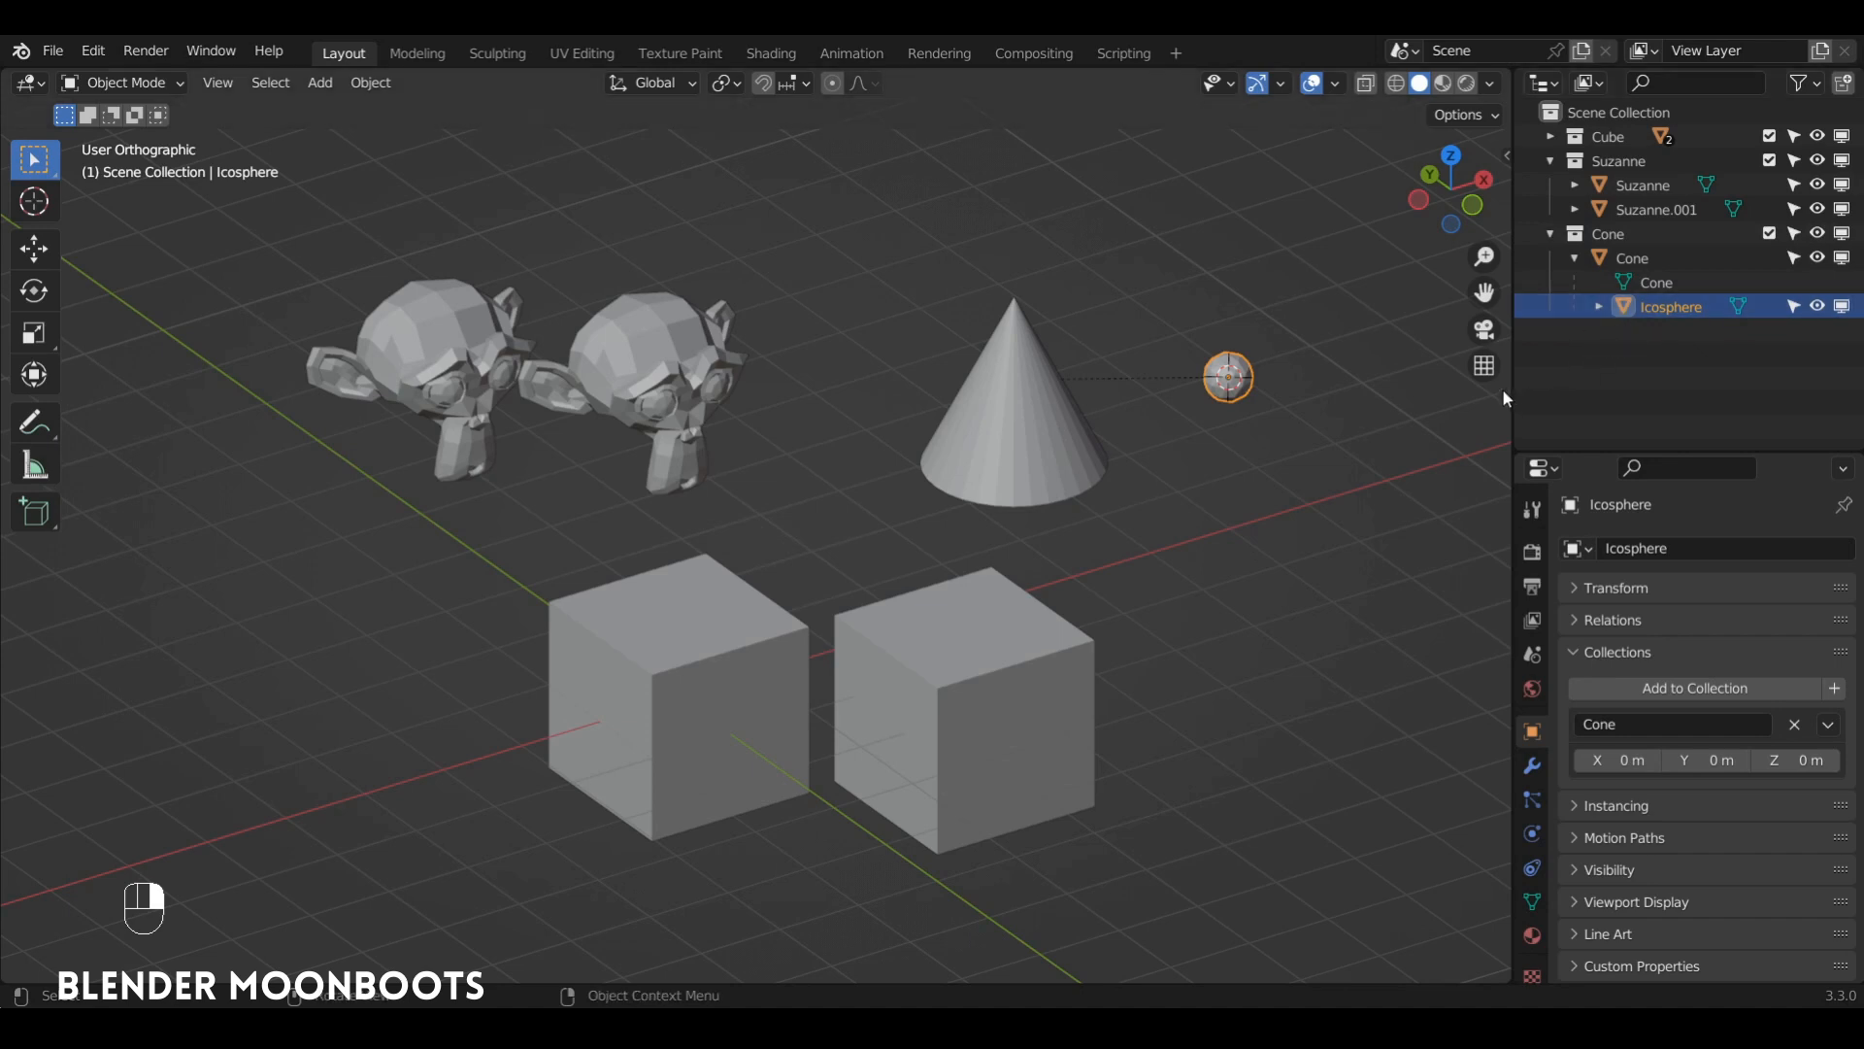
Move the icosphere out to the Scene Collection and return it to the Cone collection
drag(1631, 306, 1607, 121)
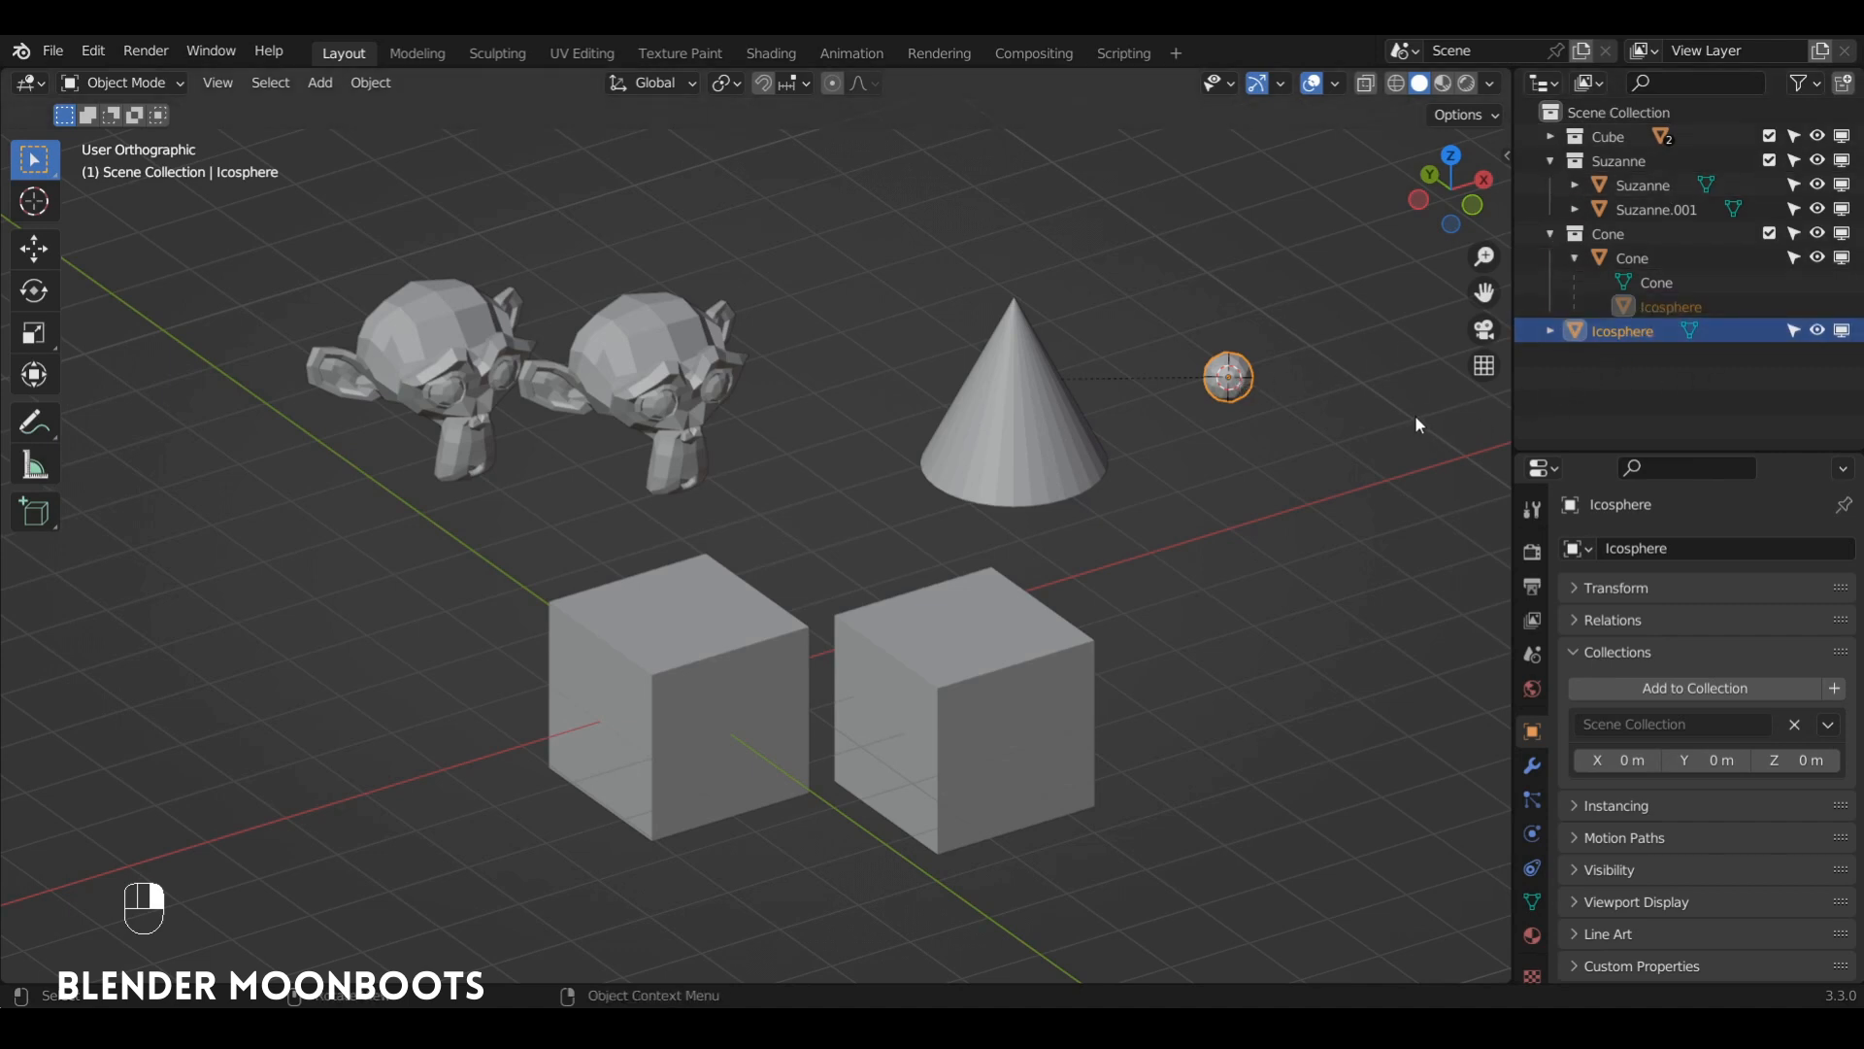
click(1632, 258)
drag(1595, 331, 1616, 237)
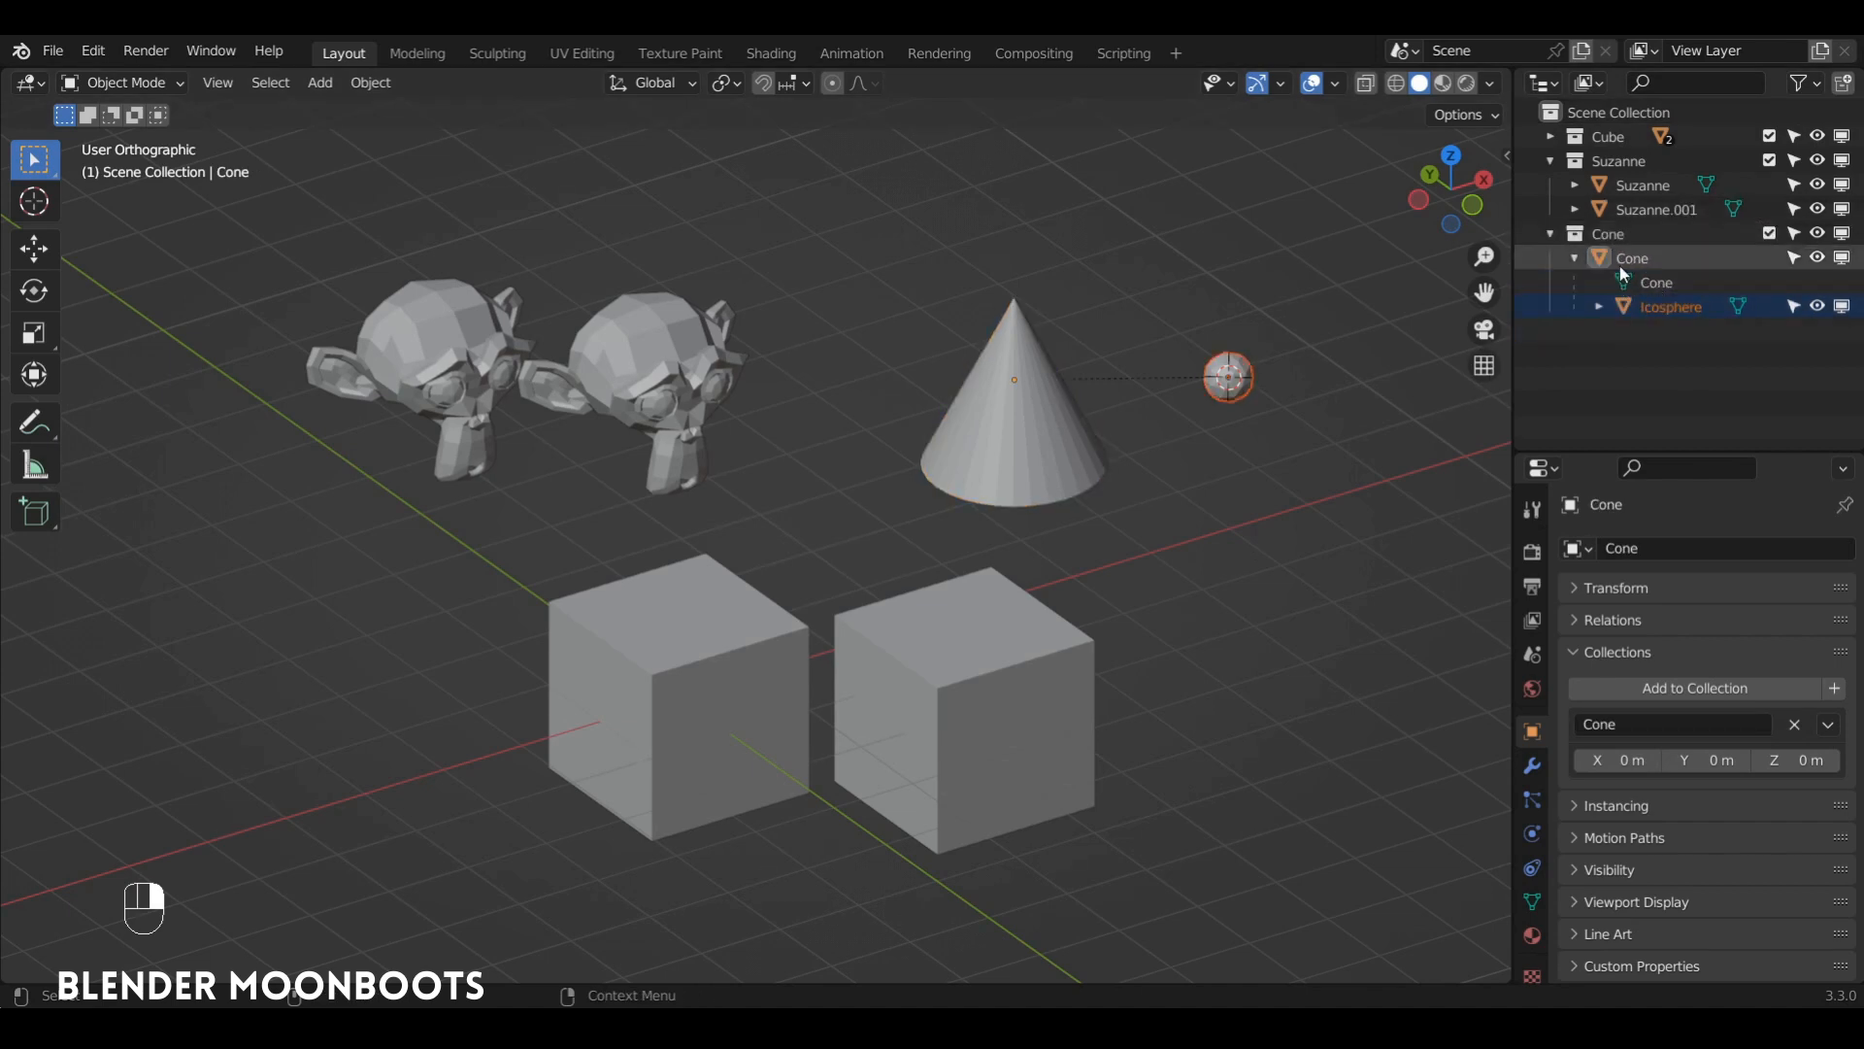
Move only the parent cone object to the Scene Collection and put it back into the Cone collection
click(1612, 256)
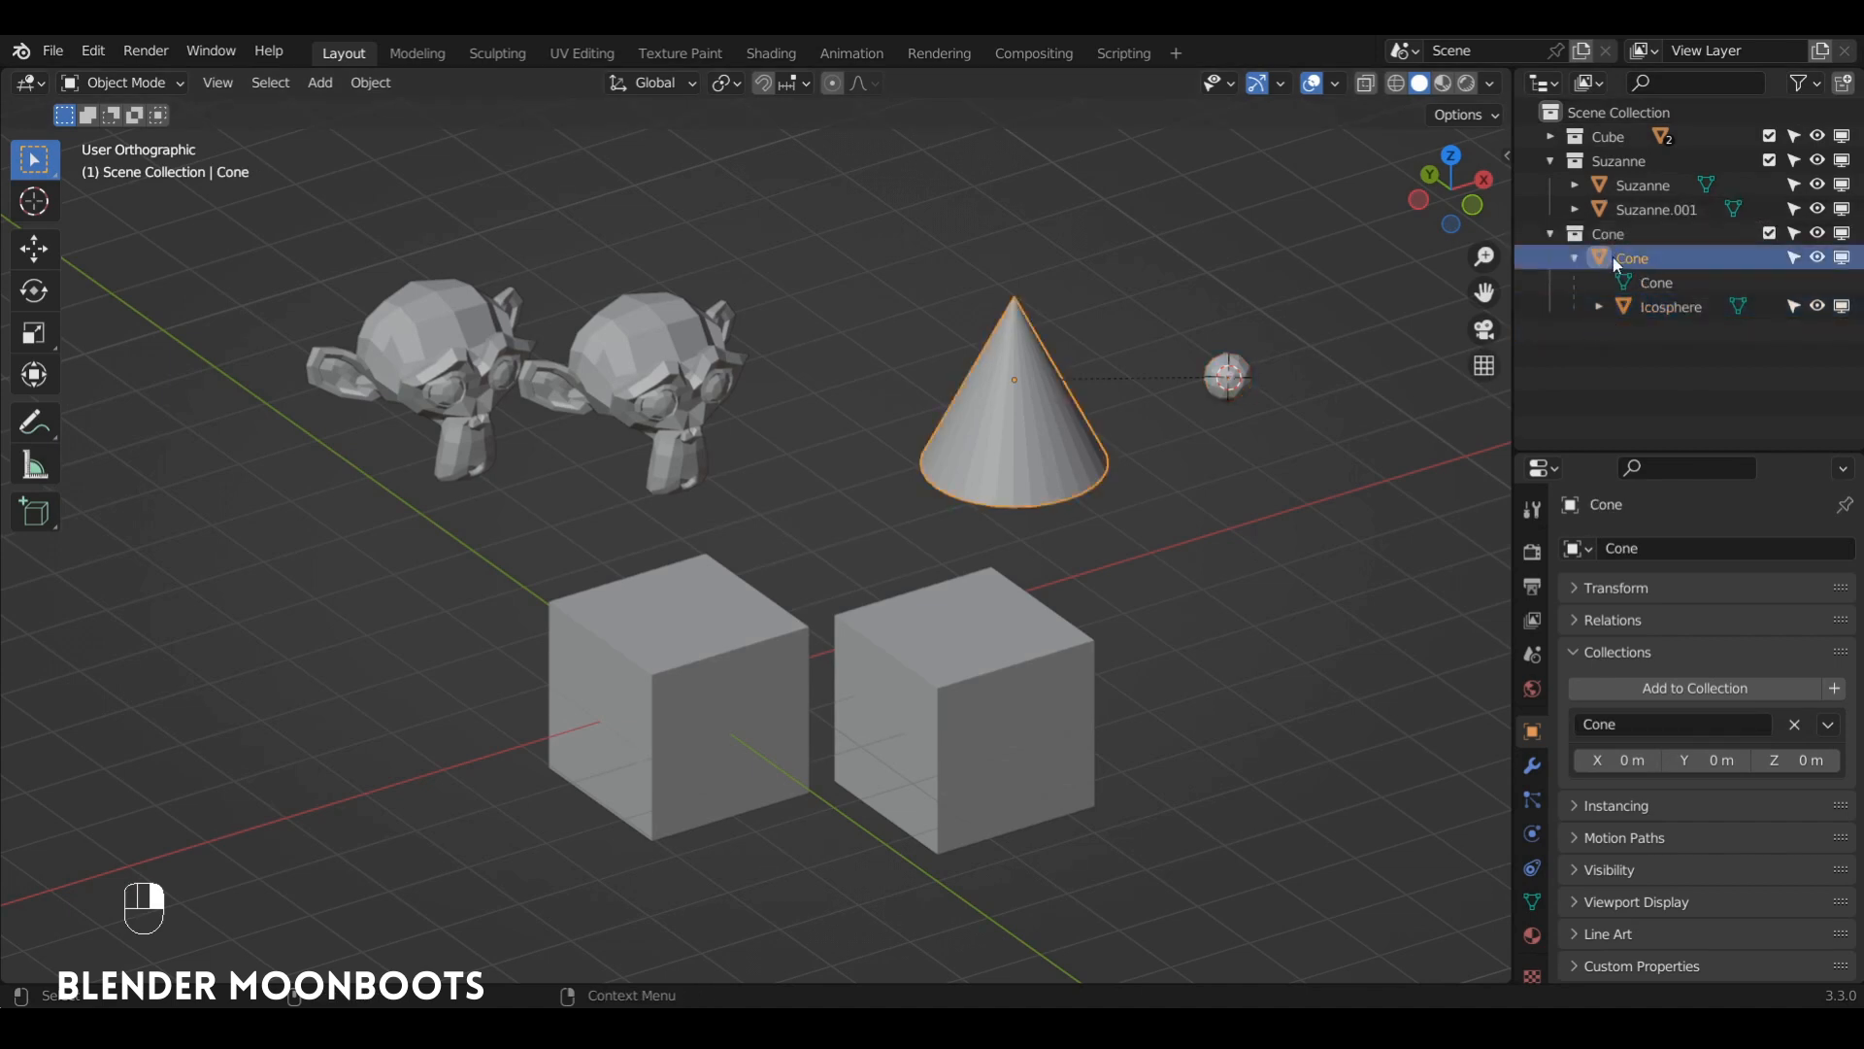
drag(1599, 254, 1619, 114)
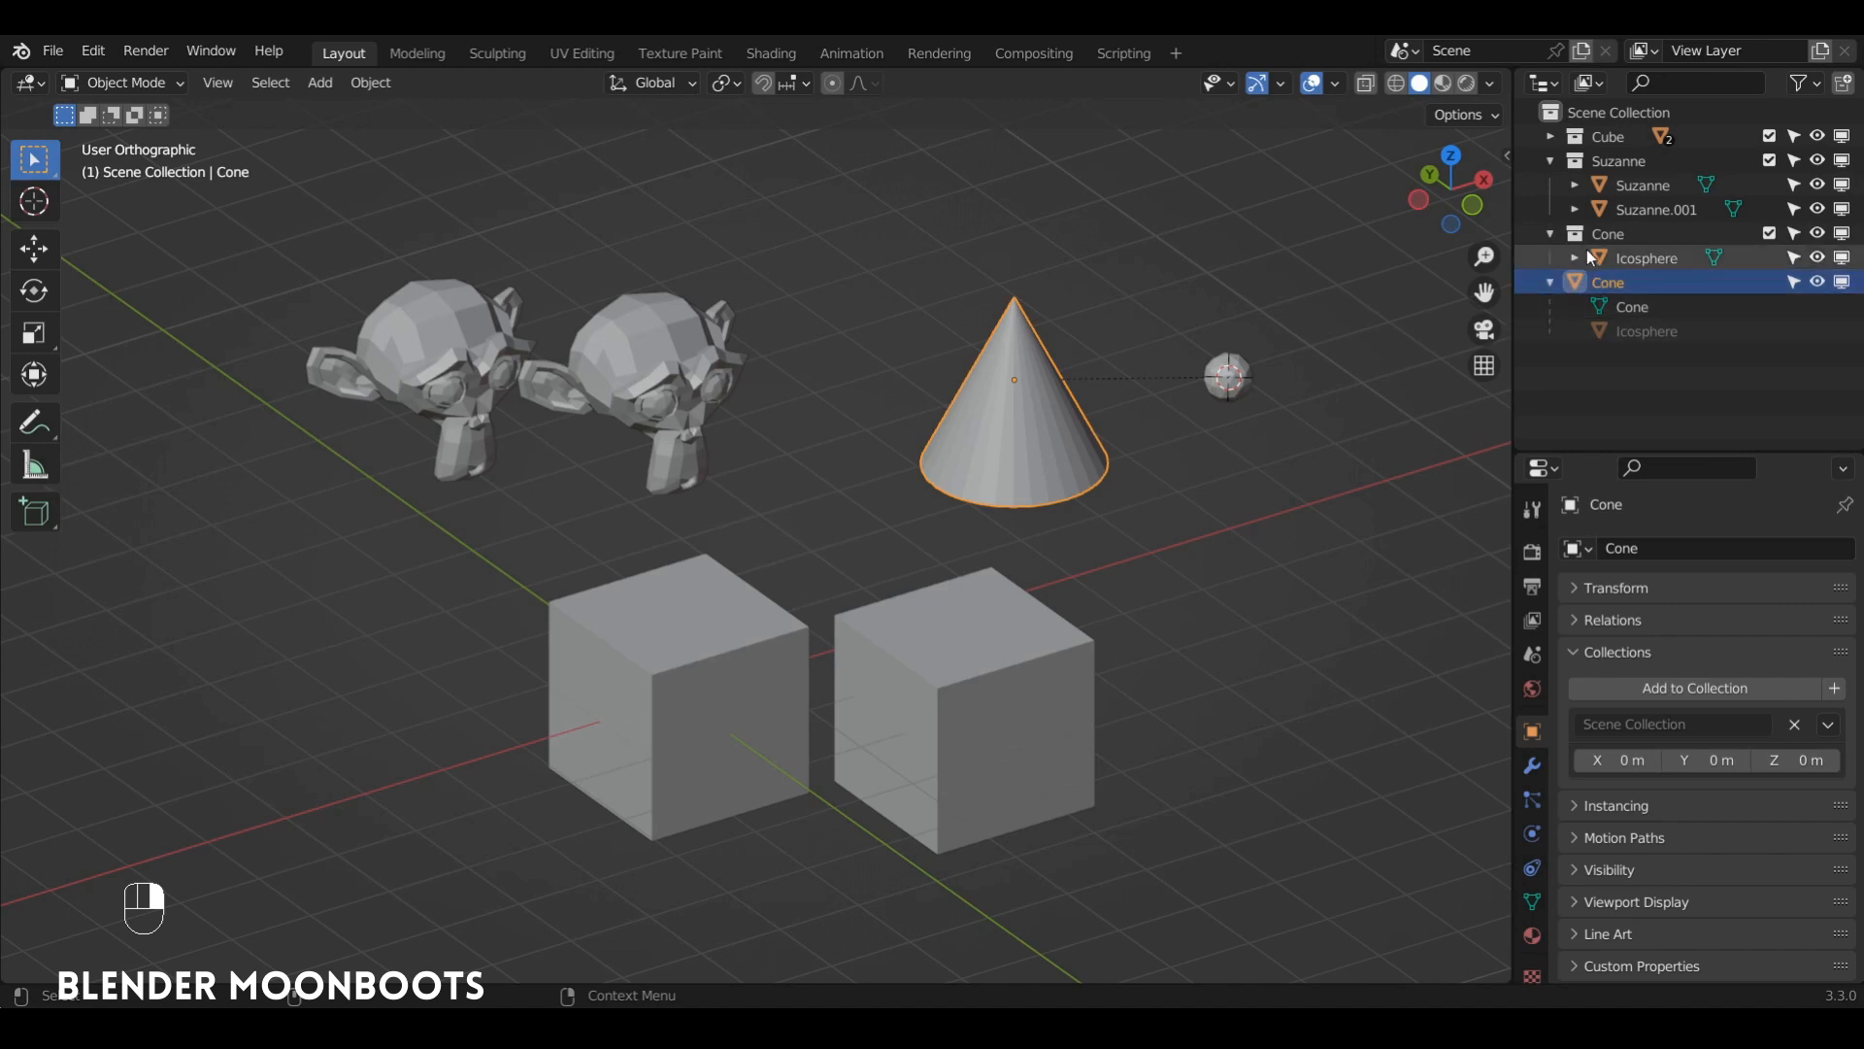
drag(1577, 278, 1646, 243)
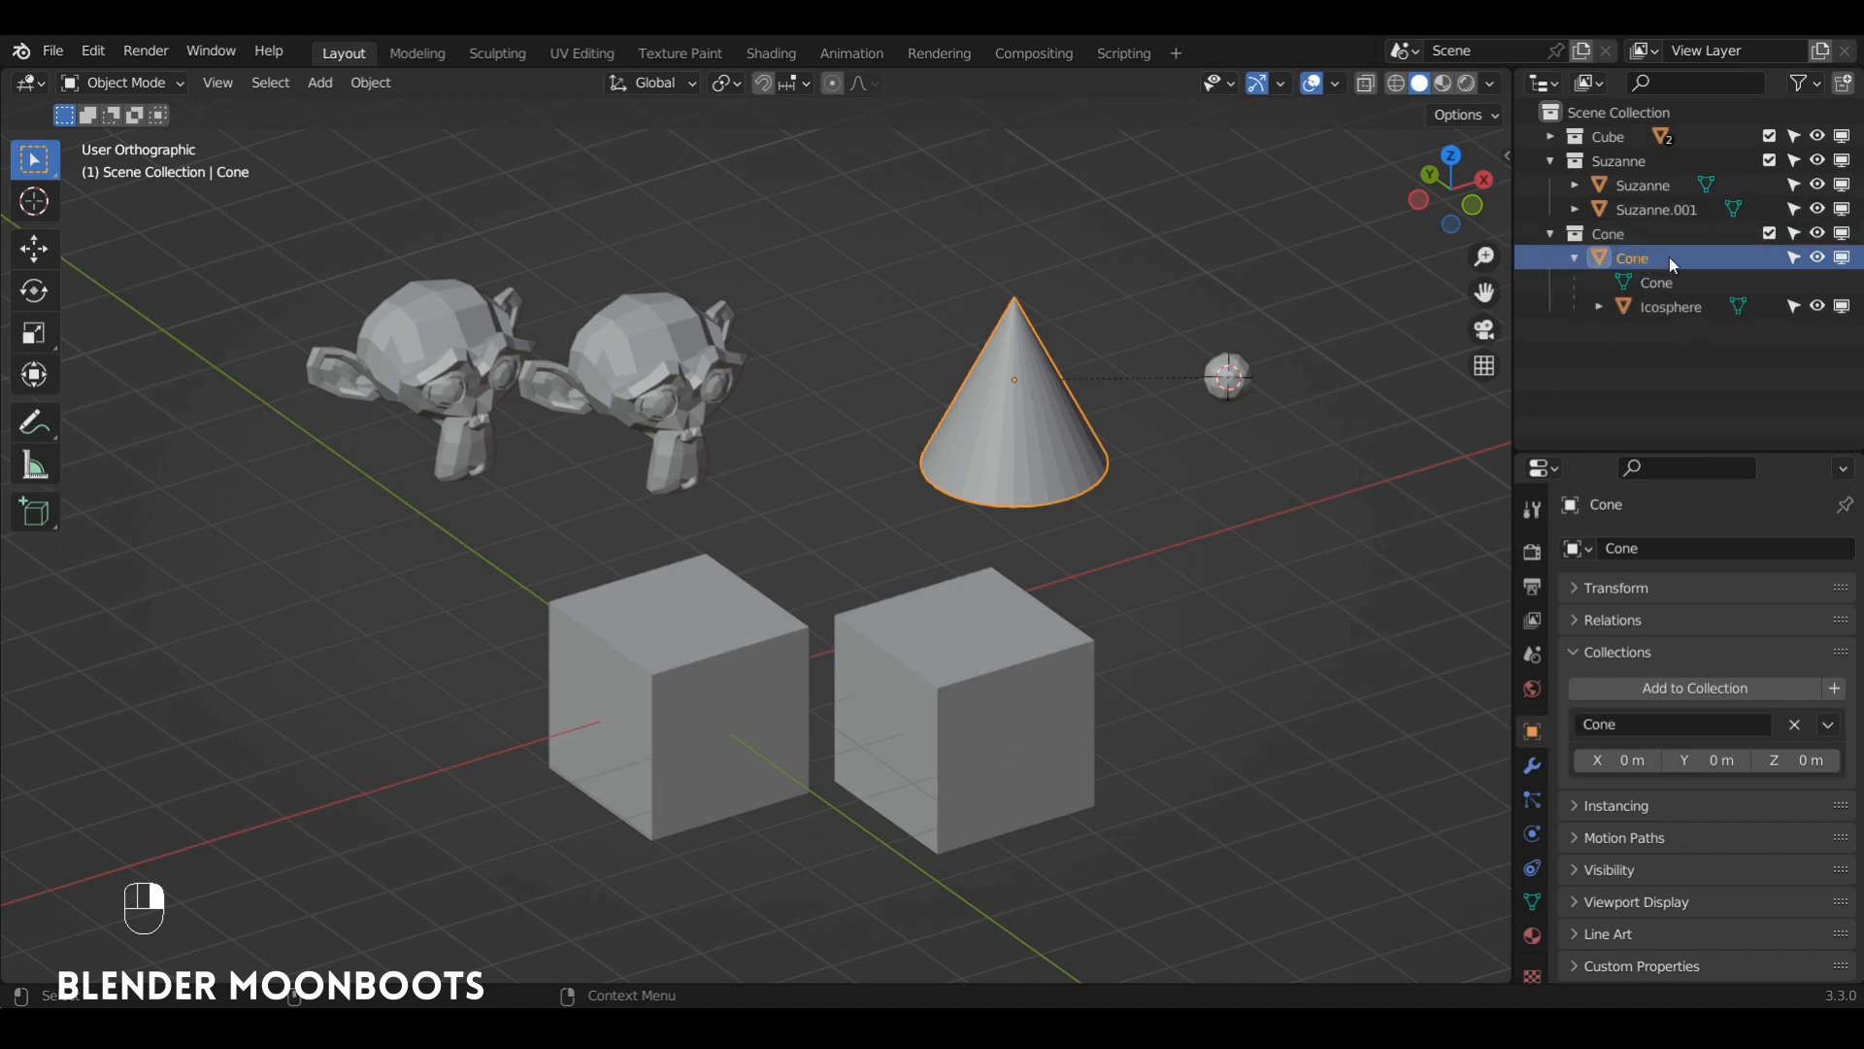
Select the cone together with its child icosphere using Select Hierarchy
shift+click(1687, 307)
click(1704, 262)
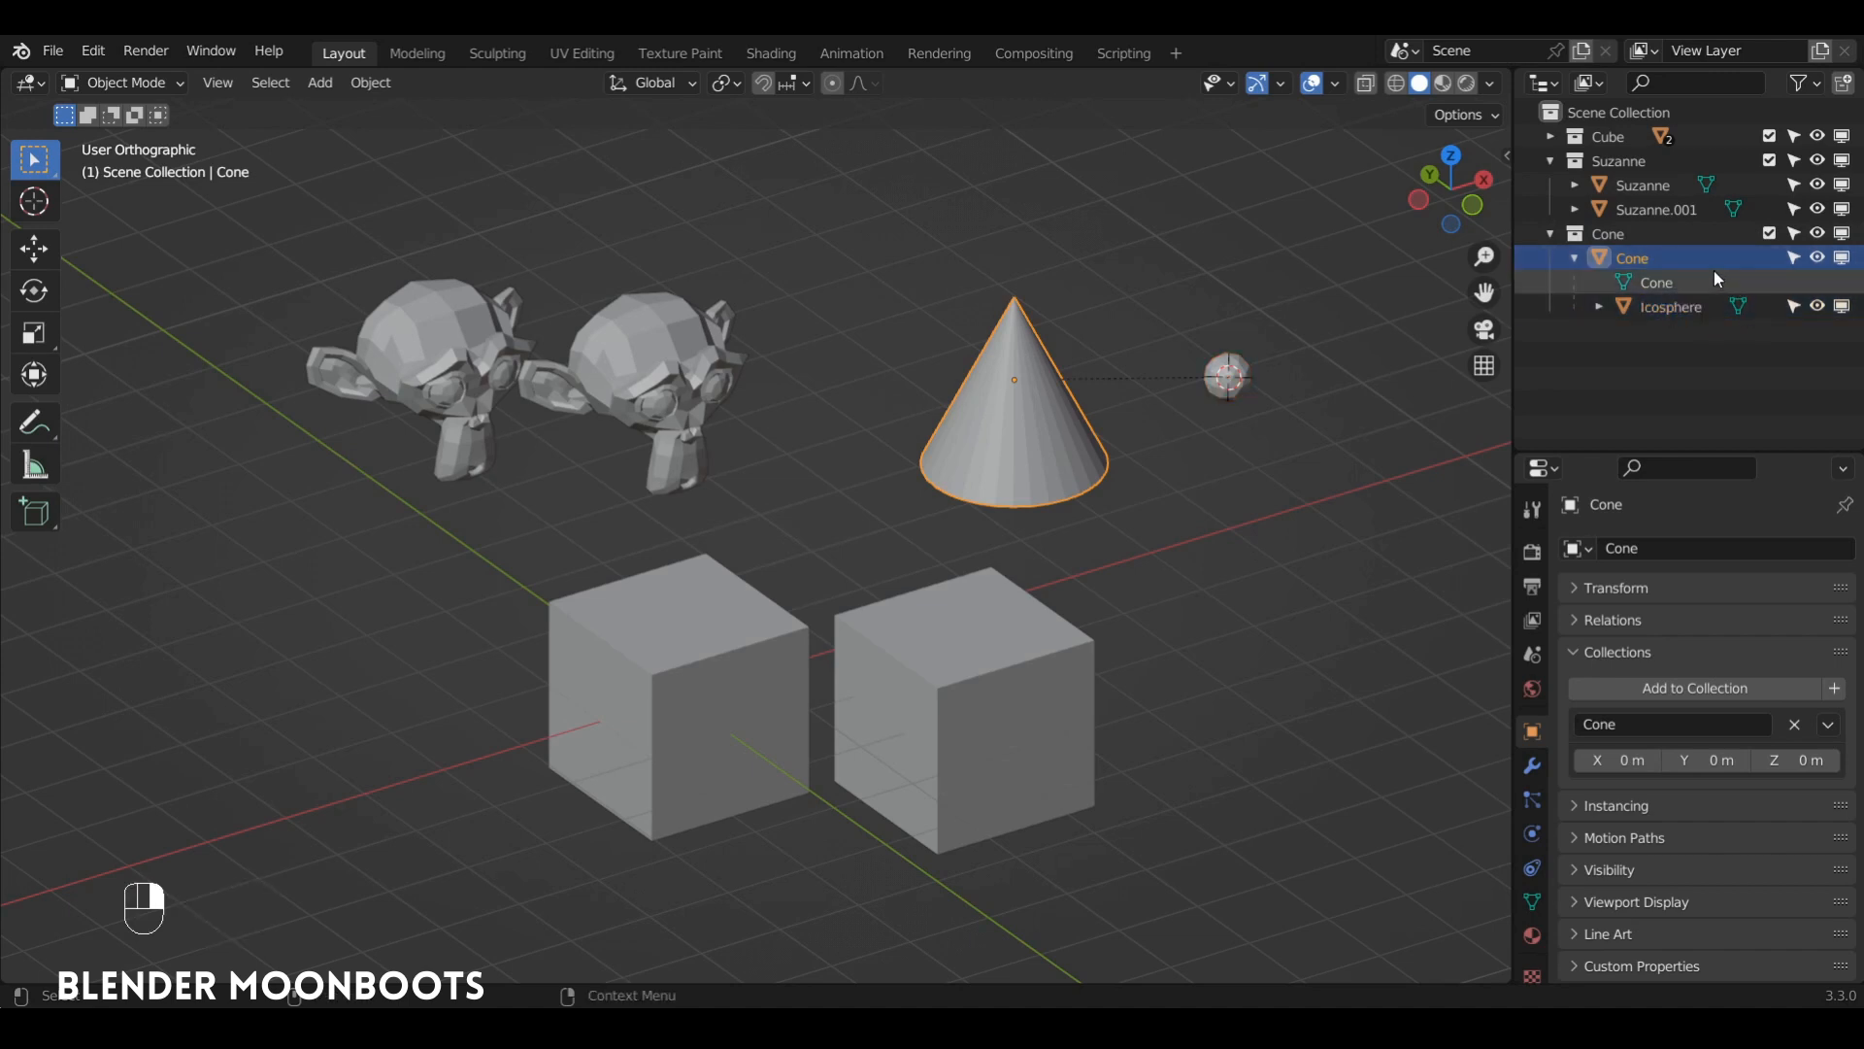
right_click(1711, 262)
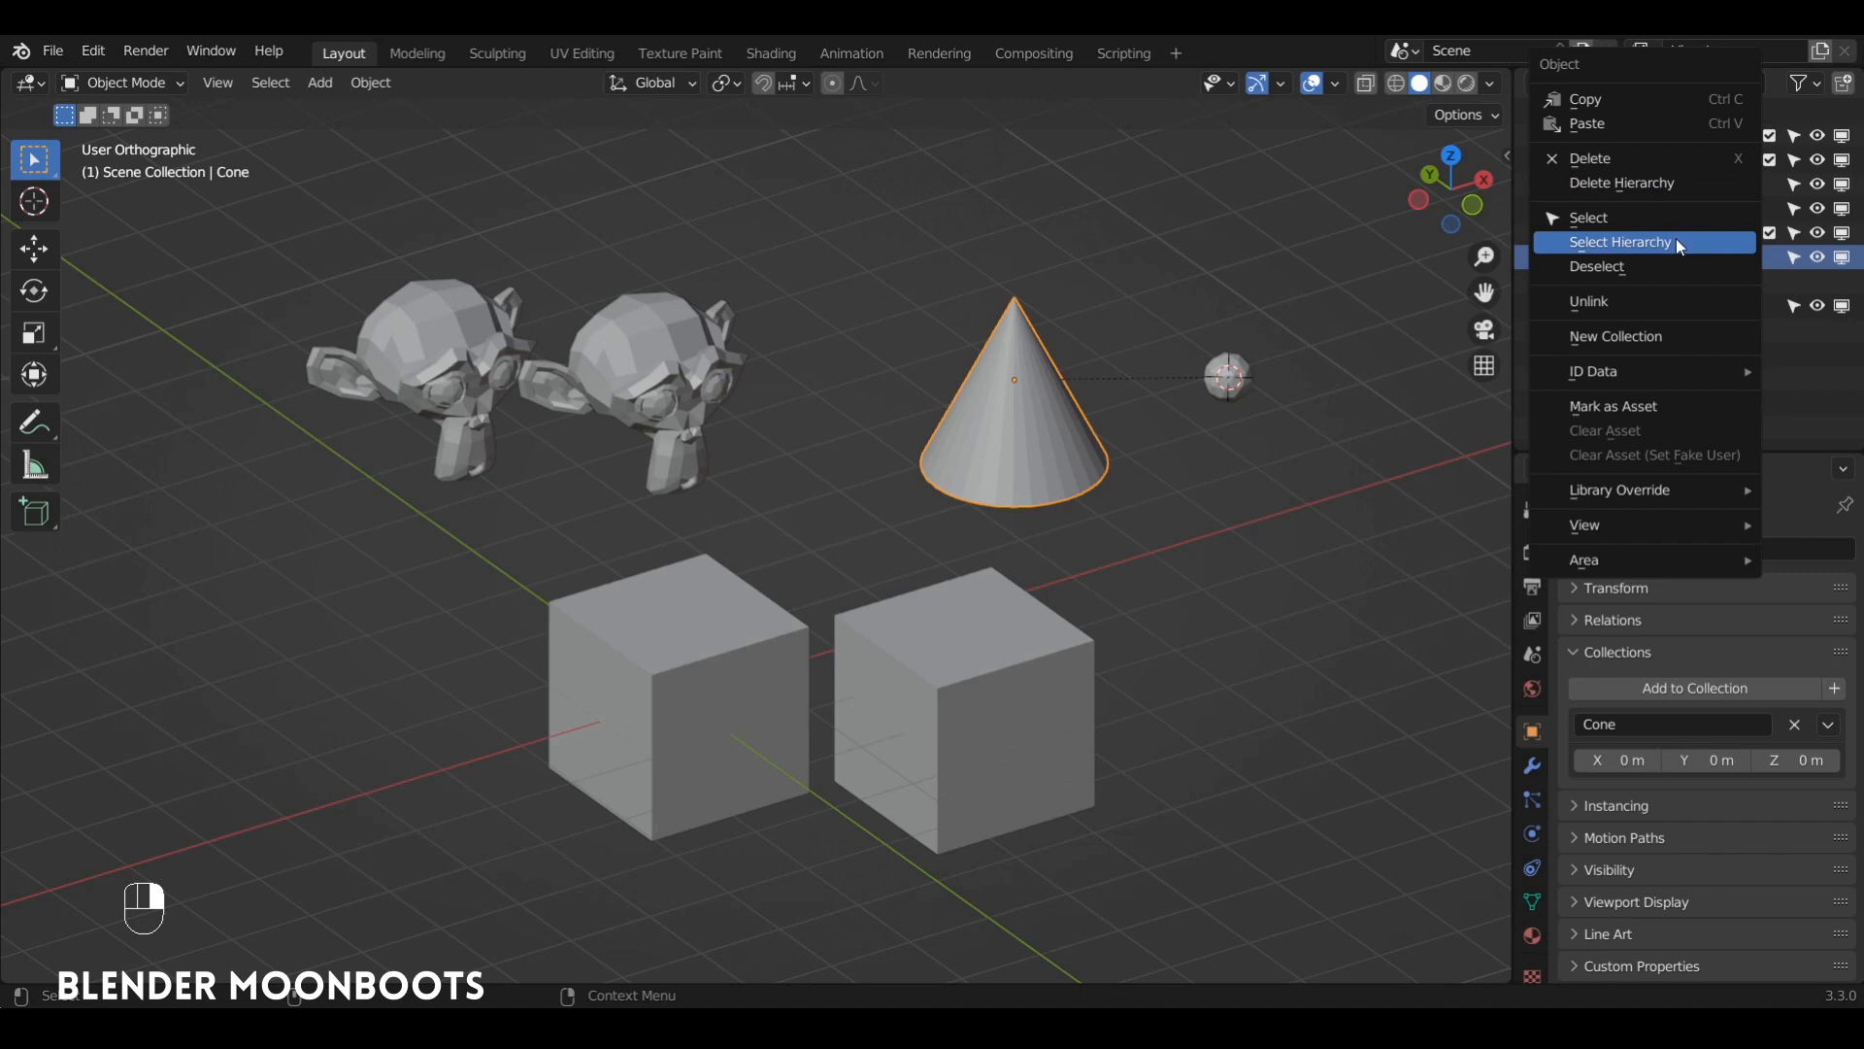
click(1681, 240)
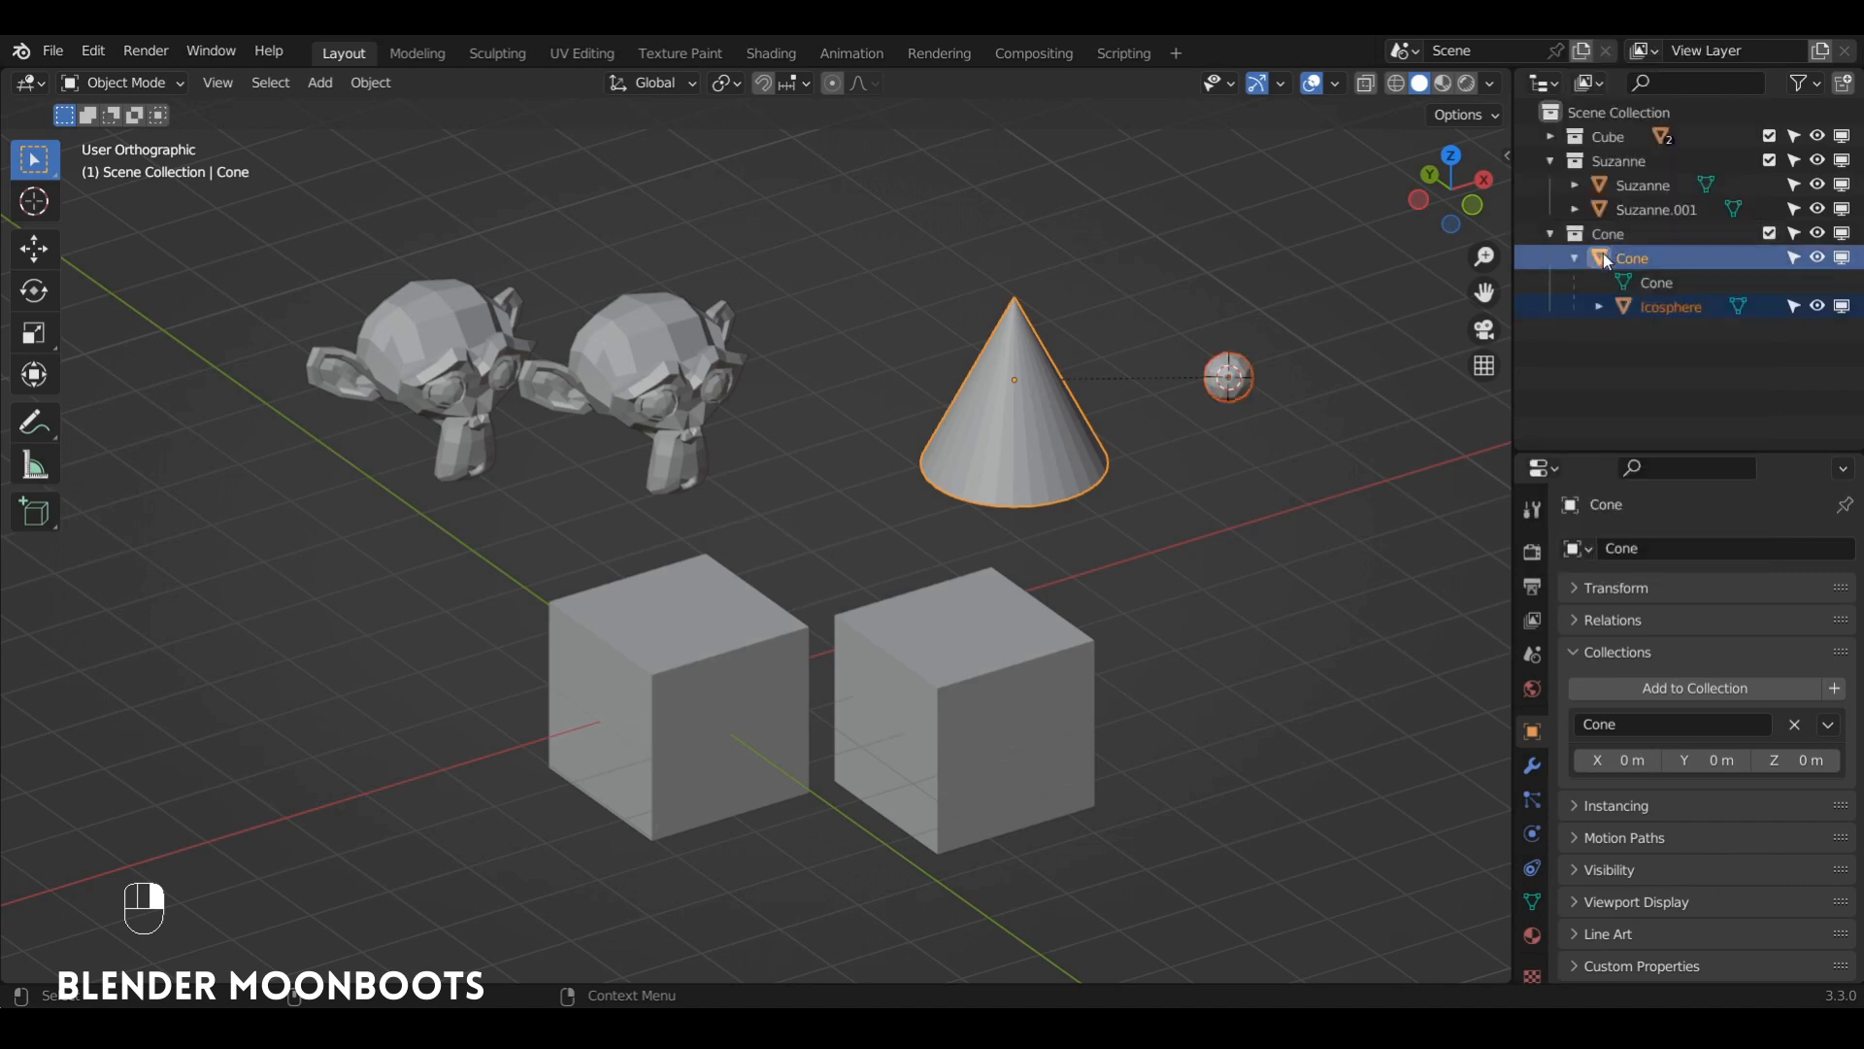
drag(1614, 254, 1670, 275)
key(m)
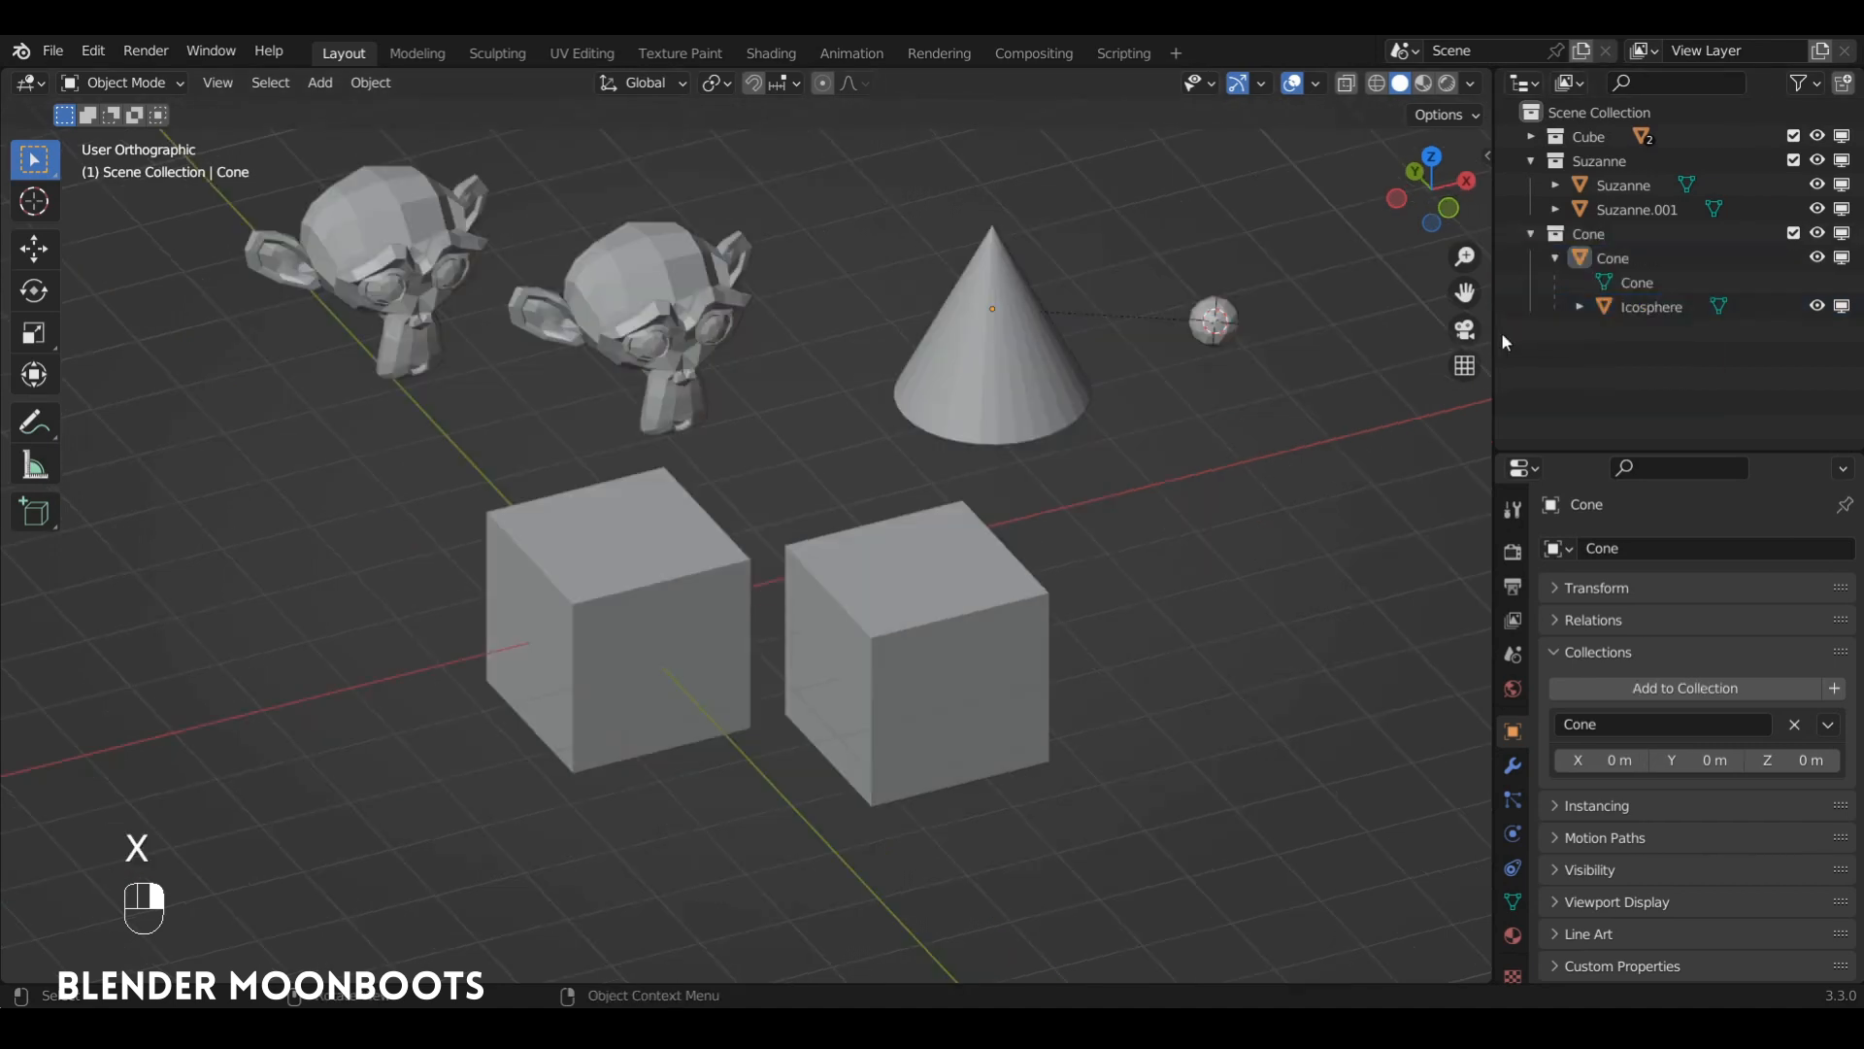
Expand the Cube and Suzanne collections so the objects of all three collections are listed
click(1530, 161)
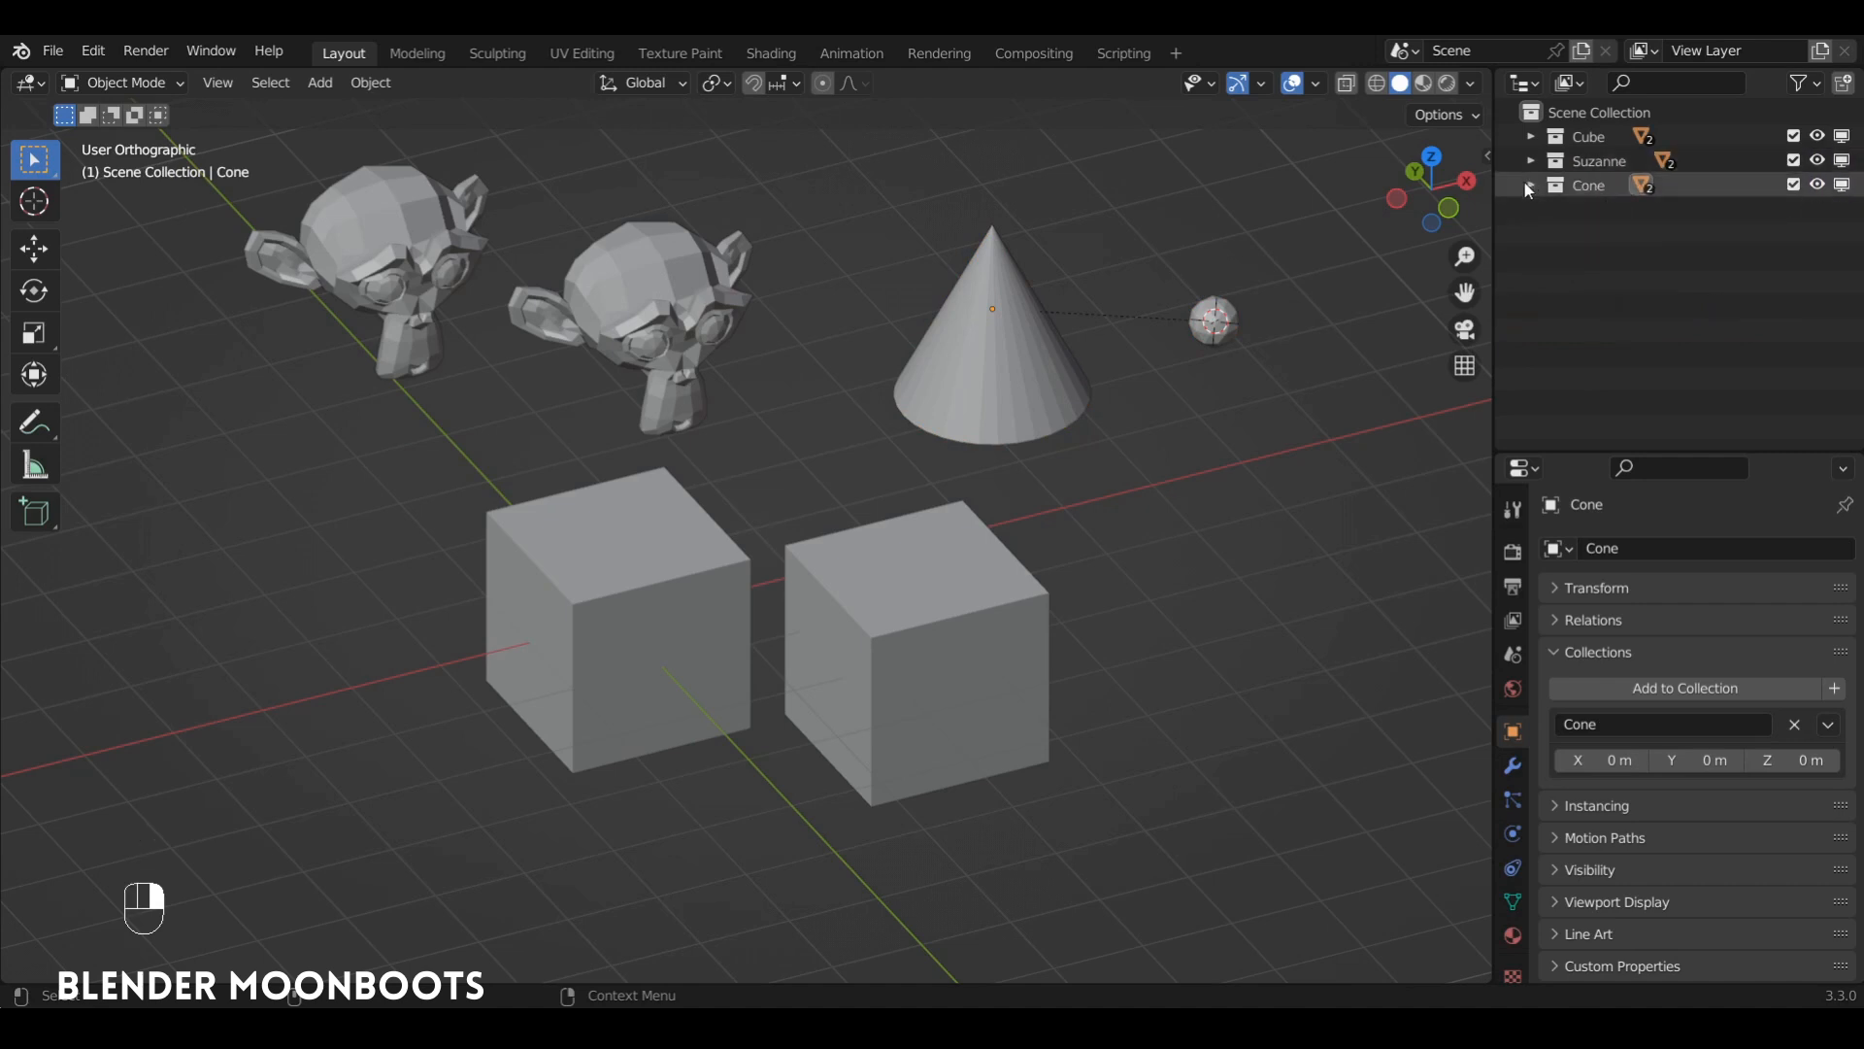
click(1530, 163)
click(1530, 138)
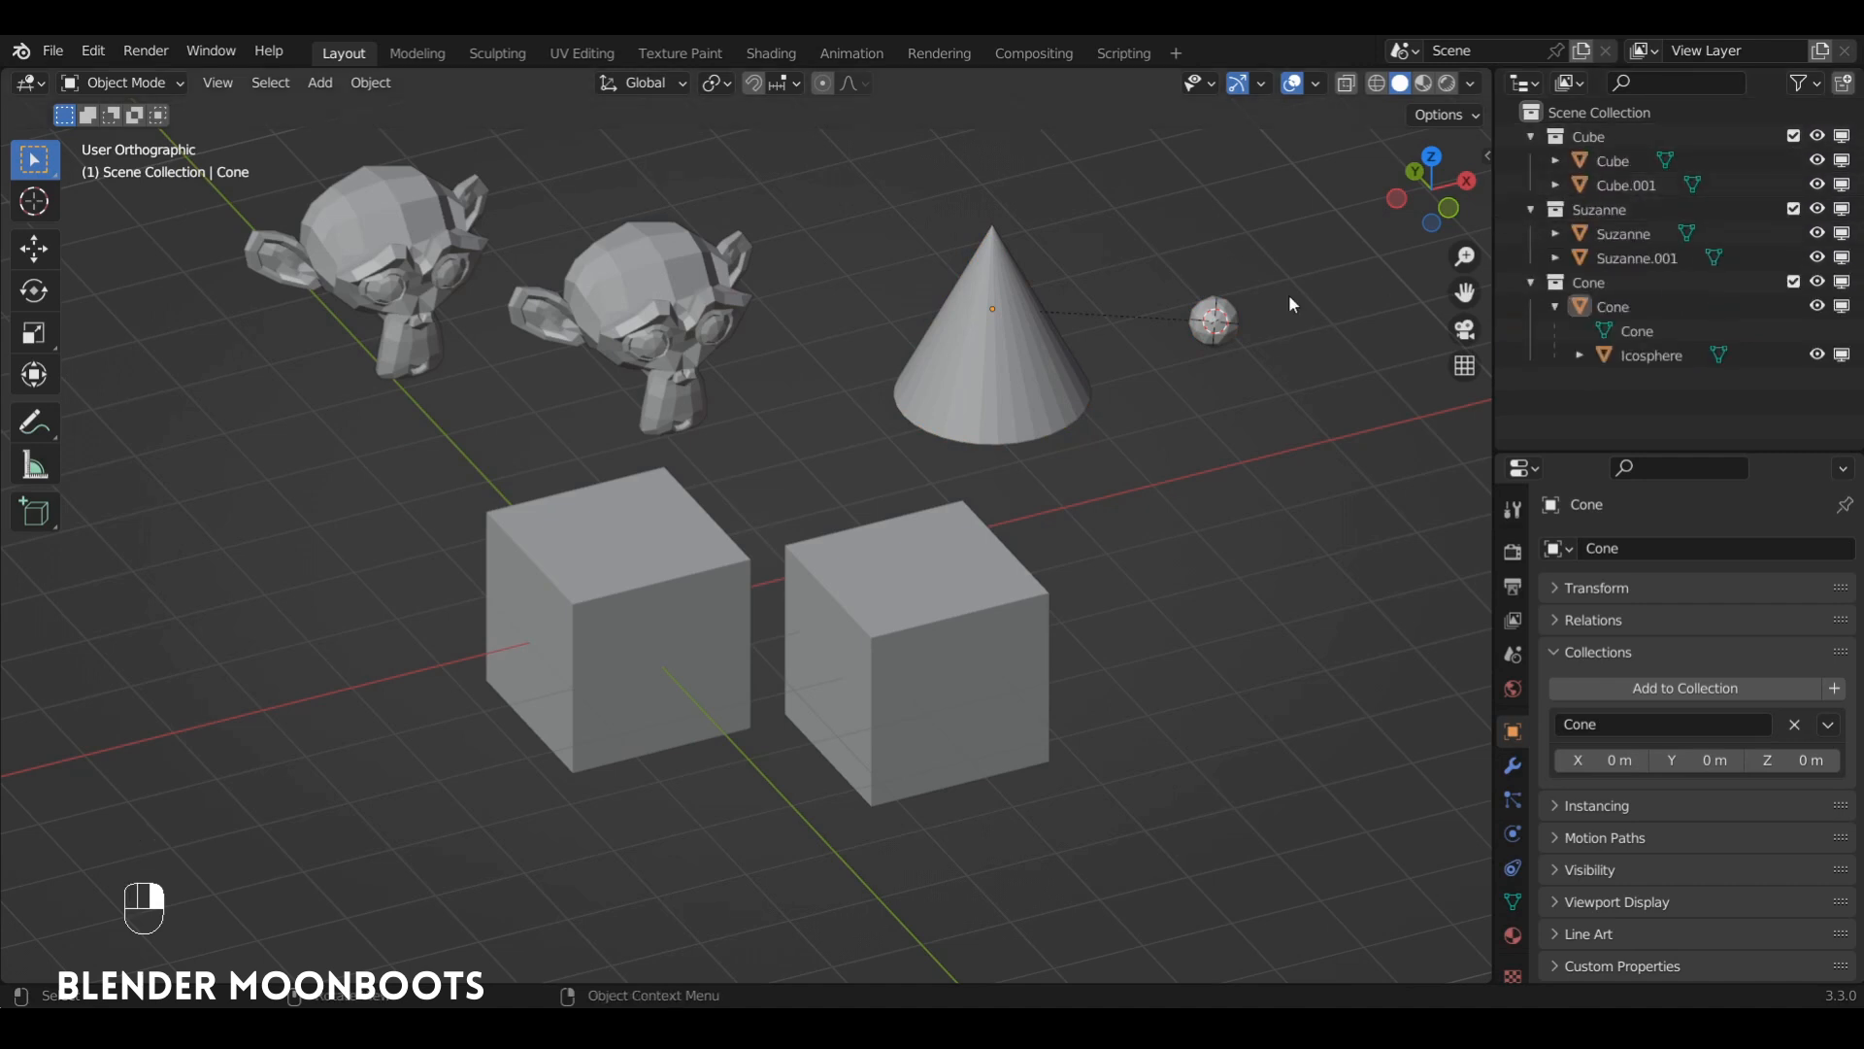
ctrl+alt+drag(1077, 334, 1110, 369)
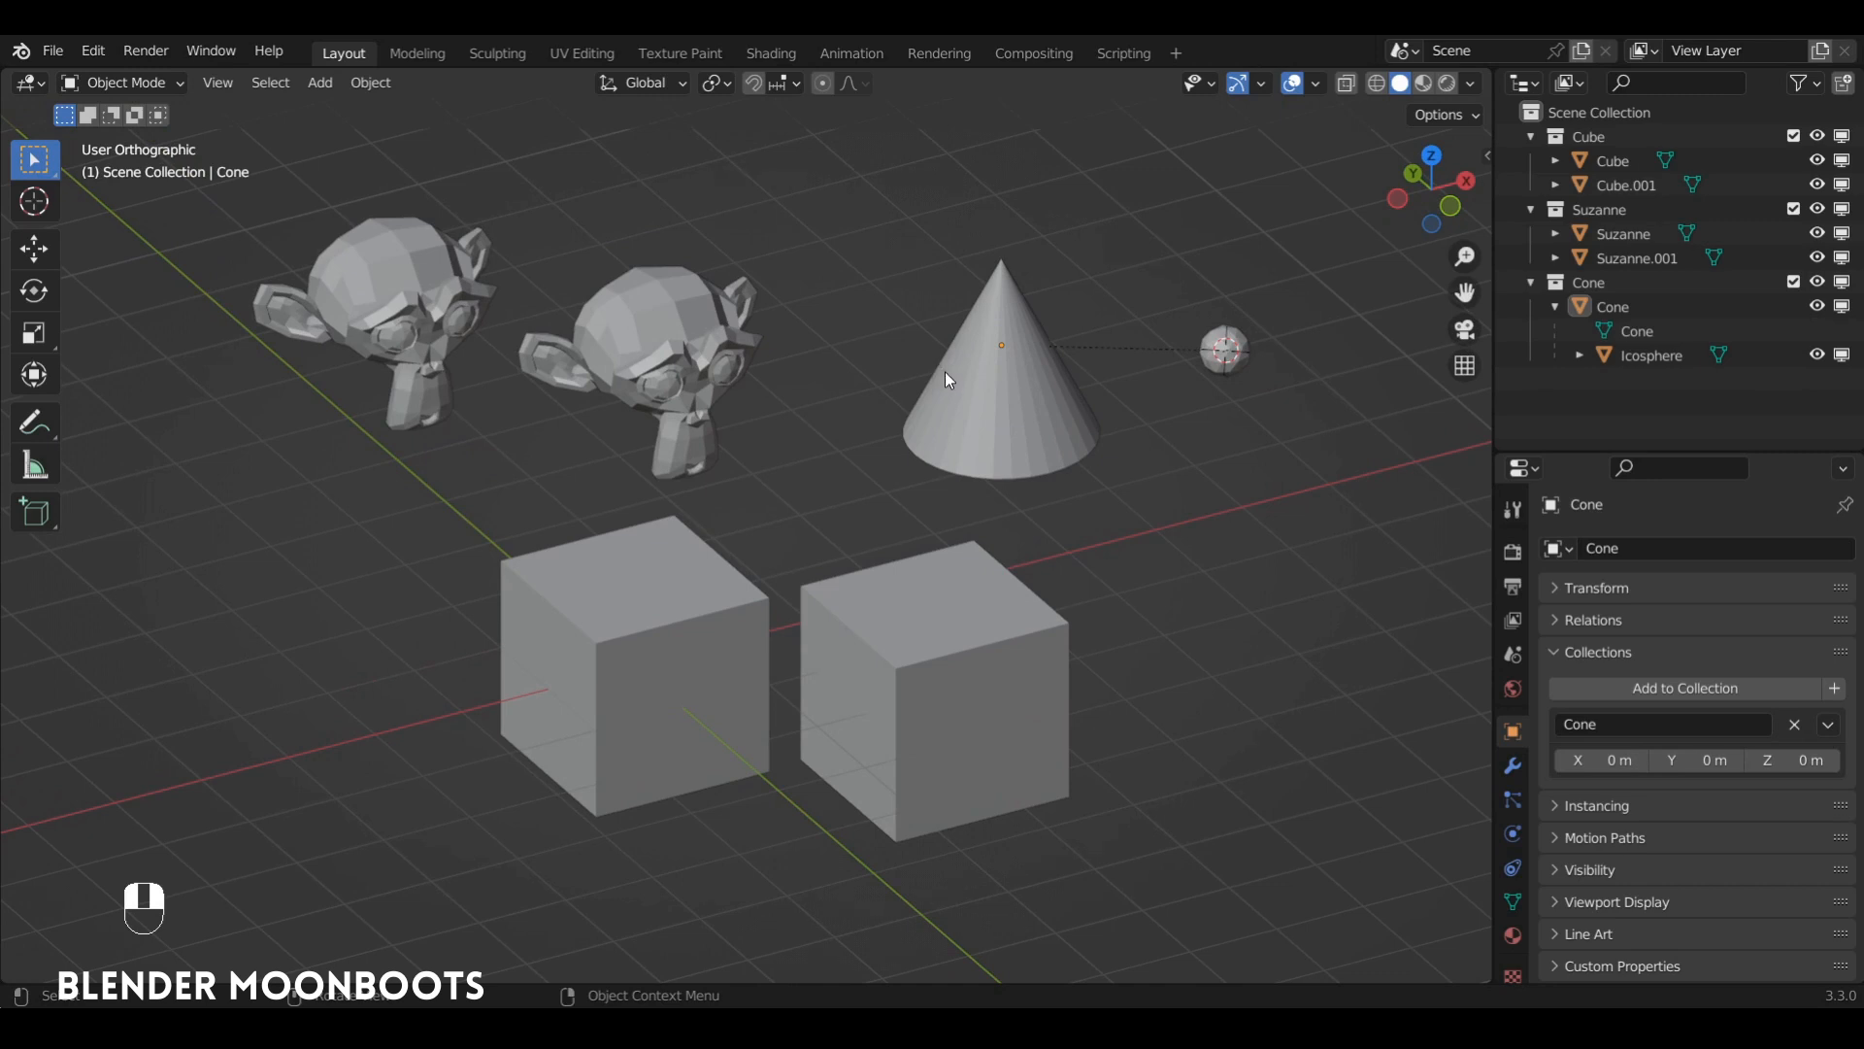
Isolate the Cube, Suzanne and Cone collections one after another in the viewport, going through the sequence twice
key(1)
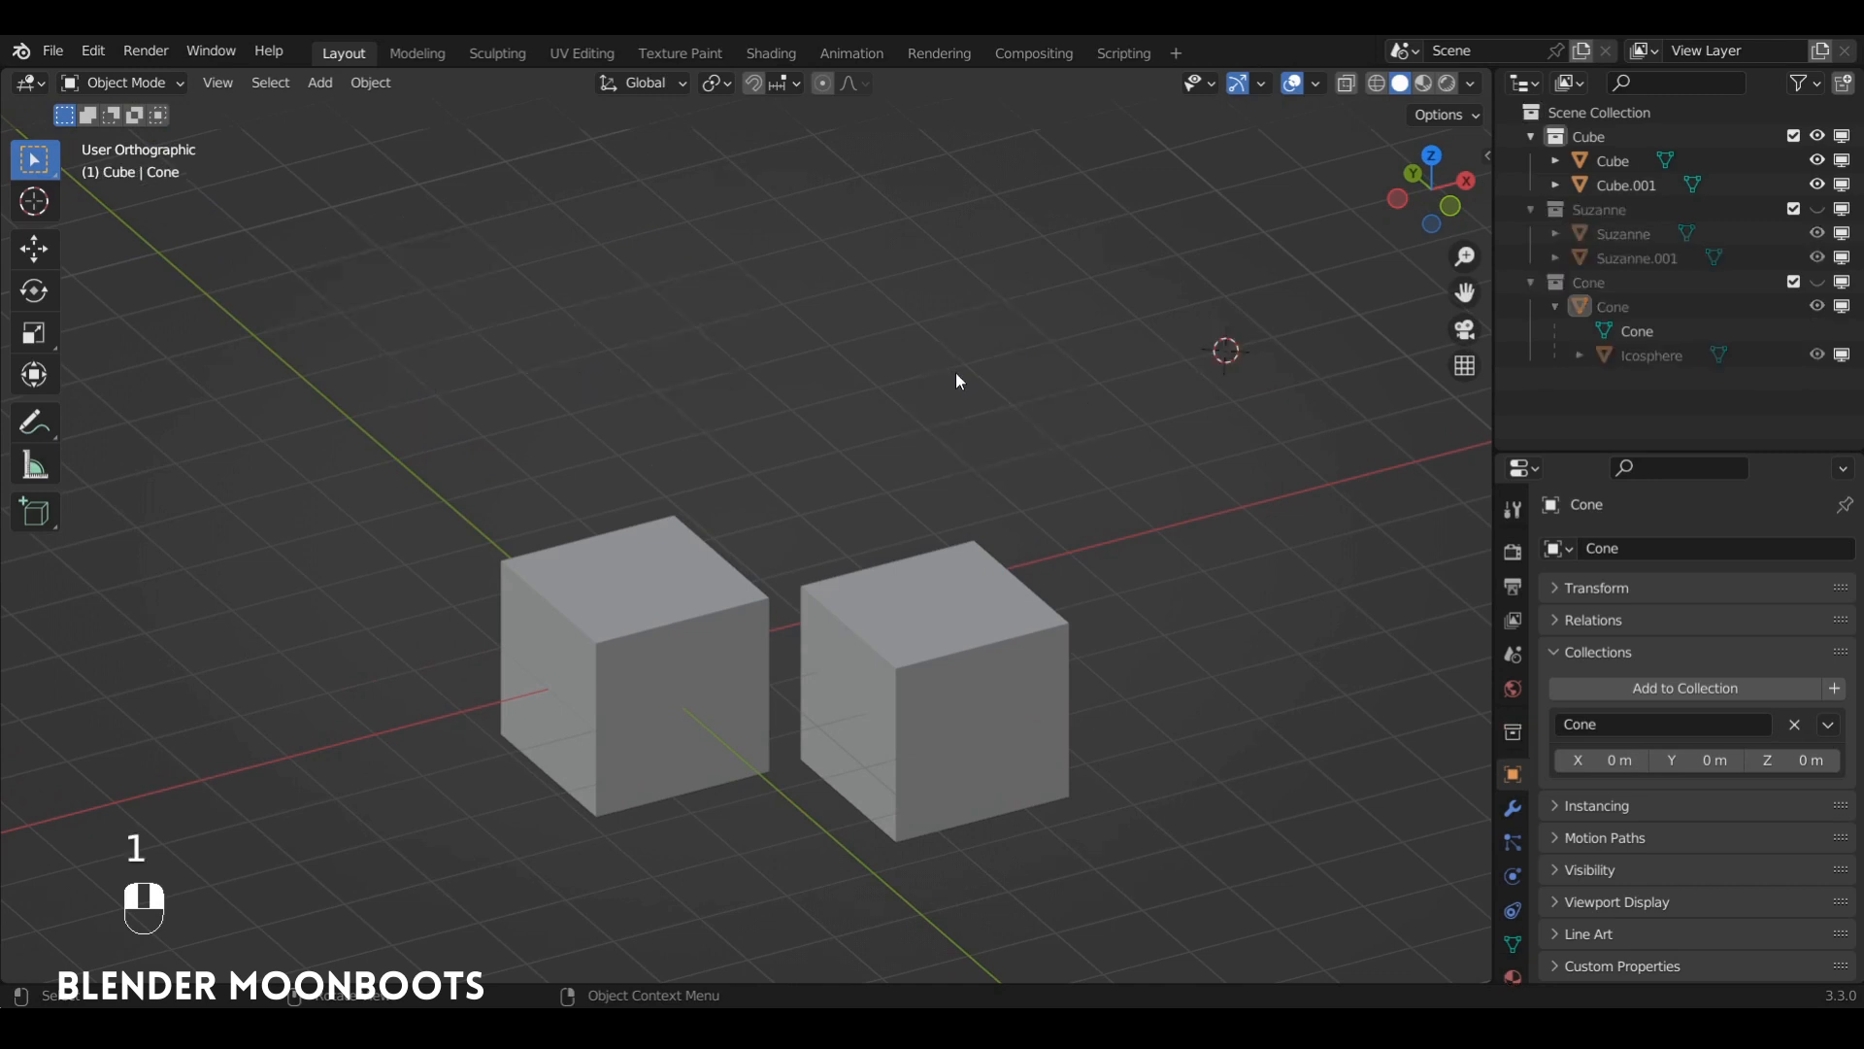
key(2)
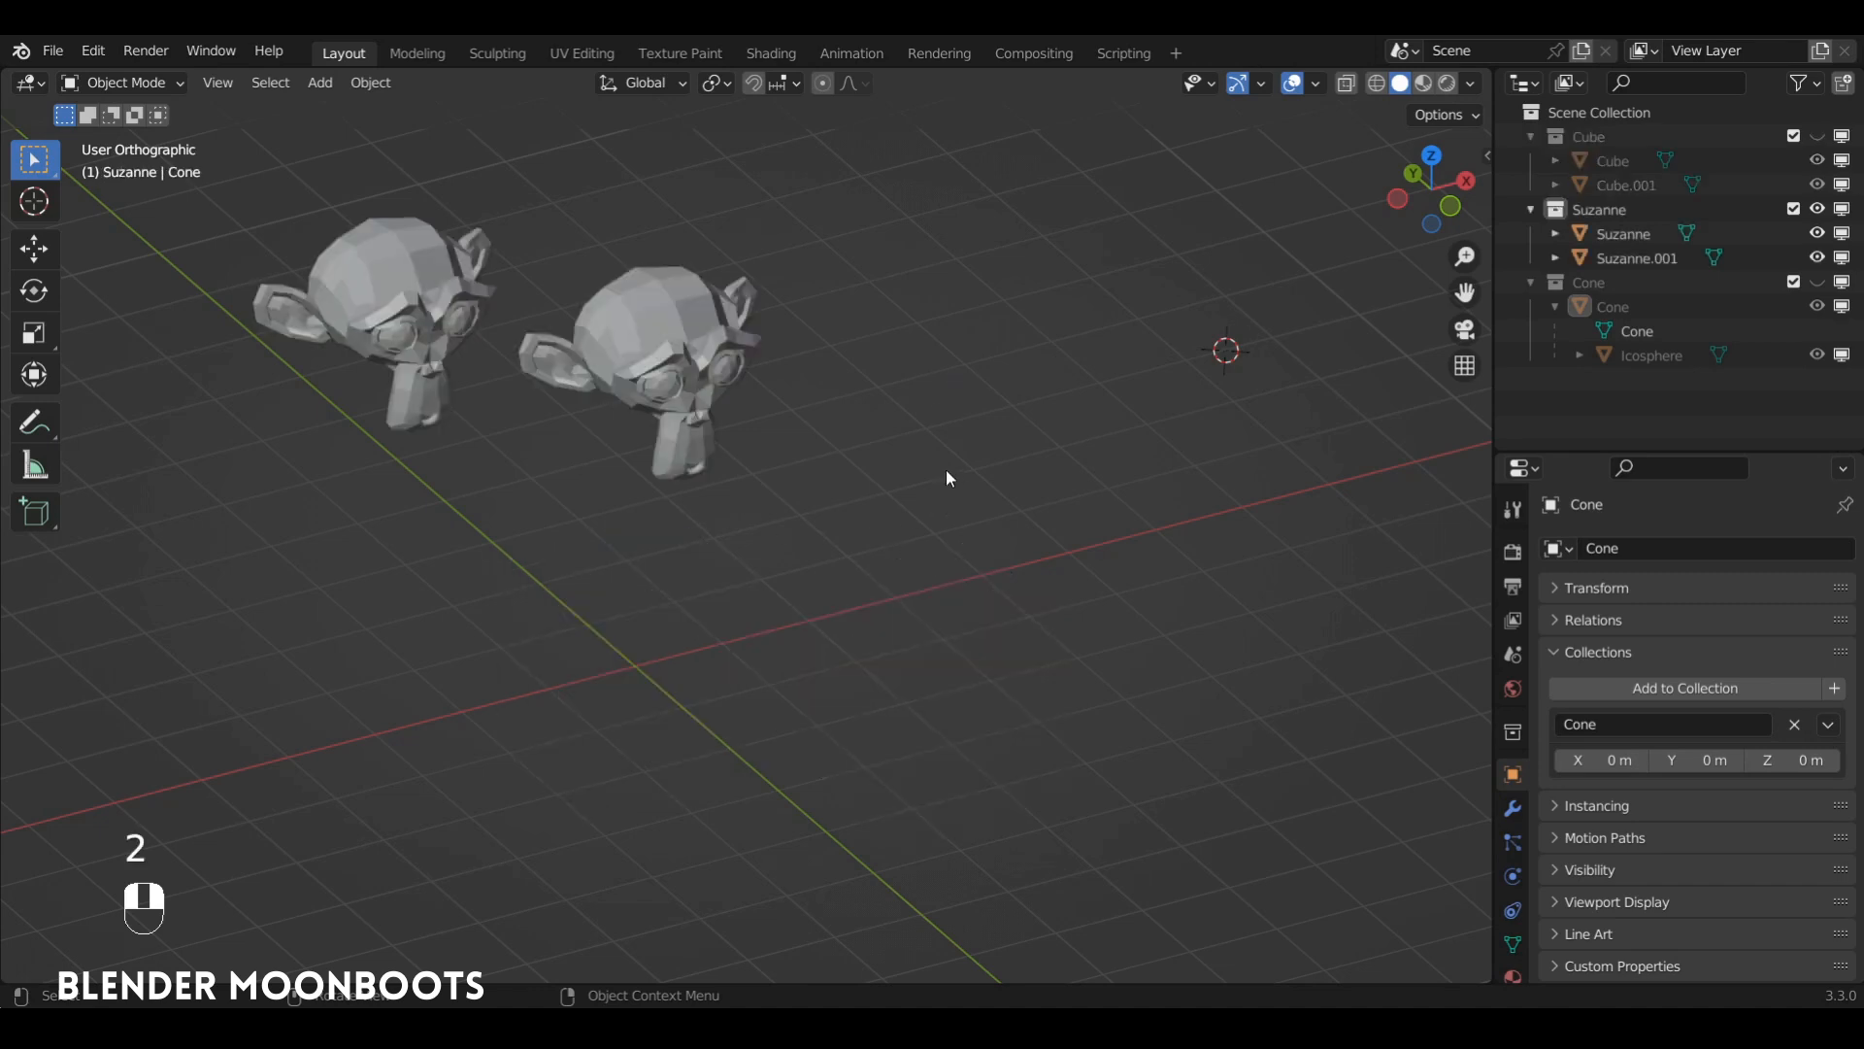
key(3)
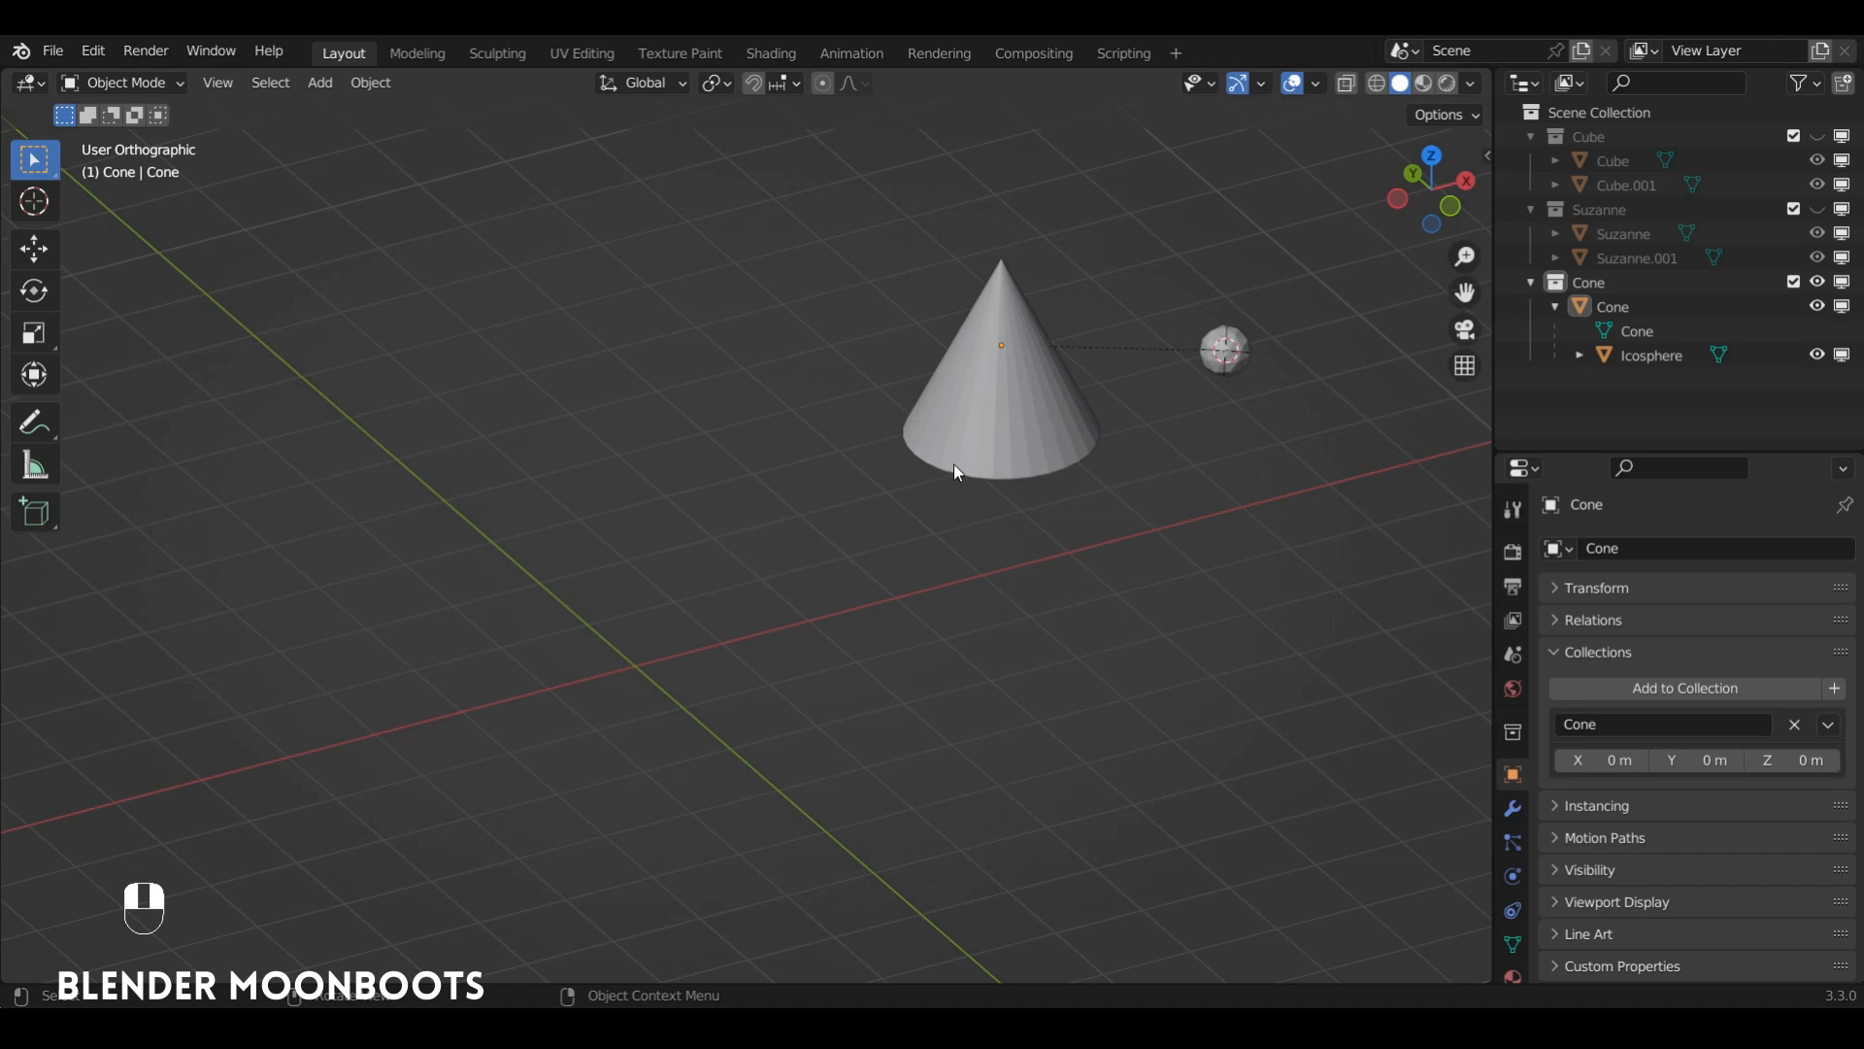
key(1)
key(2)
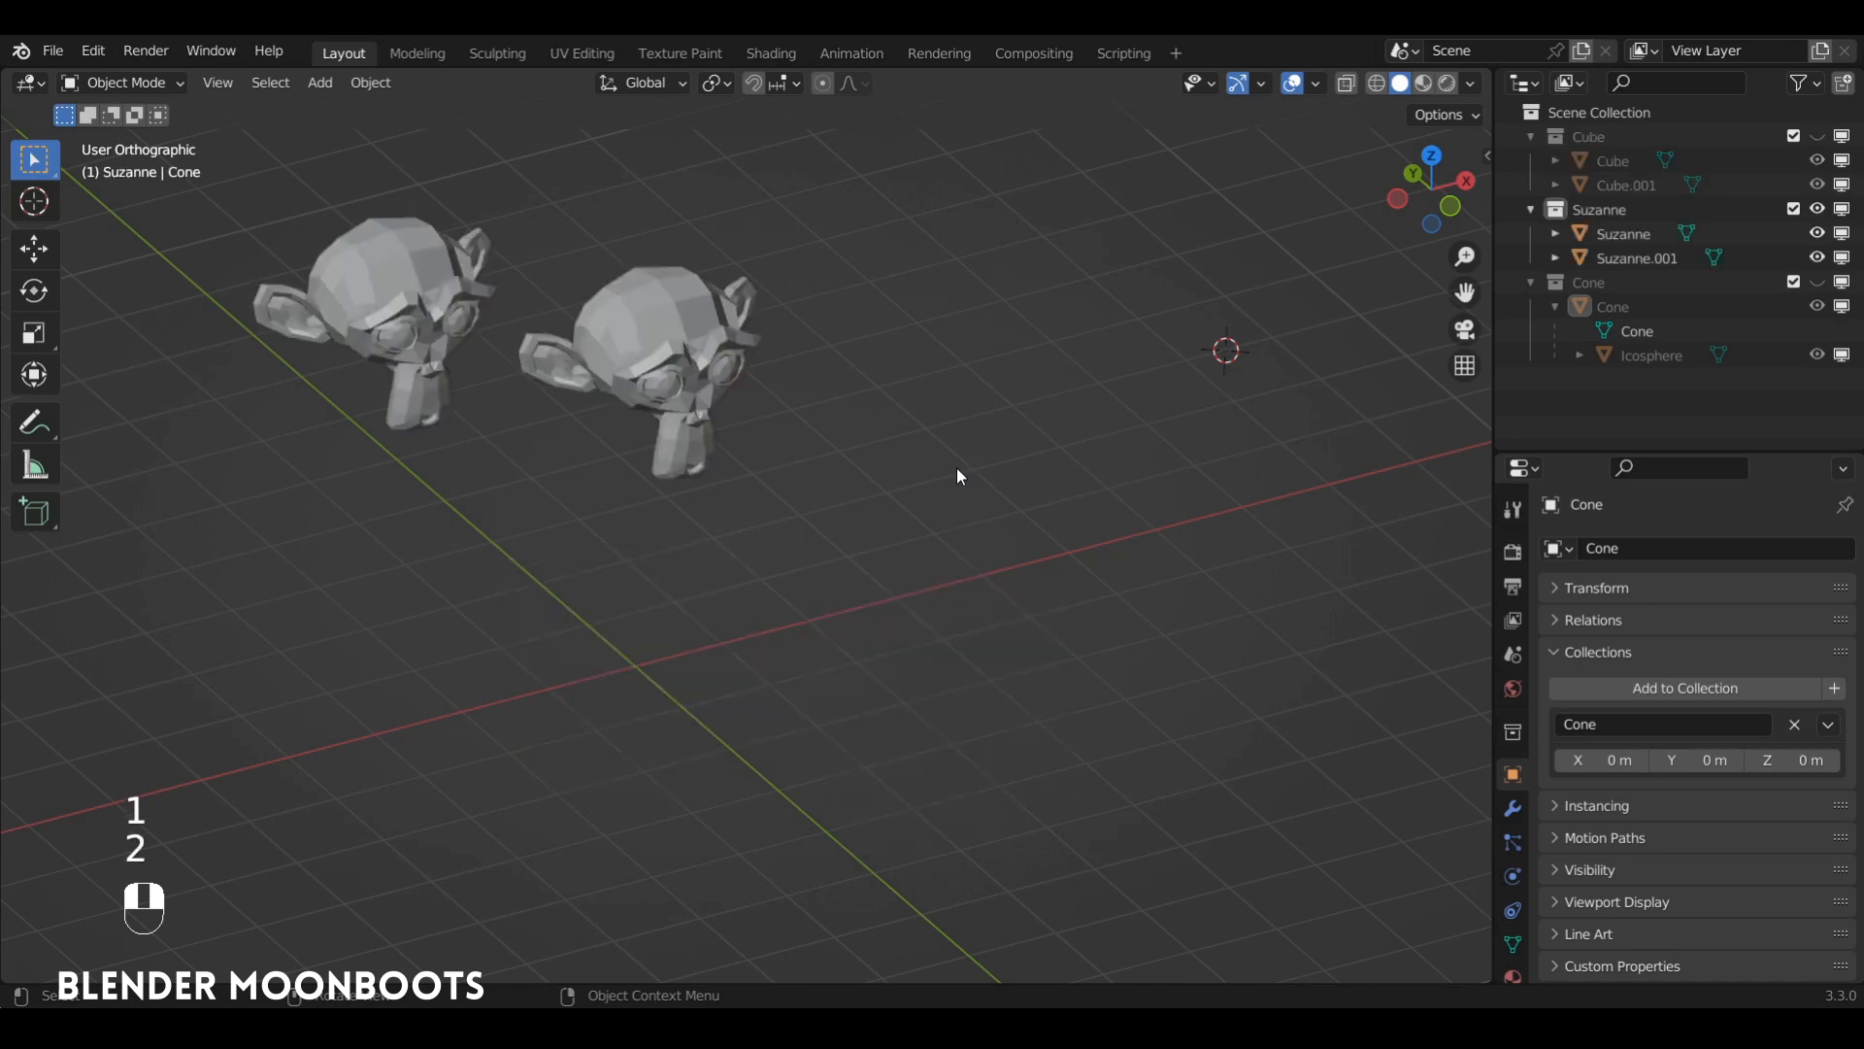
key(3)
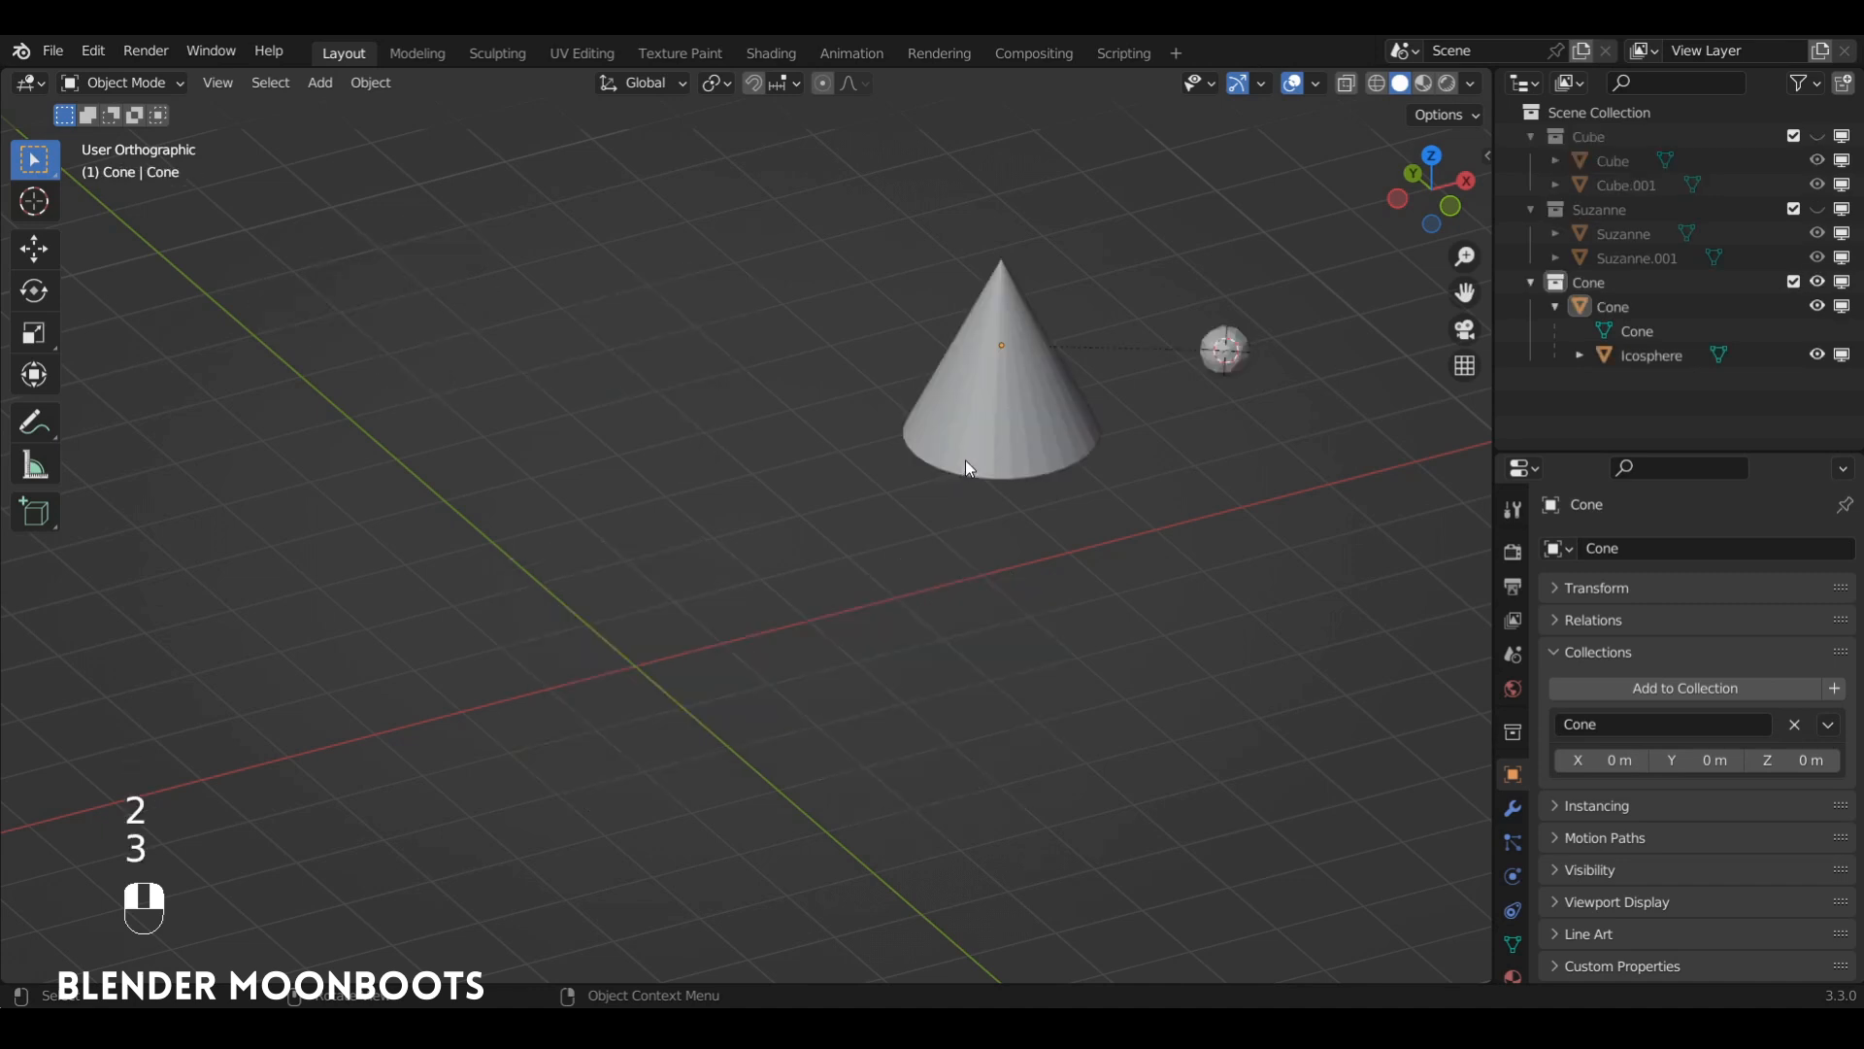
Collapse the Cube, Suzanne and Cone collections and unhide all hidden collections
click(1532, 136)
click(1532, 161)
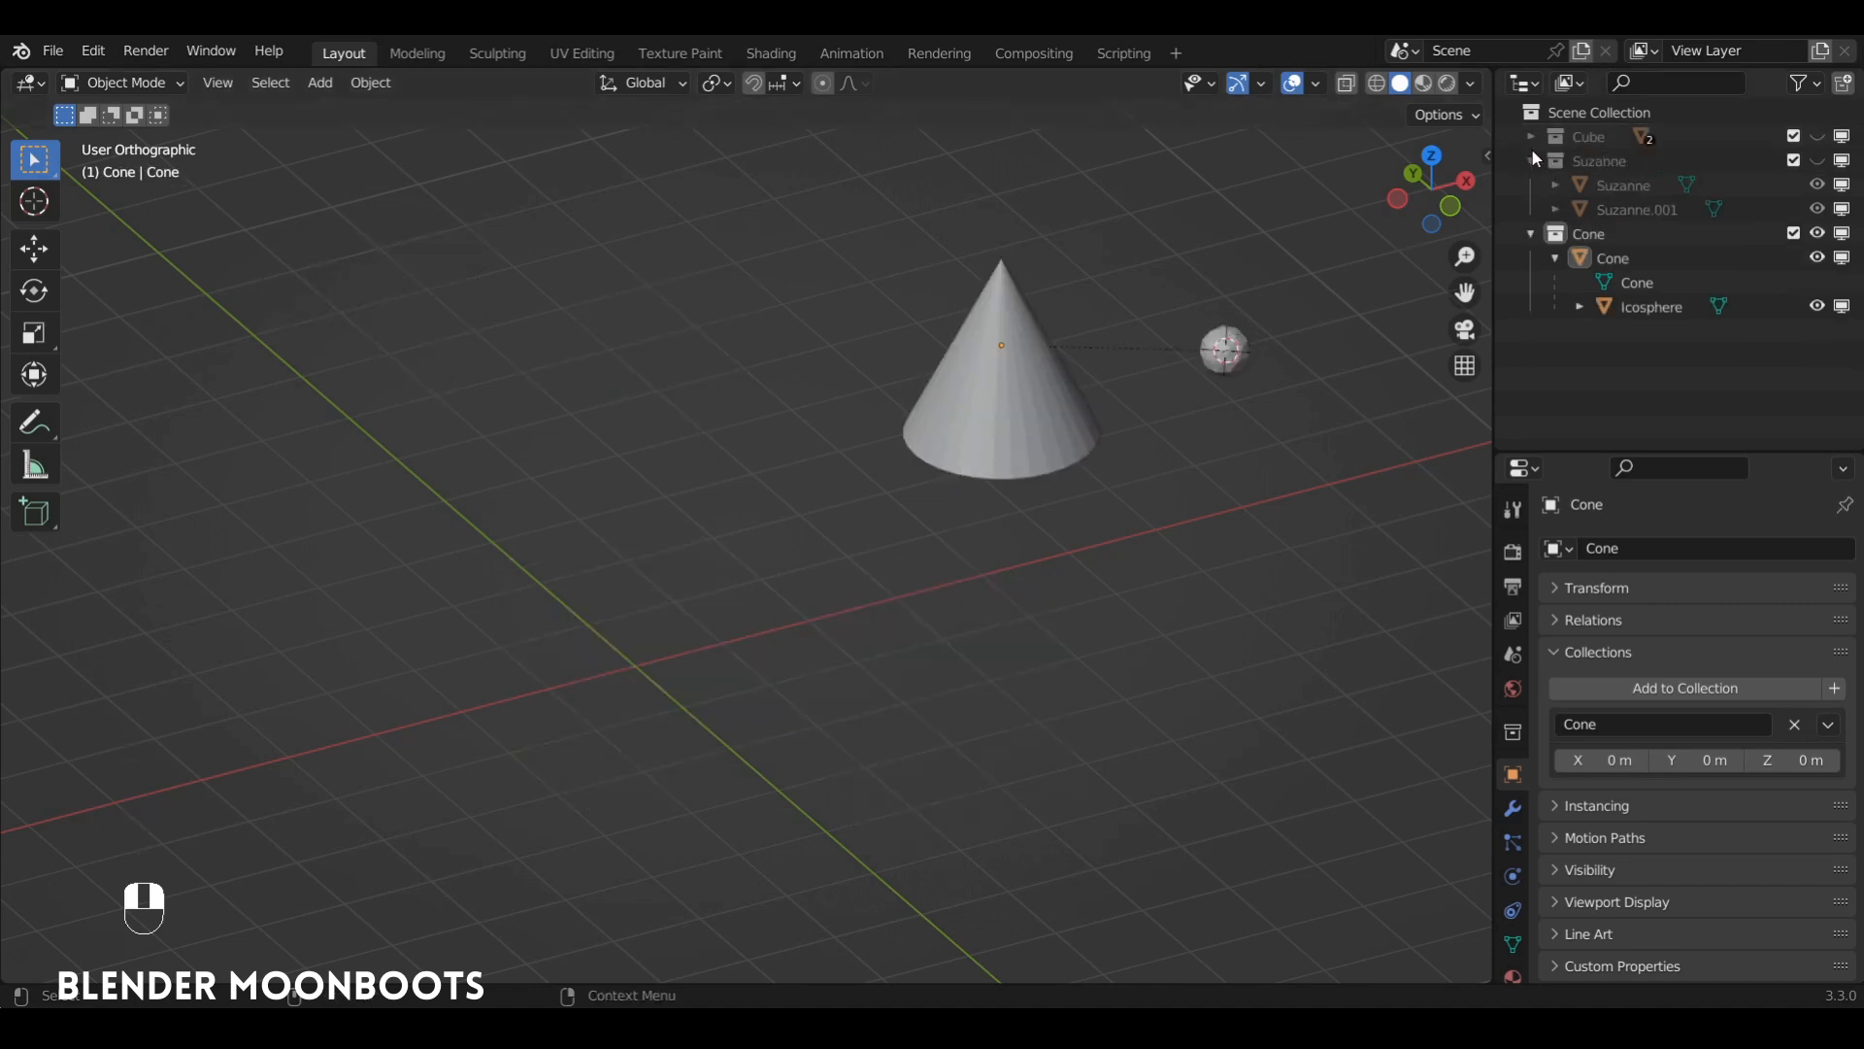
click(1532, 186)
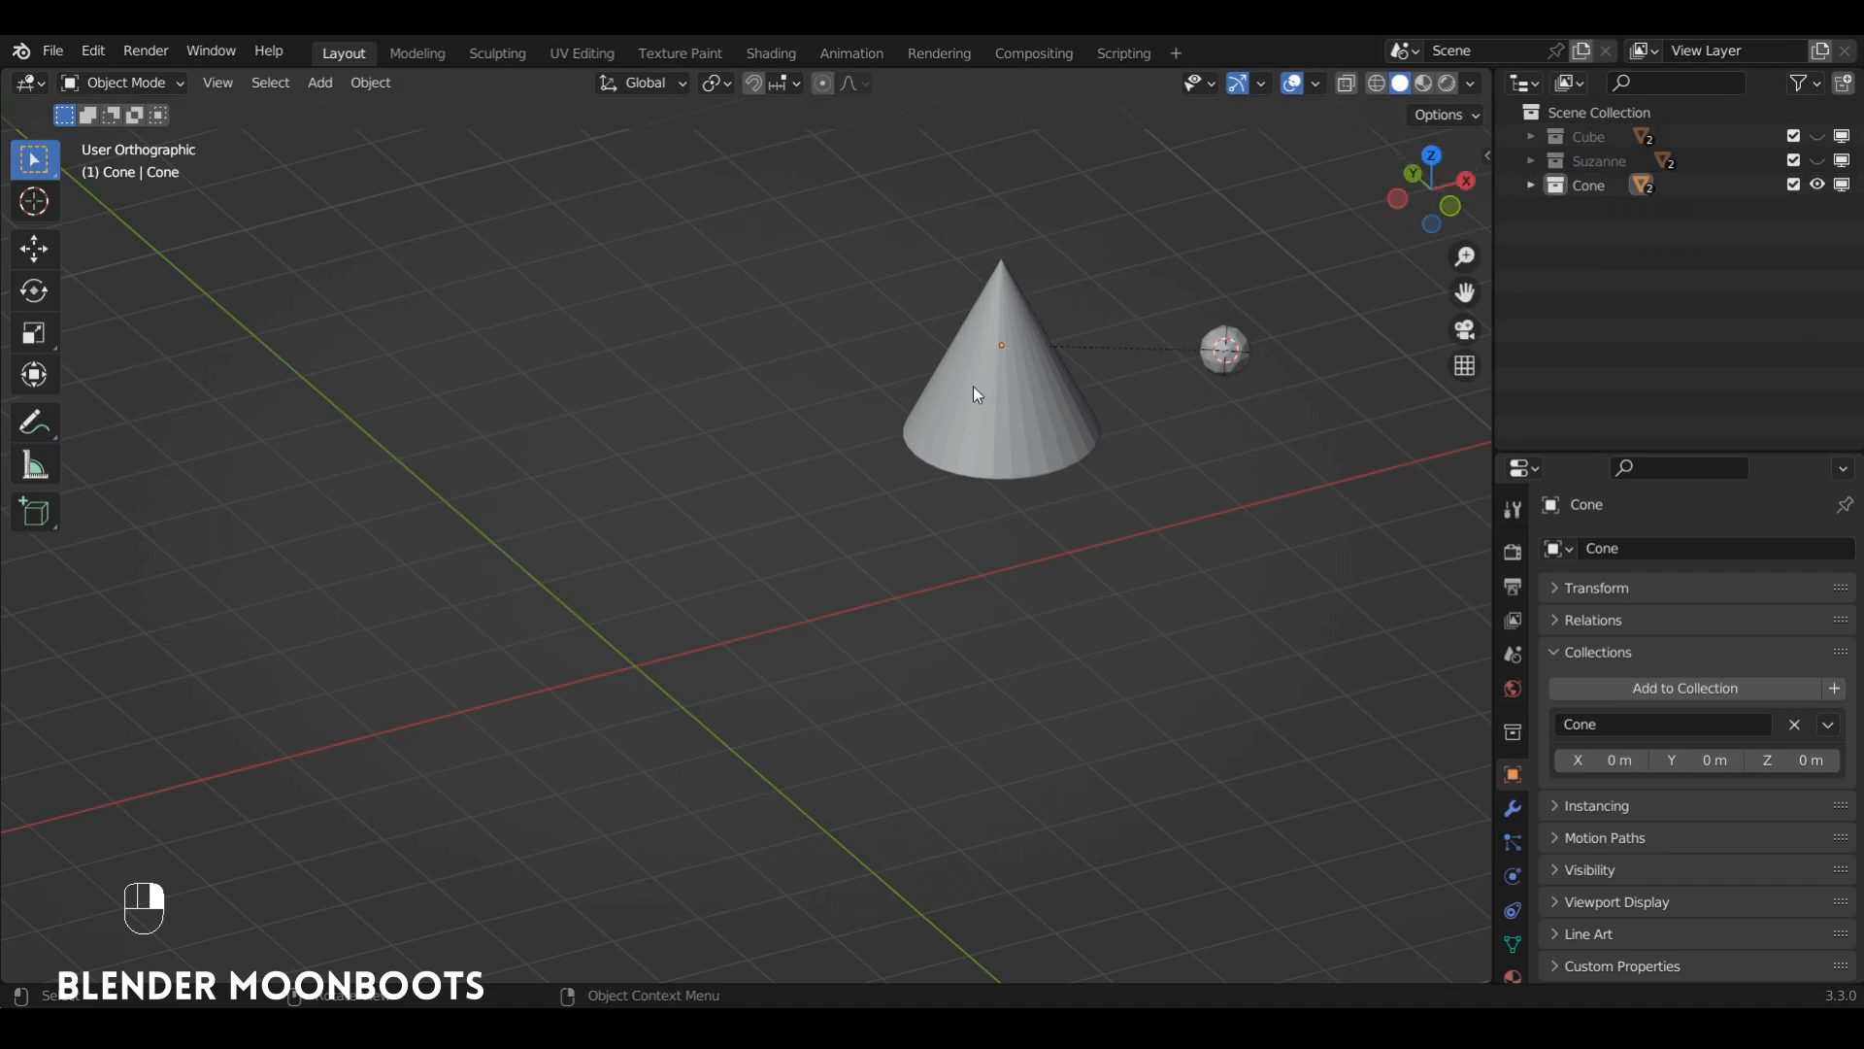
key(alt)
key(alt+h)
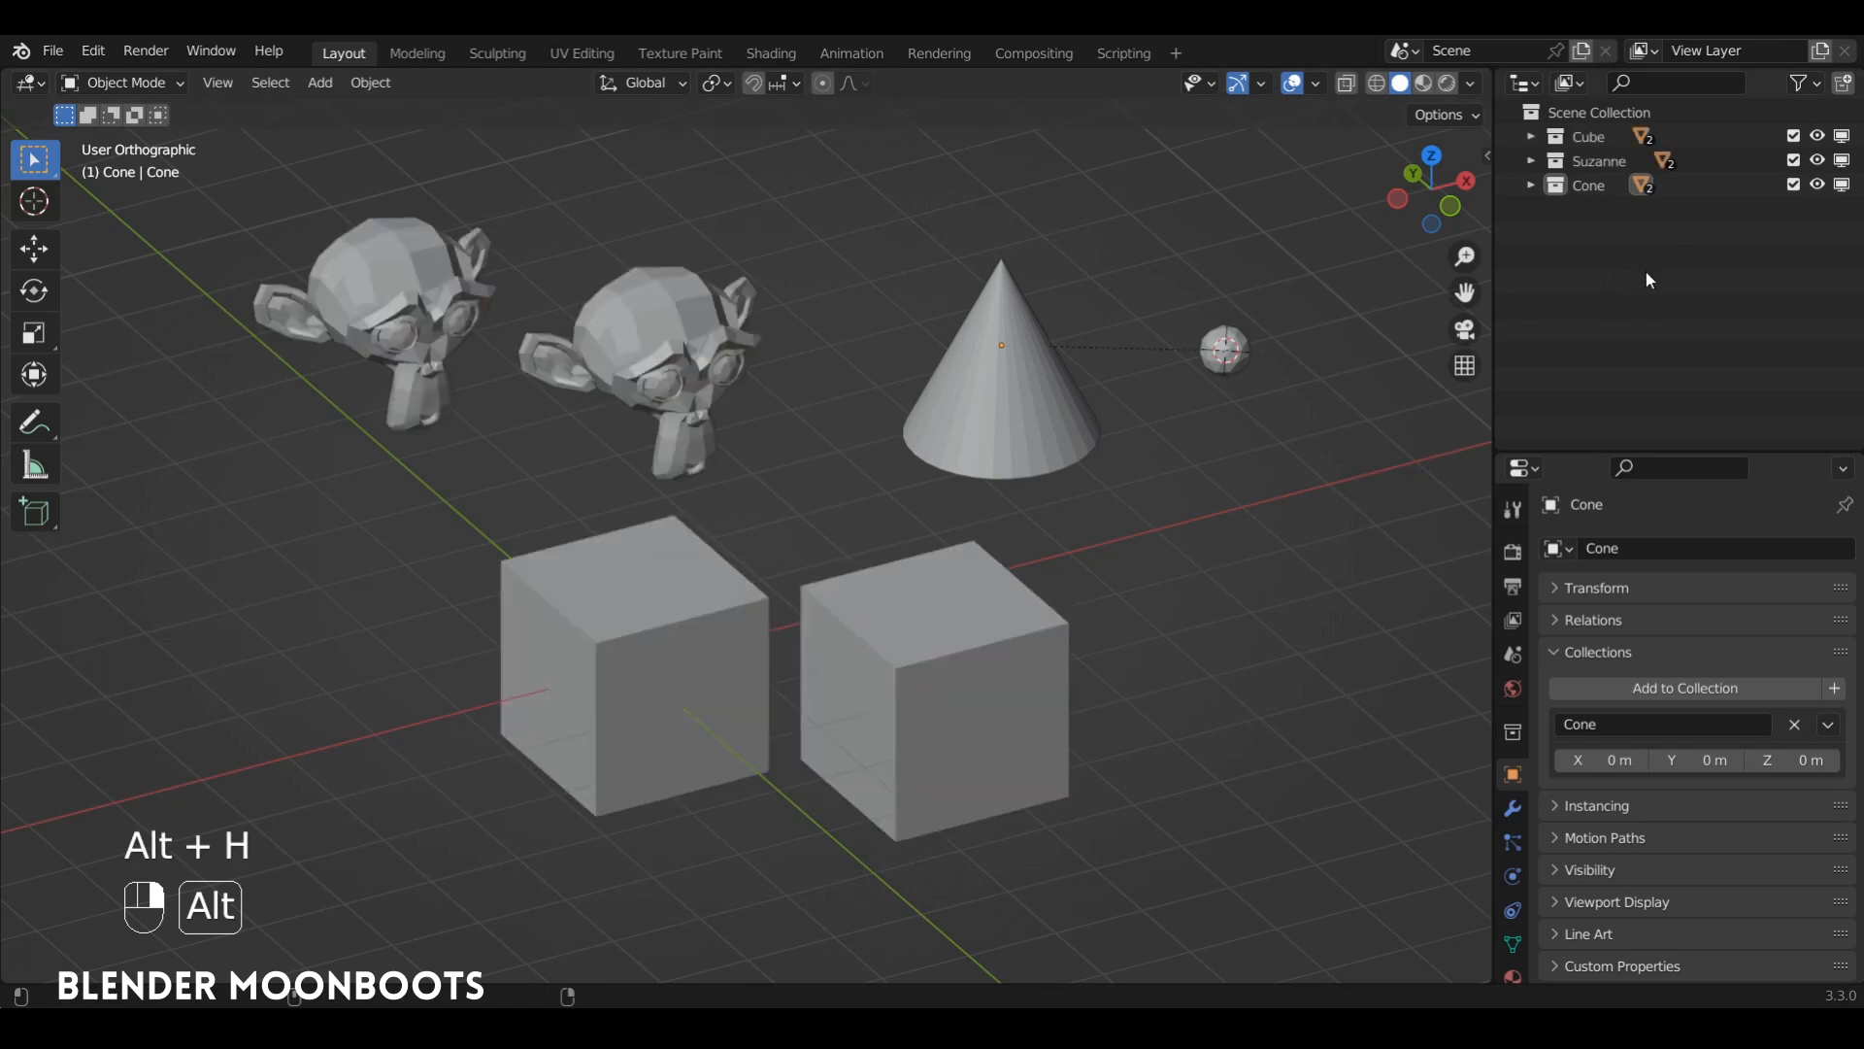
Isolate the Cube, Suzanne and Cone collections in turn through their visibility toggles, restoring all collections after each one
alt+drag(1031, 417, 1048, 414)
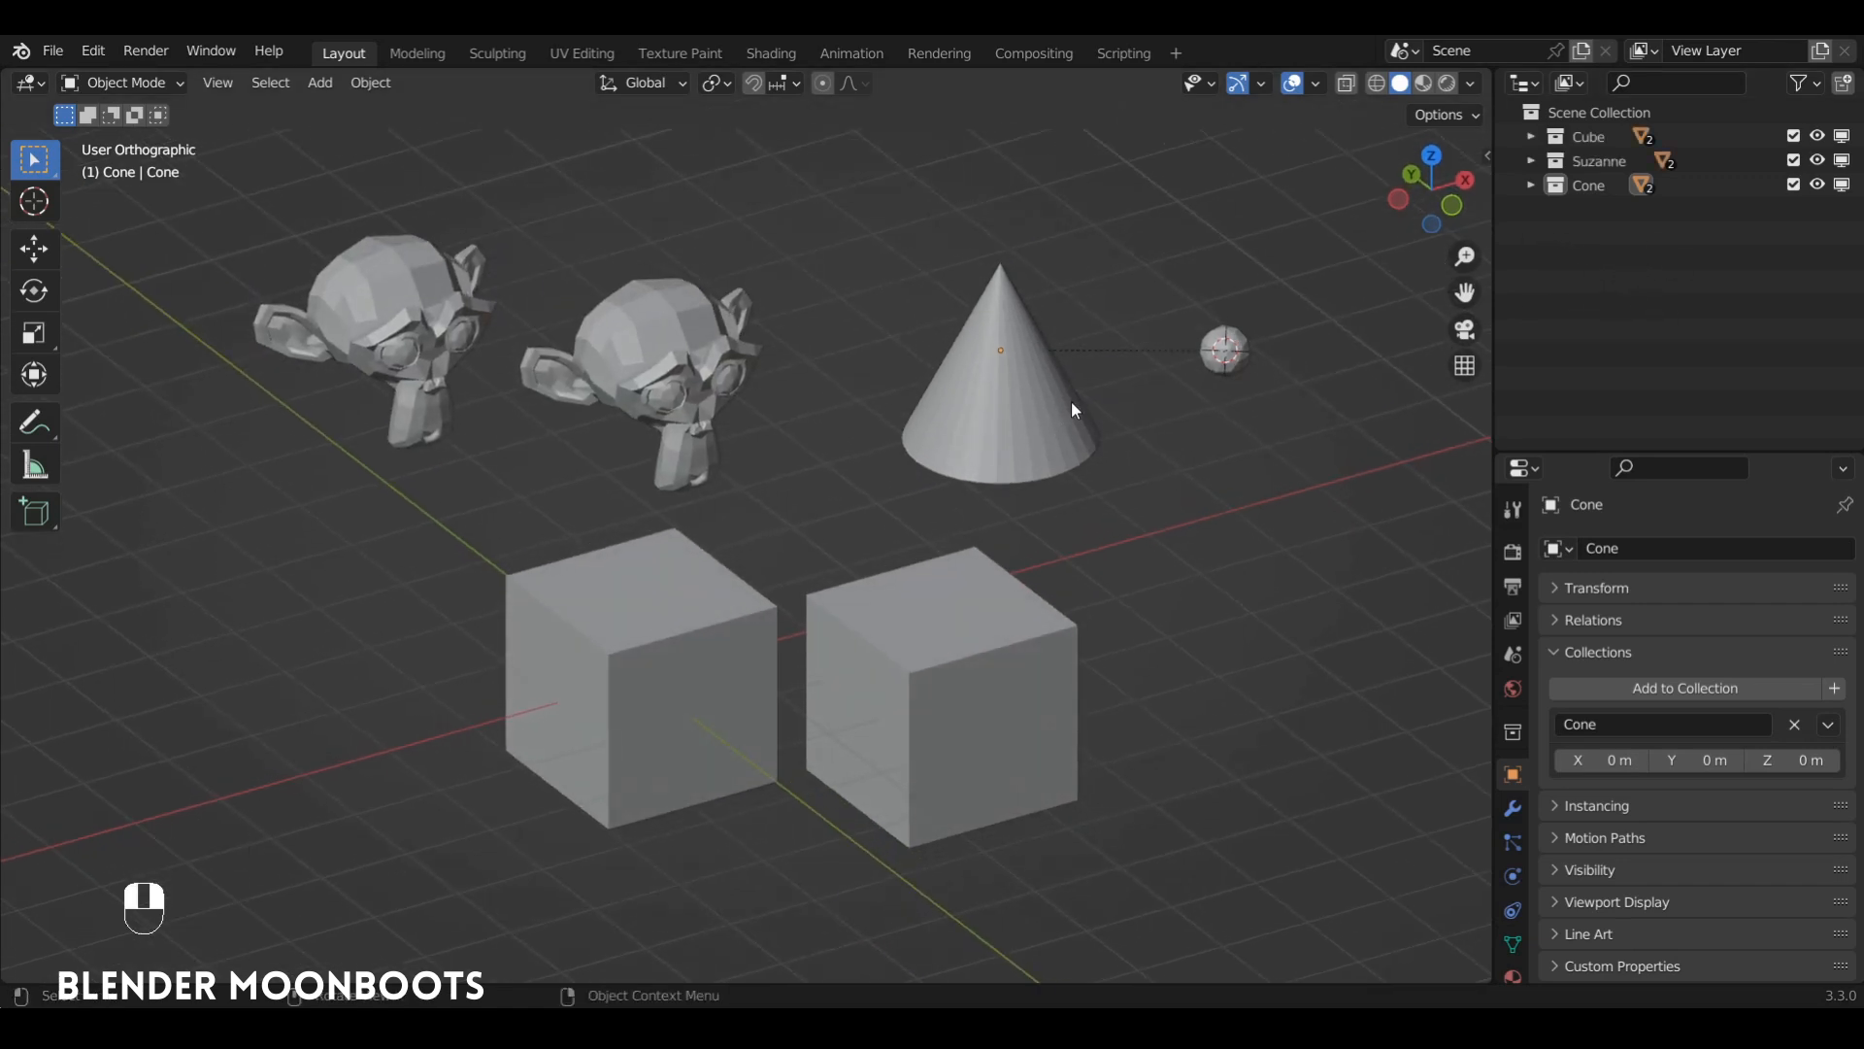
click(1590, 136)
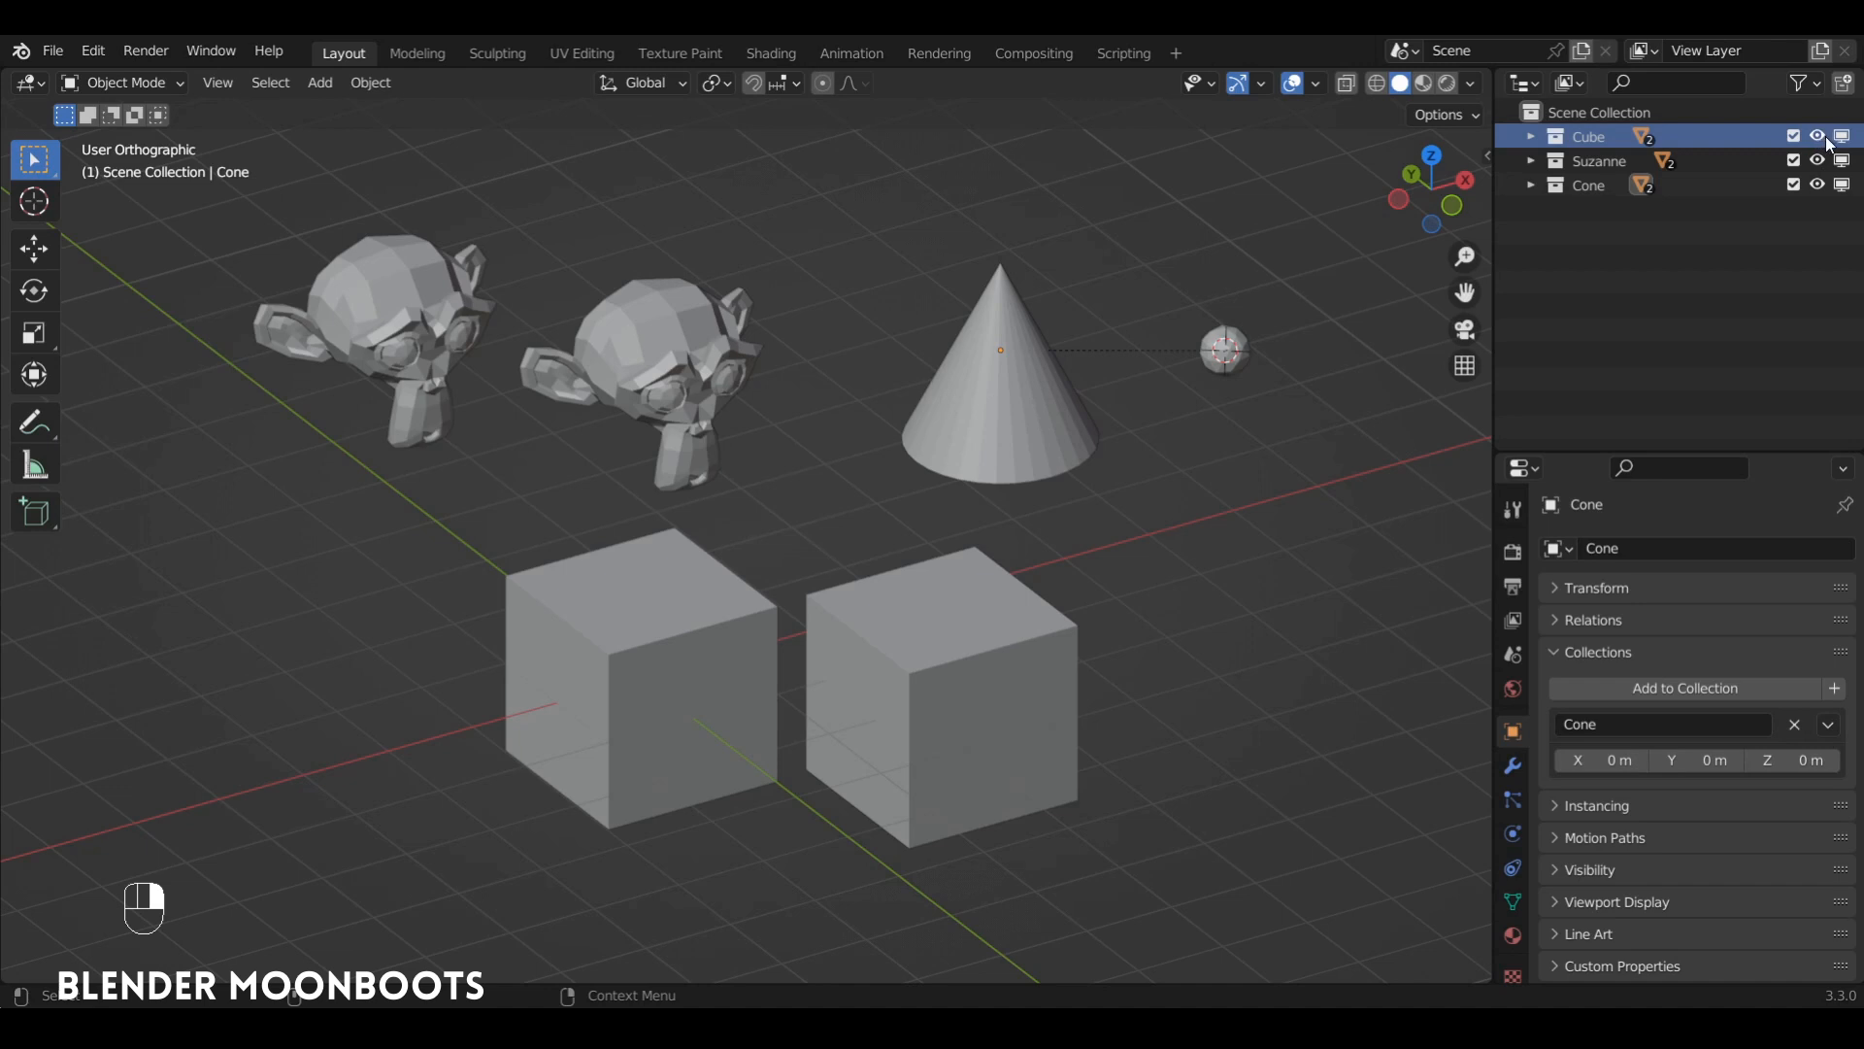
ctrl+click(1818, 136)
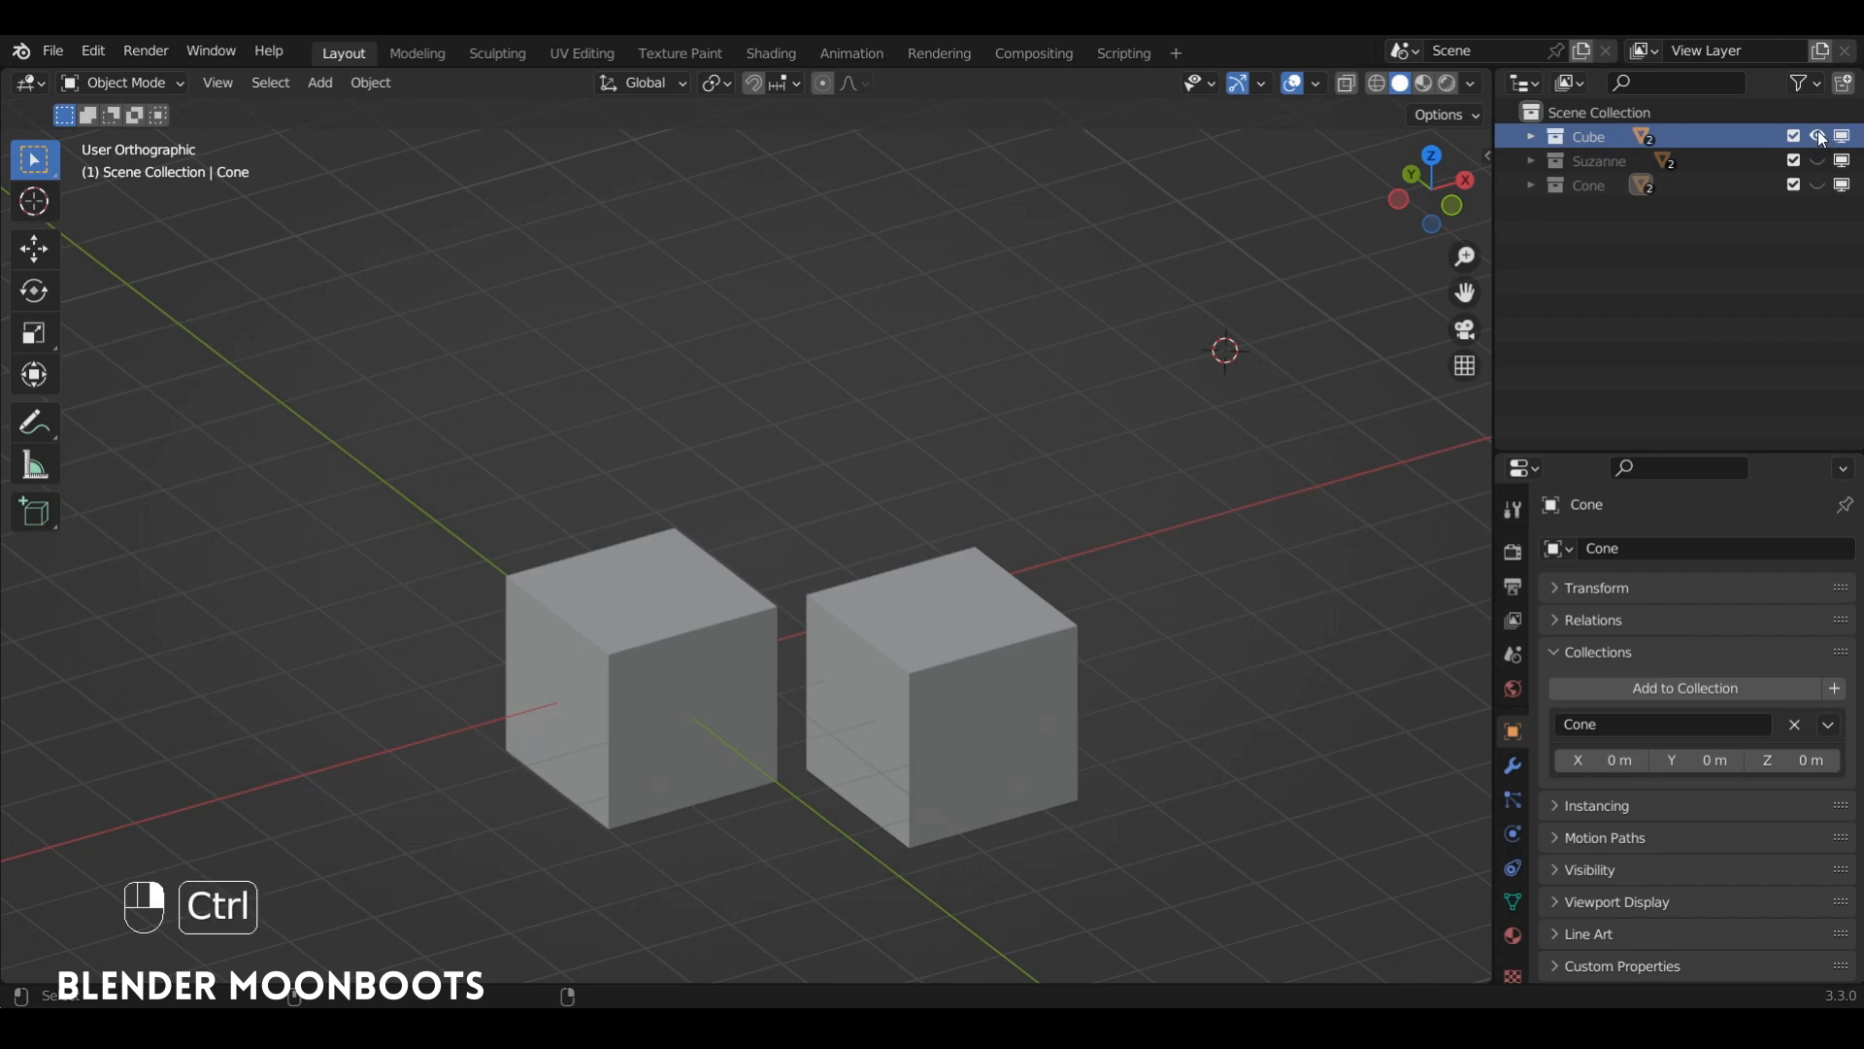
ctrl+click(1820, 138)
ctrl+click(1817, 161)
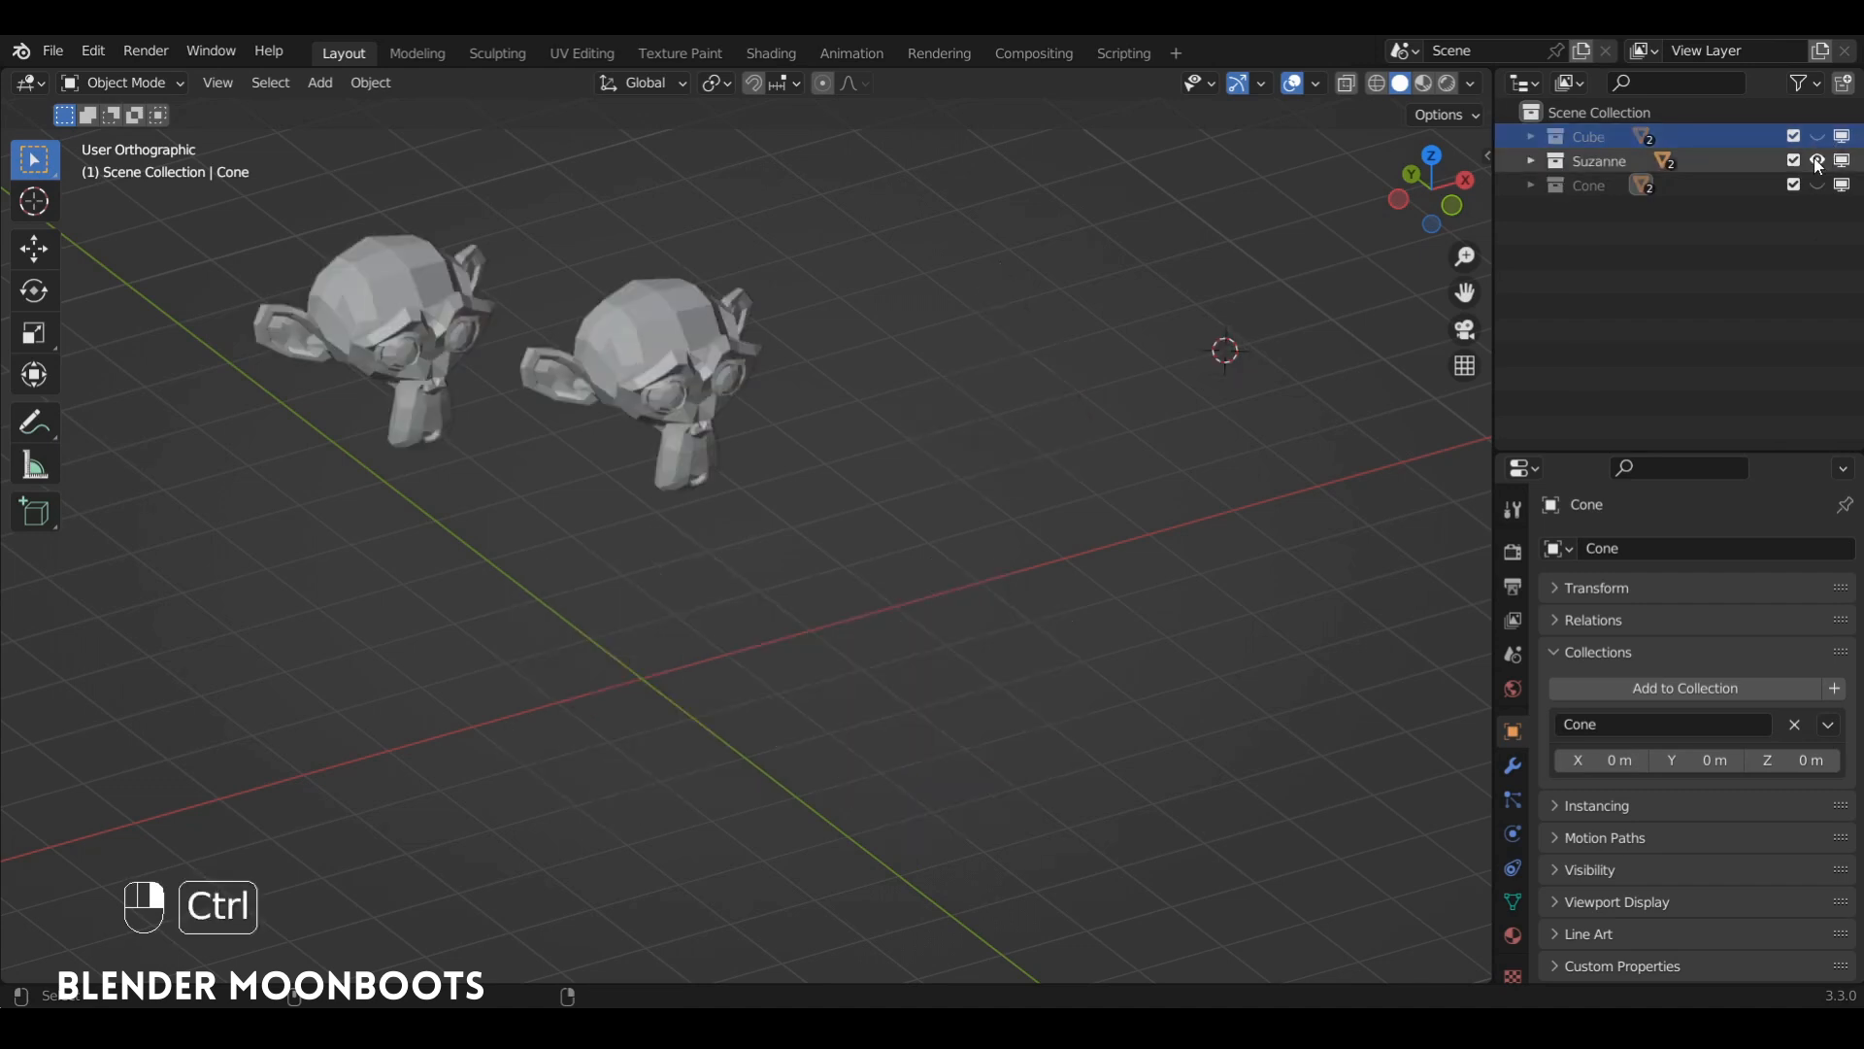
ctrl+click(1818, 161)
ctrl+click(1816, 185)
ctrl+click(1816, 185)
ctrl+click(1817, 161)
ctrl+click(1818, 161)
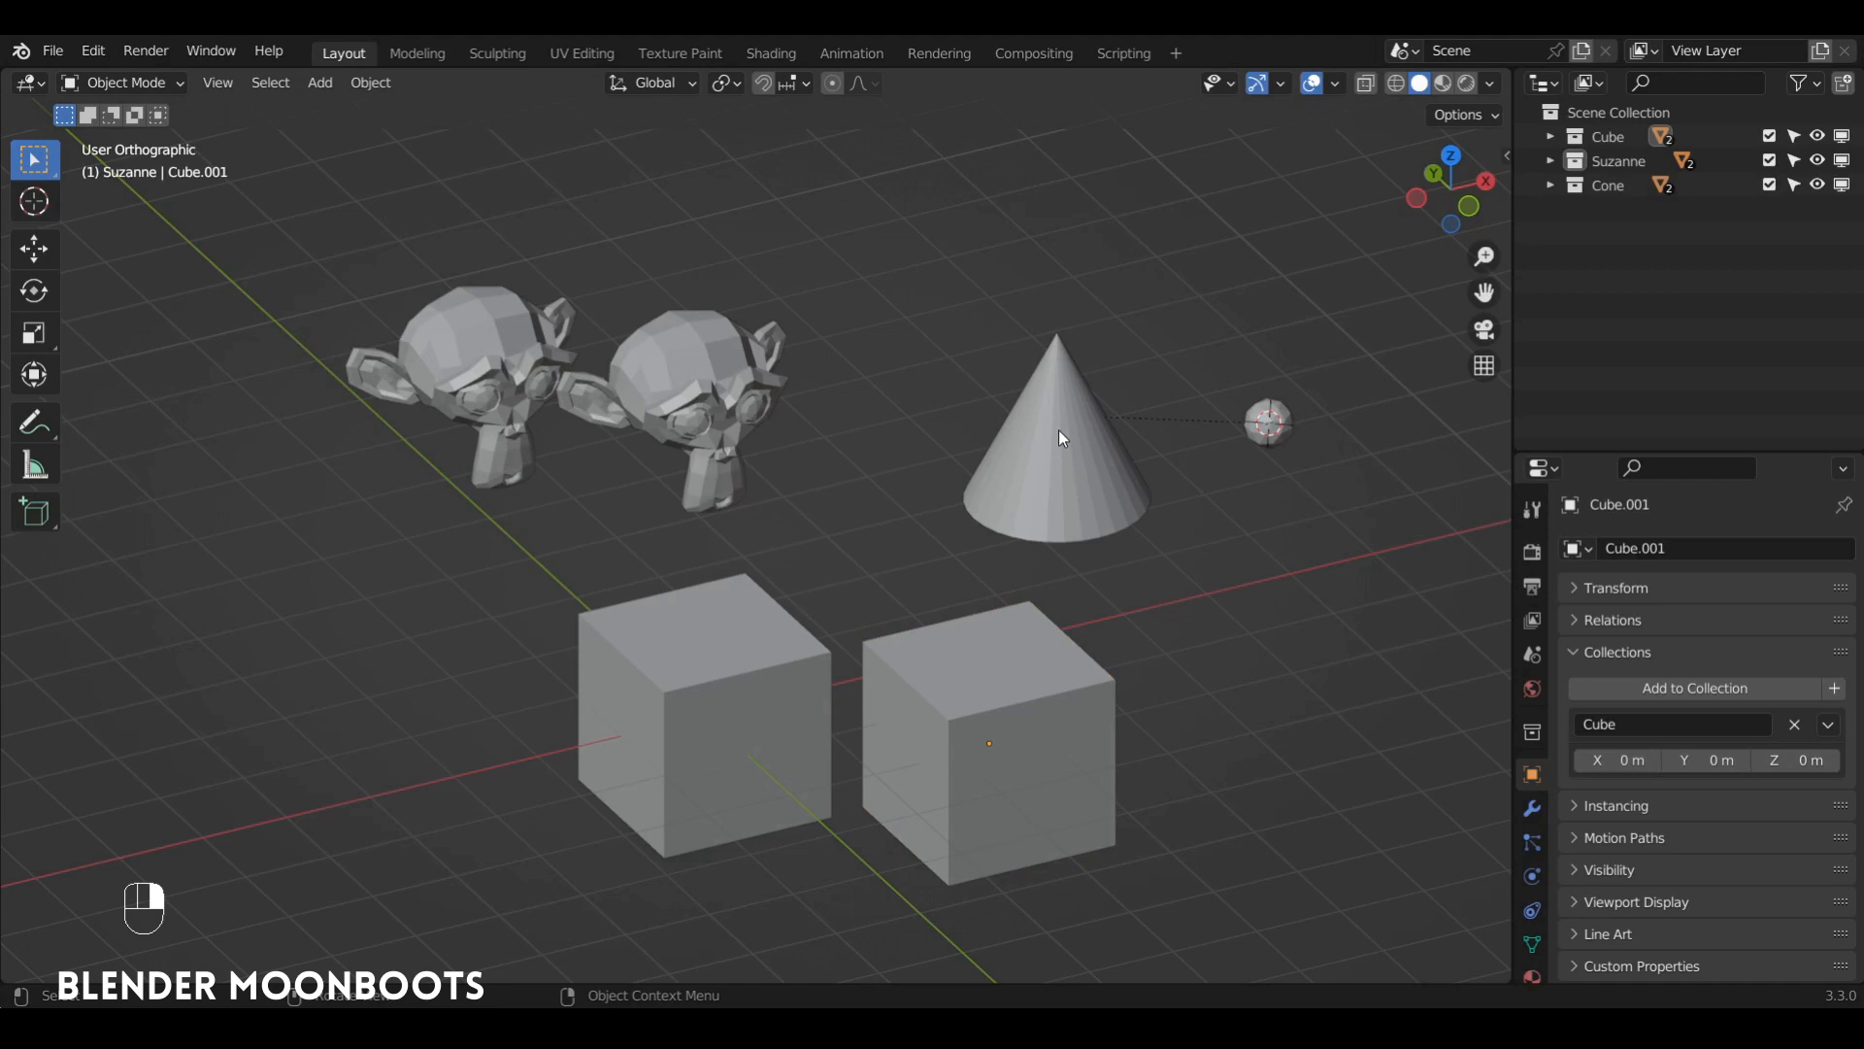
Isolate the Suzanne collection with the Hide Collection command and unhide all collections again
key(ctrl+h)
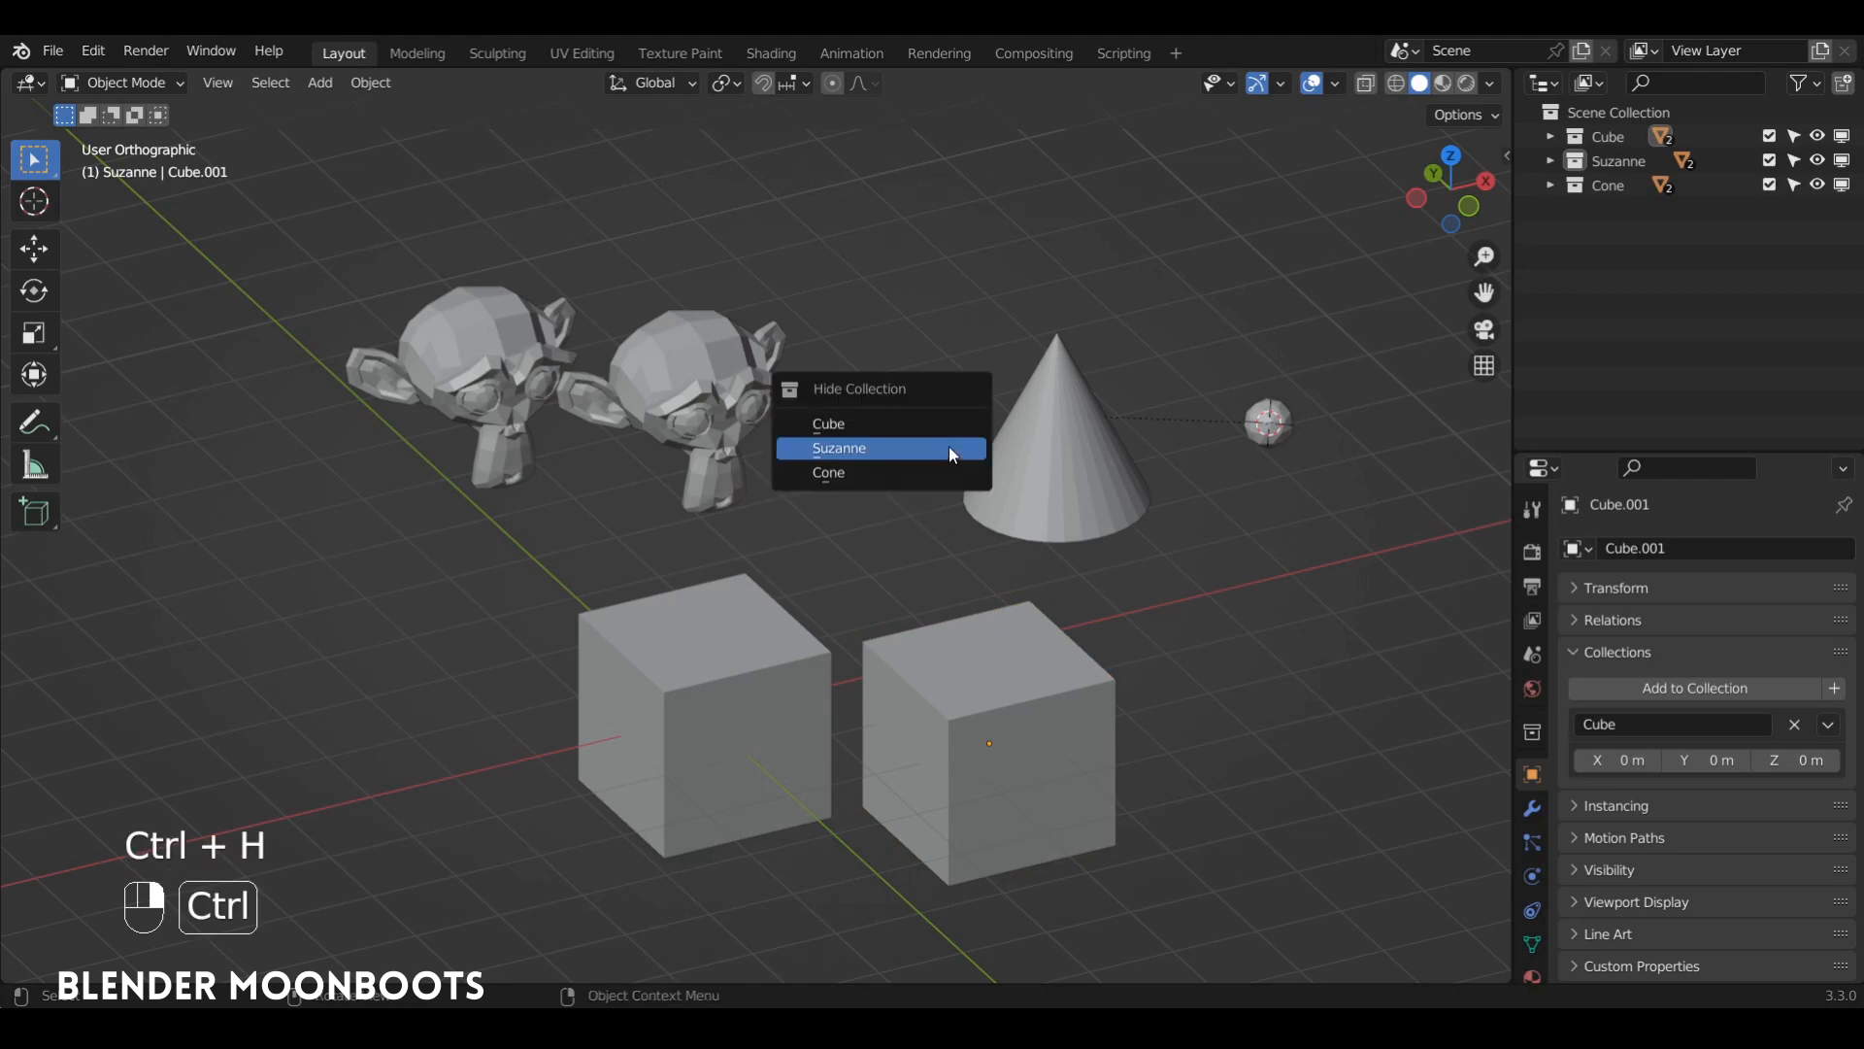
click(895, 448)
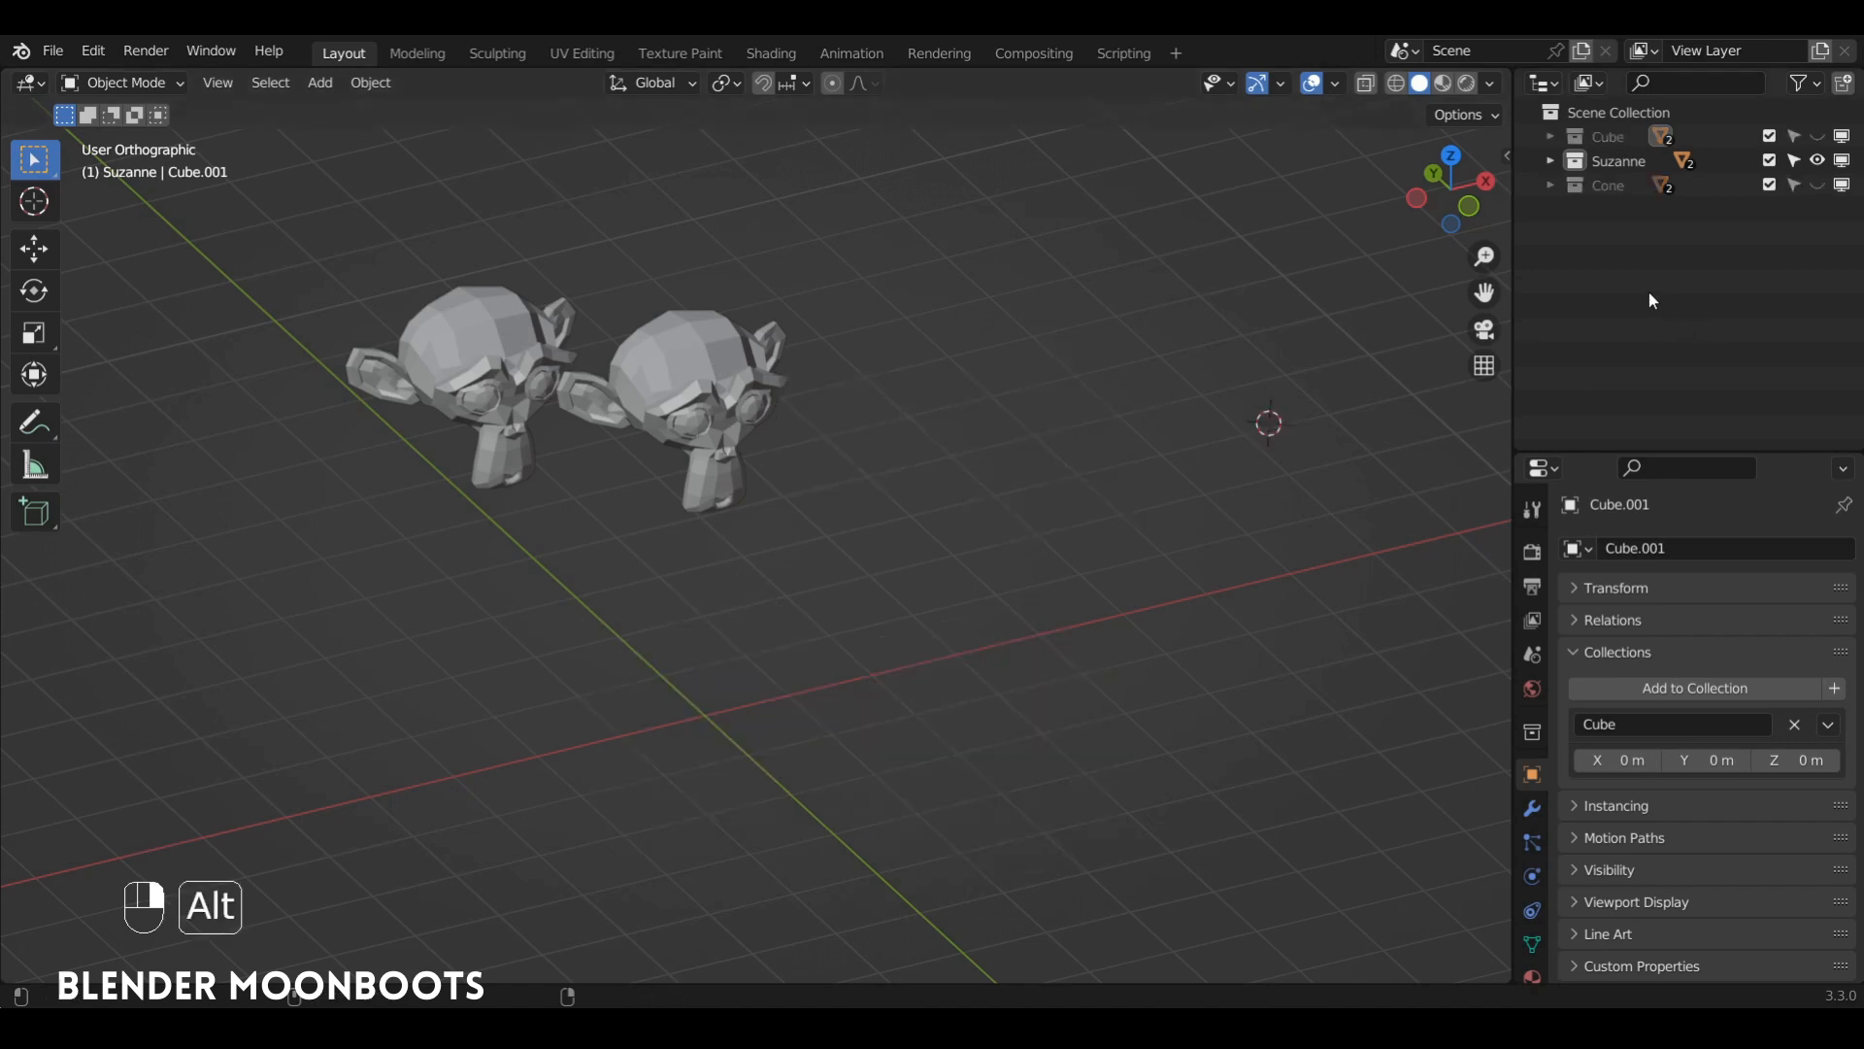
key(alt+h)
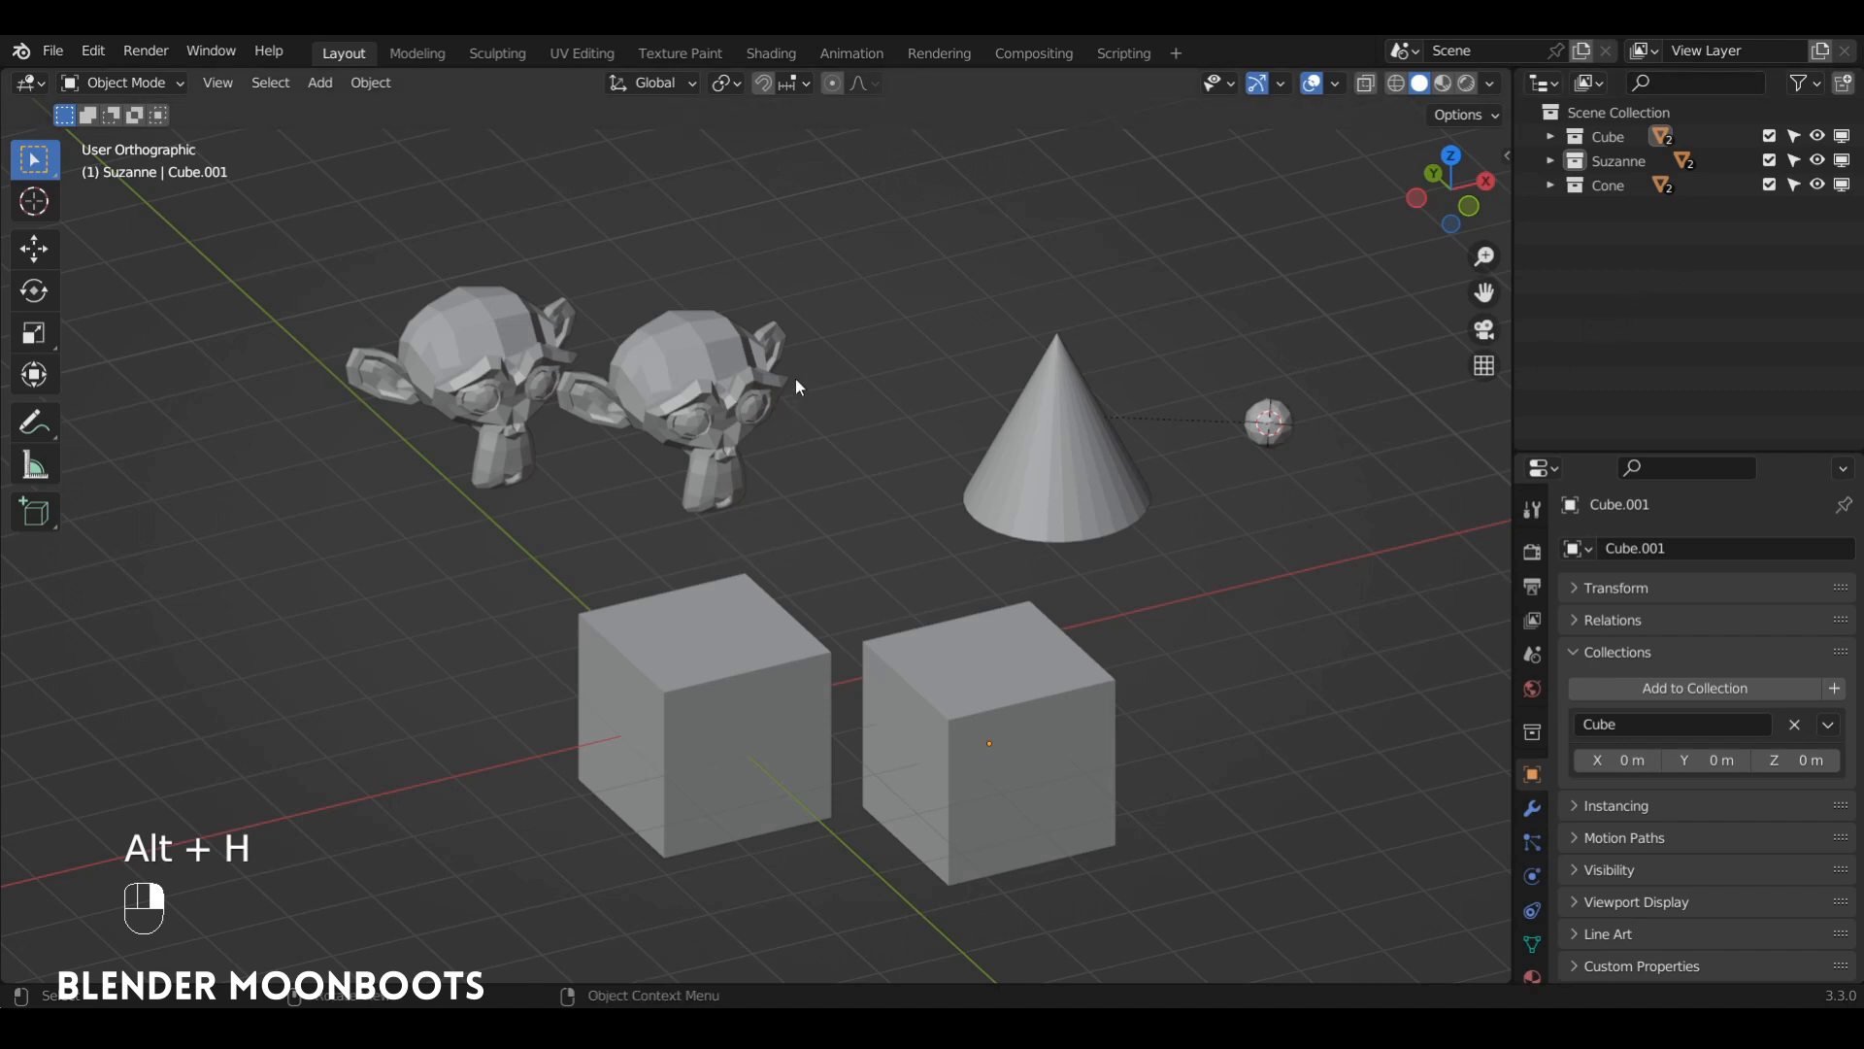
Select the Cube.001 object and choose its Cube collection in the Hide Collection command
click(967, 653)
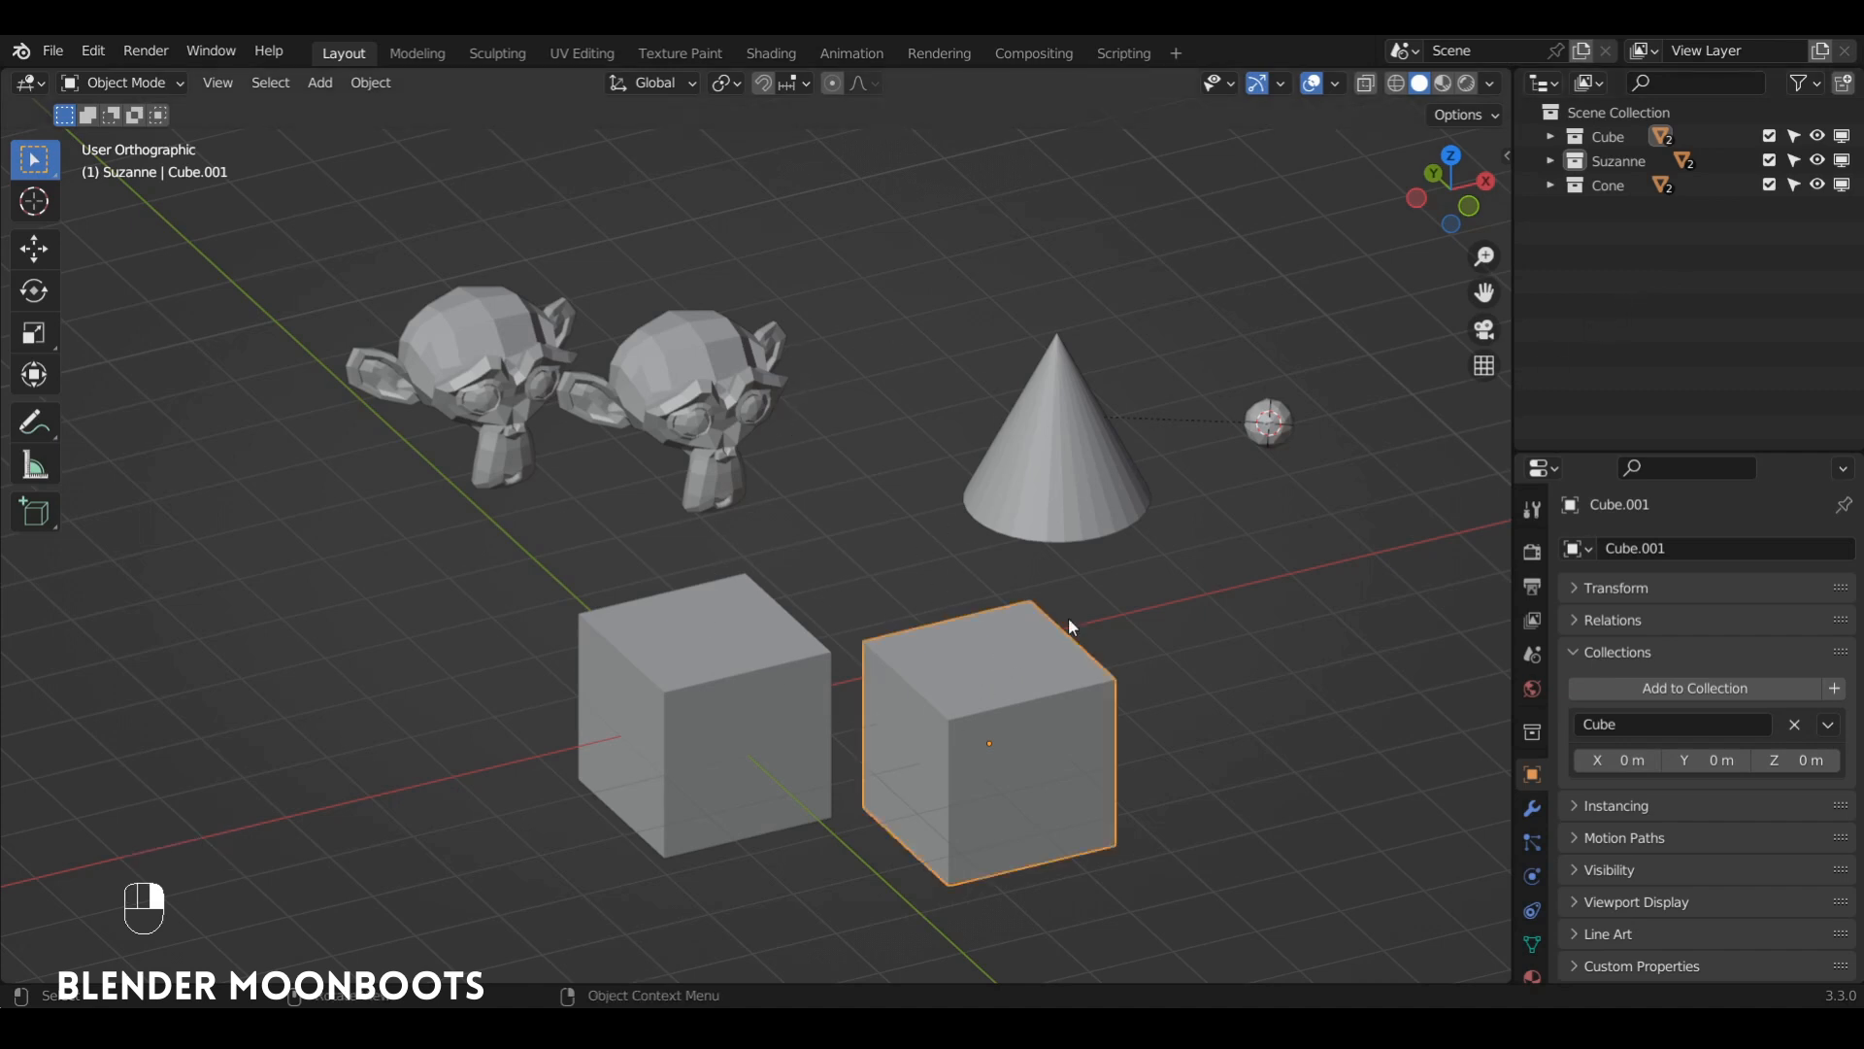
key(ctrl+h)
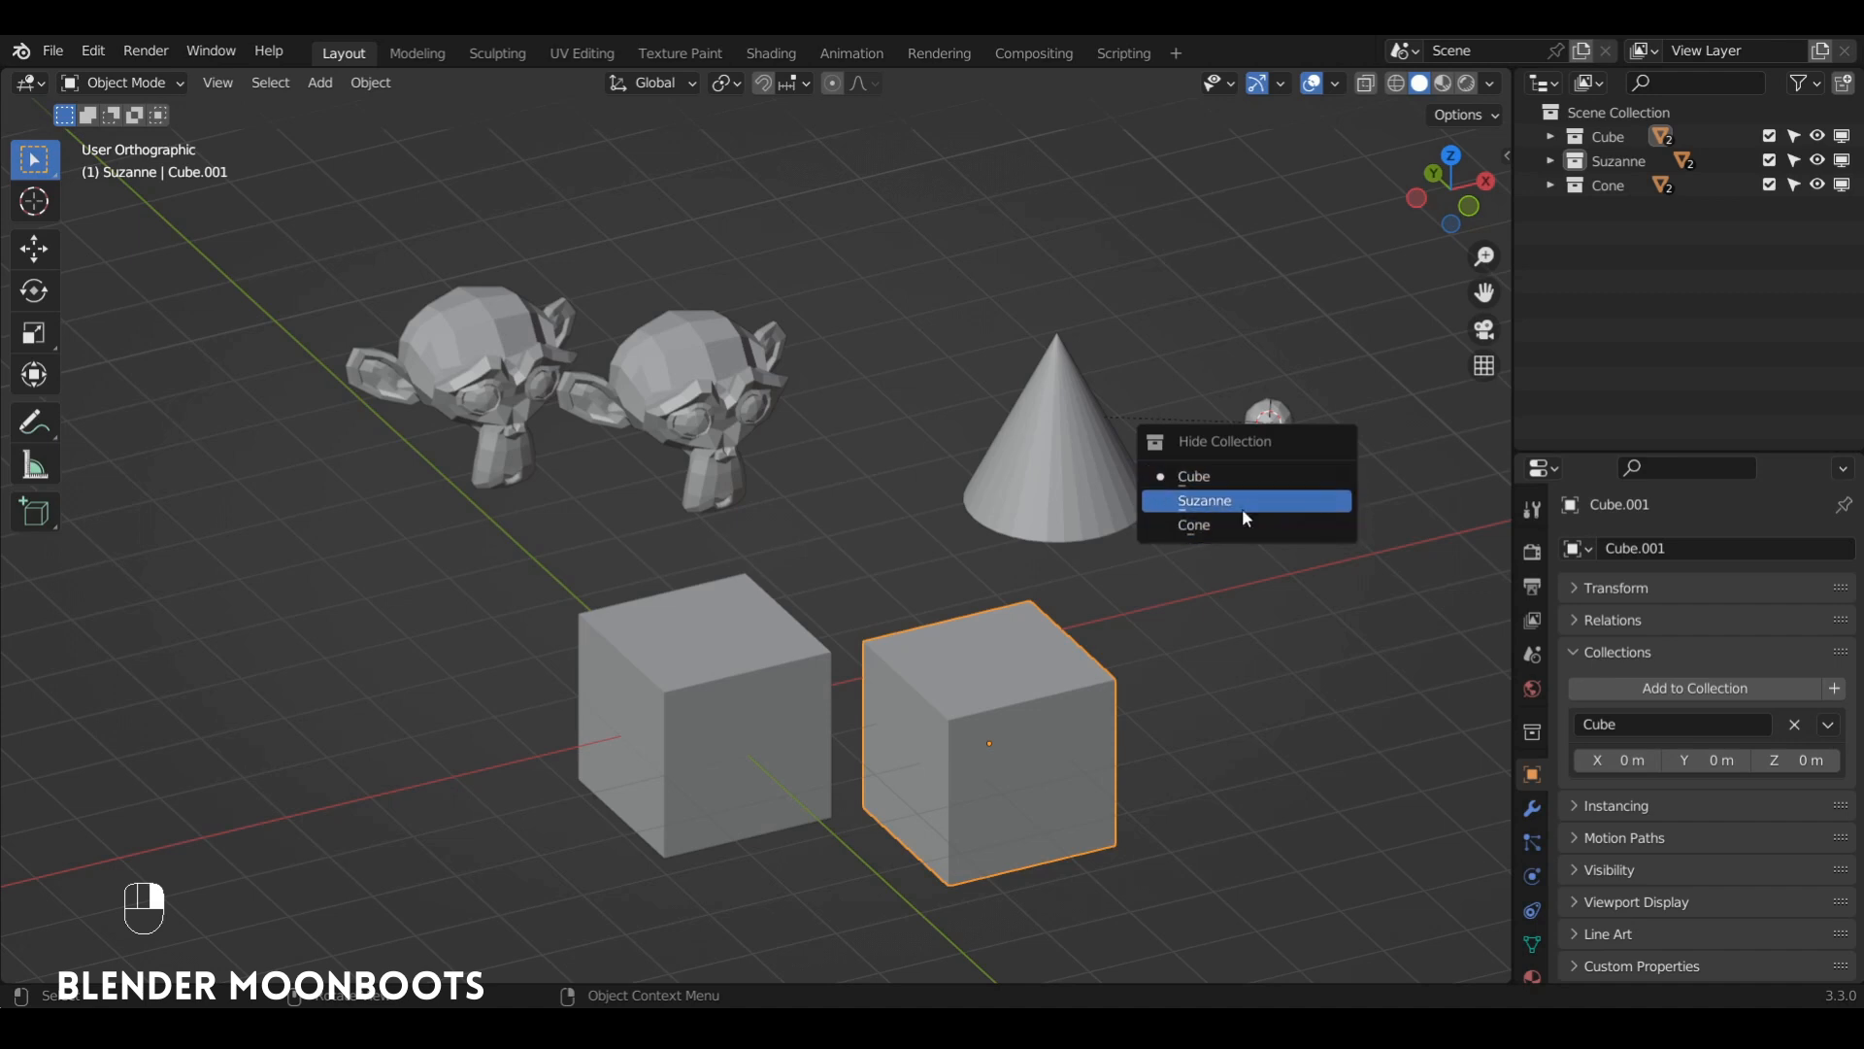
click(1289, 483)
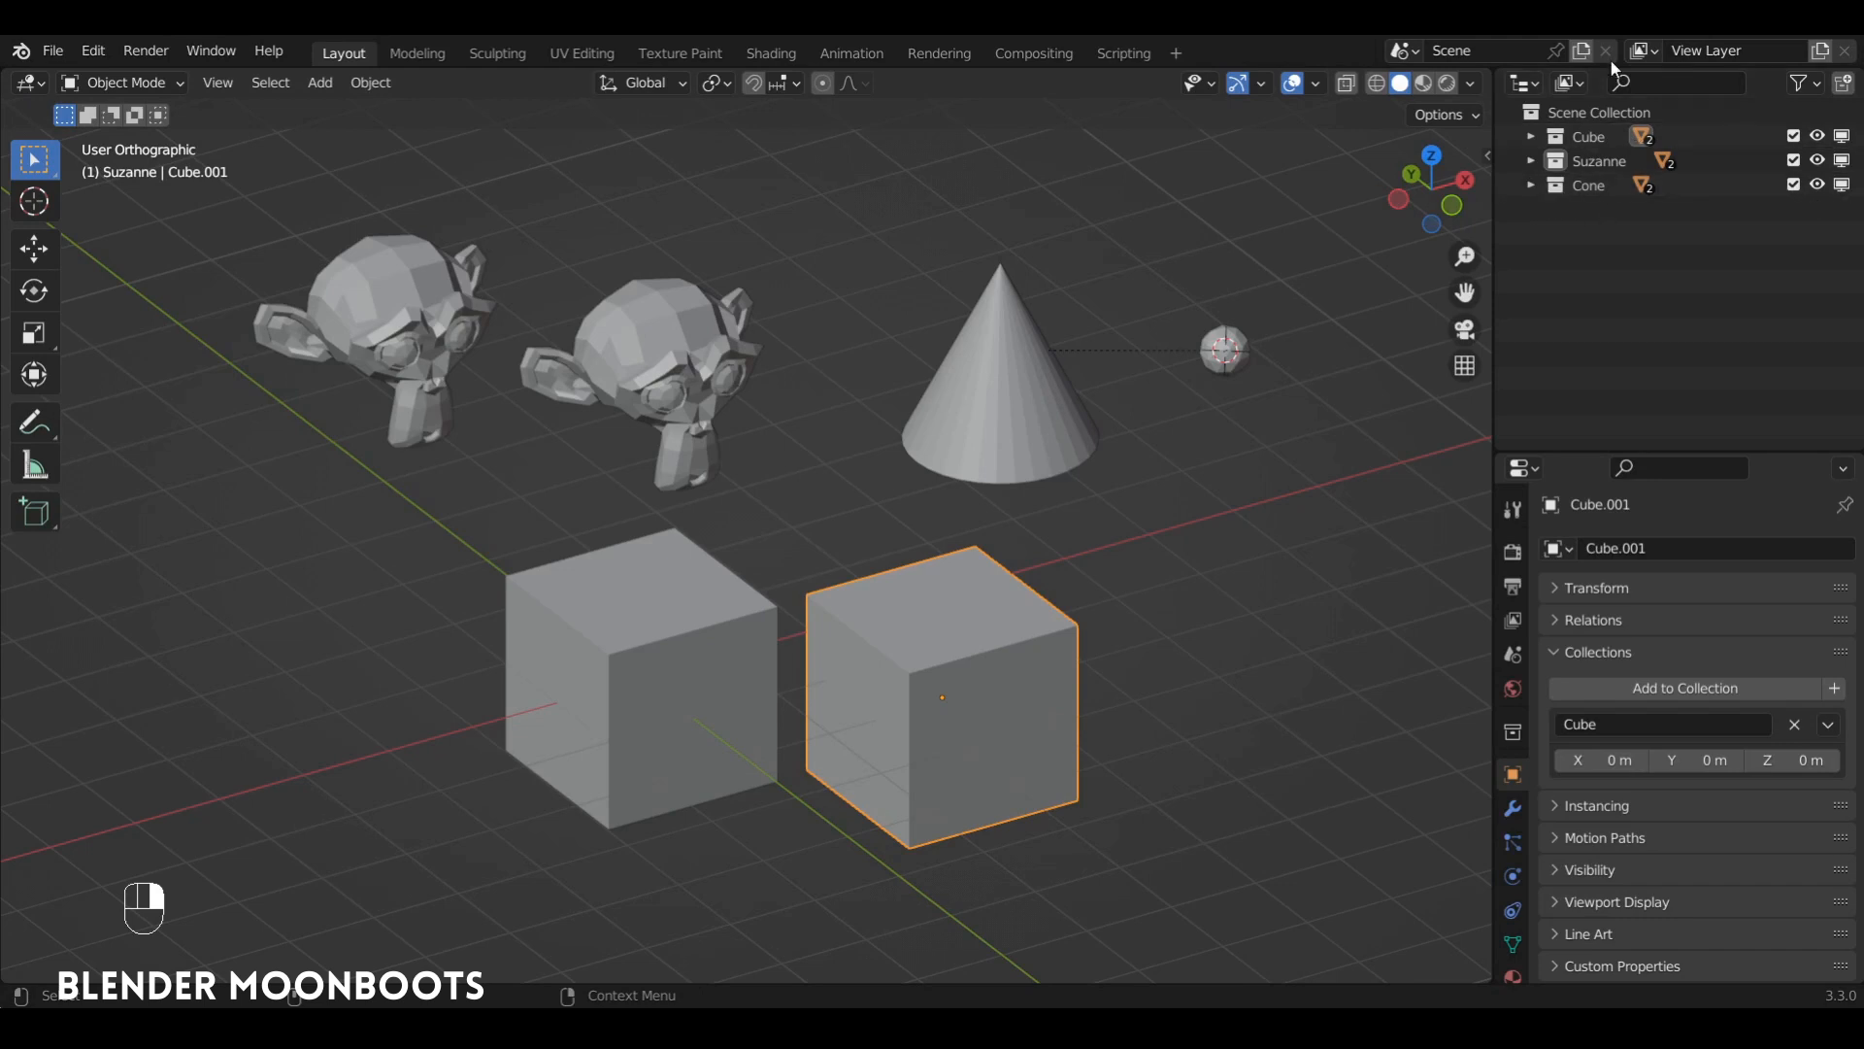
Select the Suzanne.001 monkey head and reveal the active object in the outliner
click(1648, 85)
click(709, 359)
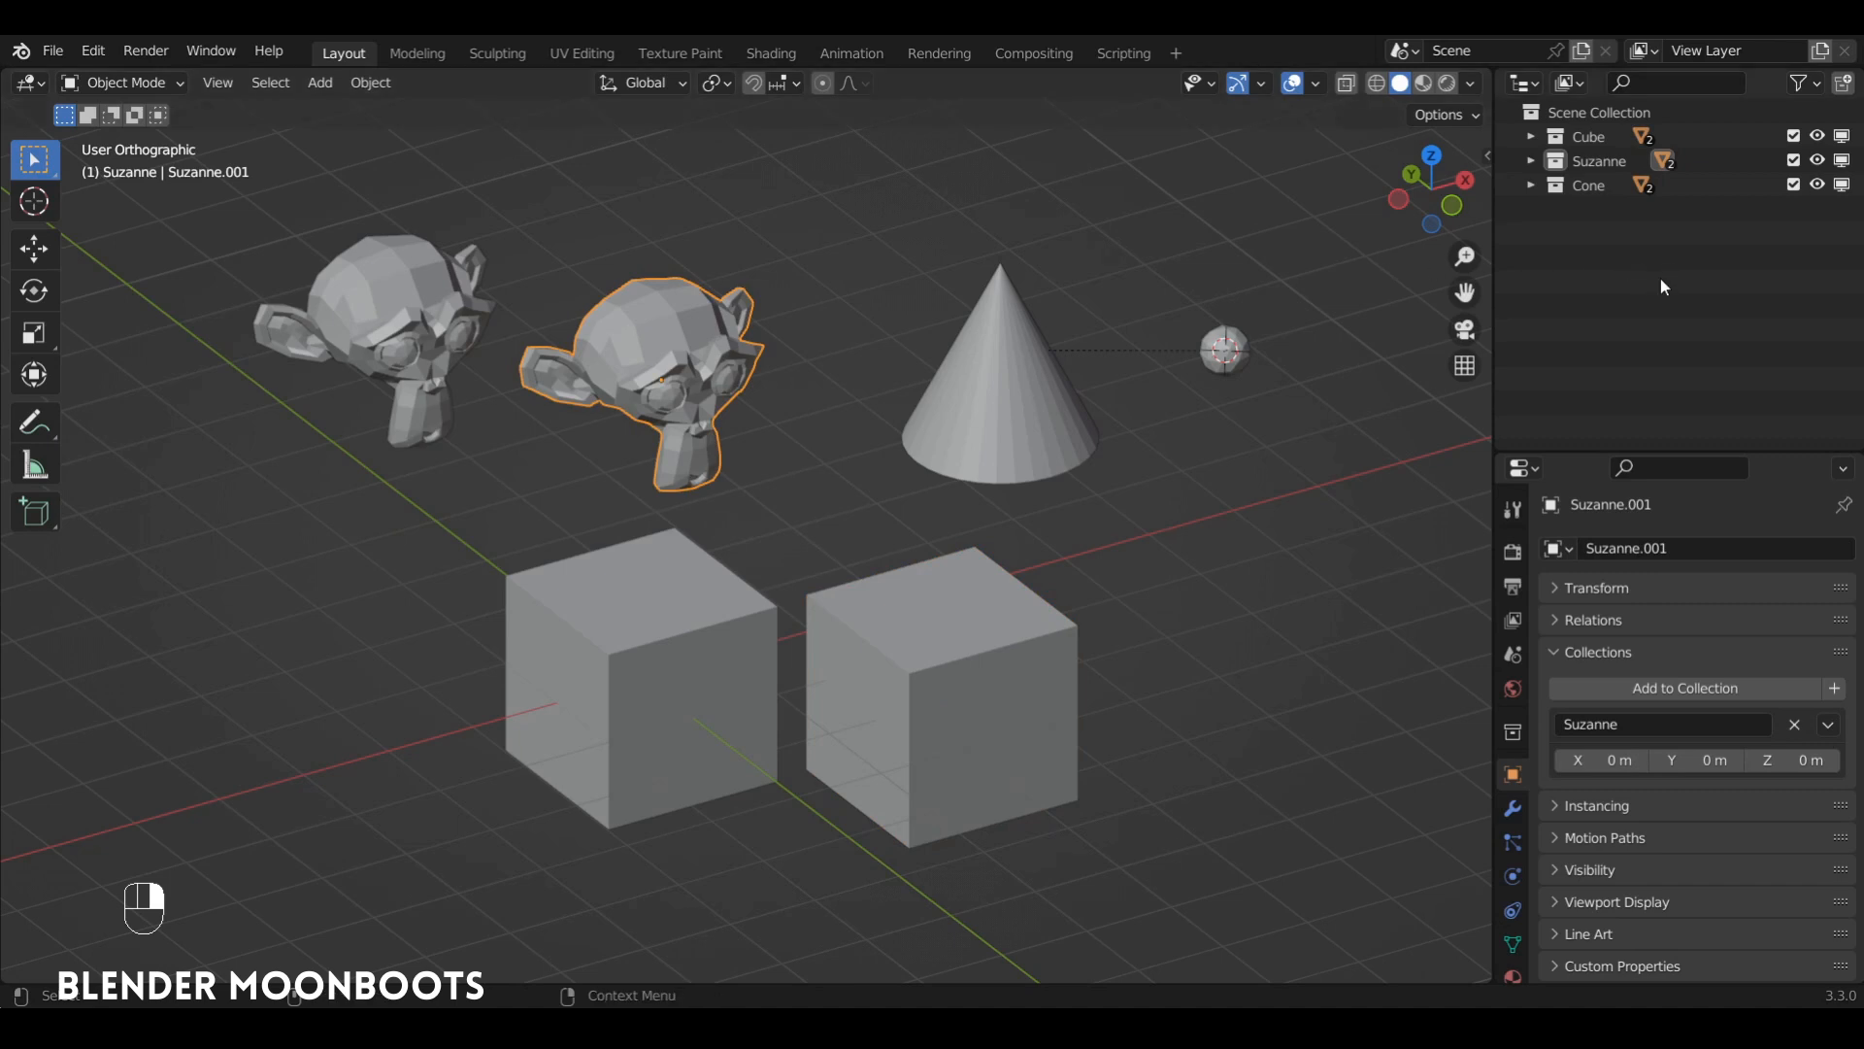
key(KP_Decimal)
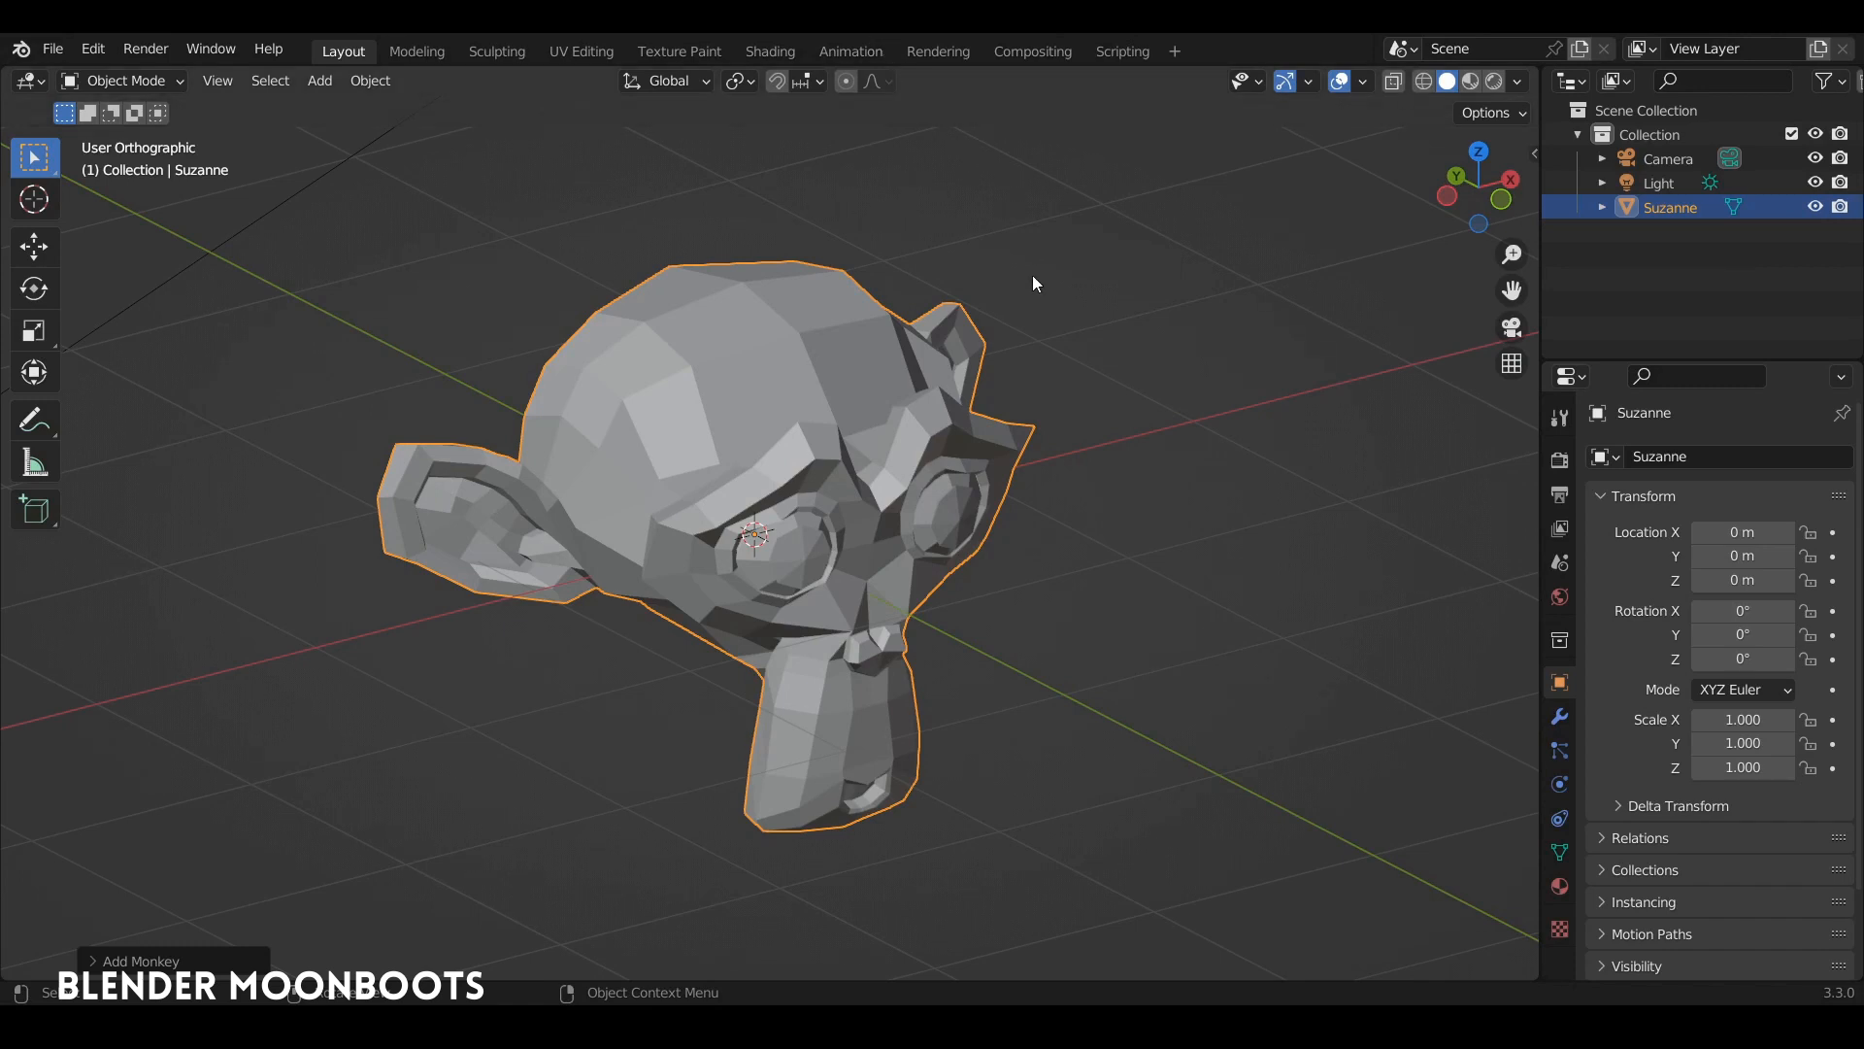
View the Suzanne mesh's data properties and return to its object properties
middle_drag(1033, 276, 983, 404)
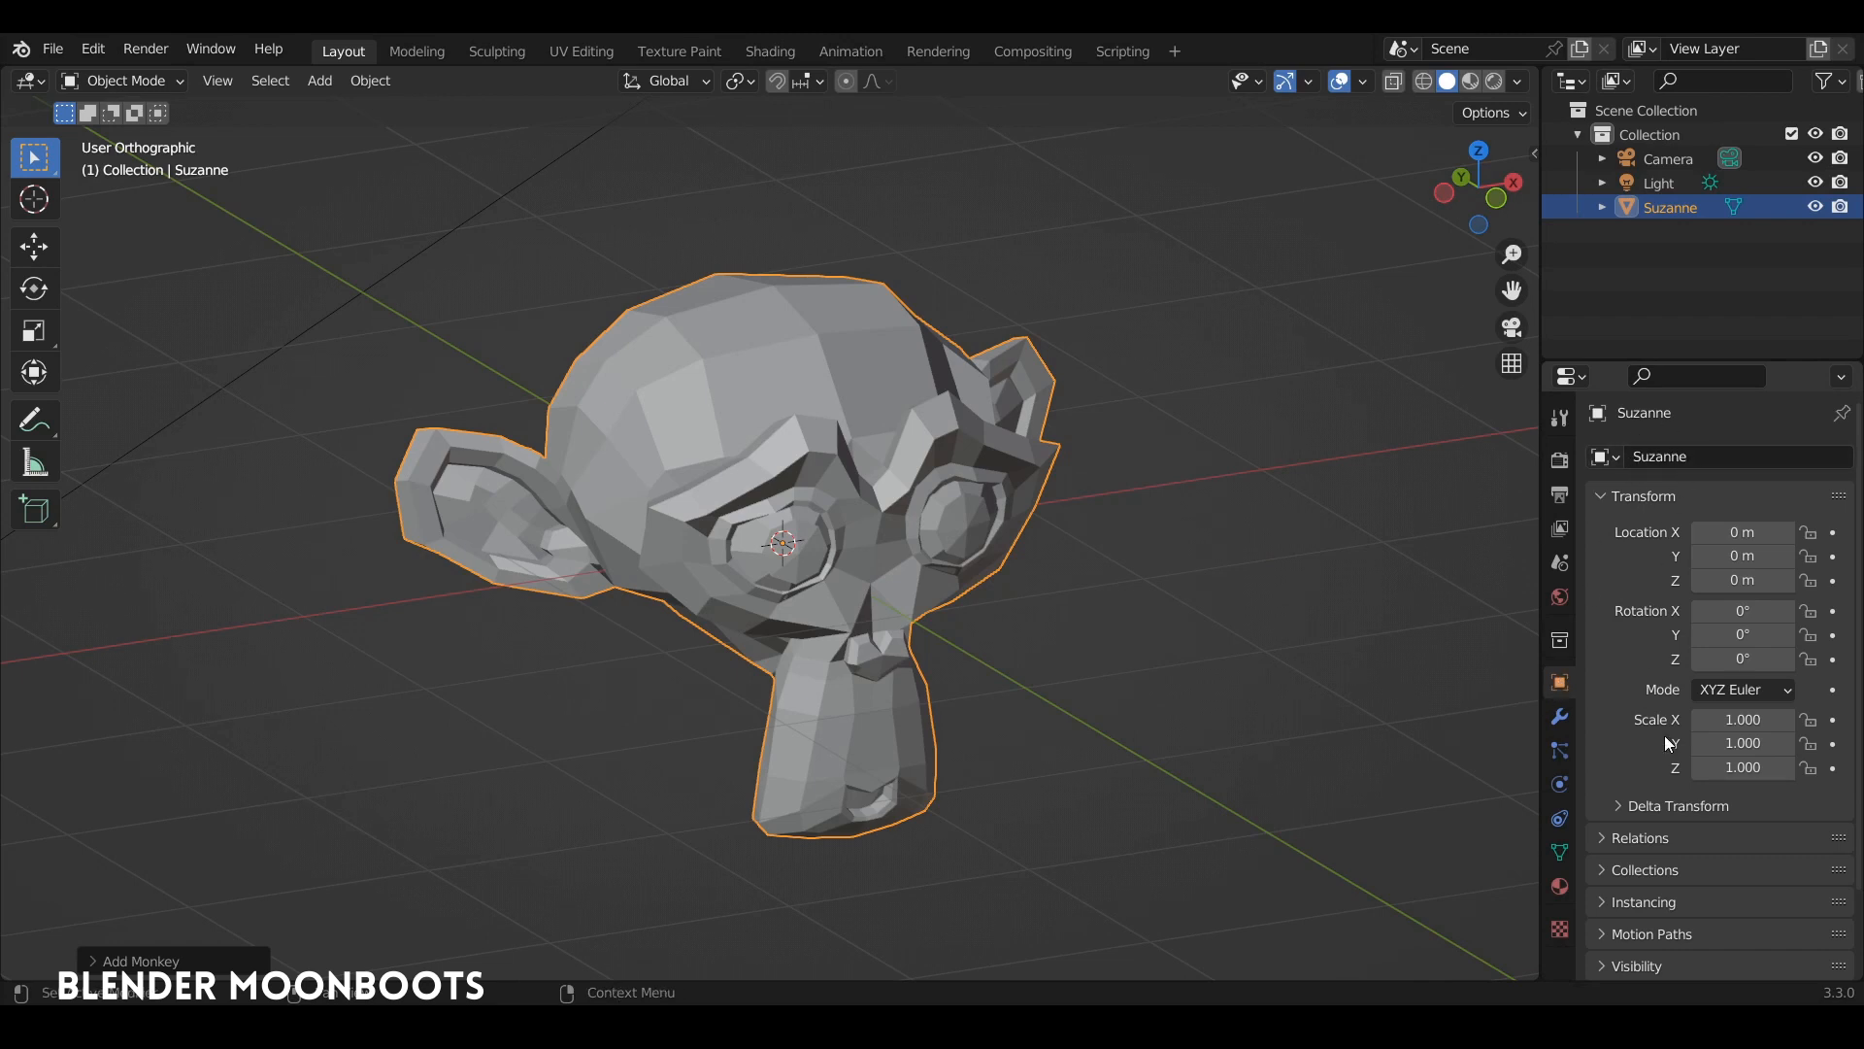
click(1560, 854)
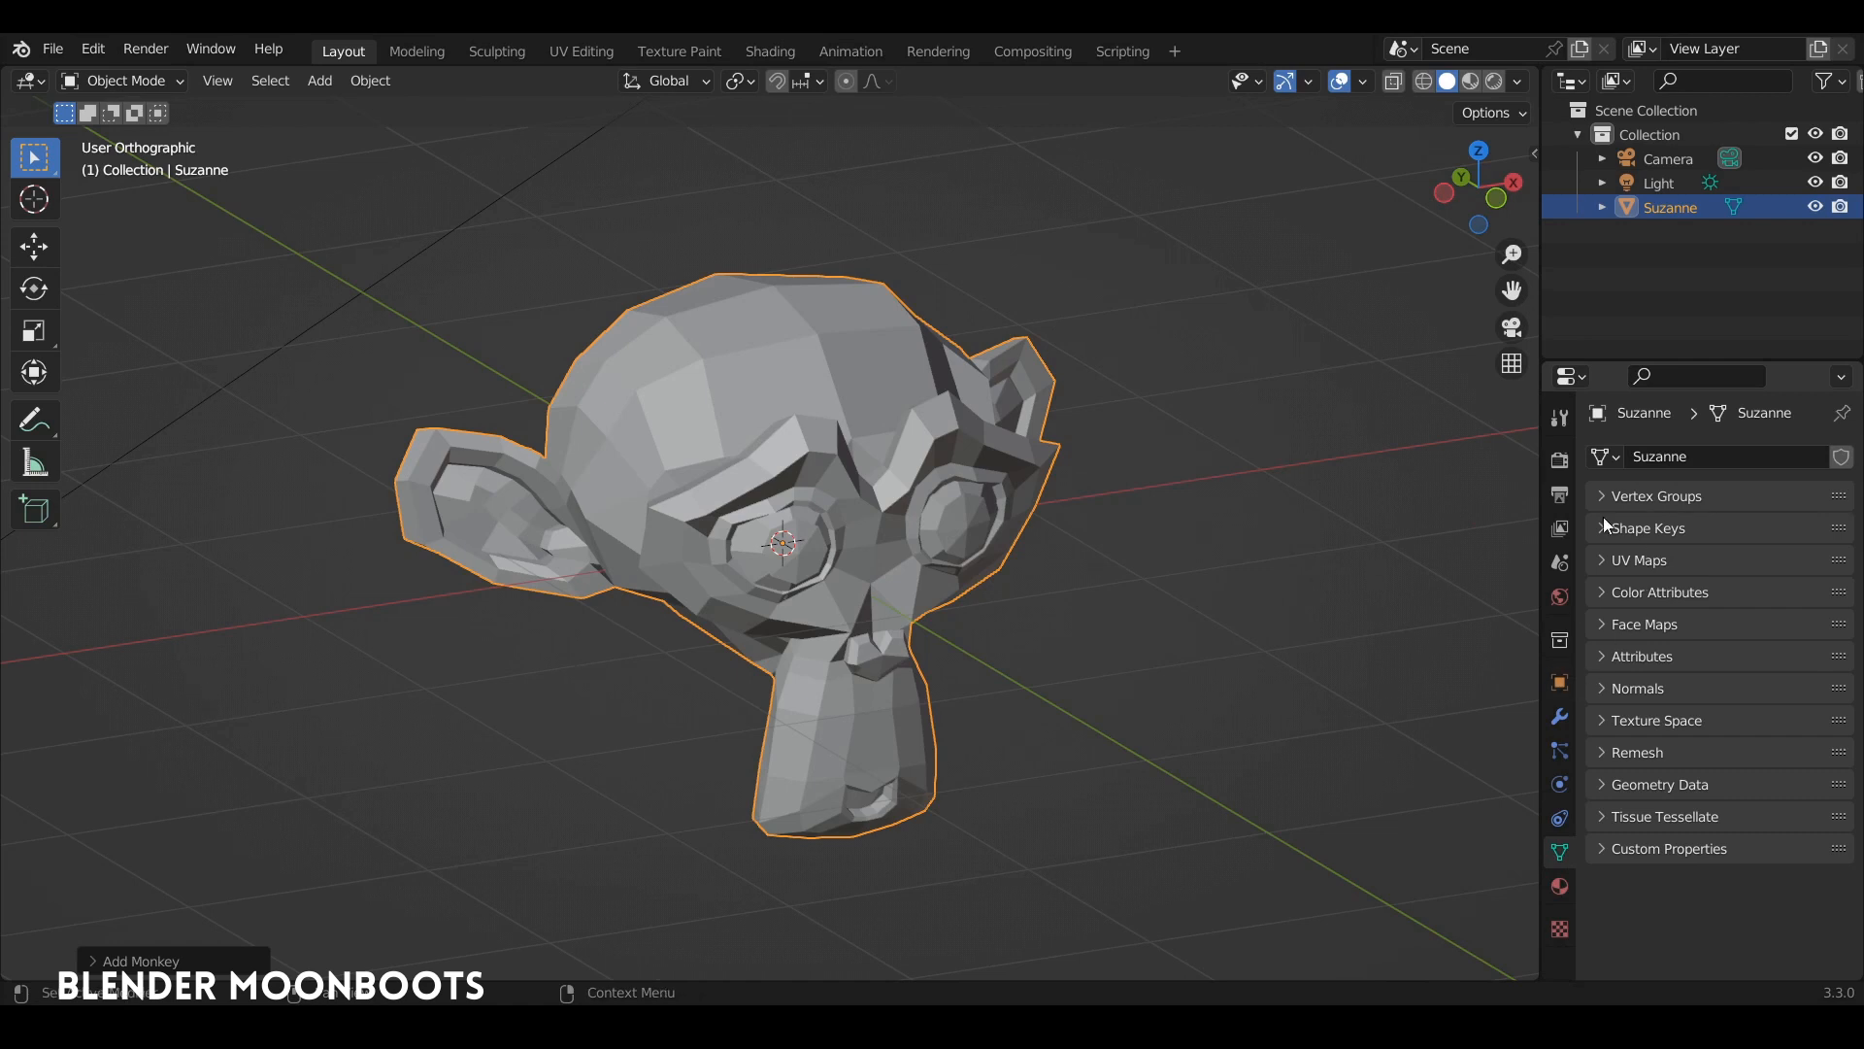
click(1558, 681)
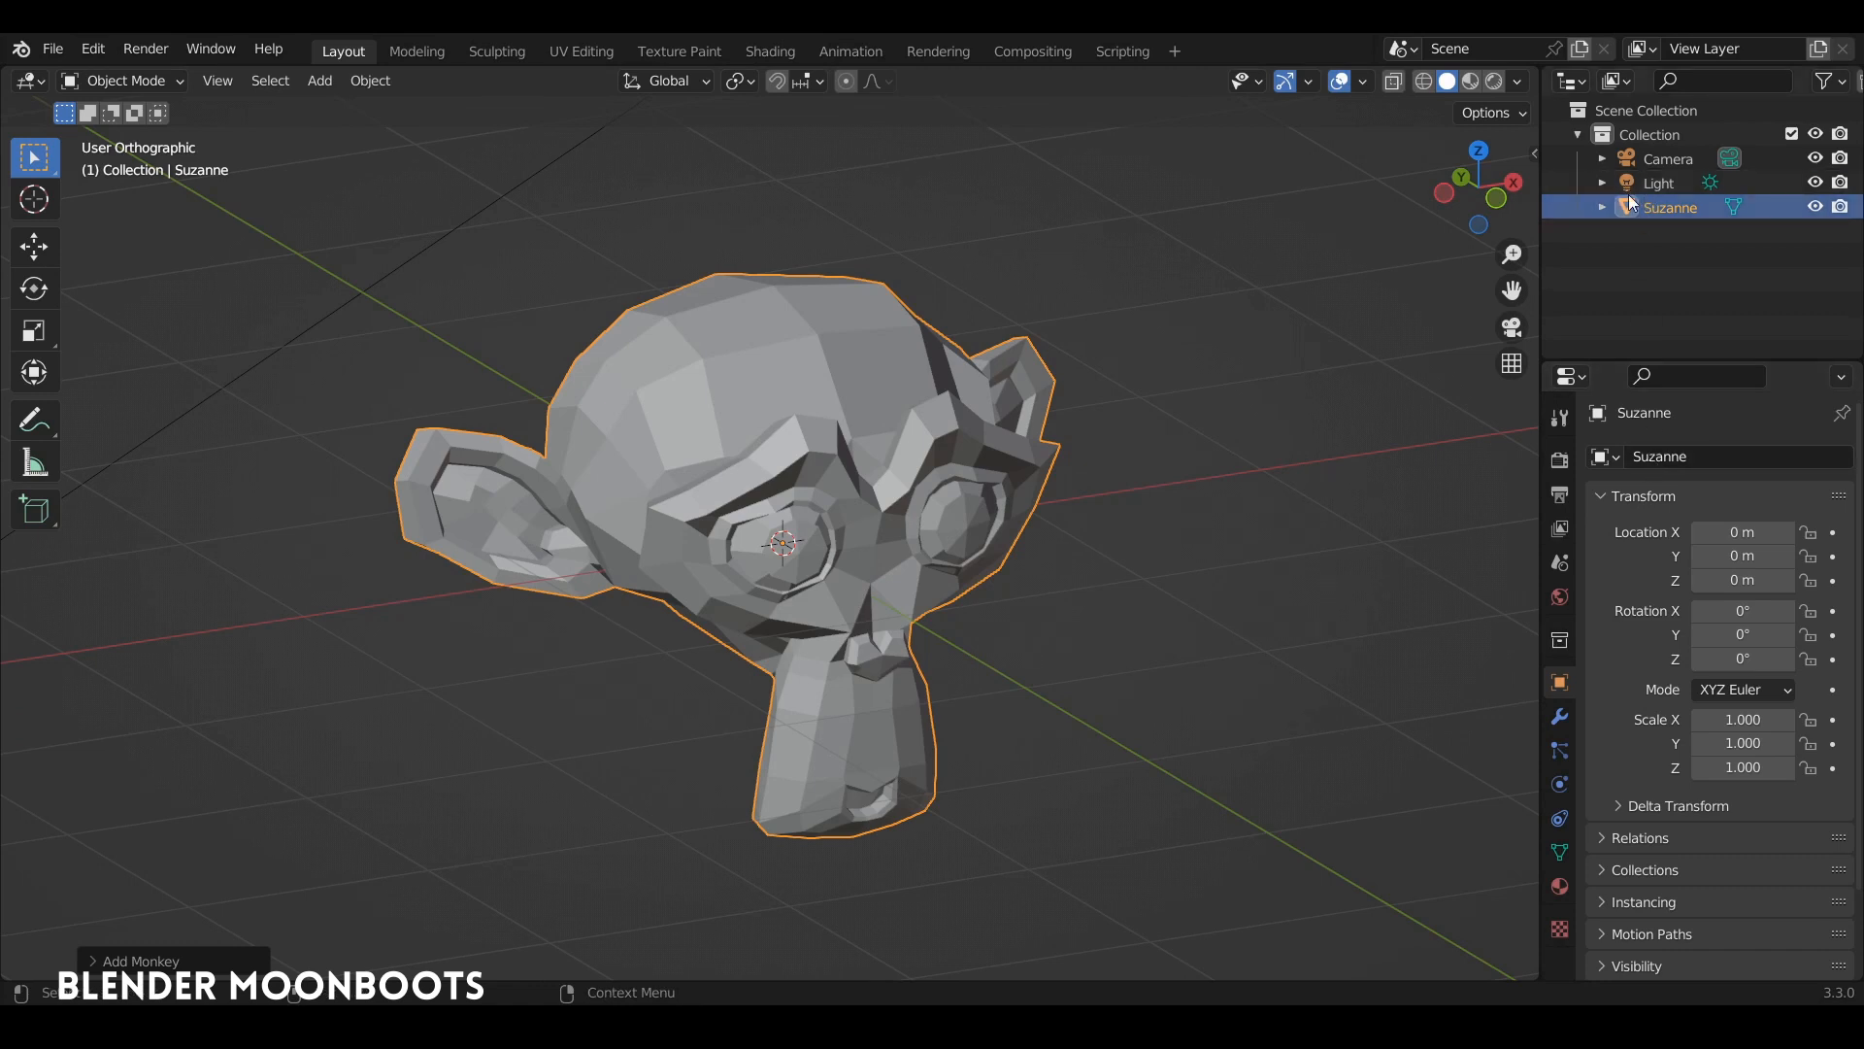
Rename the Suzanne object to Tête
click(1667, 208)
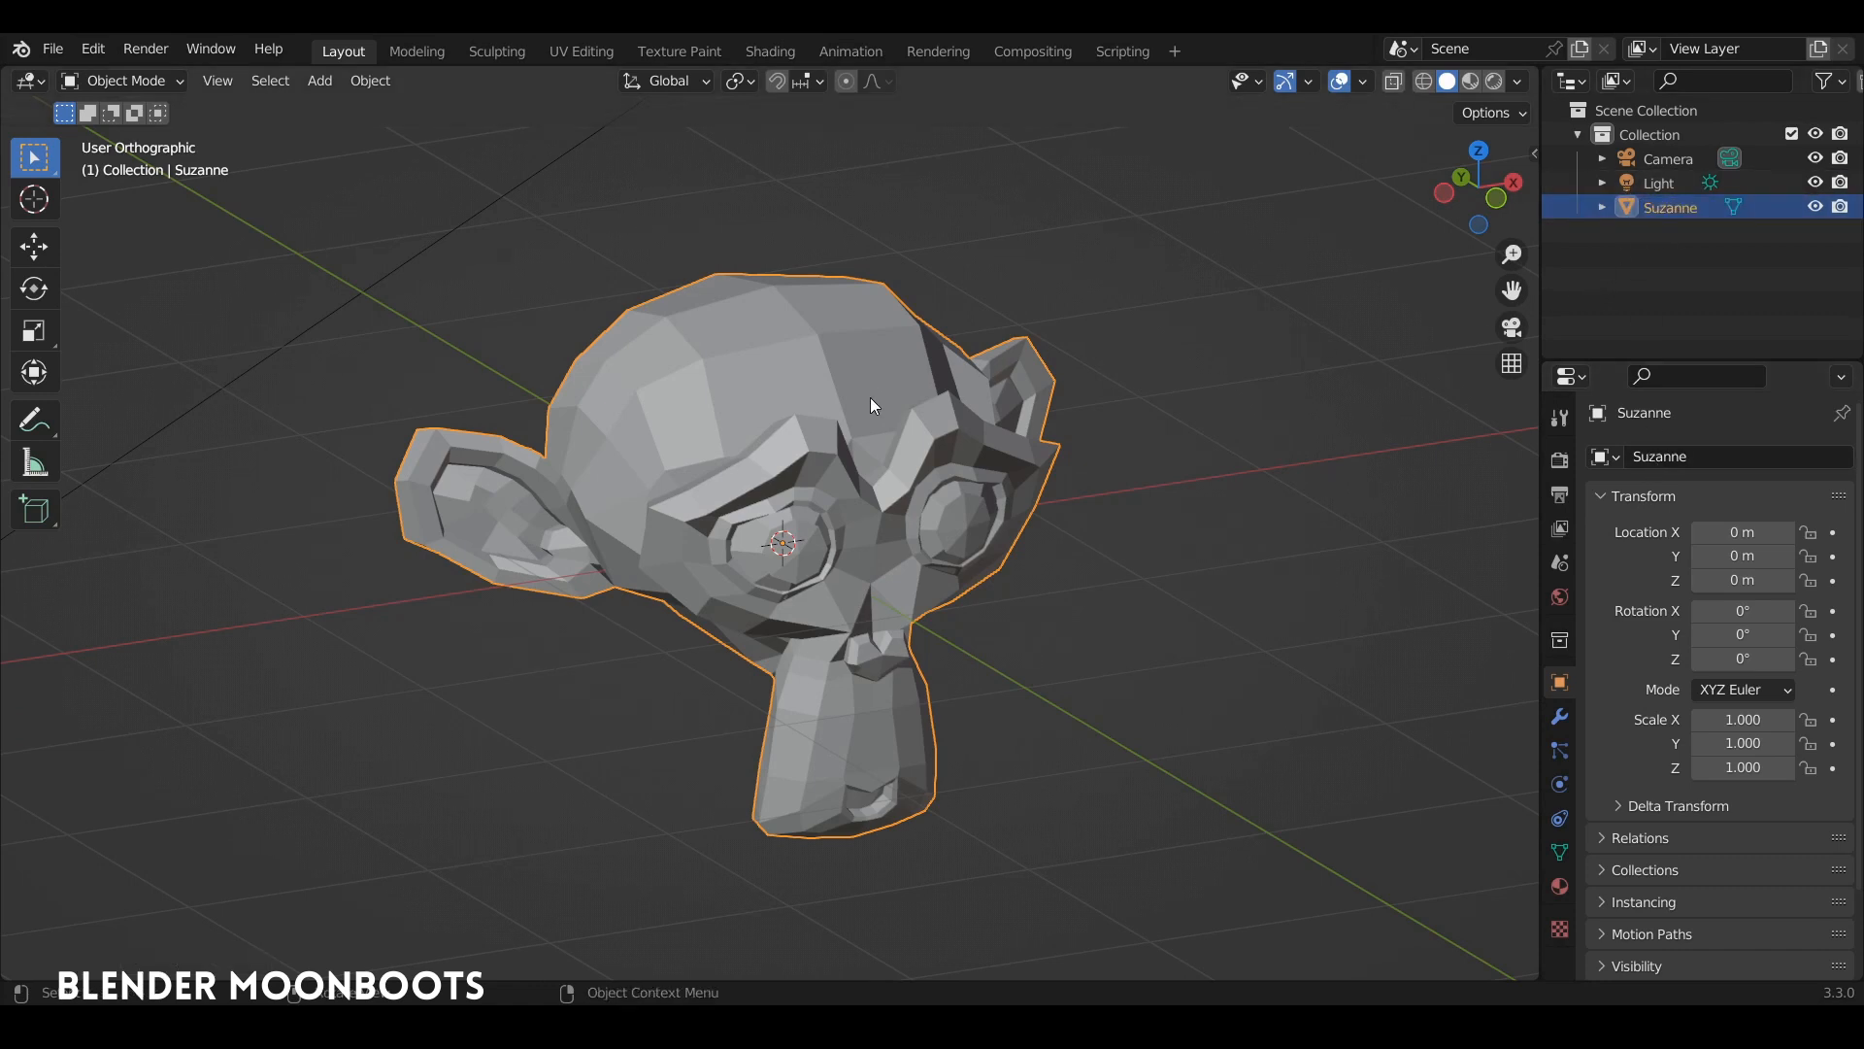
key(F2)
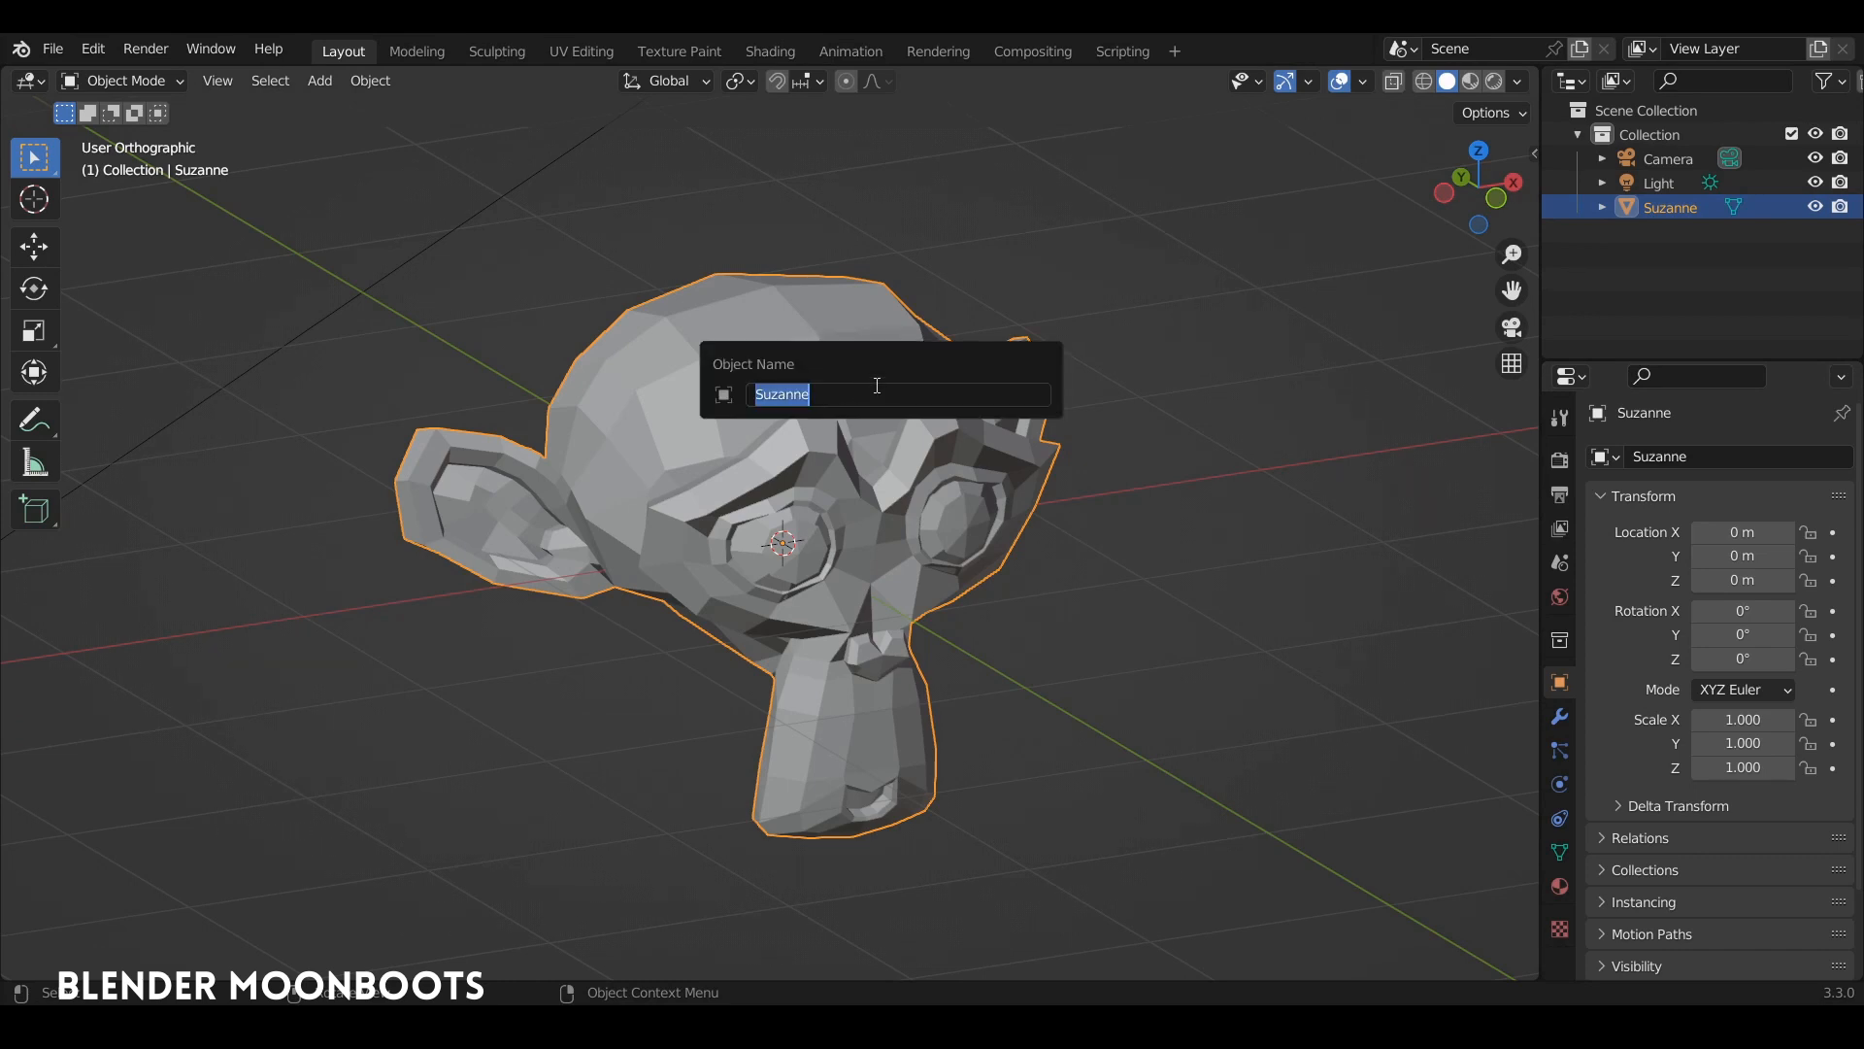
text(Tête)
key(Return)
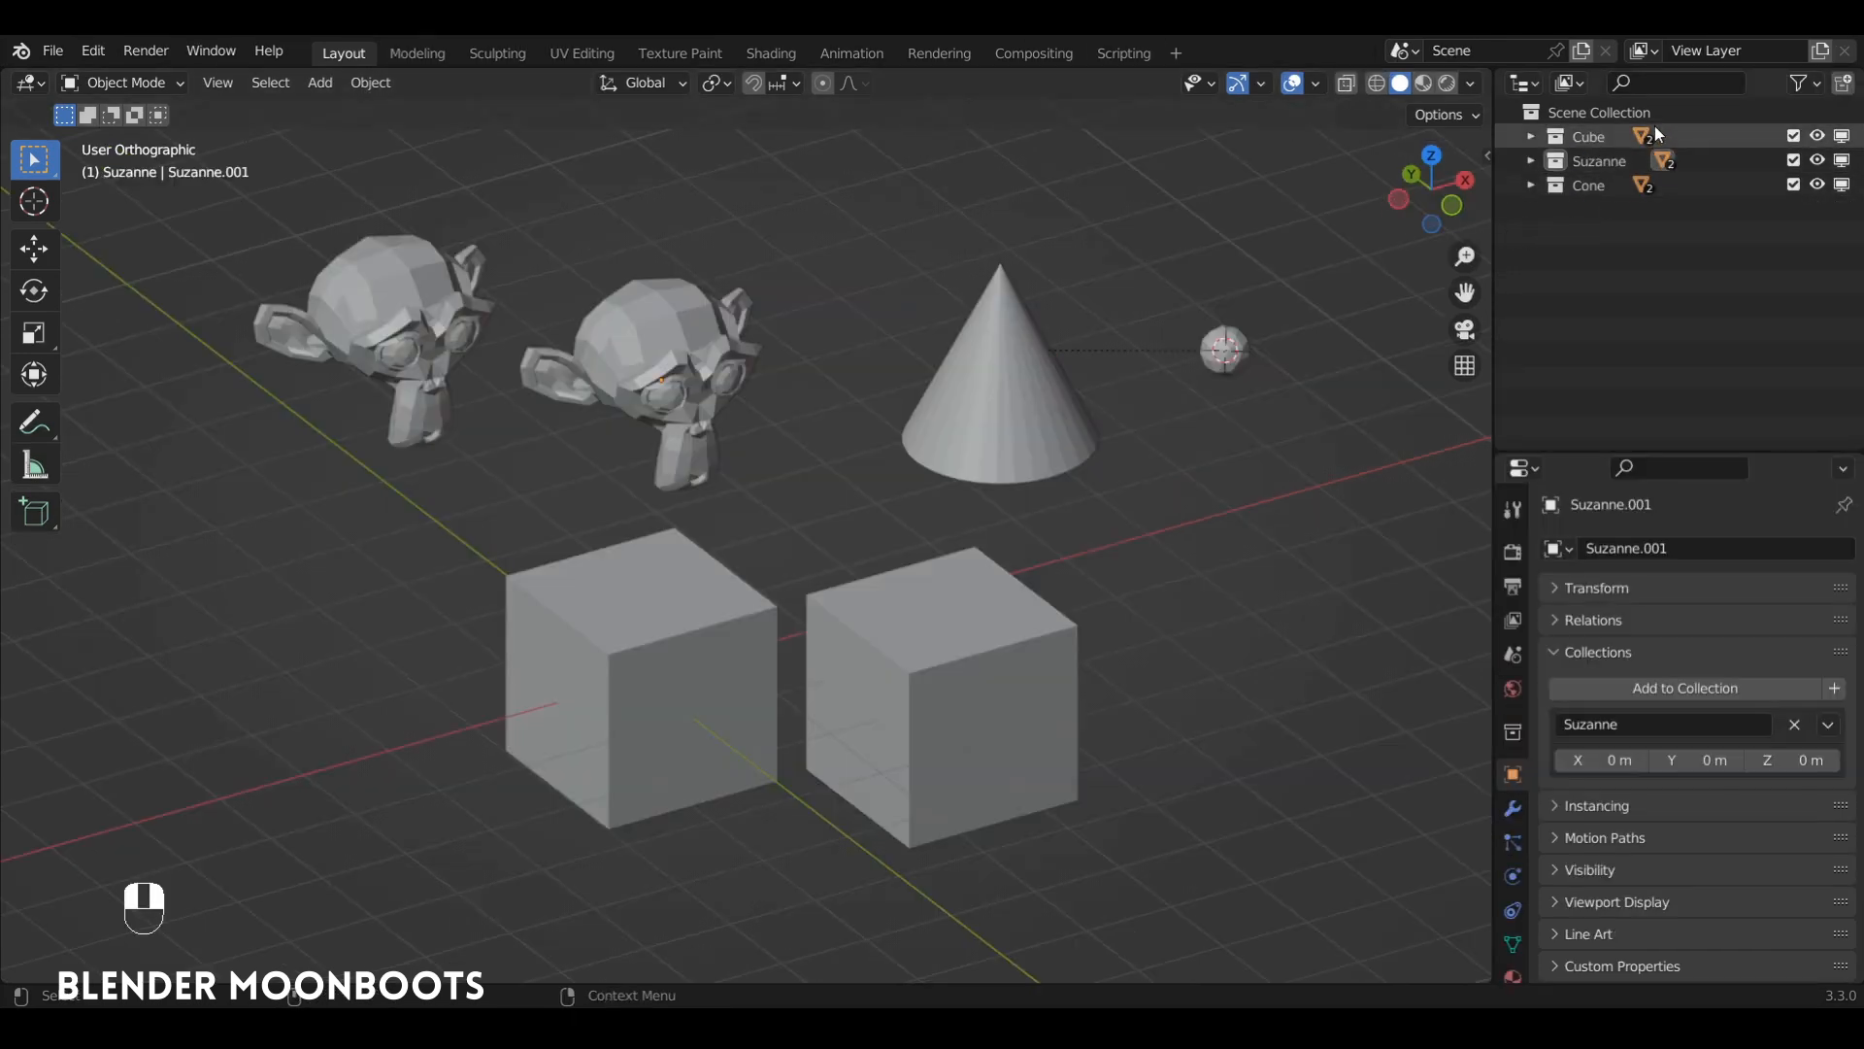
Show the selectability toggles in the outliner and make the Suzanne collection selectable again
click(1803, 83)
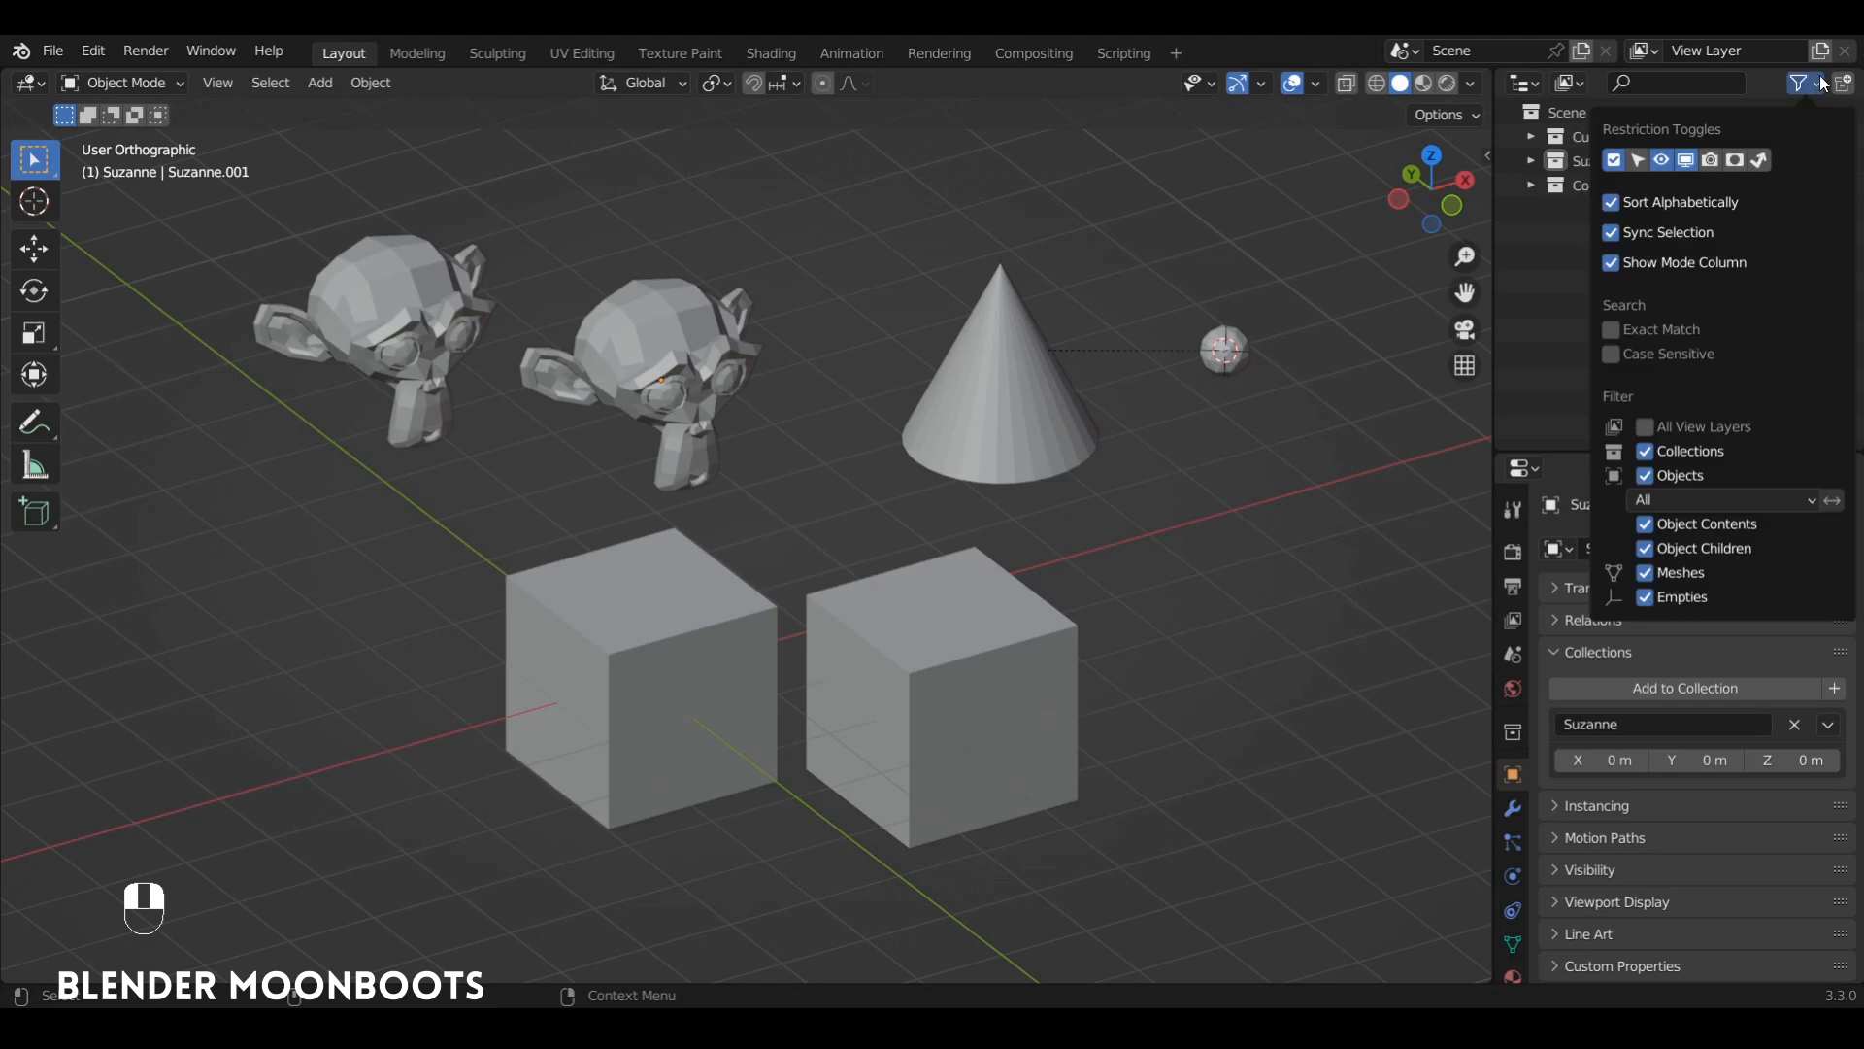
click(1640, 166)
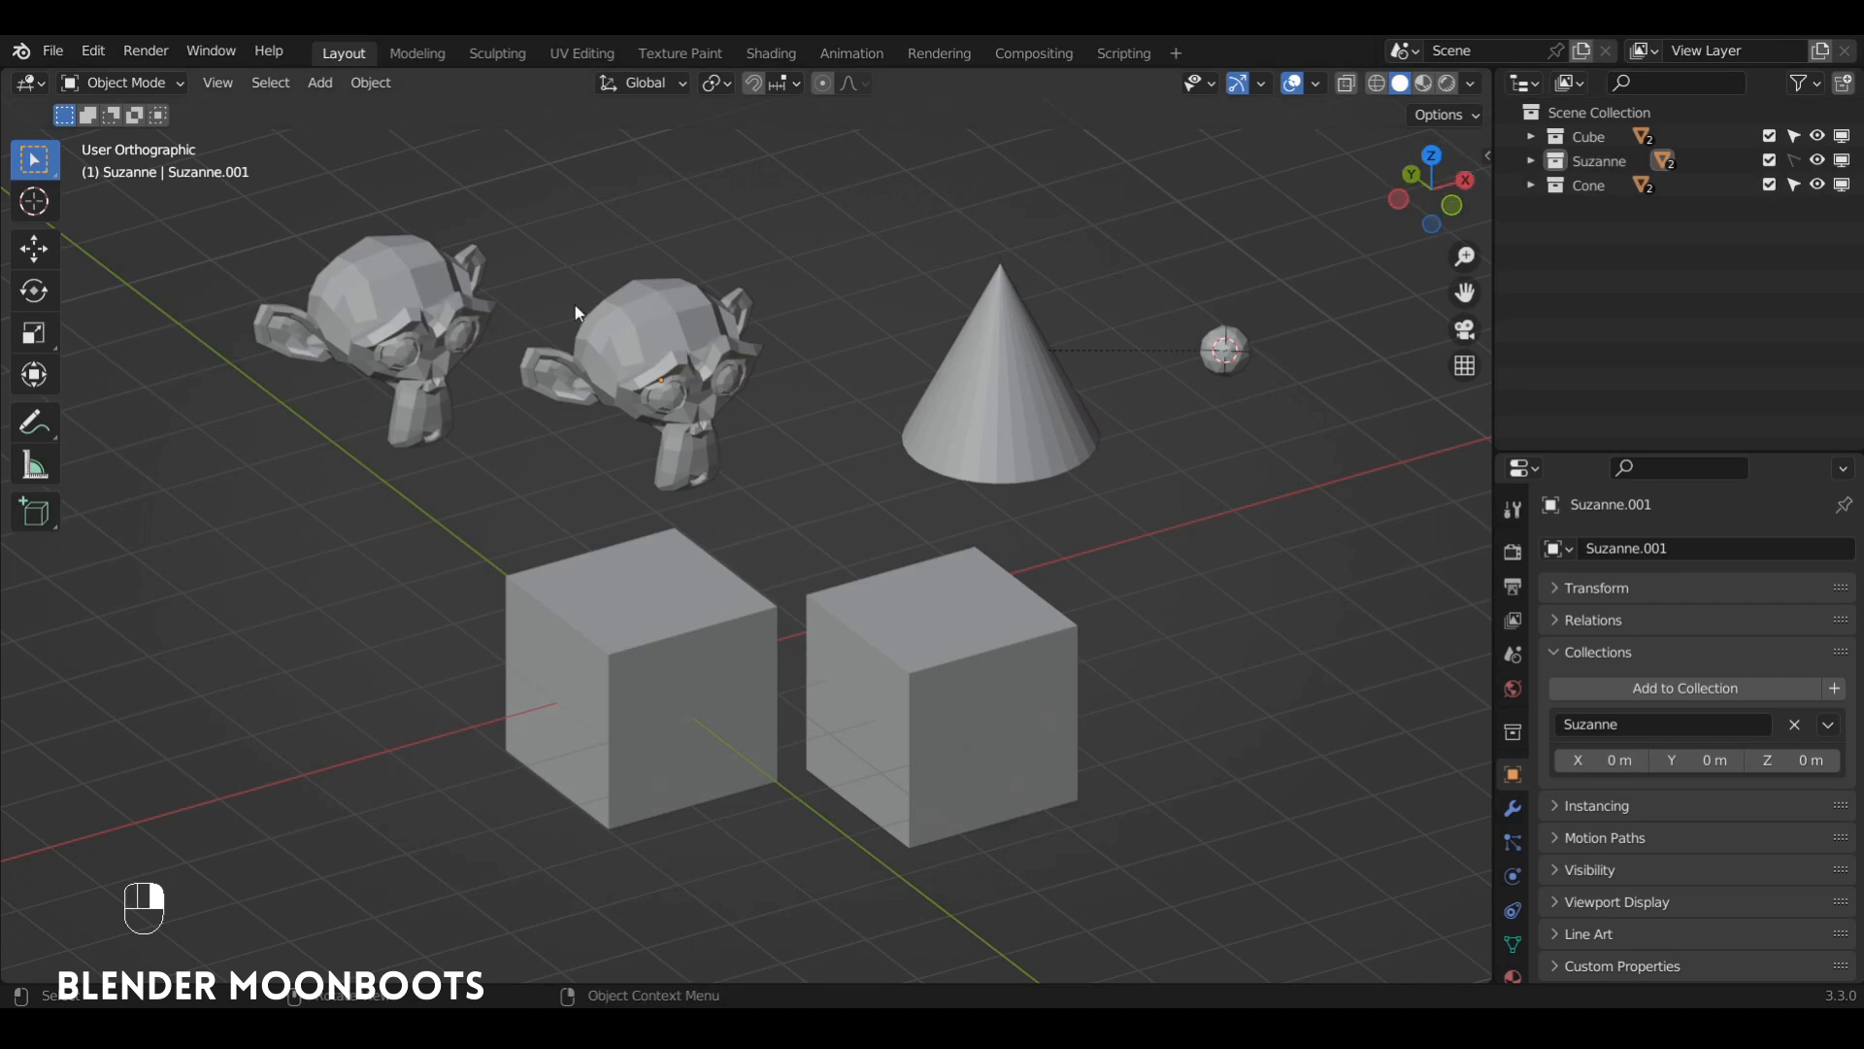
click(1794, 161)
Switch the outliner to the Blender File display mode and expand and collapse the Meshes category
click(1569, 82)
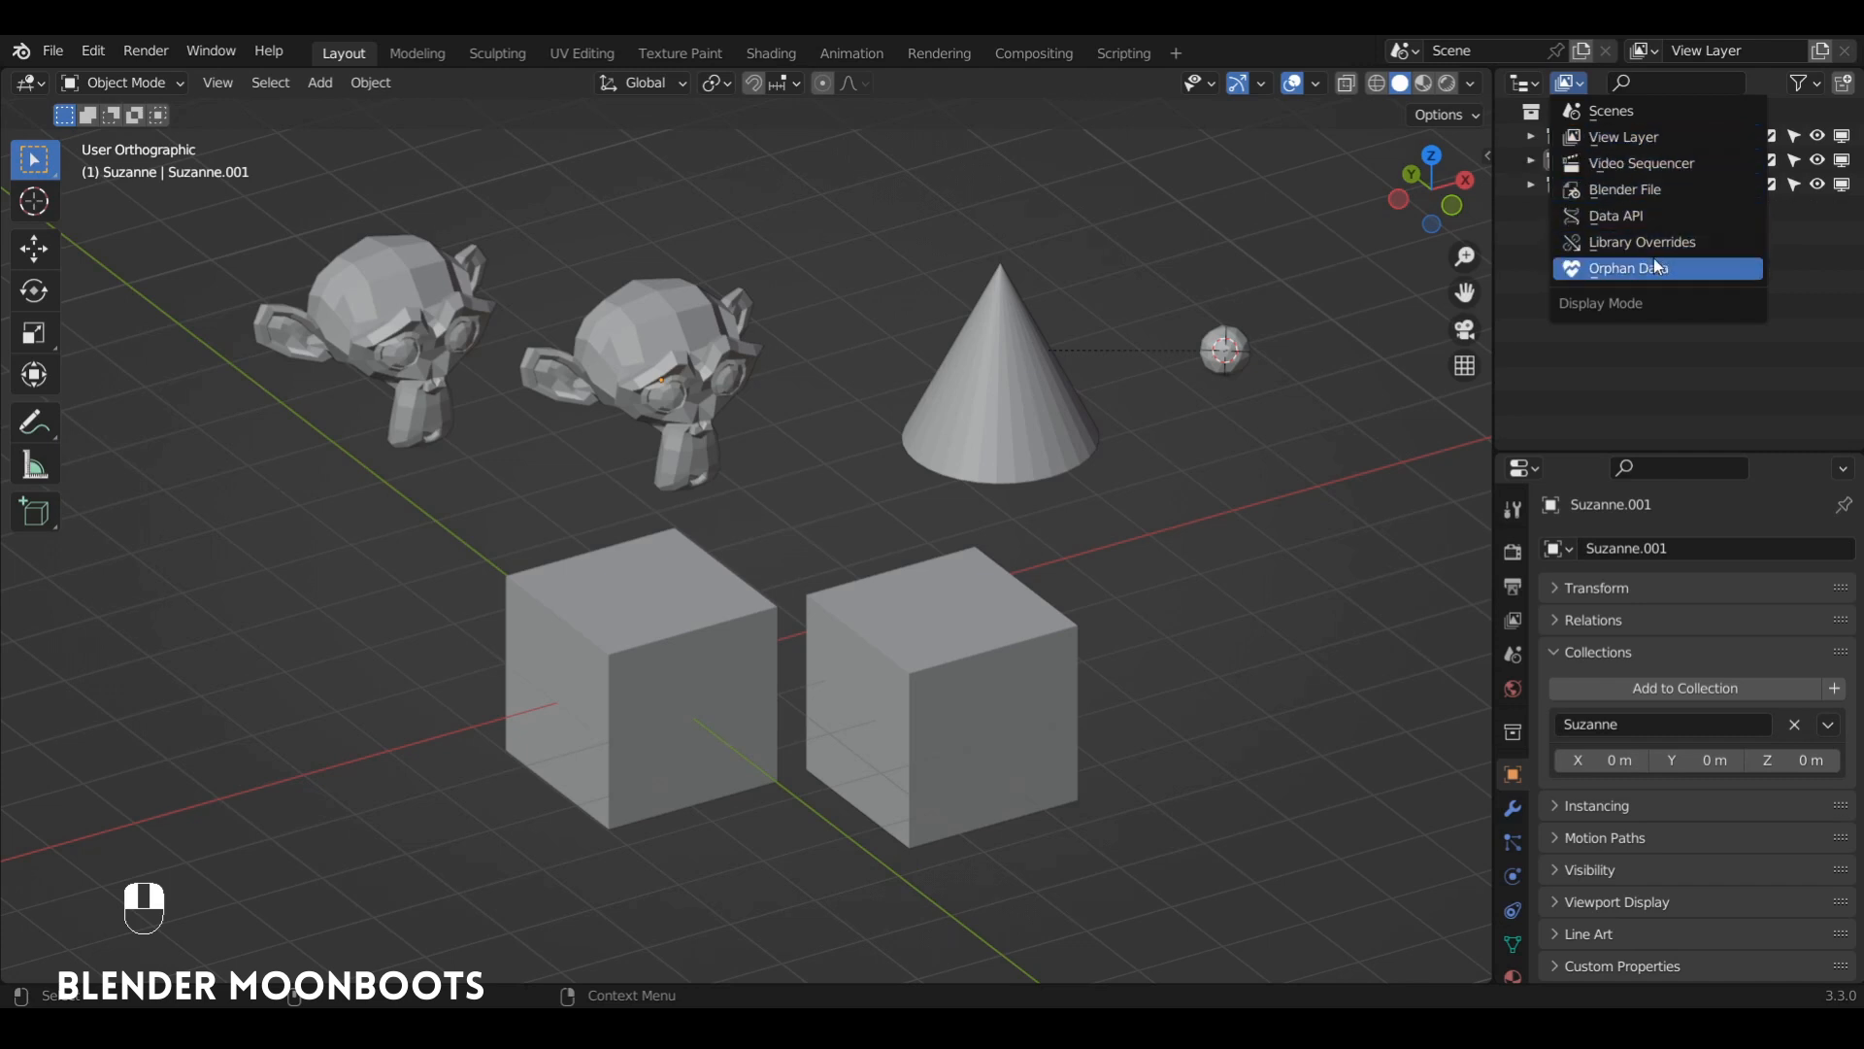
click(1692, 189)
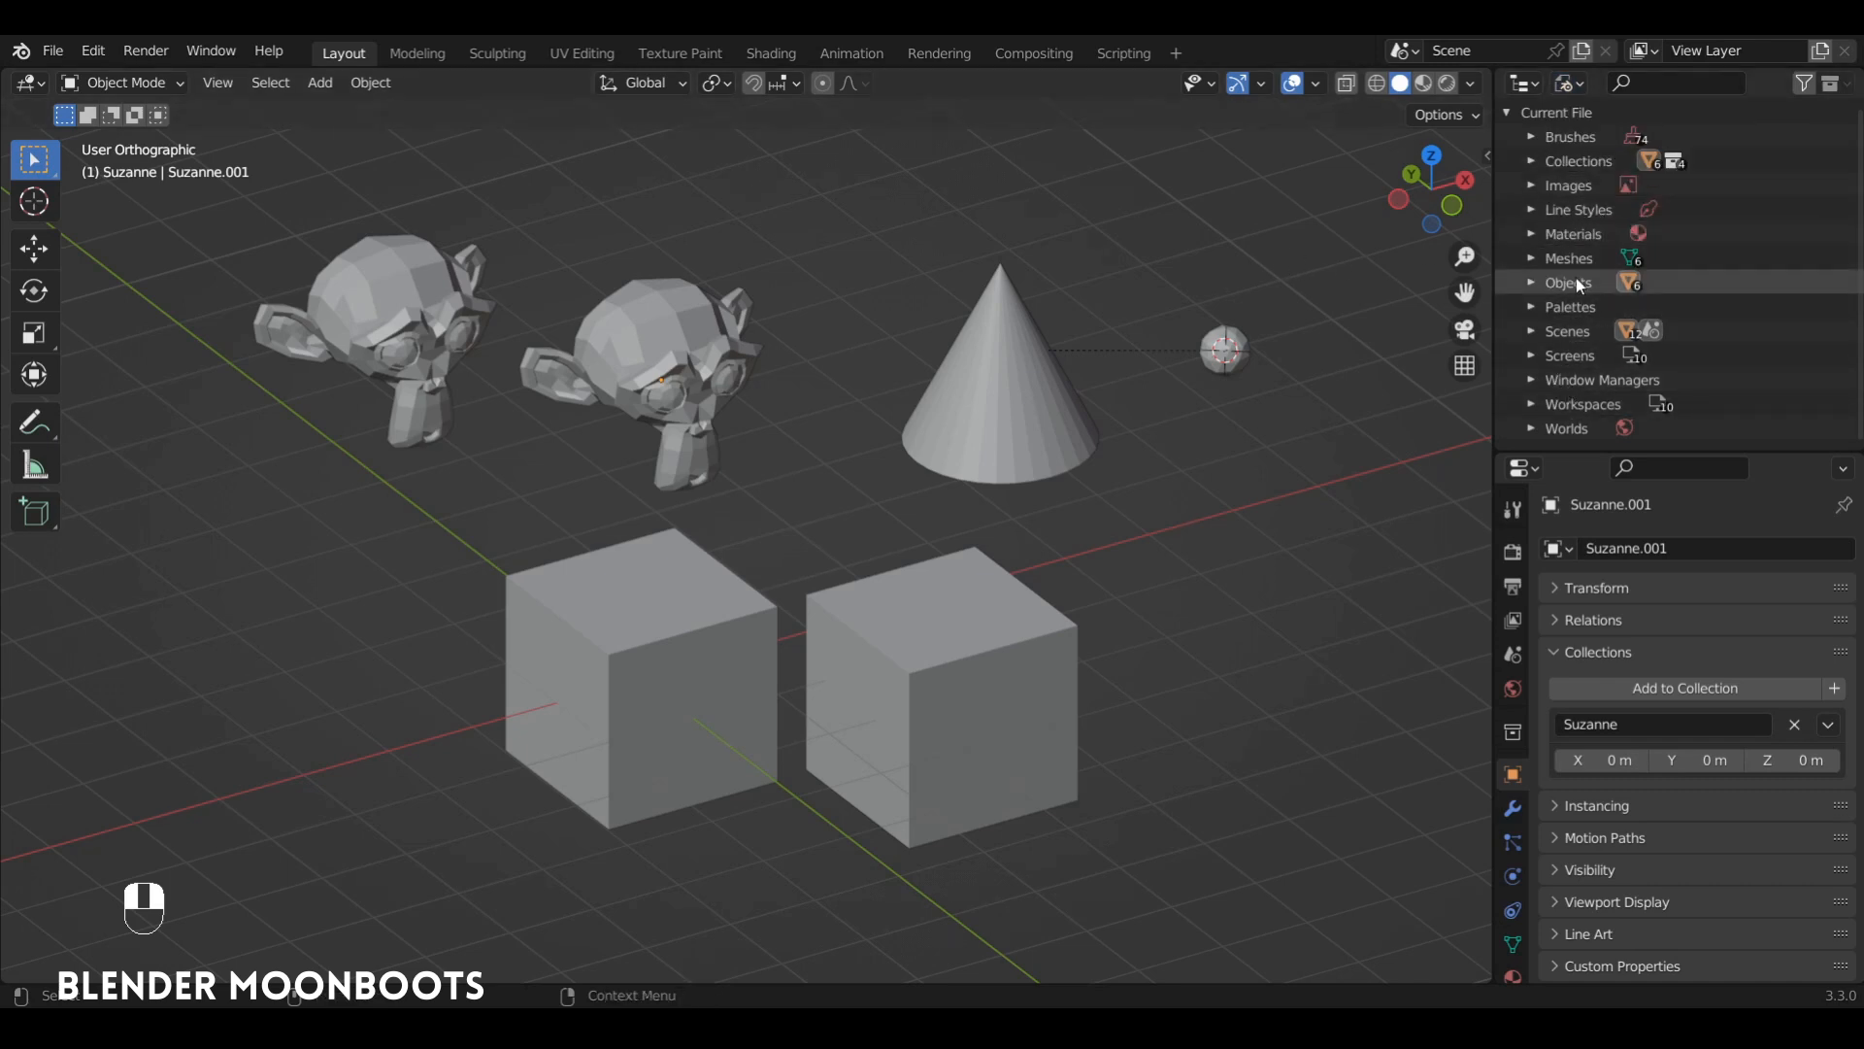
click(1530, 259)
click(1530, 258)
Switch the outliner to the Orphan Data display mode and expand its Collections category
click(1569, 84)
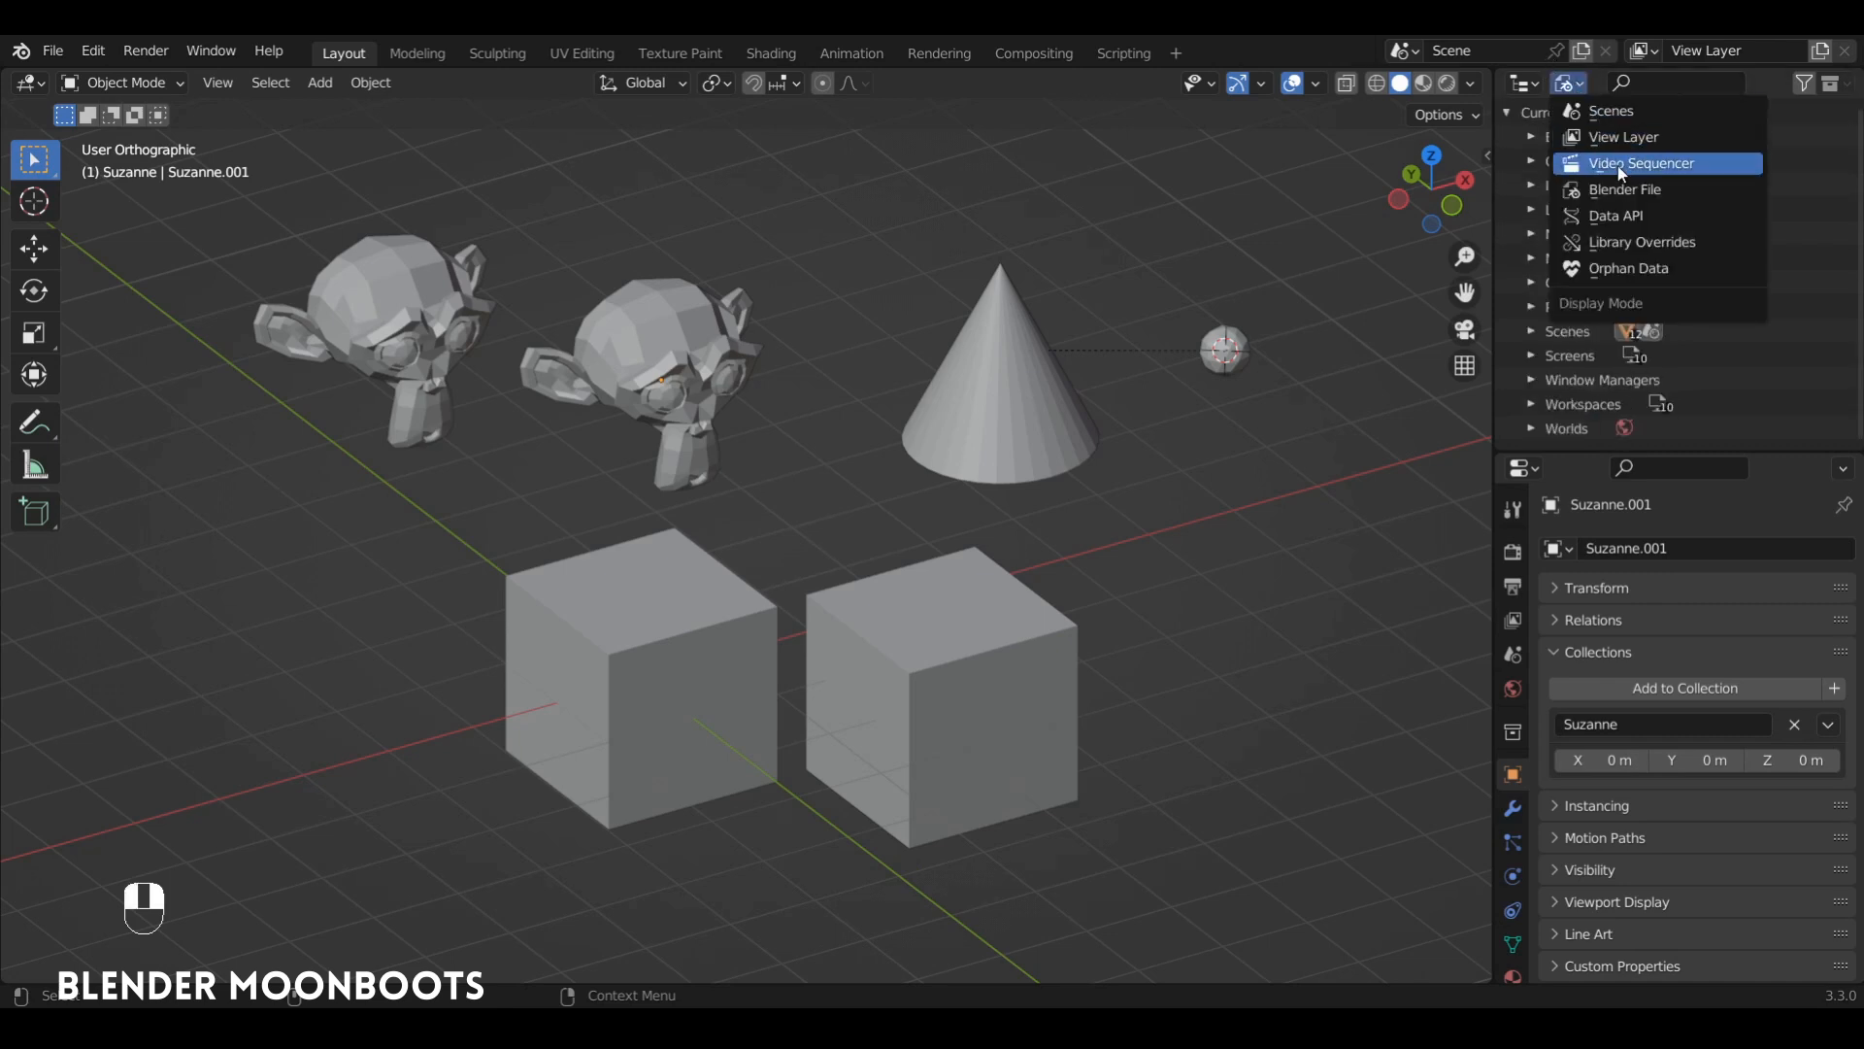
click(1650, 268)
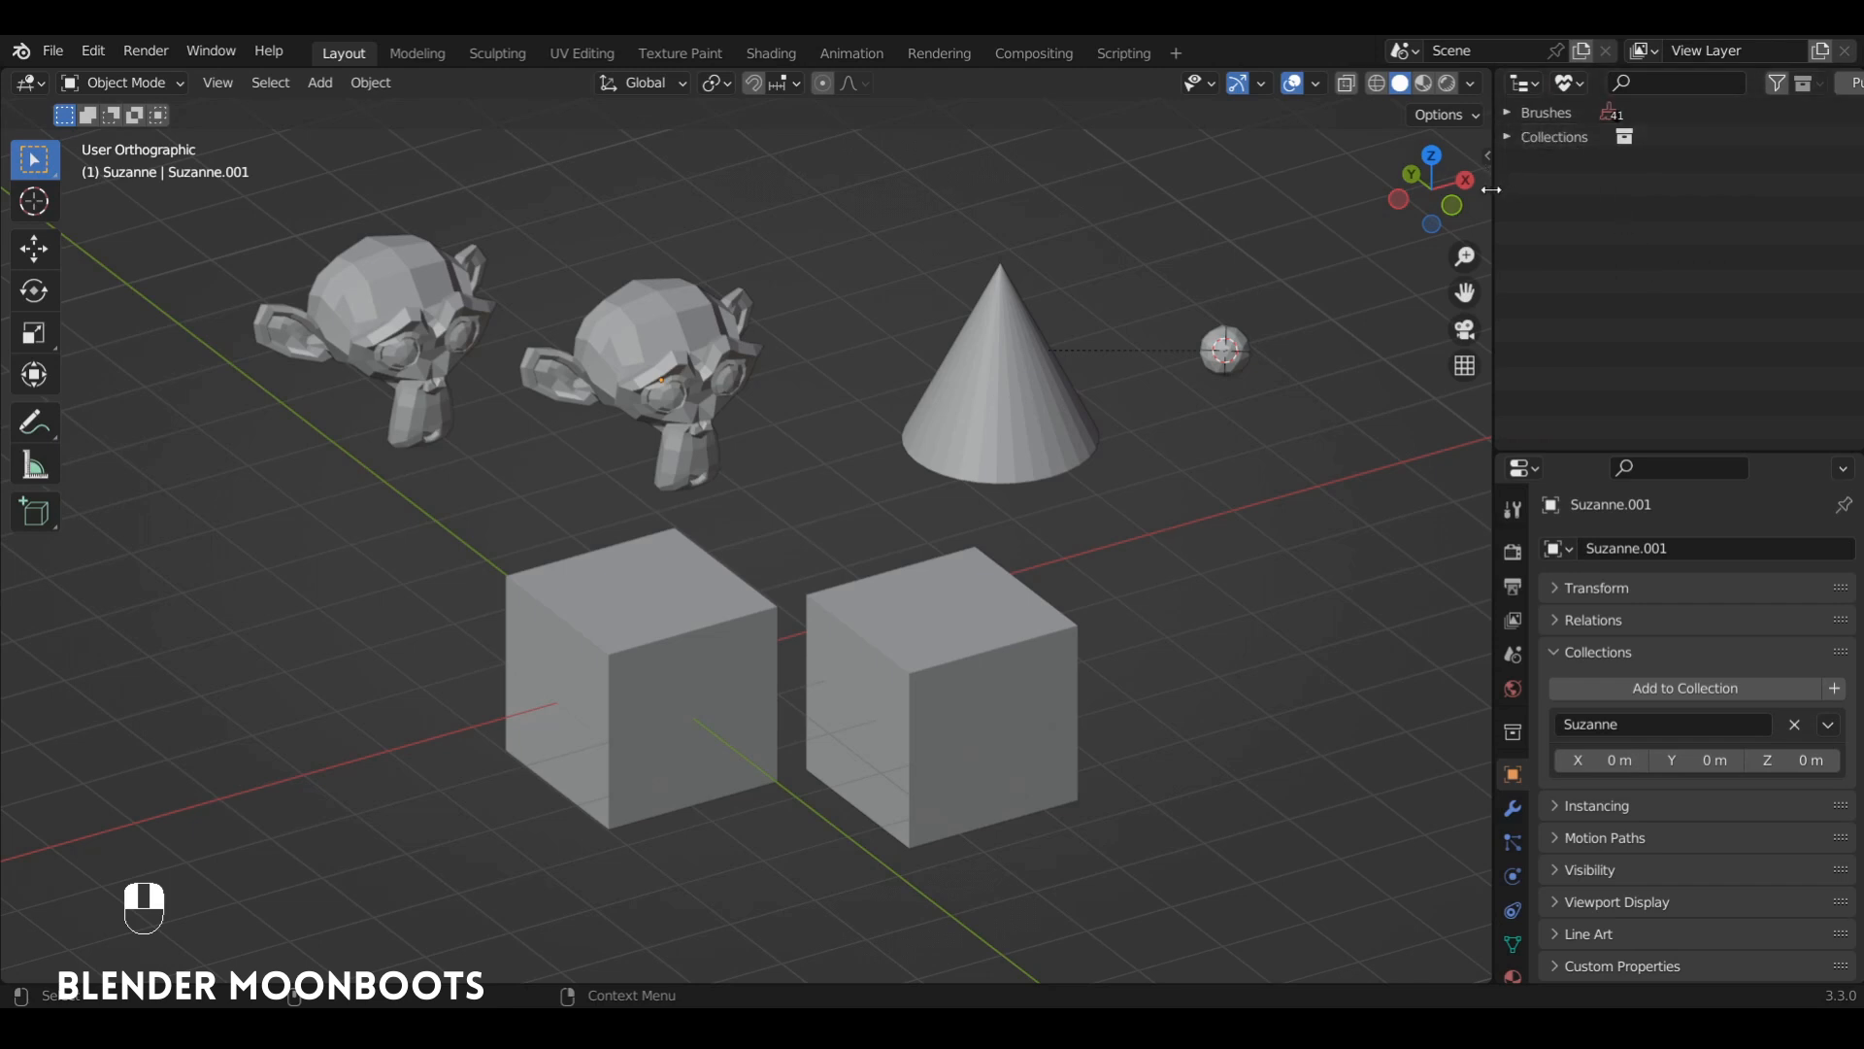
mouse_move(1491, 190)
mouse_down()
mouse_move(1454, 195)
mouse_move(1482, 197)
mouse_up()
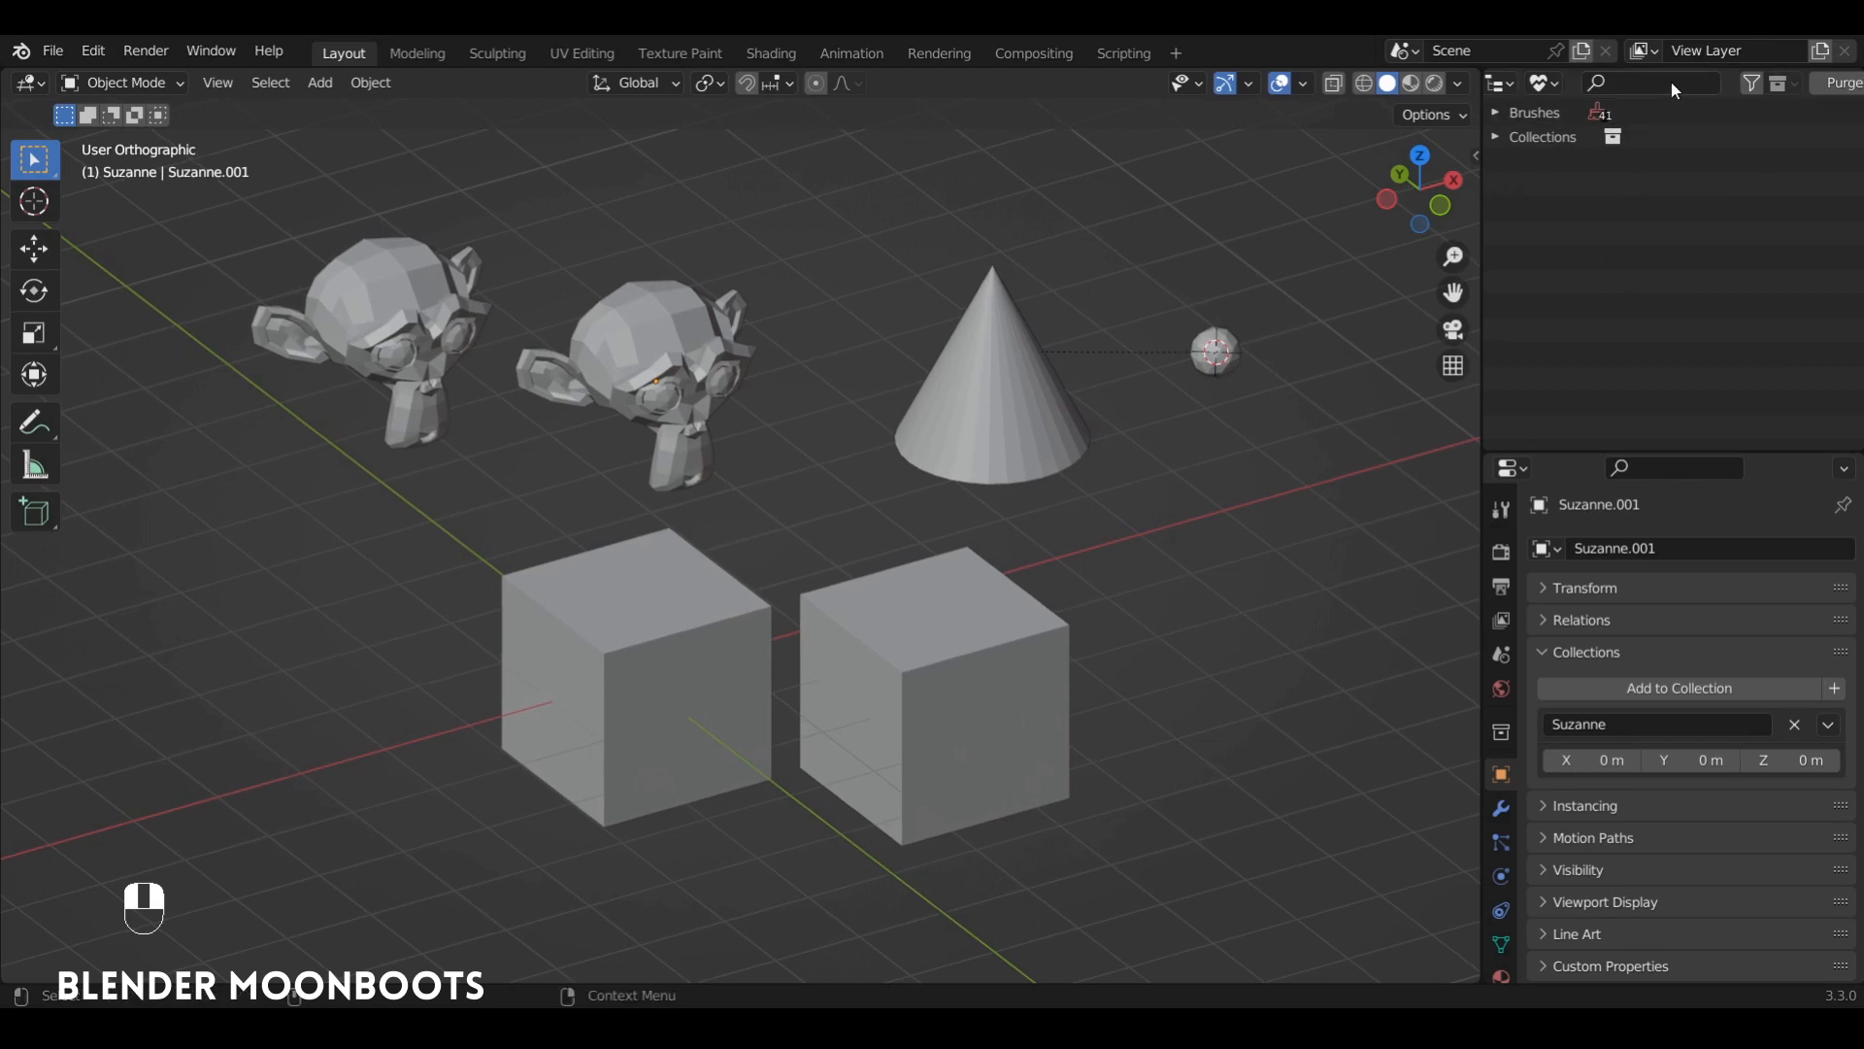
scroll(1670, 89, down, 1)
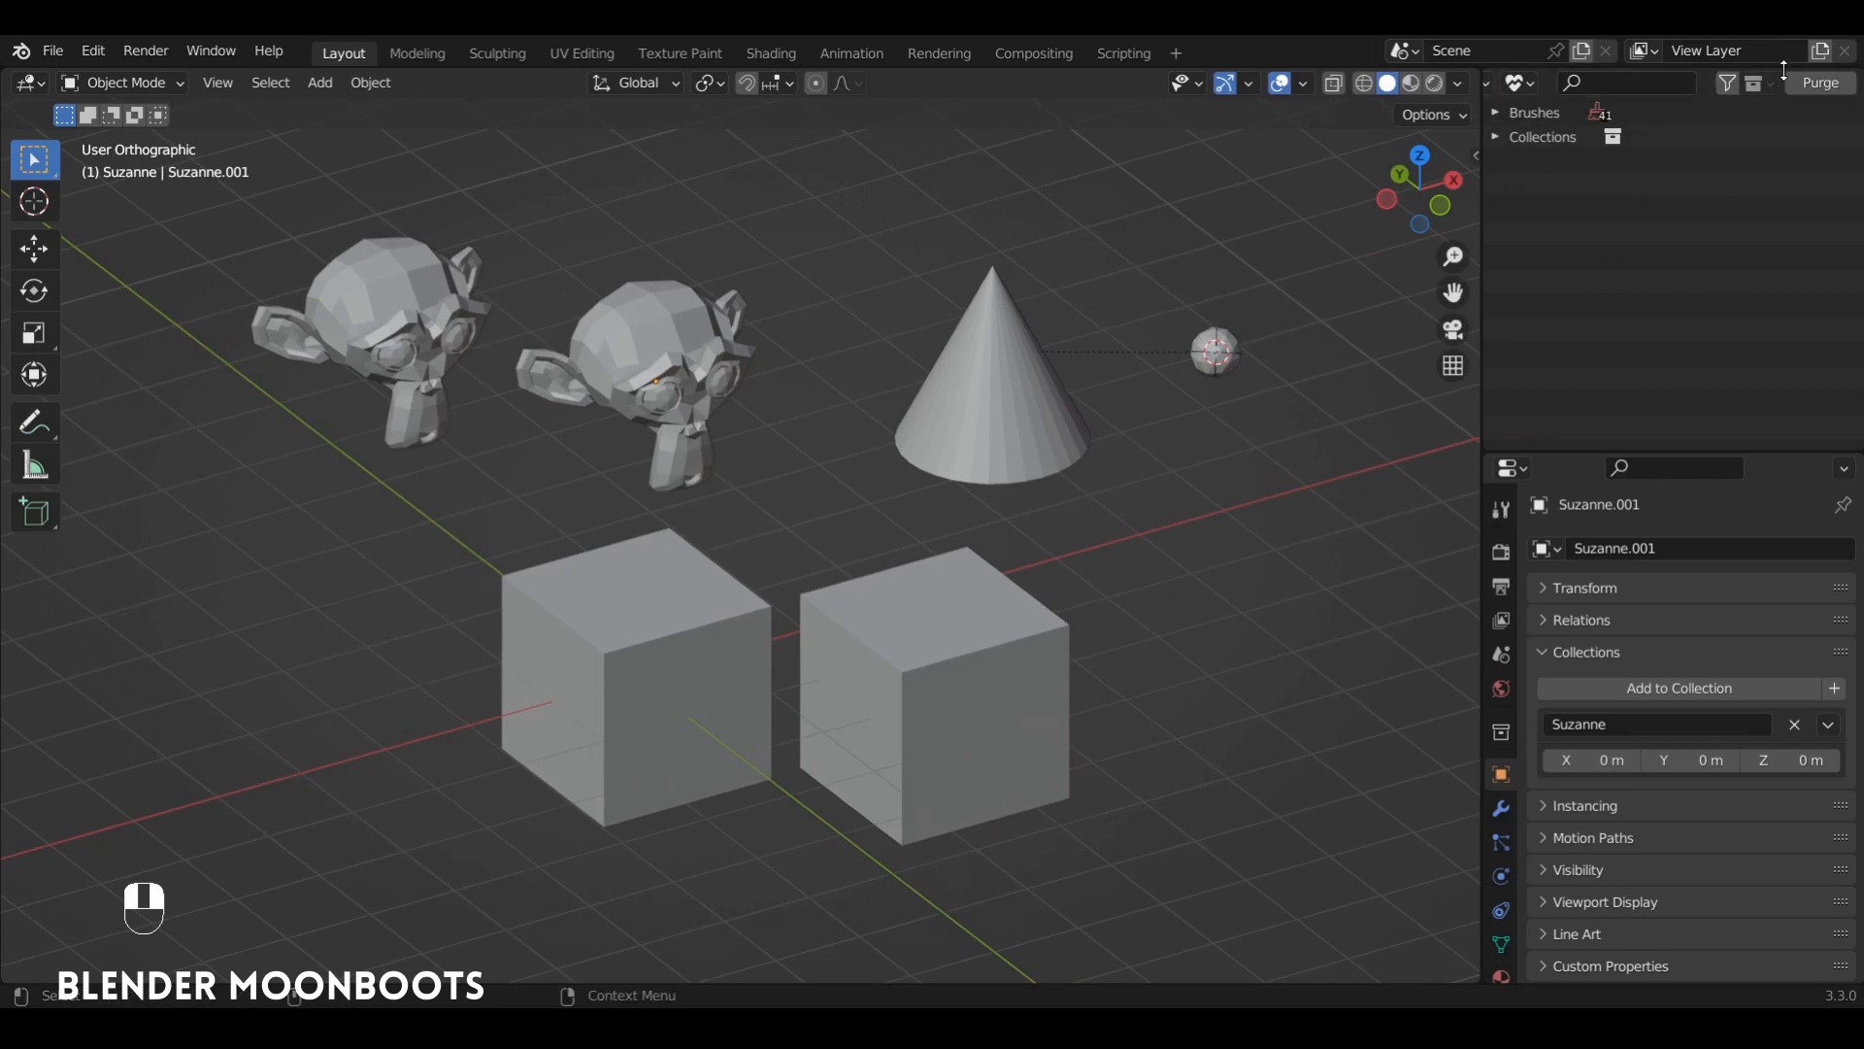
click(1498, 137)
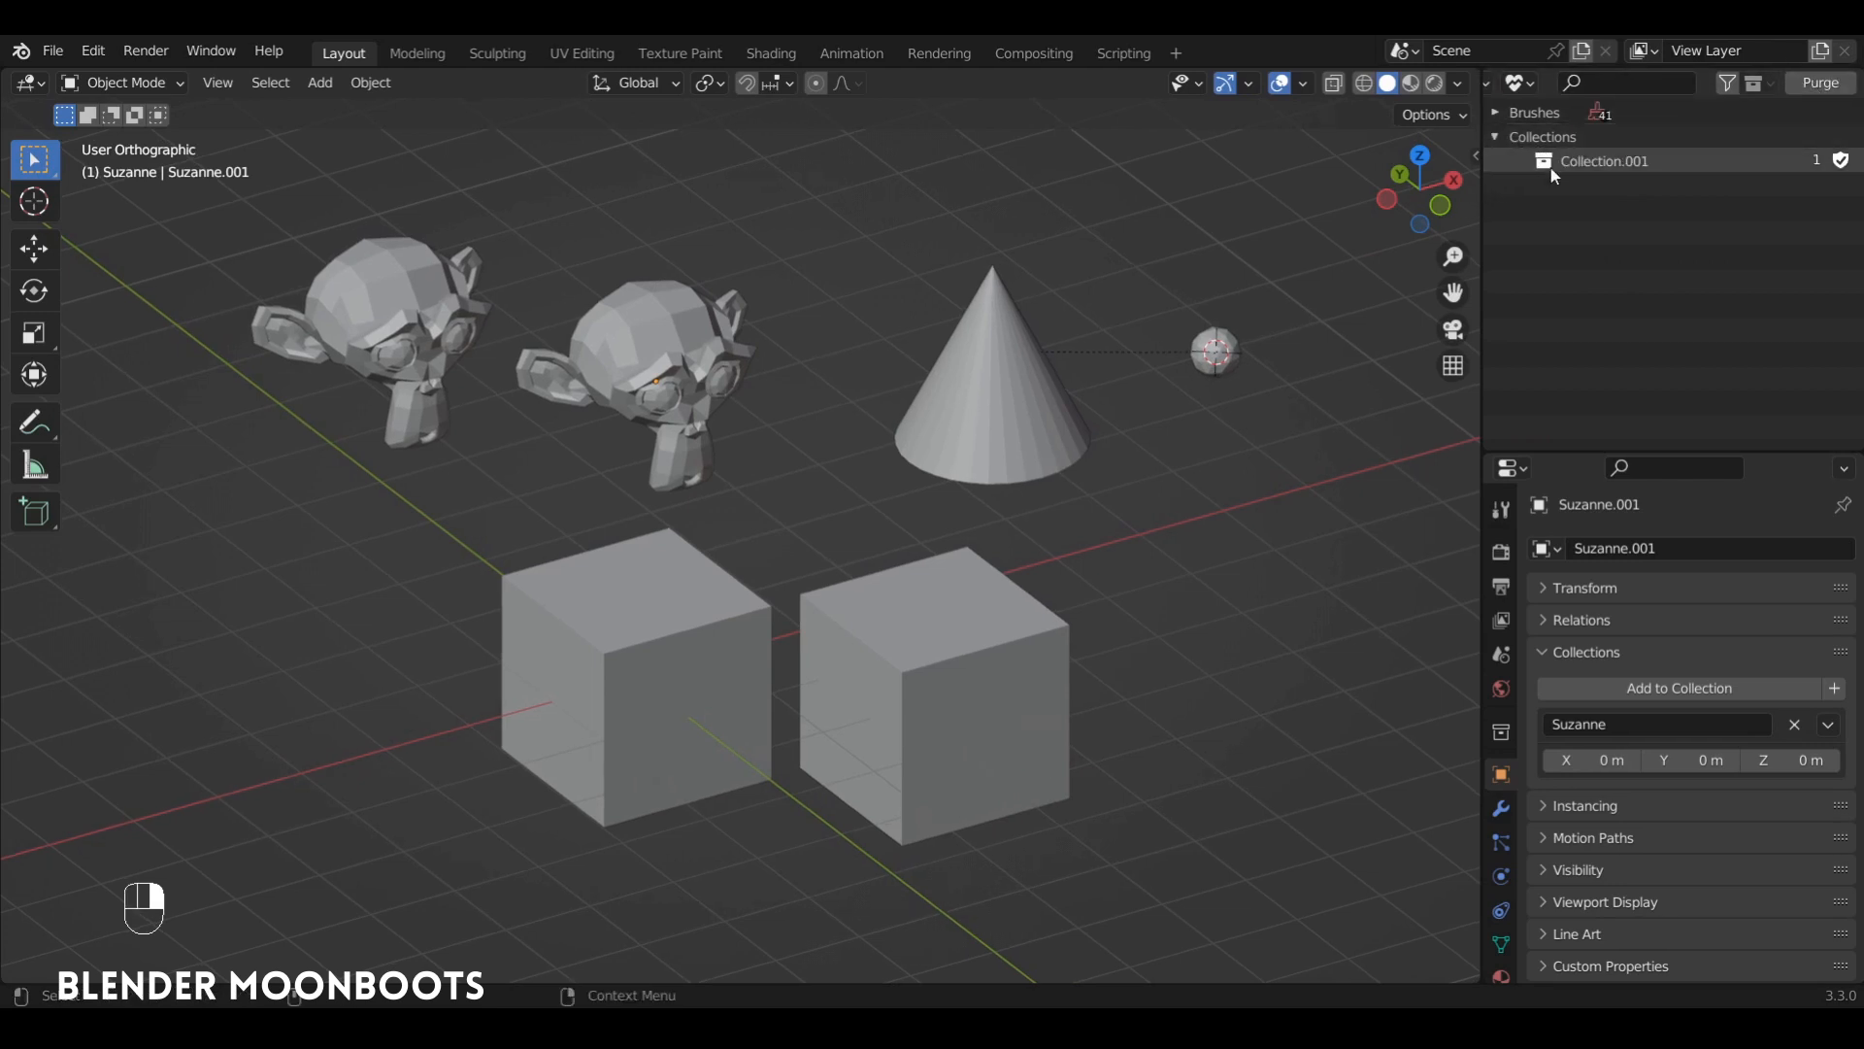
Delete the orphaned Collection.001 and undo the deletion
click(1631, 167)
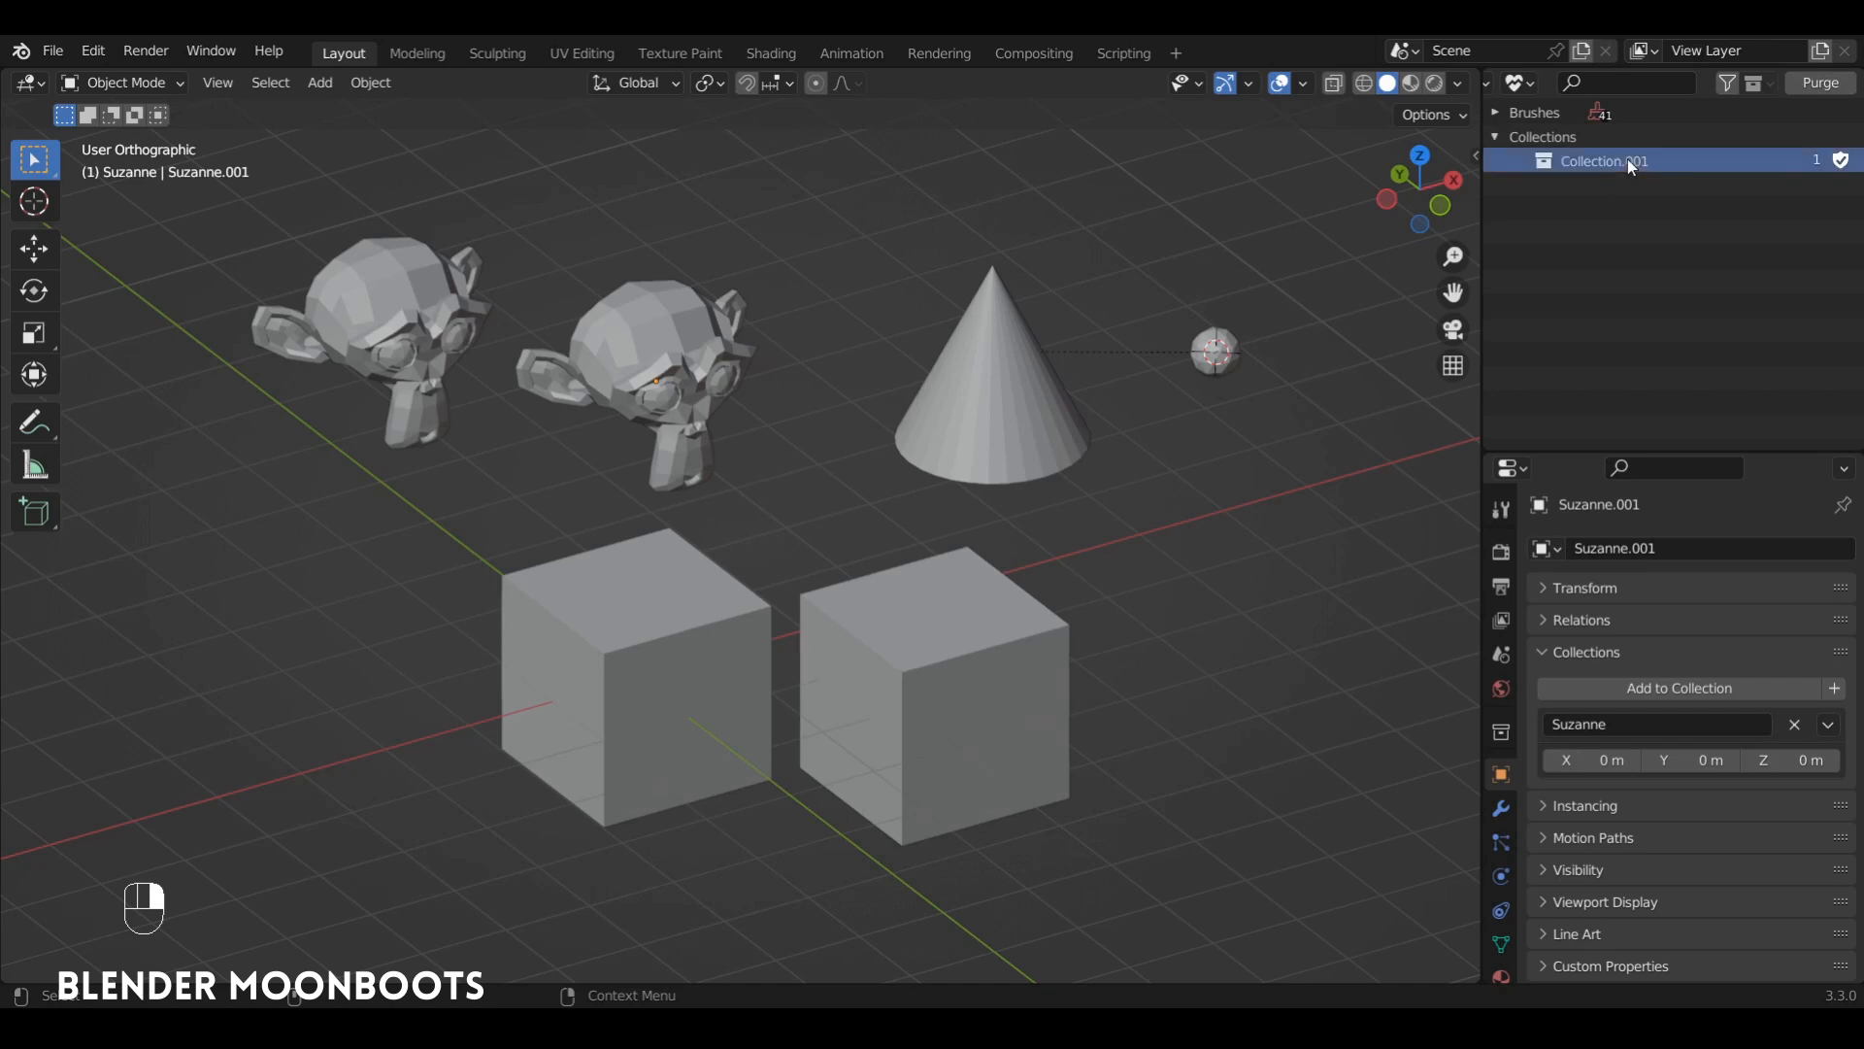
right_click(1692, 160)
click(1667, 229)
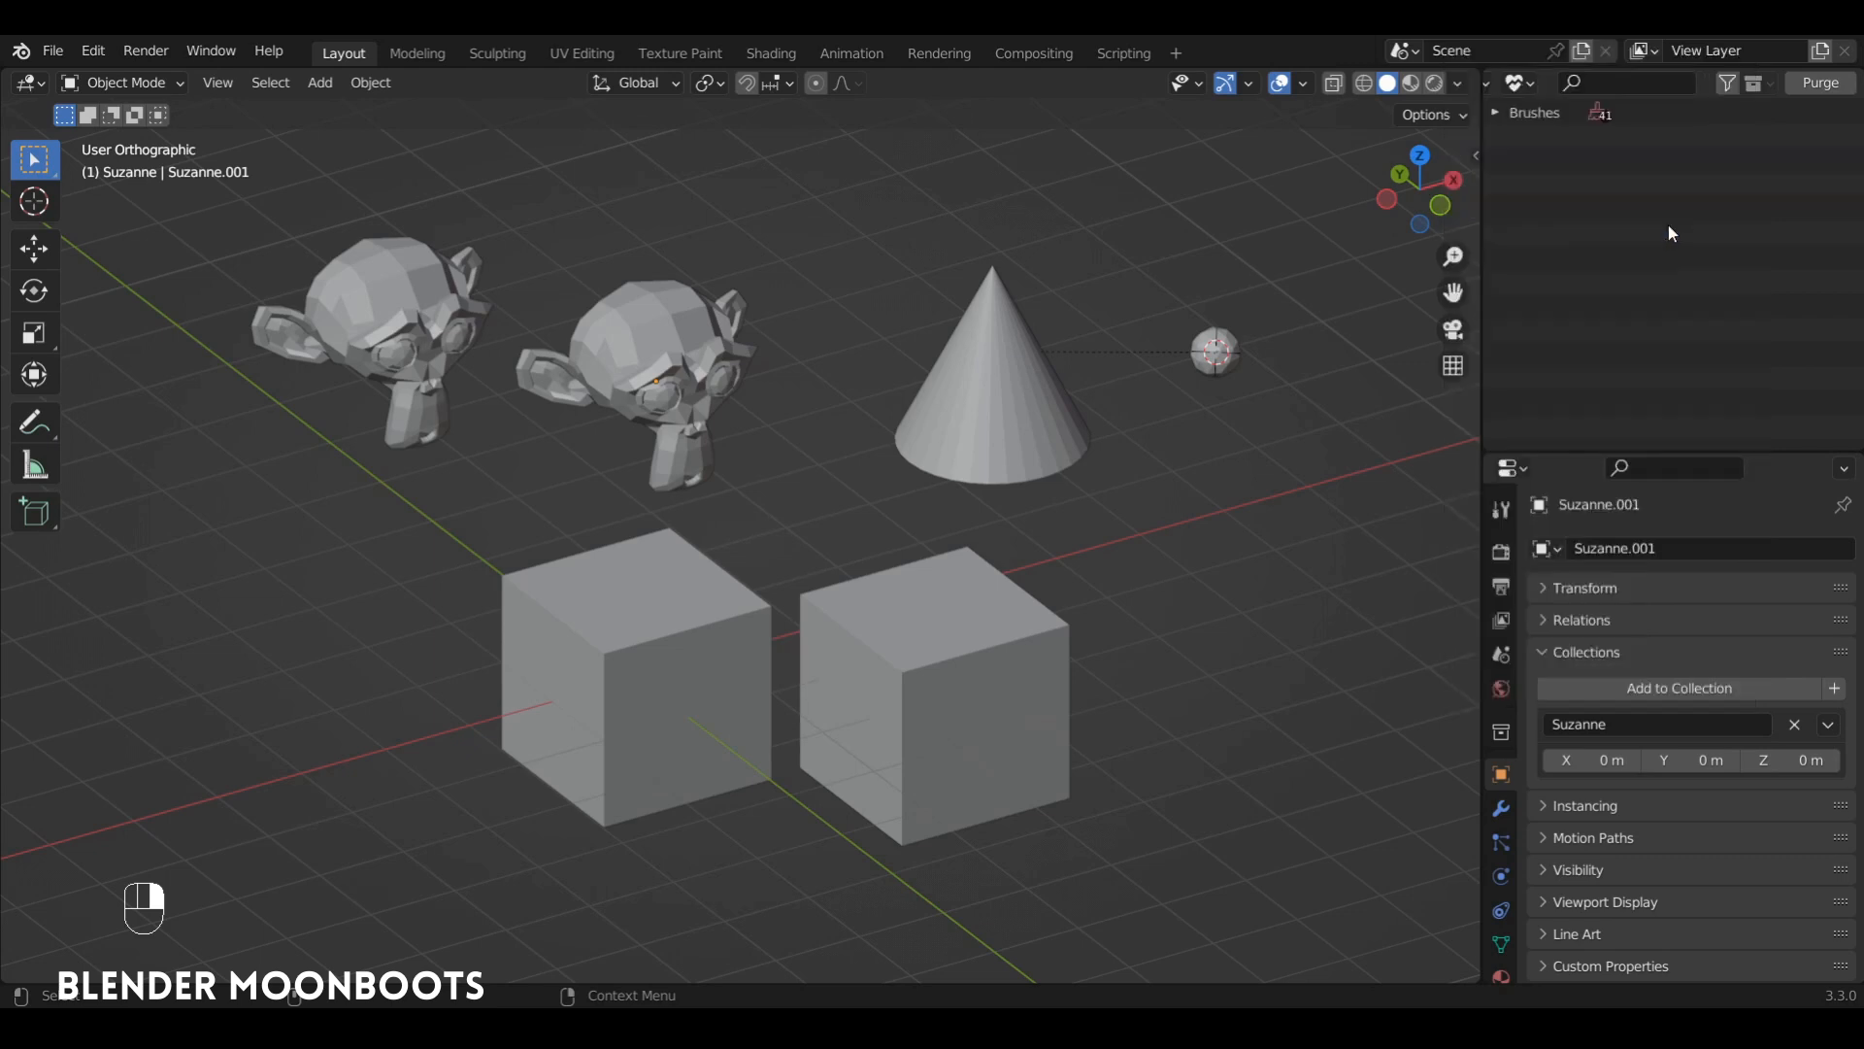
key(ctrl+z)
Narrow the outliner and look through the Clean Up commands for unused data-blocks
drag(1483, 298, 1513, 299)
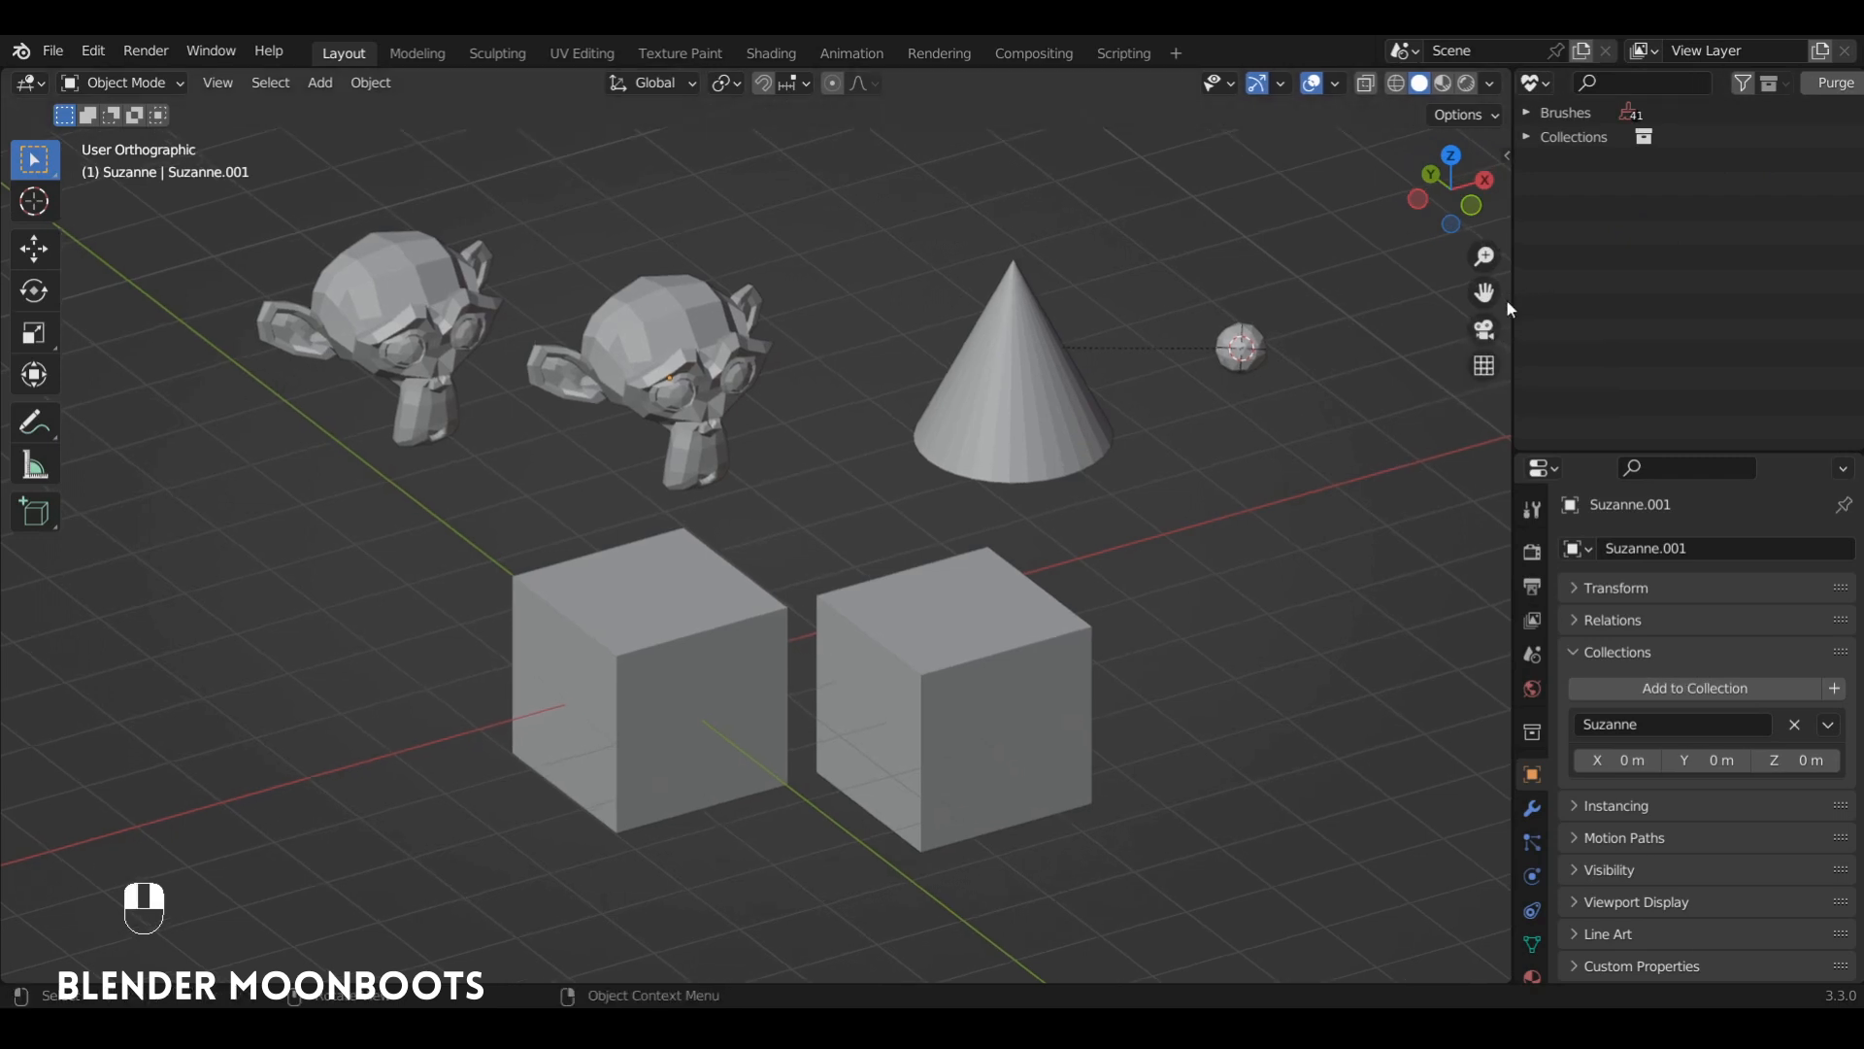
click(55, 50)
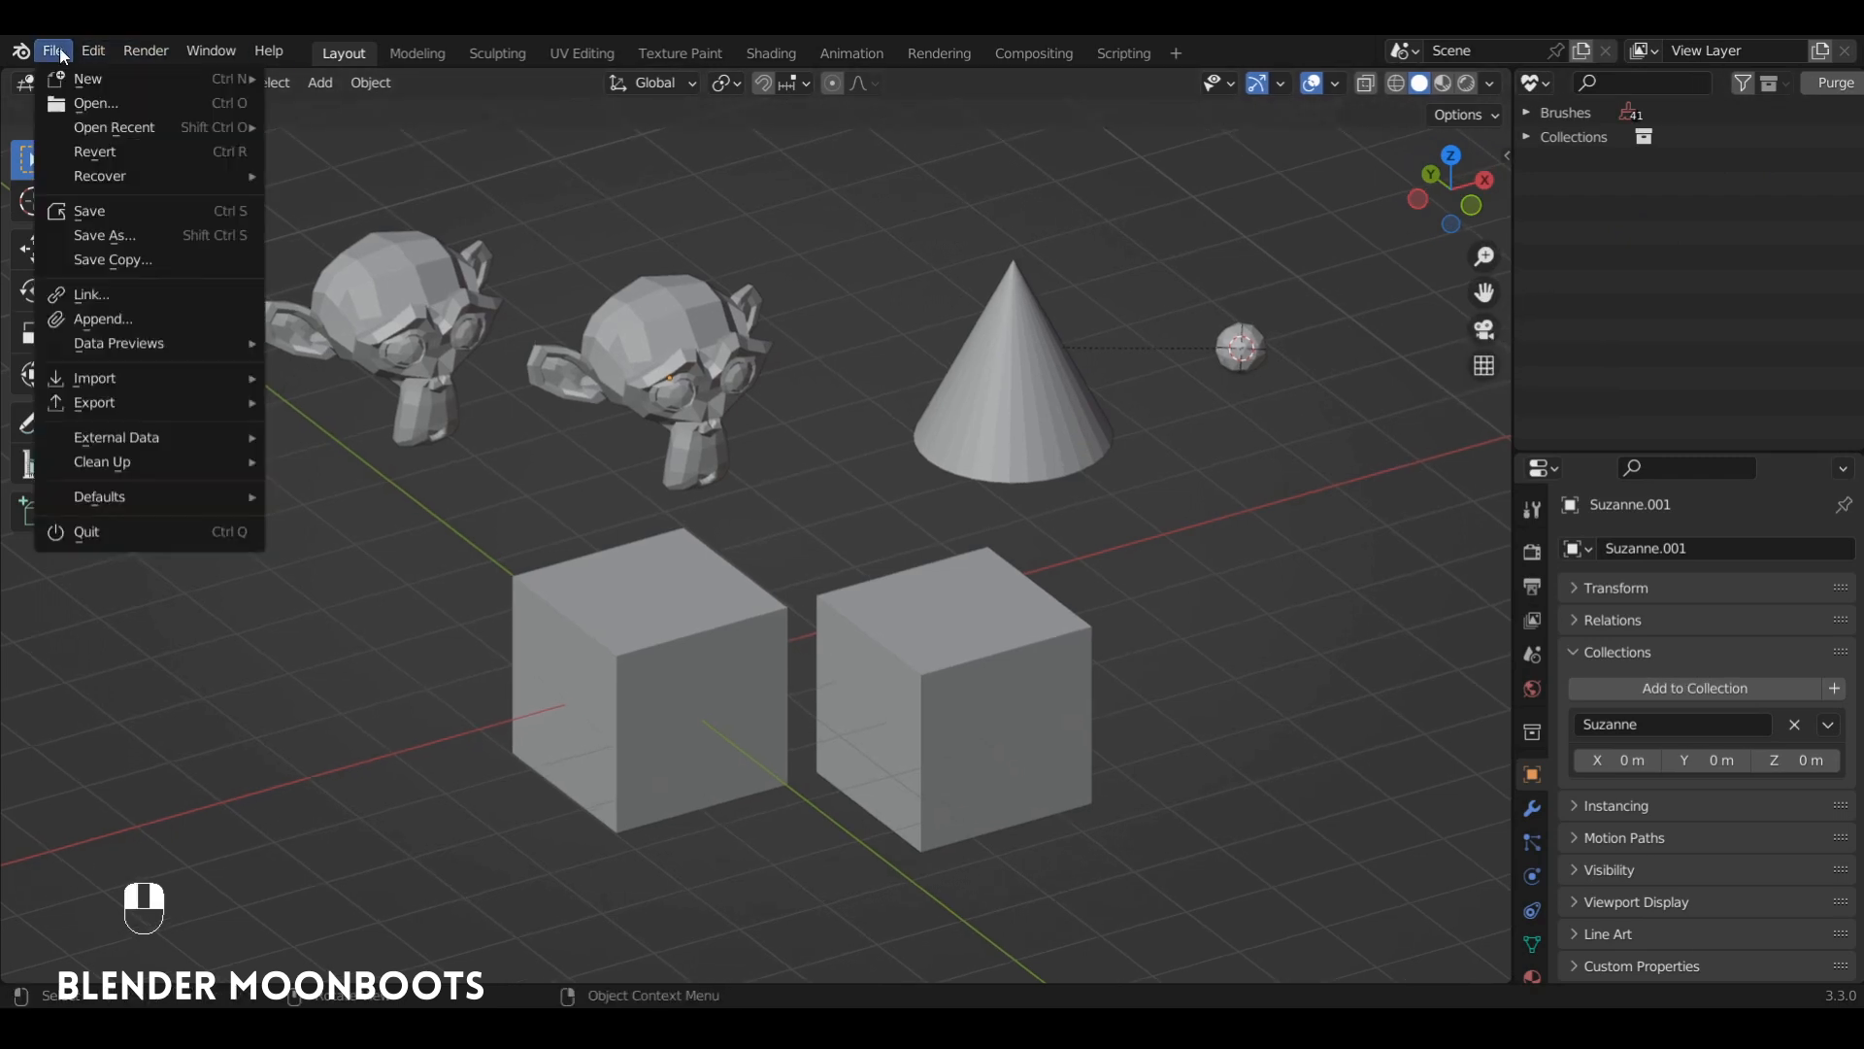
mouse_move(134, 469)
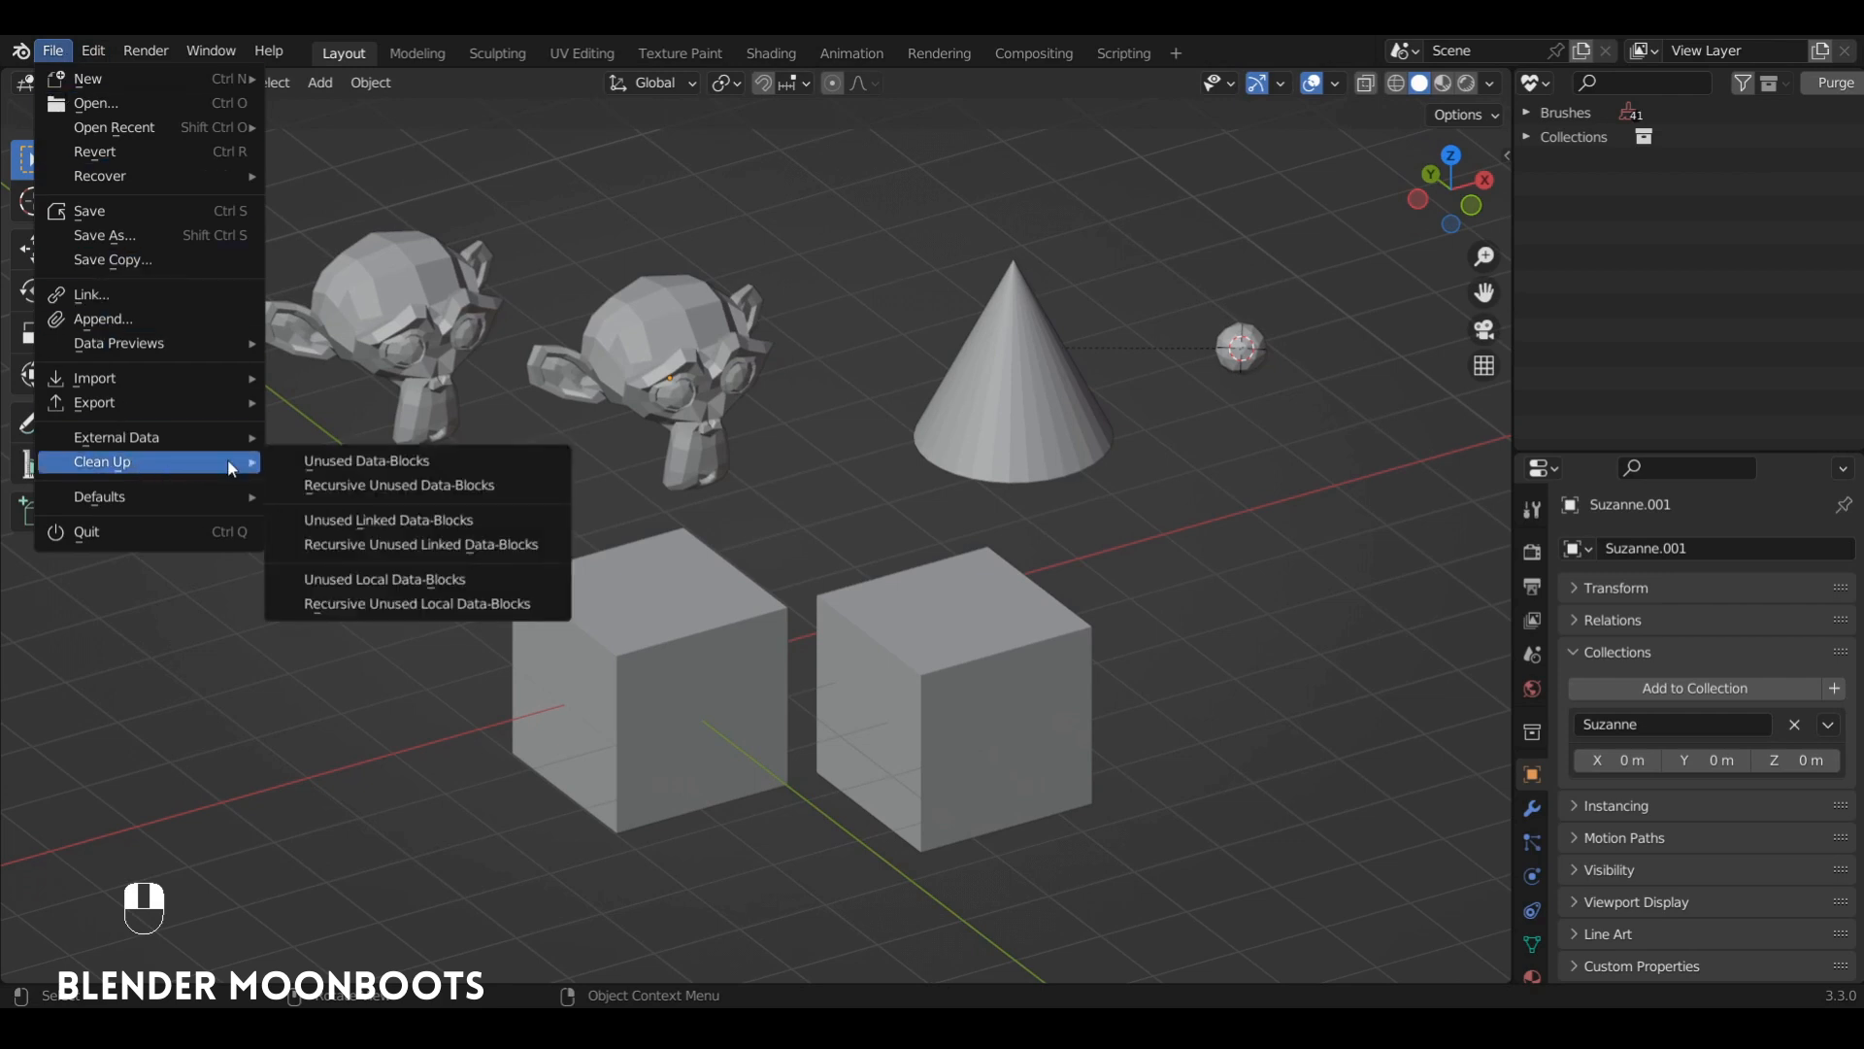
click(294, 465)
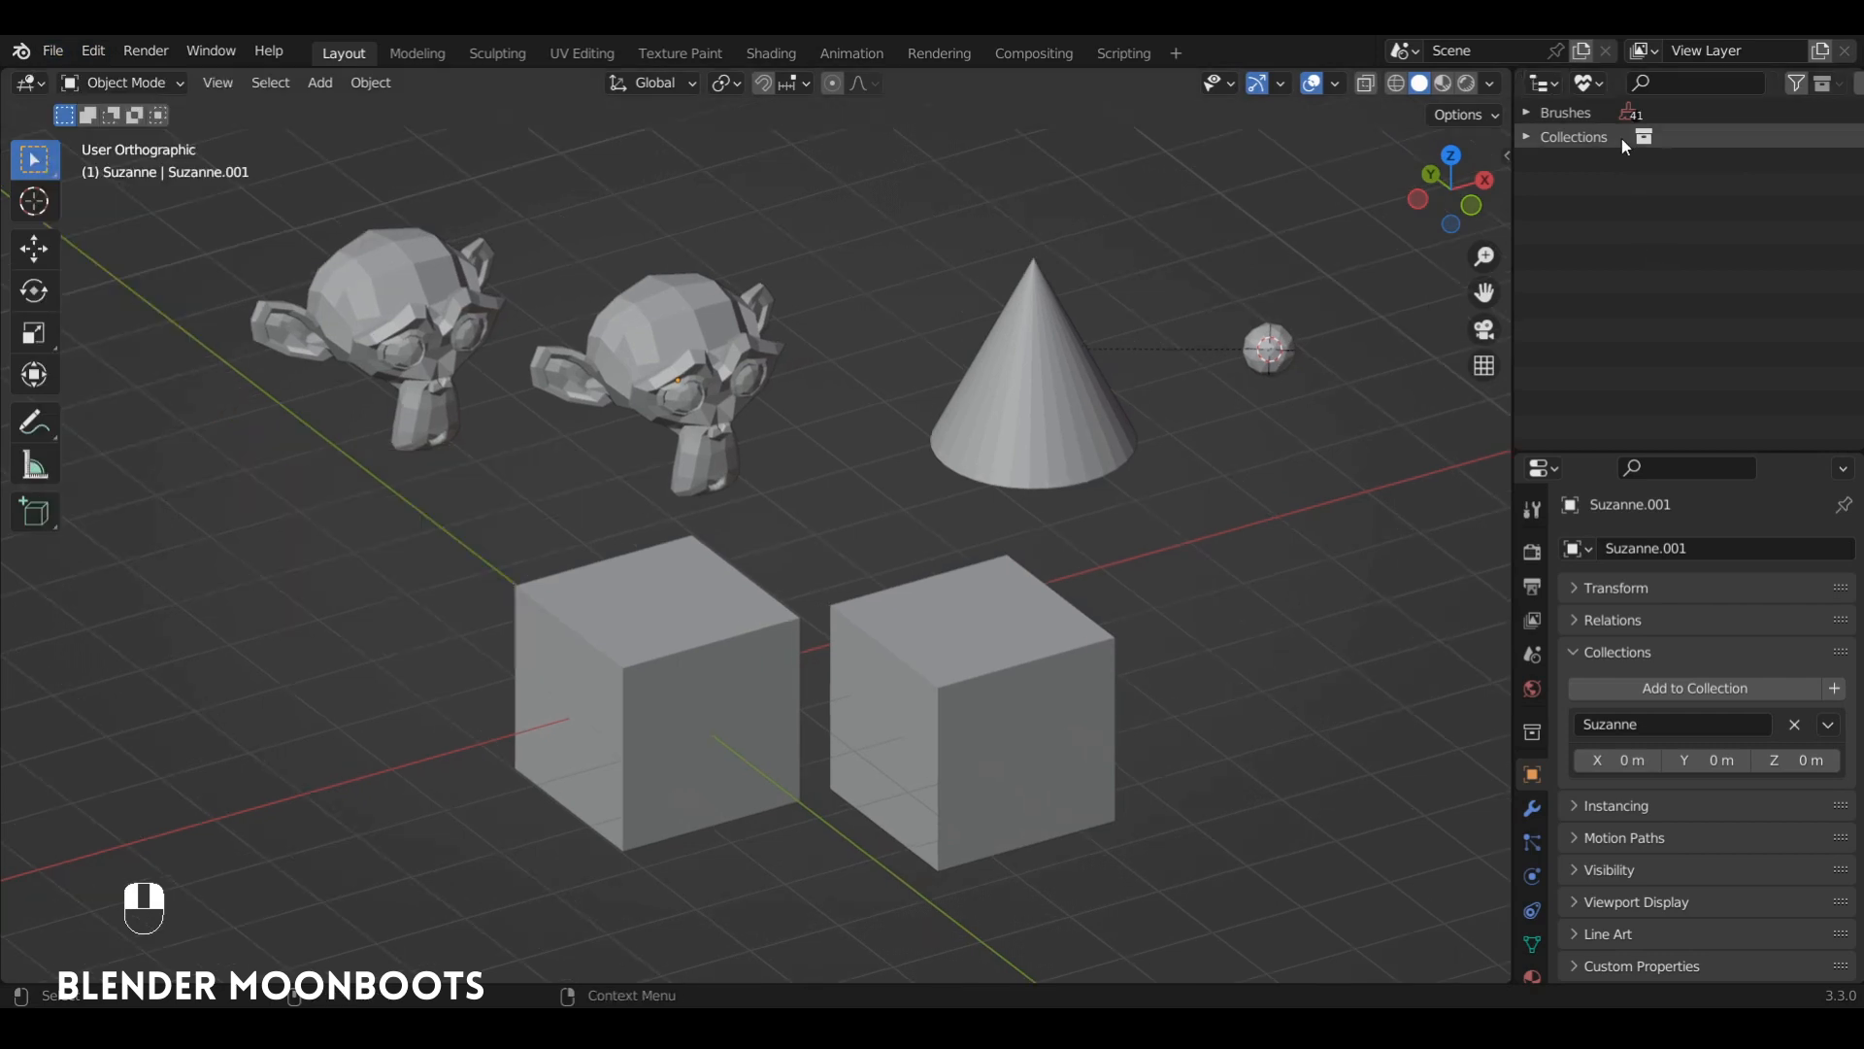
Switch the outliner back to the View Layer display mode and make room beside the objects
click(1589, 82)
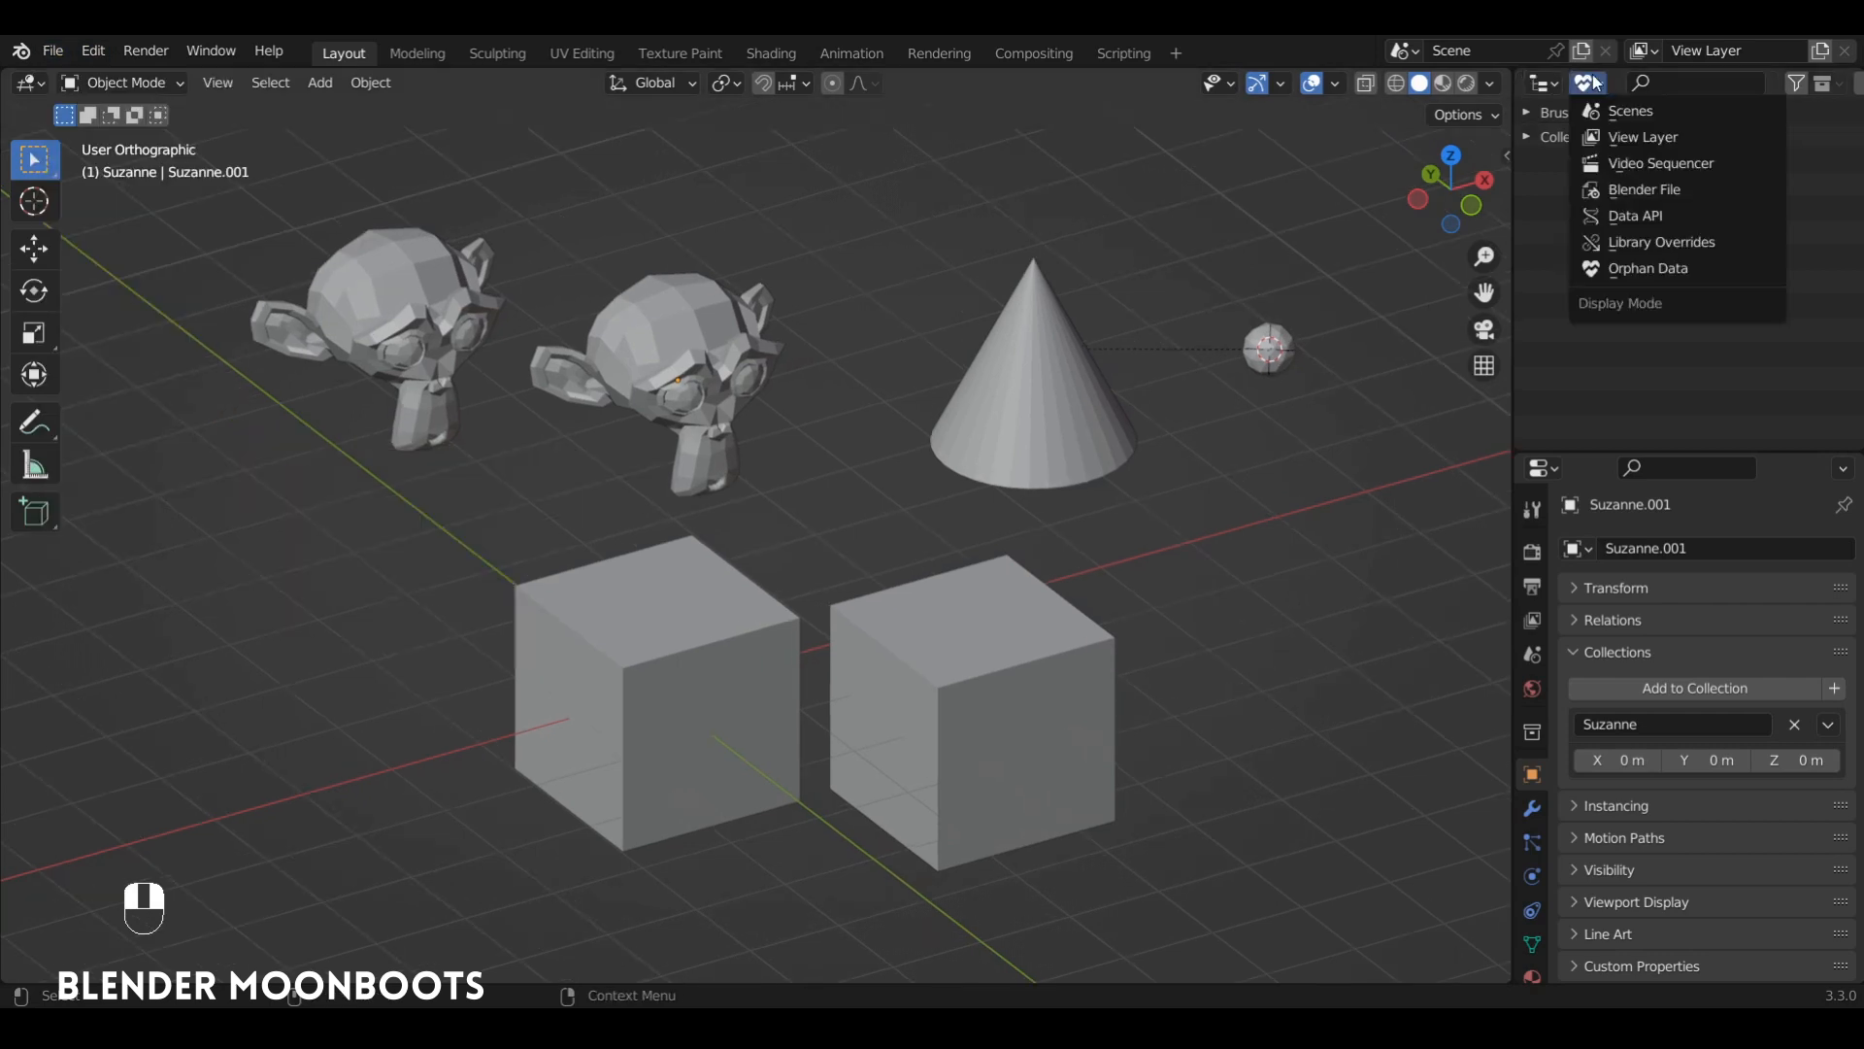
click(1675, 137)
scroll(1264, 287, down, 2)
shift+middle_drag(1264, 288, 1084, 279)
ctrl+alt+drag(1083, 278, 1156, 275)
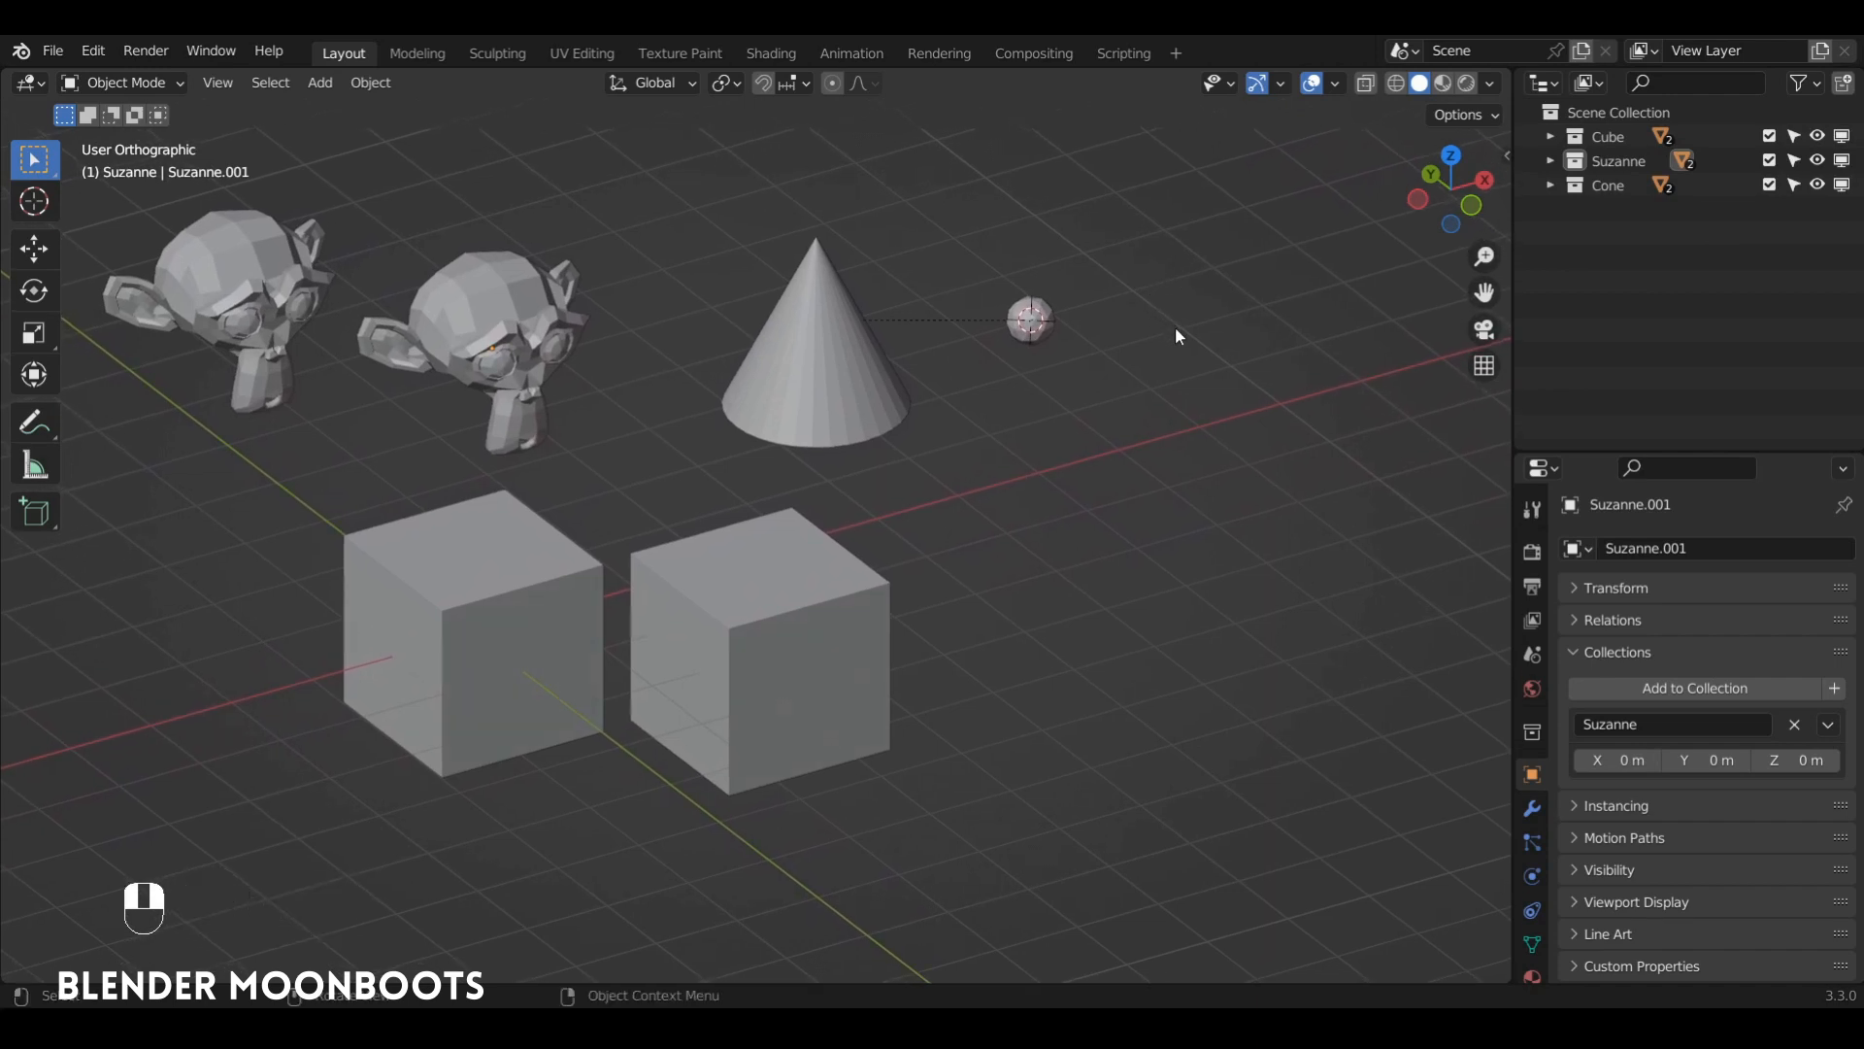
ctrl+alt+middle_drag(1182, 341, 1179, 348)
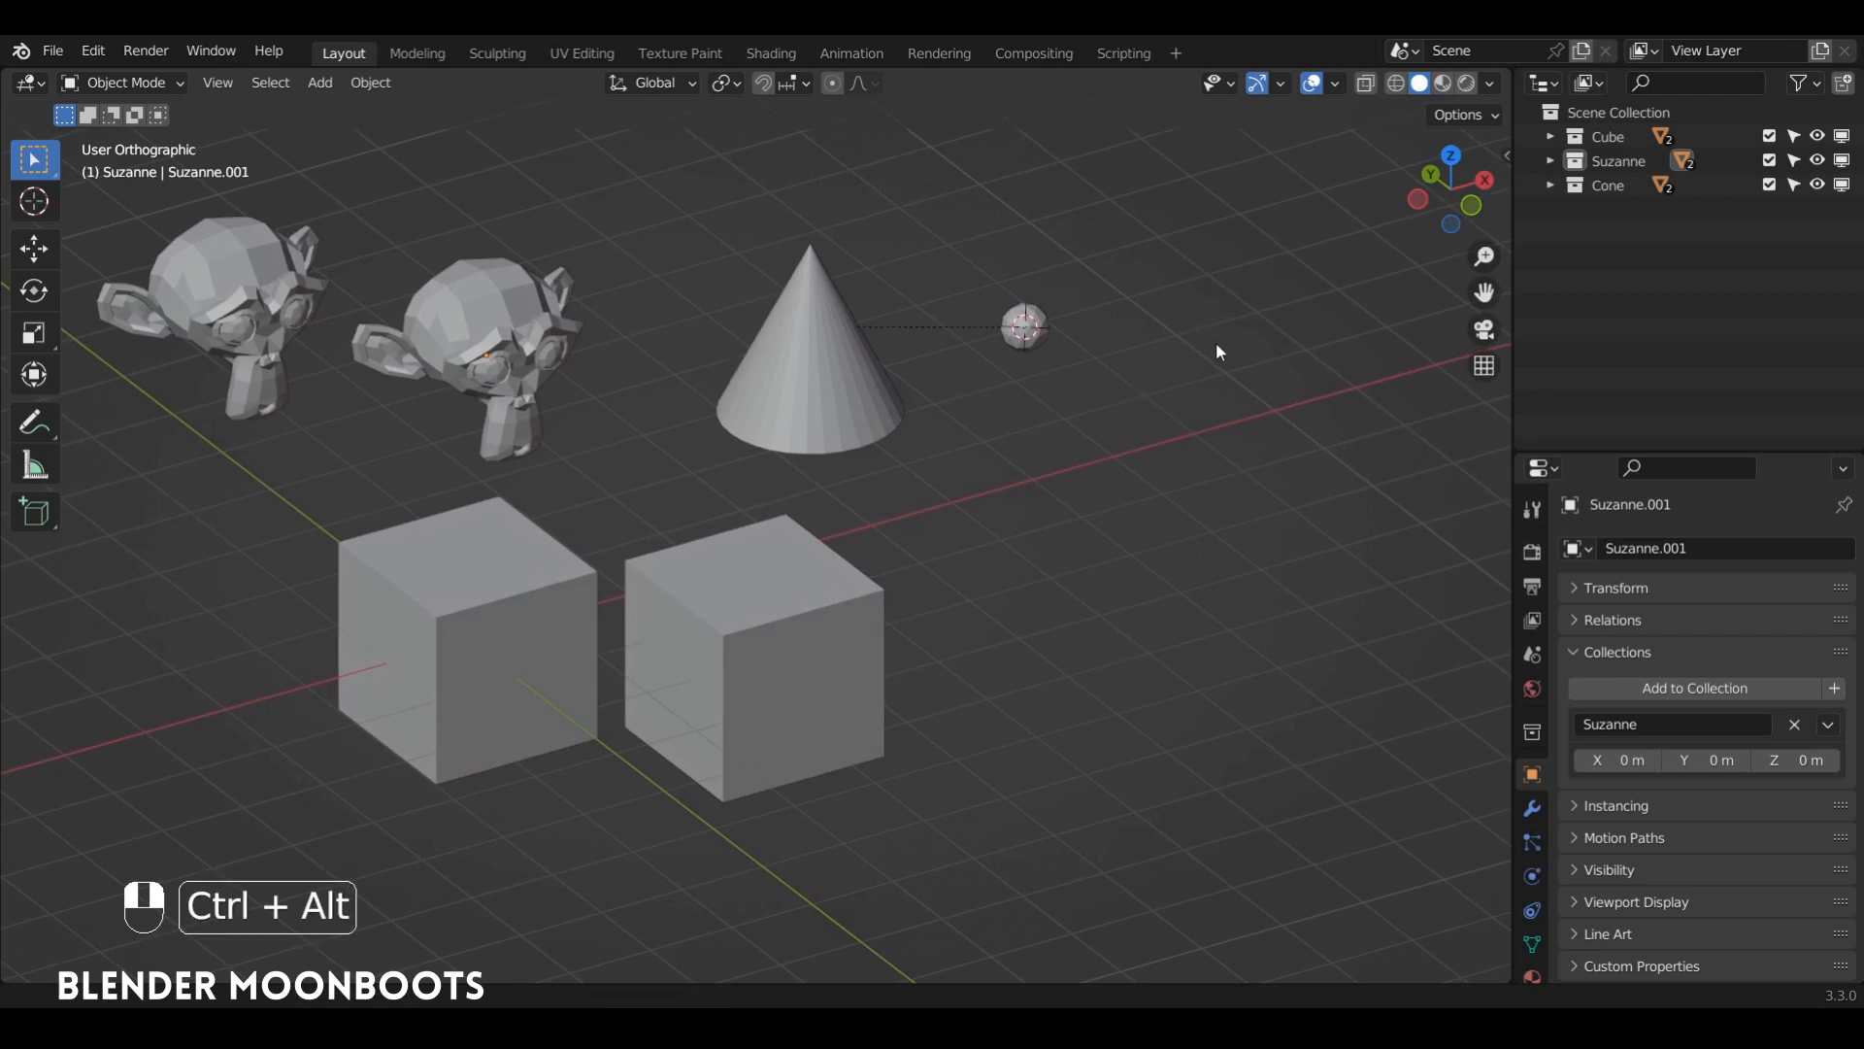
ctrl+alt+middle_drag(1216, 342, 1079, 309)
Create an instance of the Suzanne collection from the outliner and move it to the free area beyond the cone
click(1602, 184)
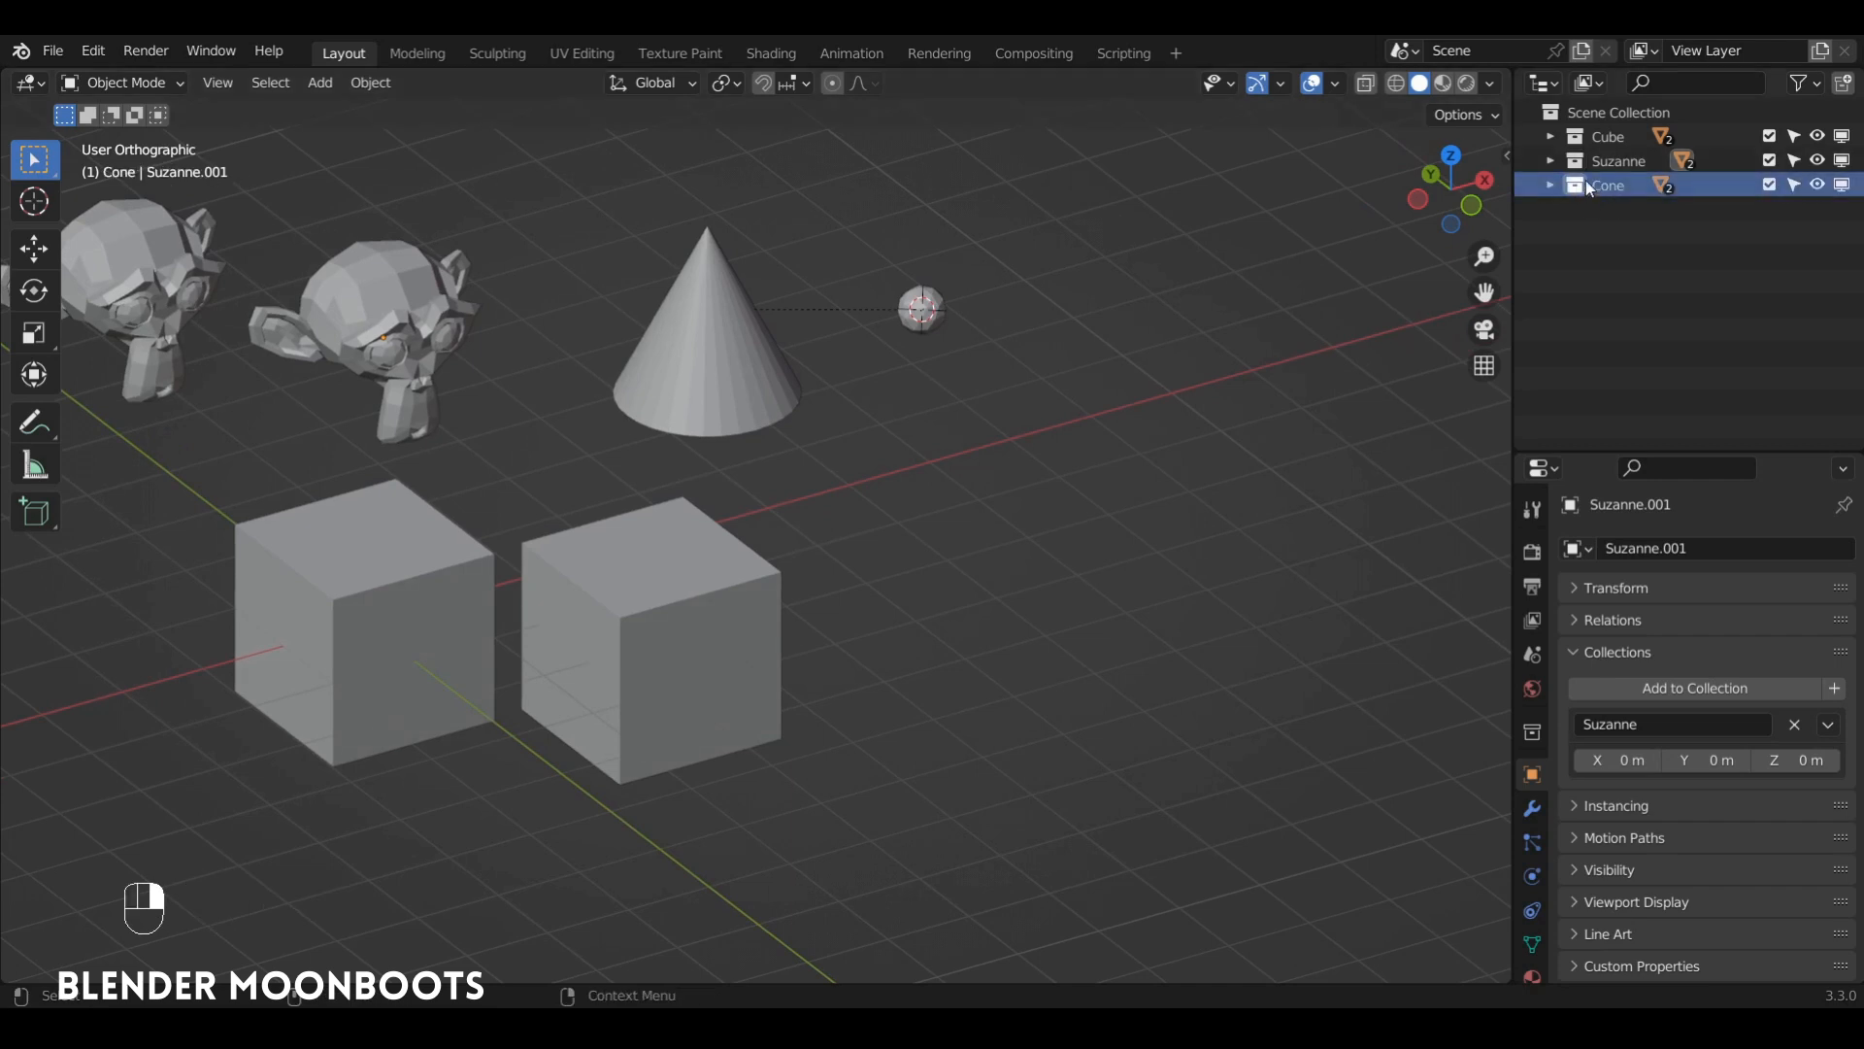
click(1612, 160)
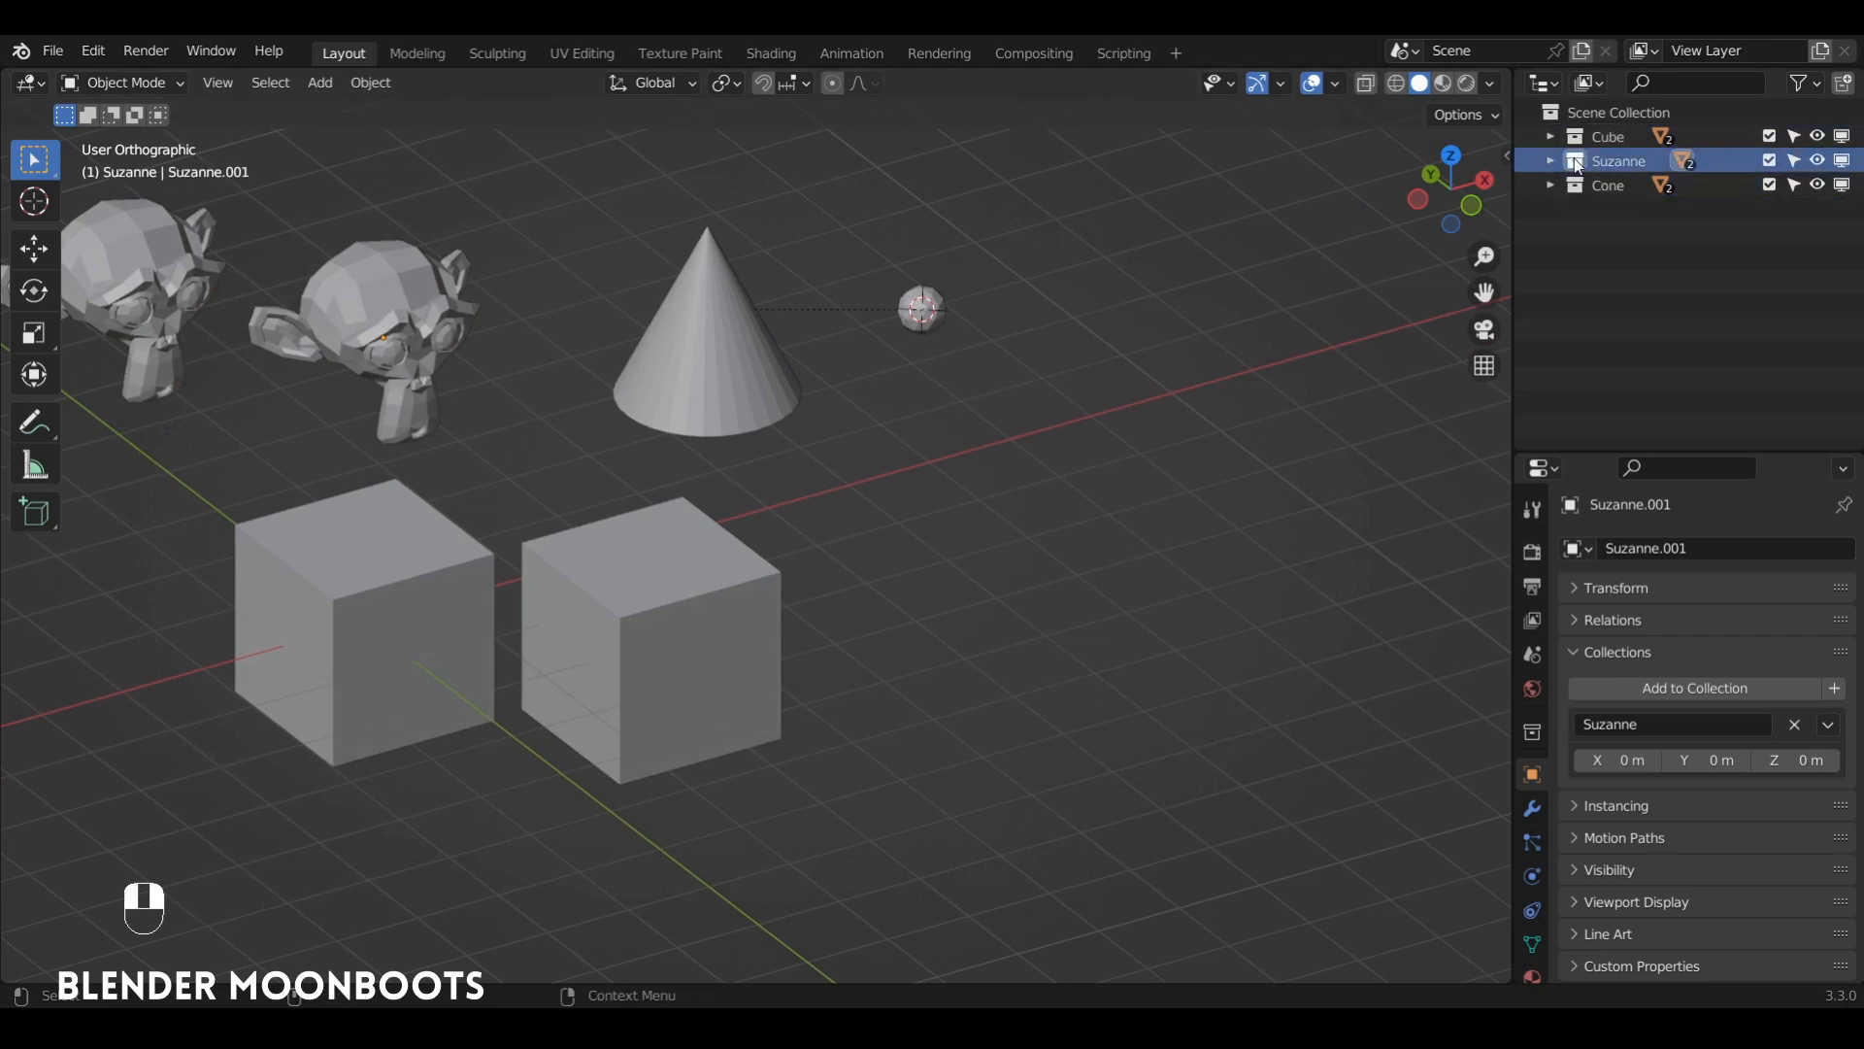
drag(1578, 168, 1190, 447)
ctrl+alt+drag(1214, 380, 1186, 472)
key(g)
click(1282, 439)
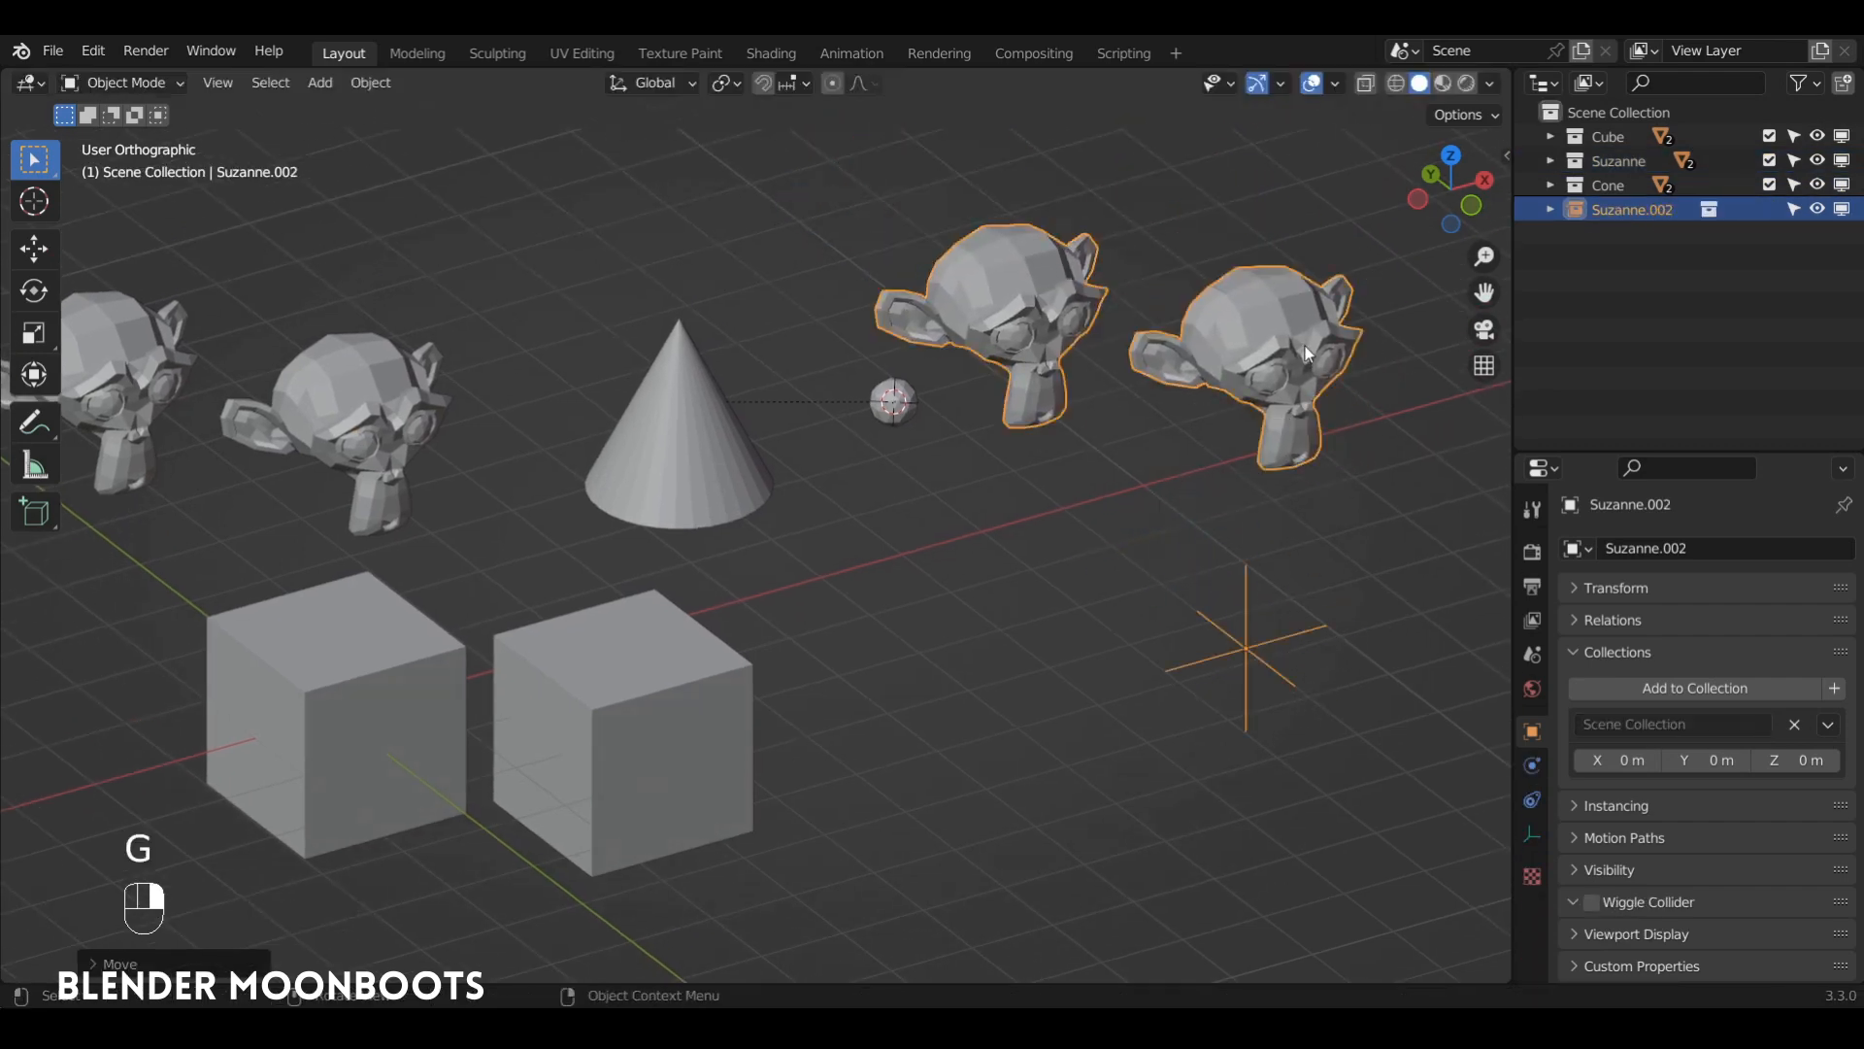
Rotate the Suzanne collection instance as a whole and undo the rotation
key(r)
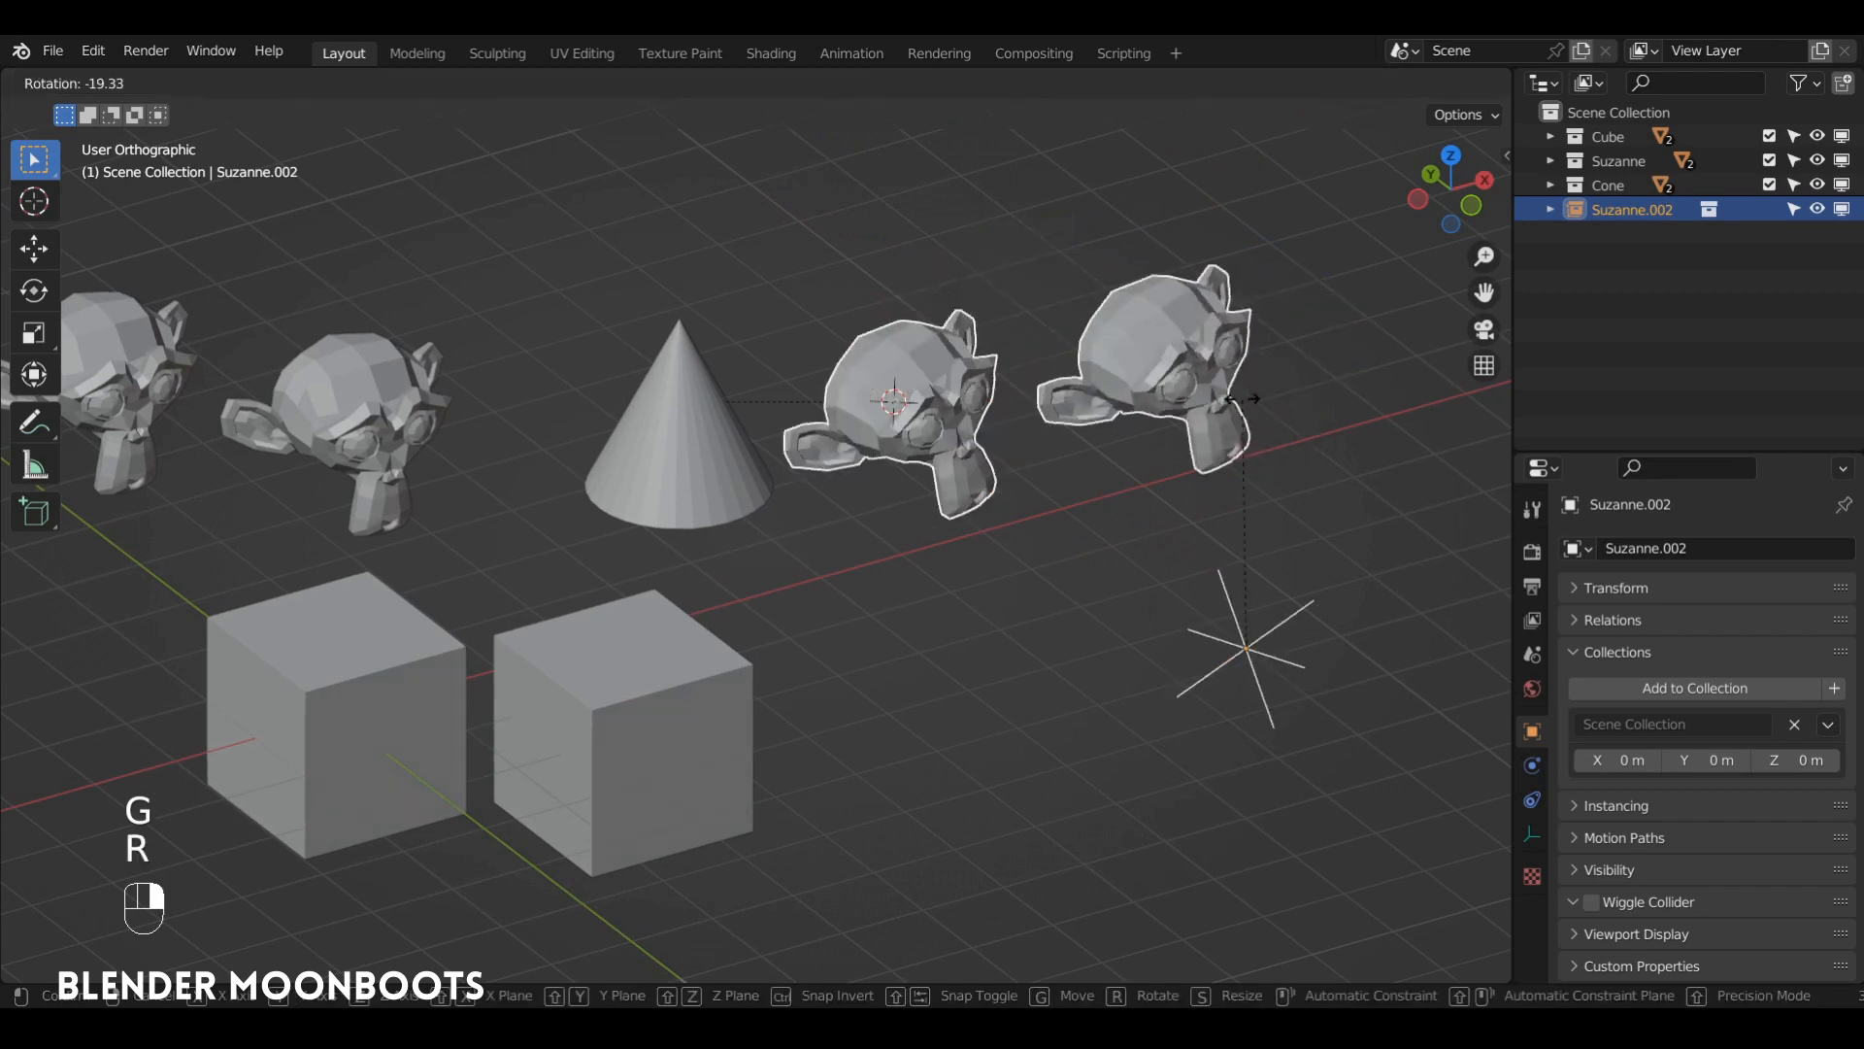
click(1296, 360)
key(ctrl+z)
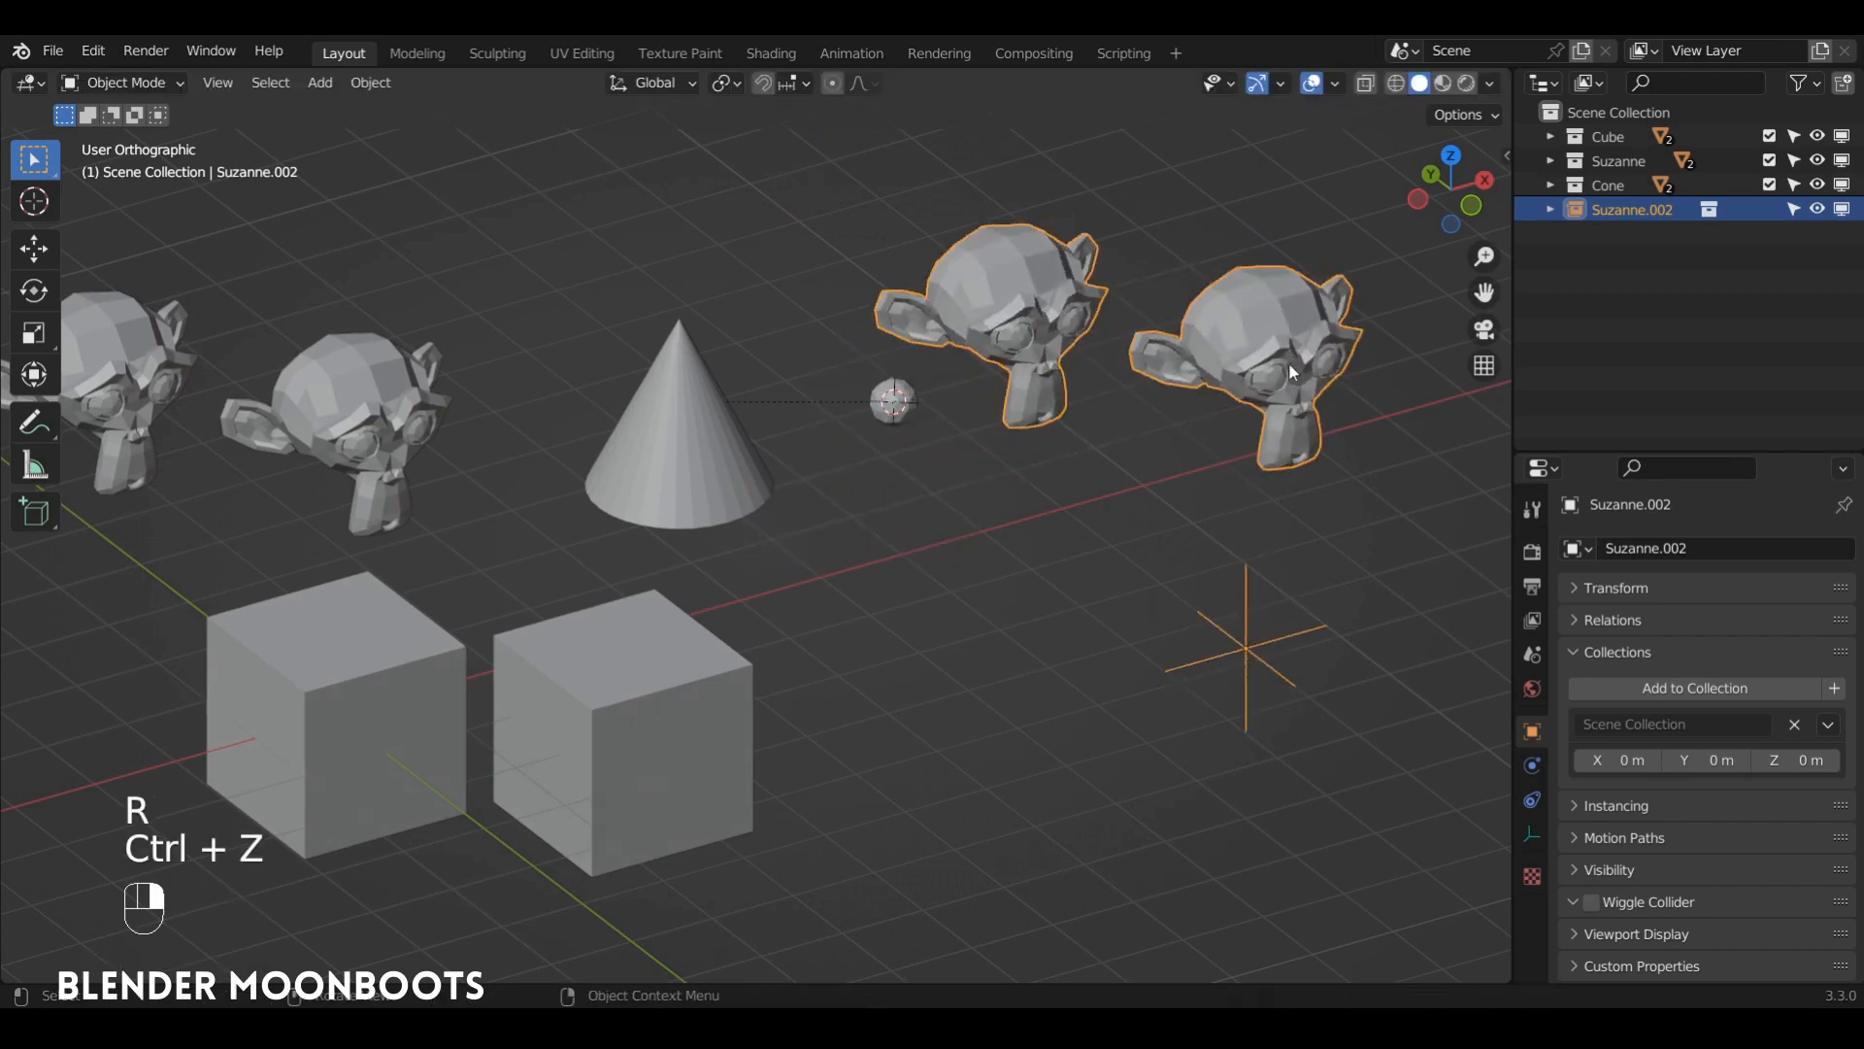
Scale the mesh of the original Suzanne.001 head down in Edit Mode, undo it and return to Object Mode
alt+drag(1289, 363, 1325, 313)
click(446, 375)
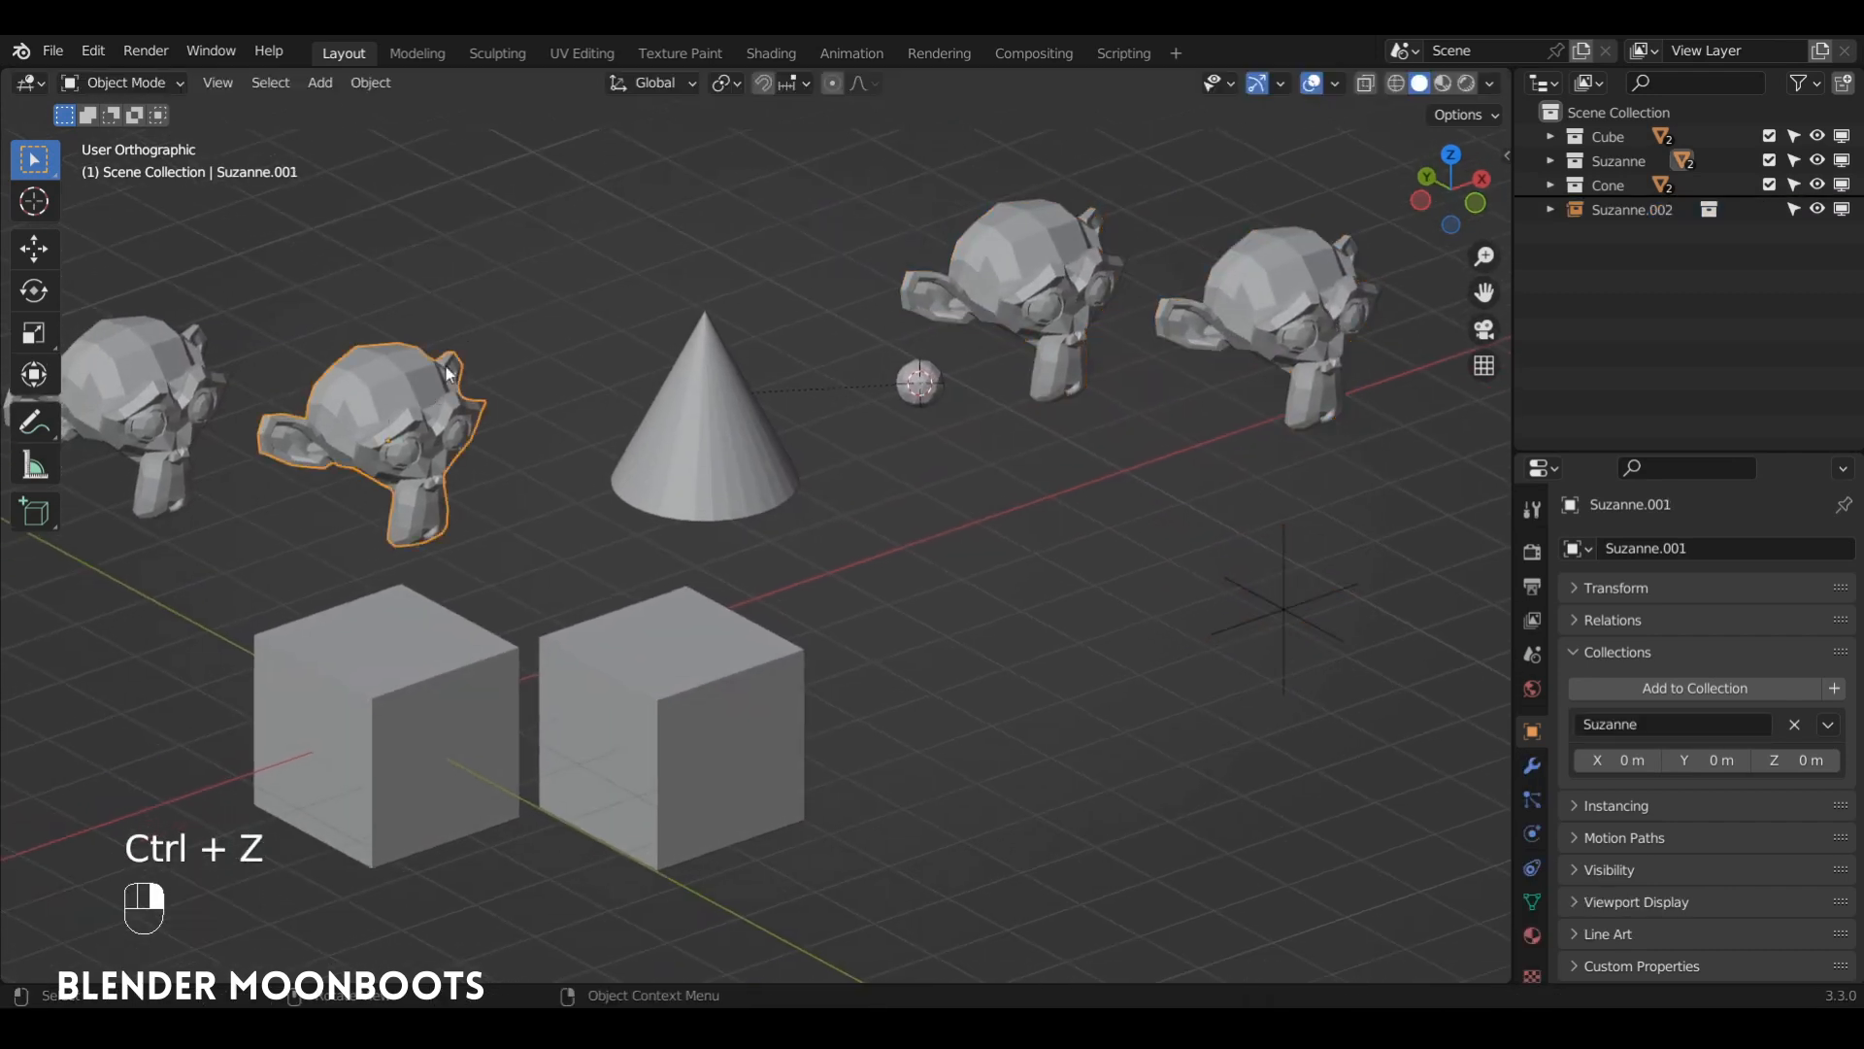
key(Tab)
key(s)
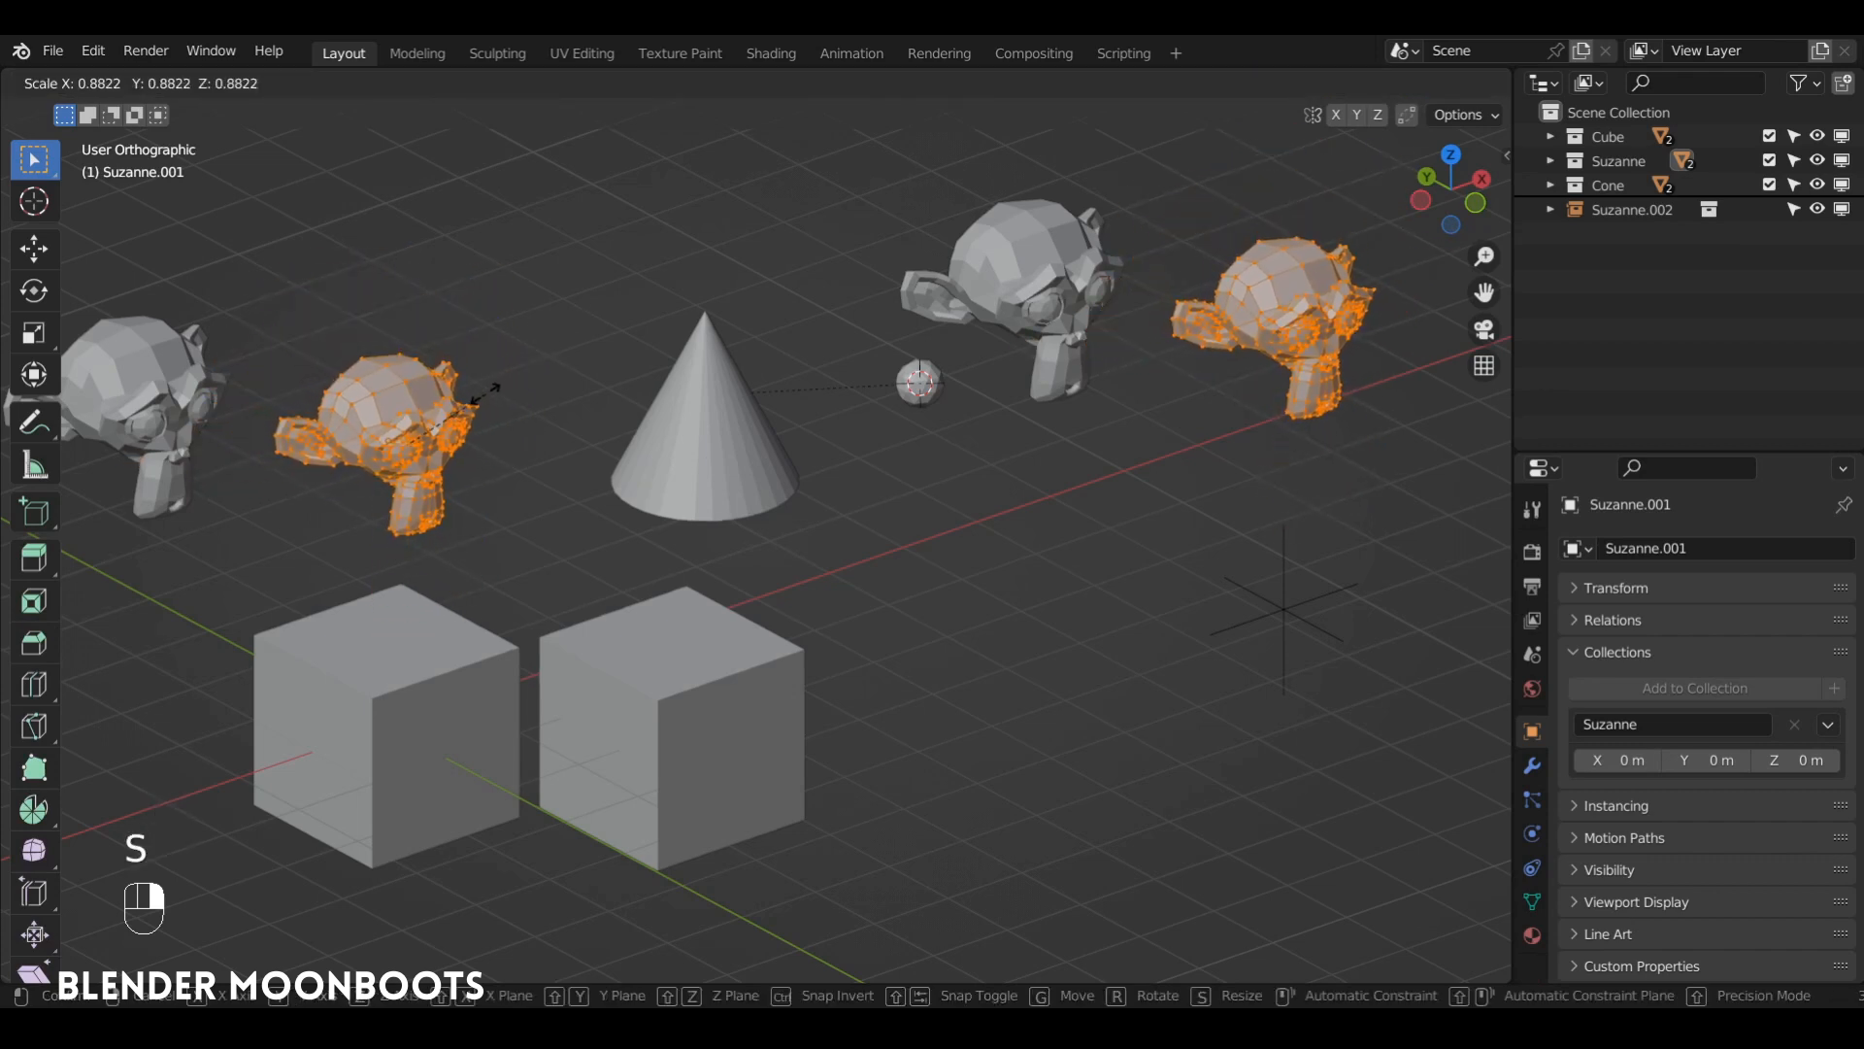
click(486, 393)
key(ctrl+z)
key(Tab)
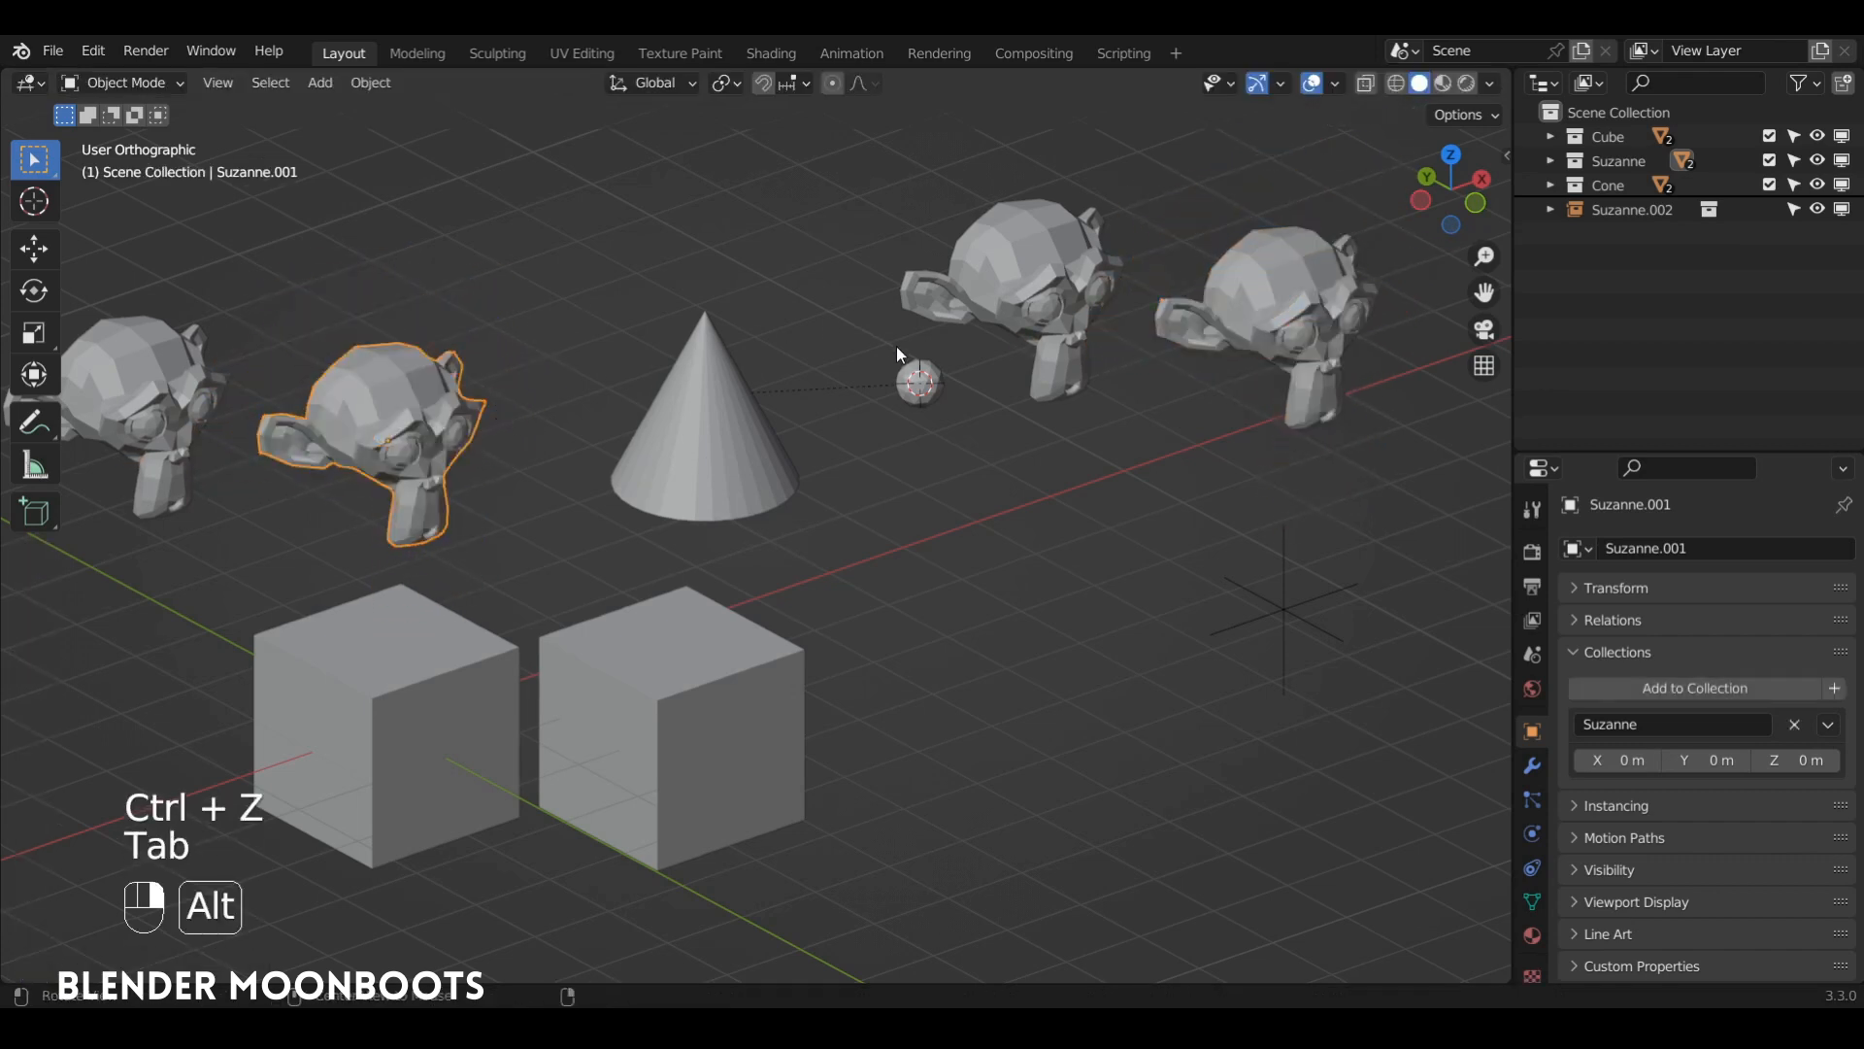
Move the original Suzanne.001 head closer to the other original monkey head
alt+drag(895, 346, 867, 349)
key(g)
click(386, 360)
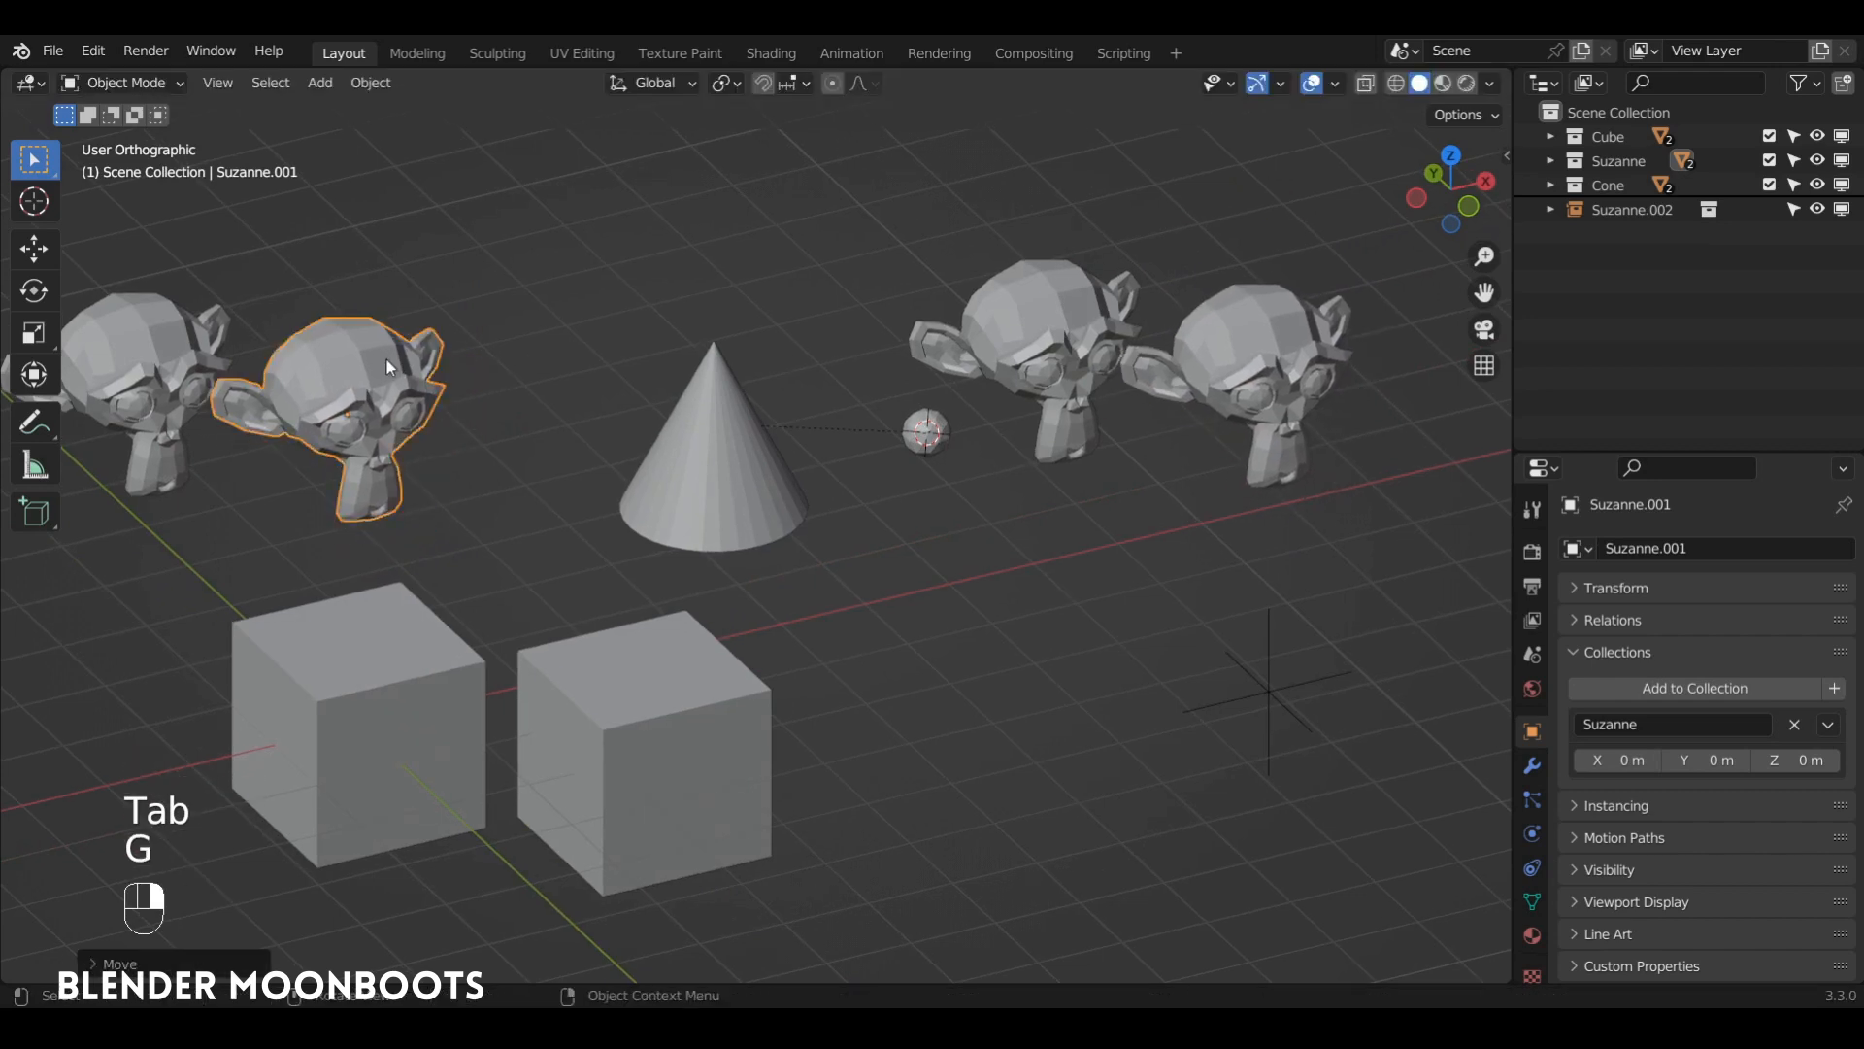
Select the Suzanne collection instance and delete it
ctrl+alt+drag(1072, 325, 1081, 363)
click(960, 353)
shift+click(1156, 427)
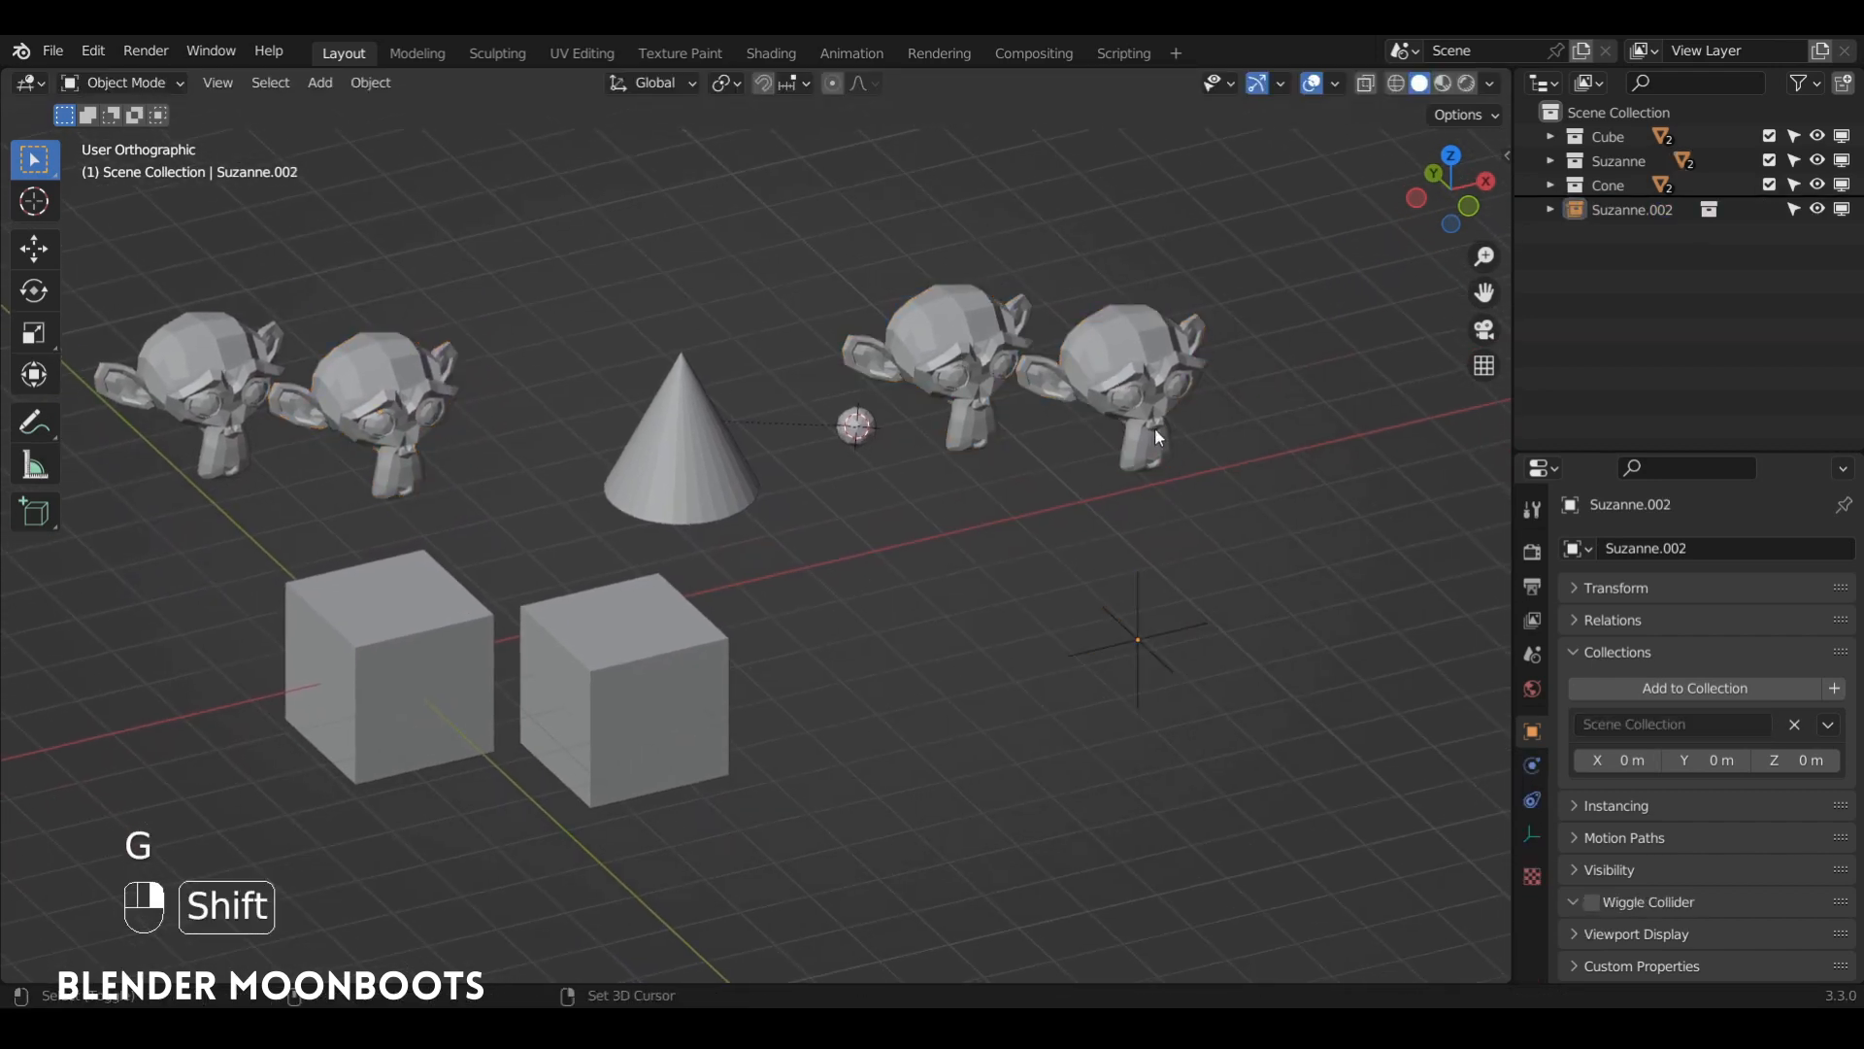
click(1150, 394)
key(x)
click(1146, 408)
Add a Suzanne collection instance with the Add command and move it beyond the cone and small sphere
key(shift+a)
mouse_move(1082, 295)
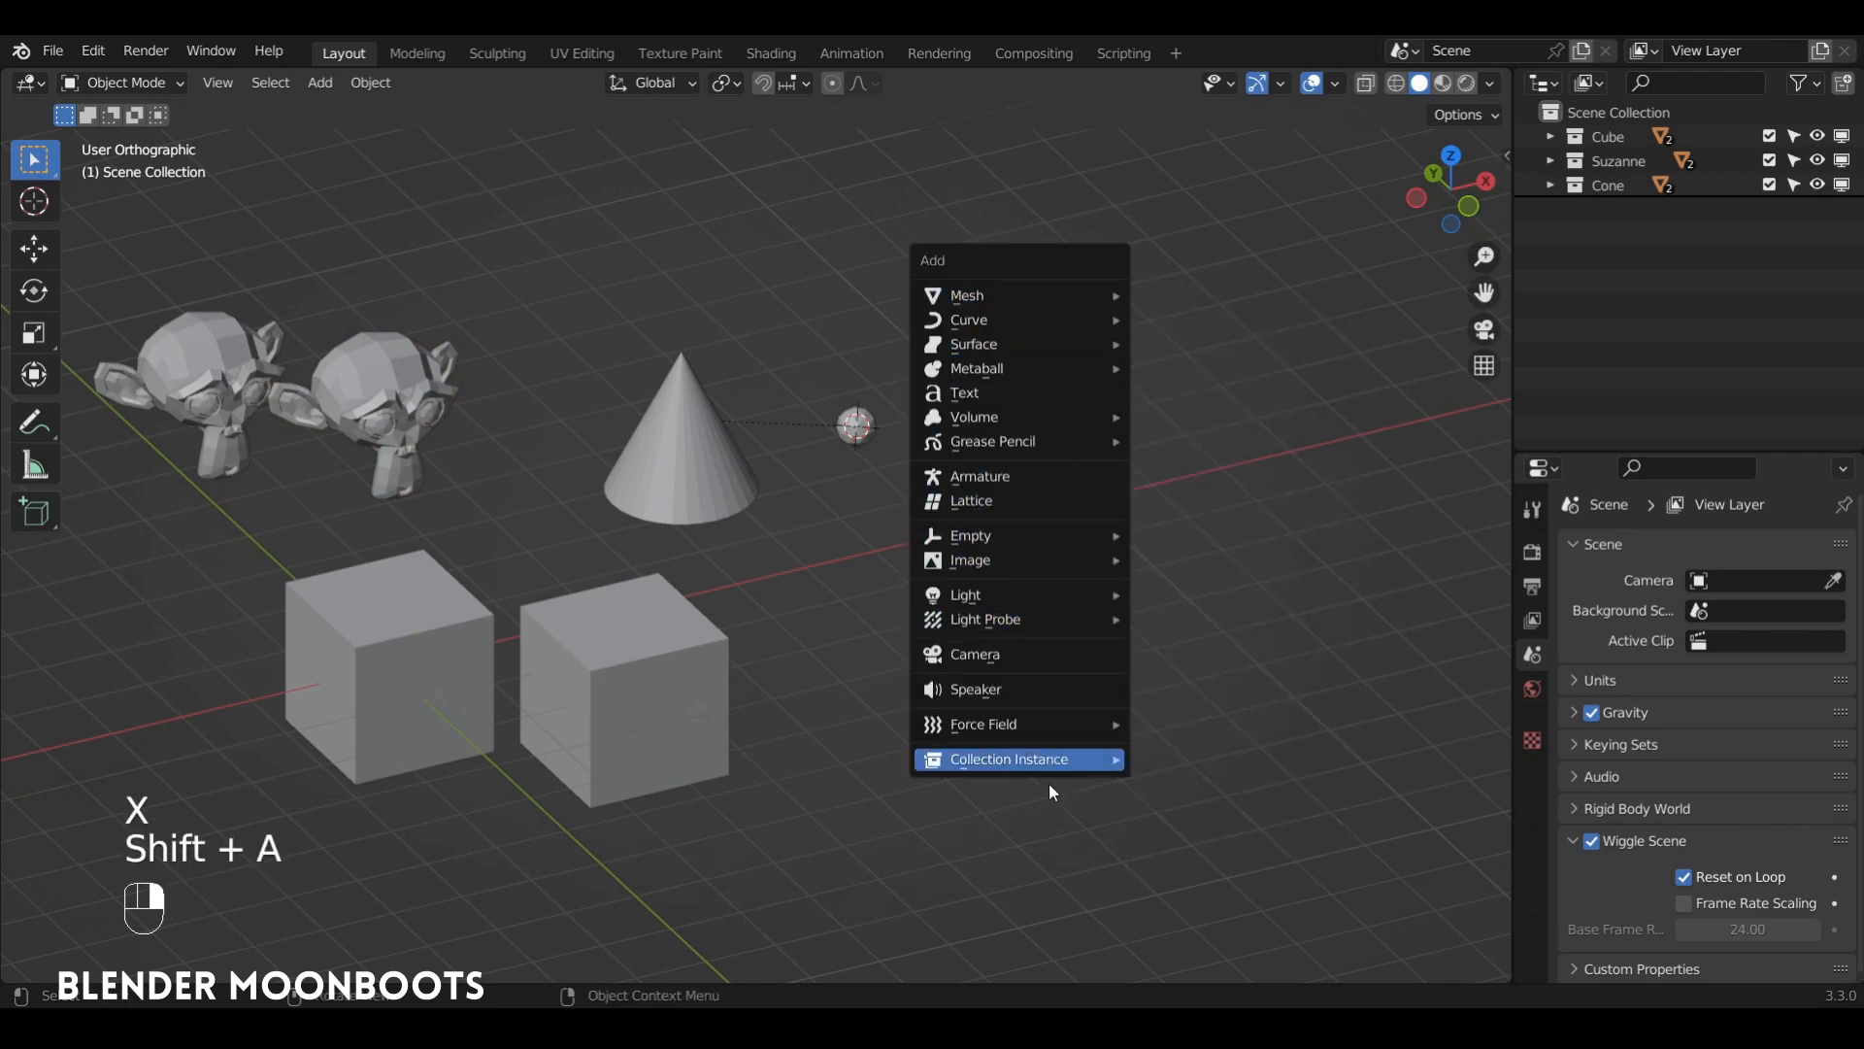
mouse_move(1055, 763)
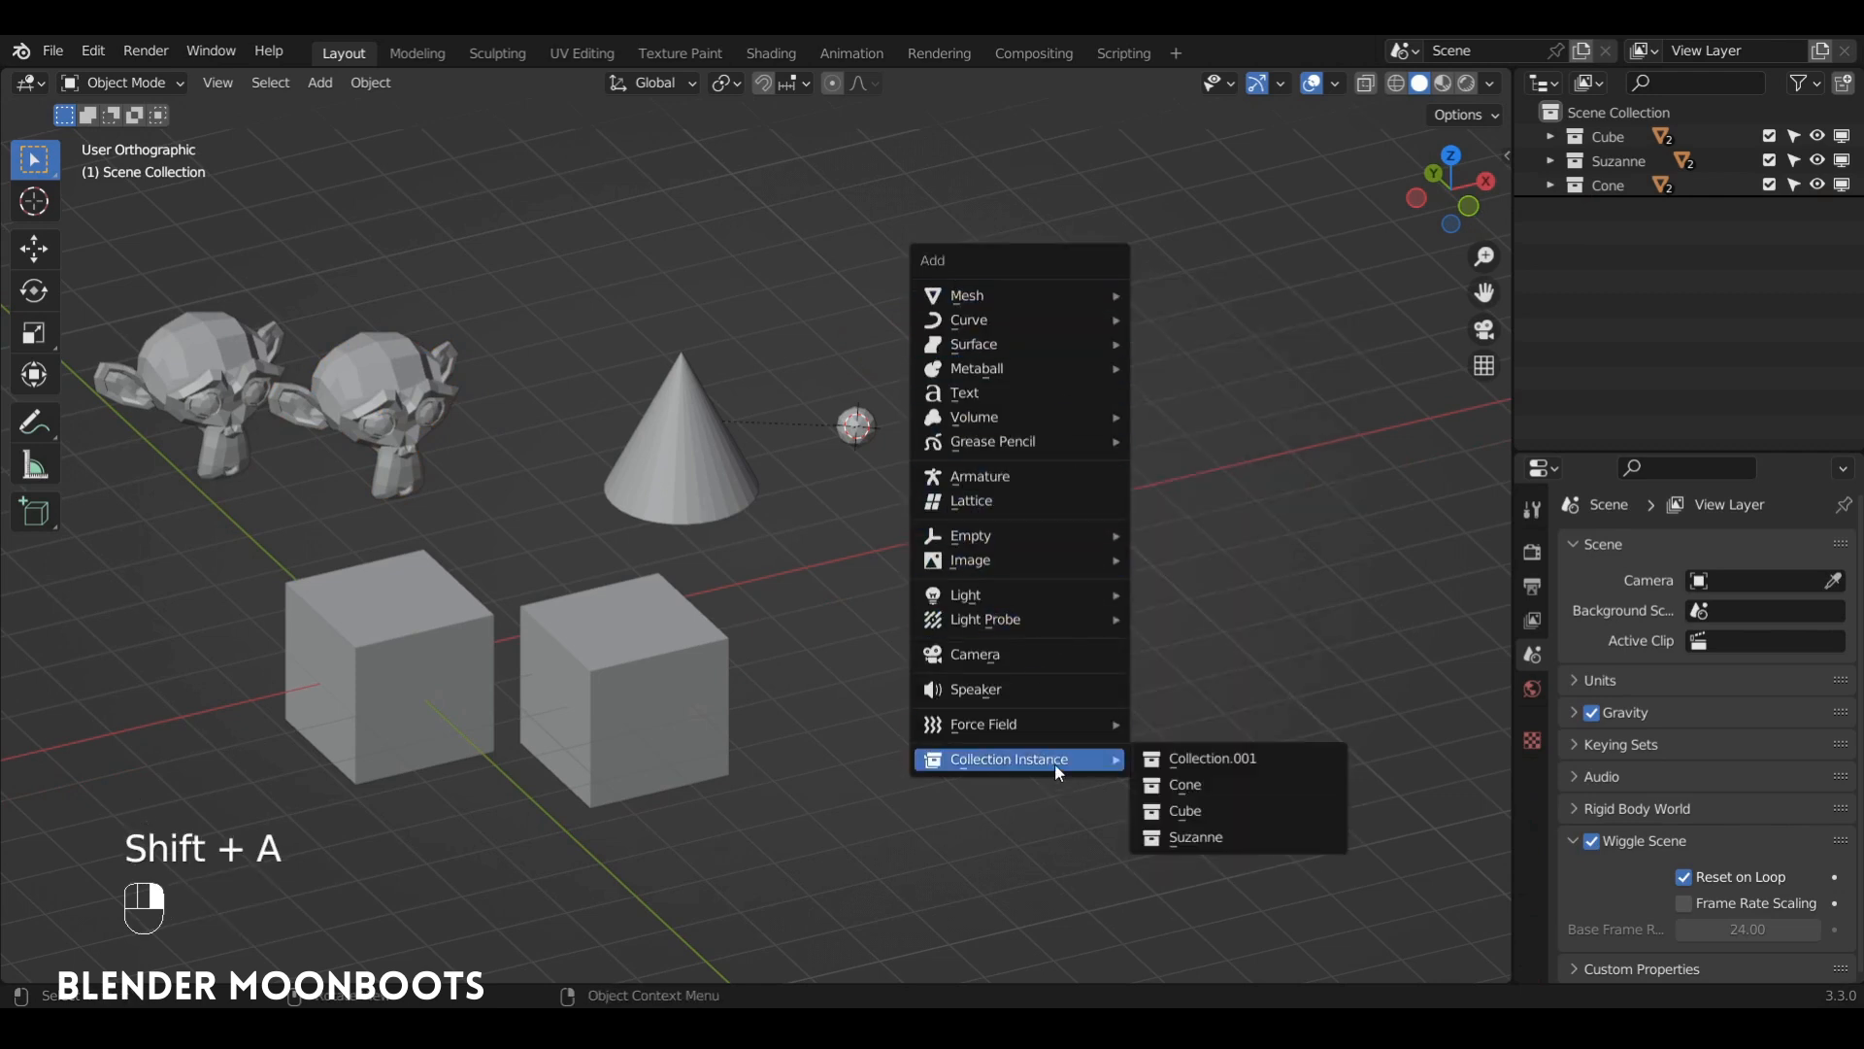
click(1222, 837)
key(g)
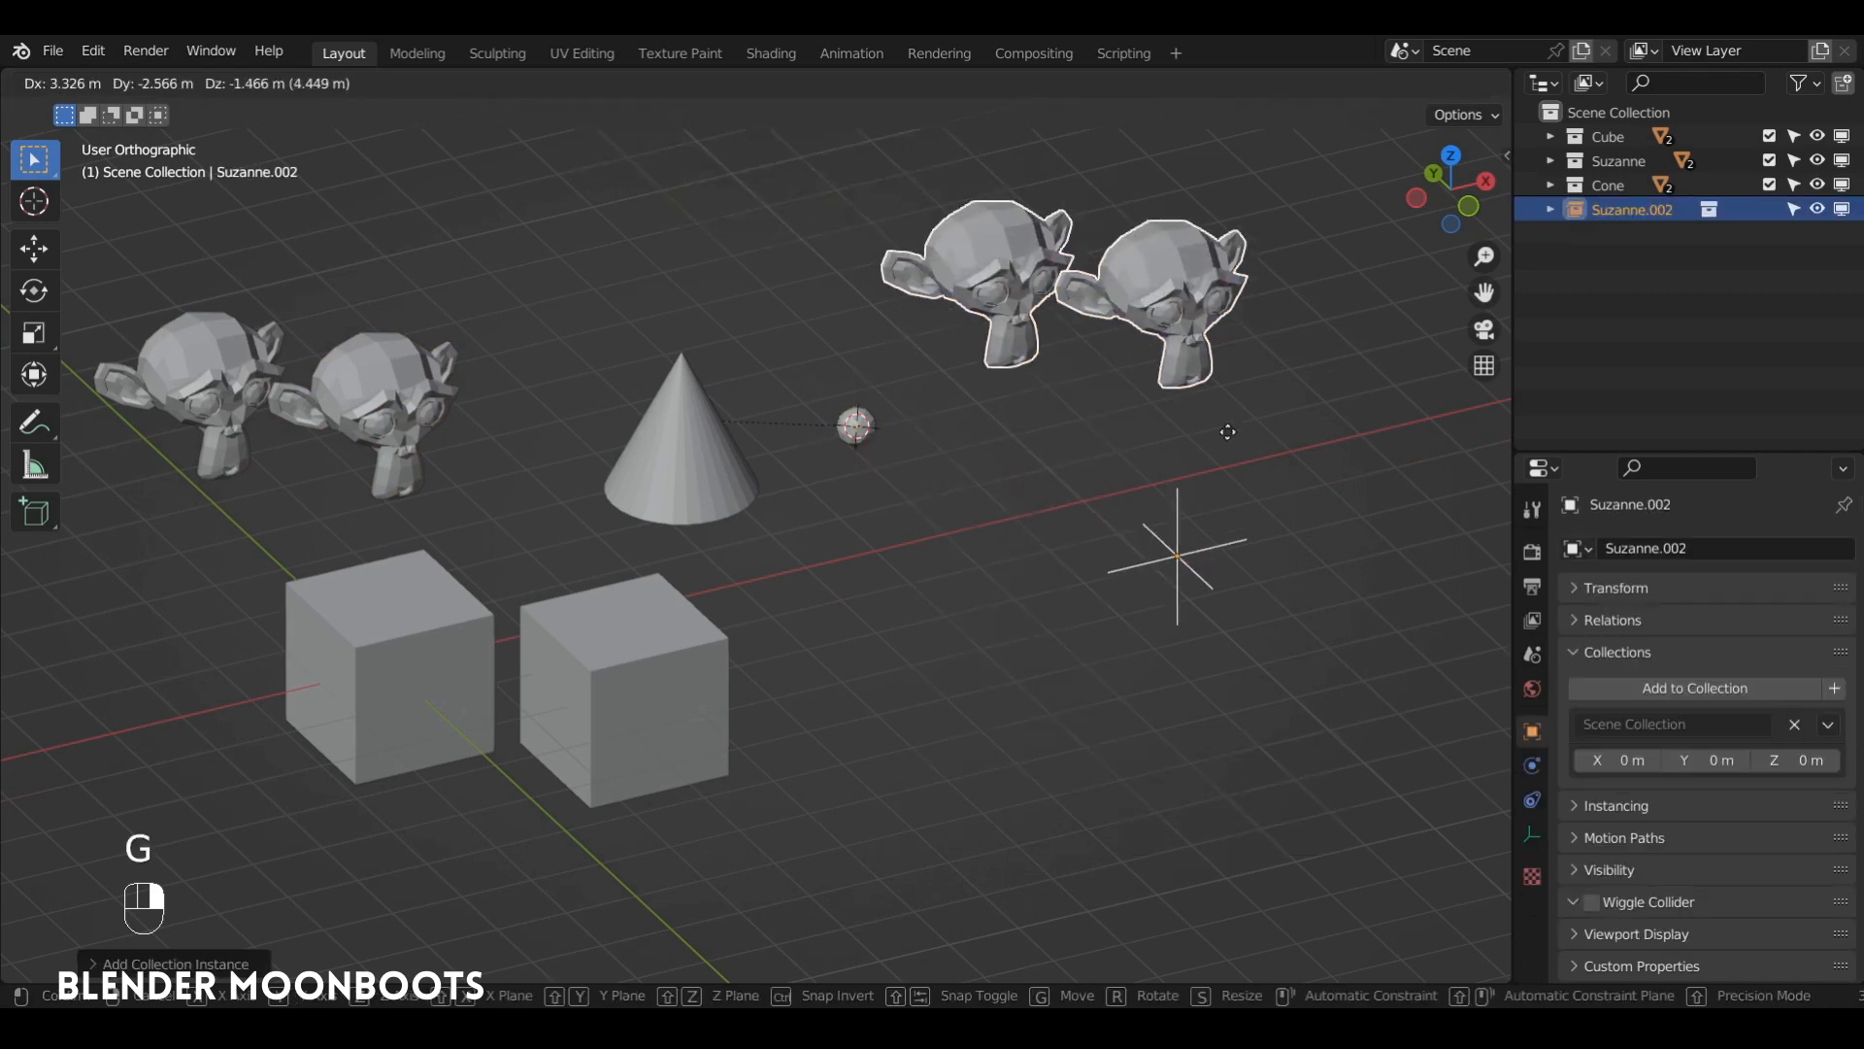
click(1232, 456)
mouse_move(1231, 456)
alt+mouse_down()
mouse_move(1206, 445)
mouse_move(1259, 467)
mouse_move(1274, 429)
mouse_move(1229, 438)
alt+mouse_up()
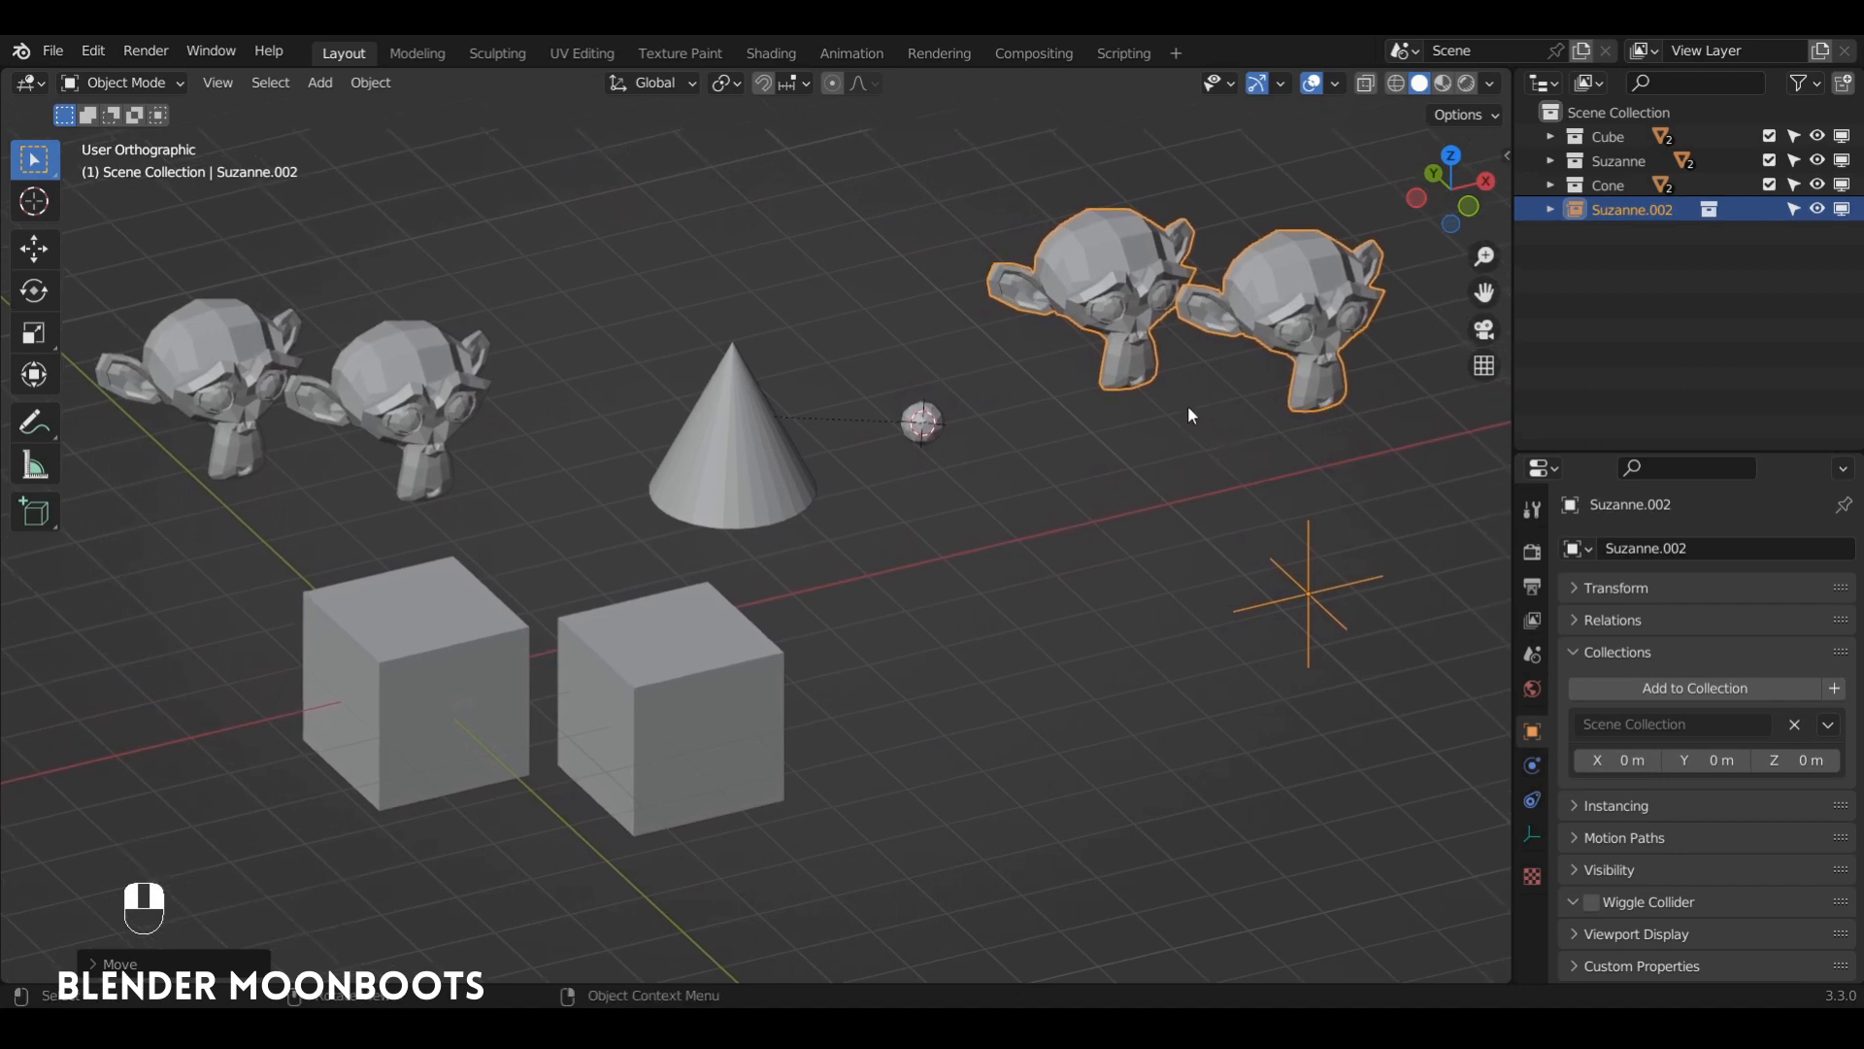